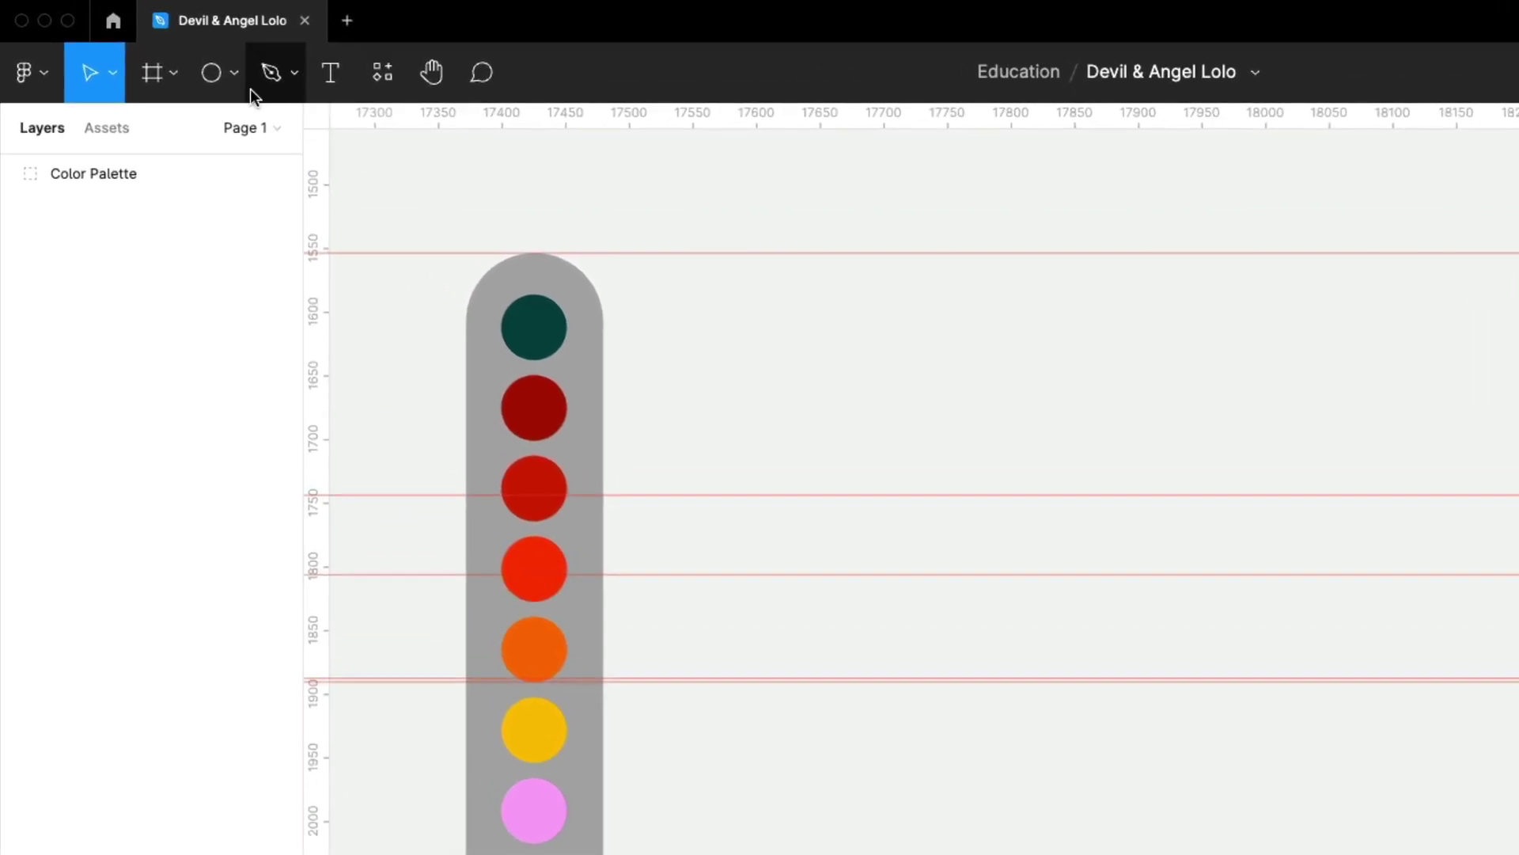
Add a 686 × 686 rectangle beside the color palette and align it between the top and bottom guides.
click(161, 50)
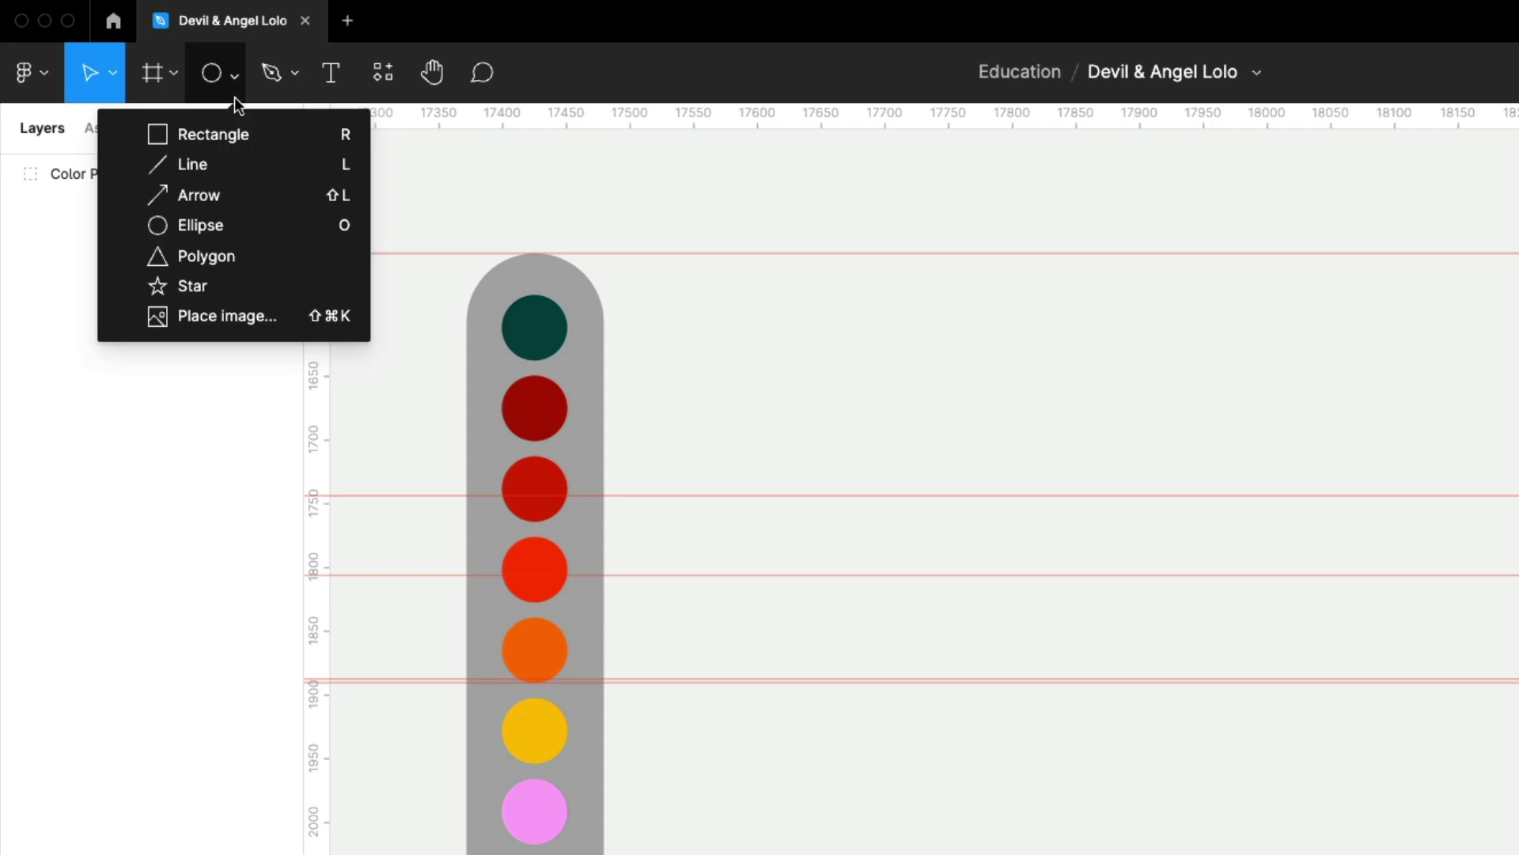
click(238, 137)
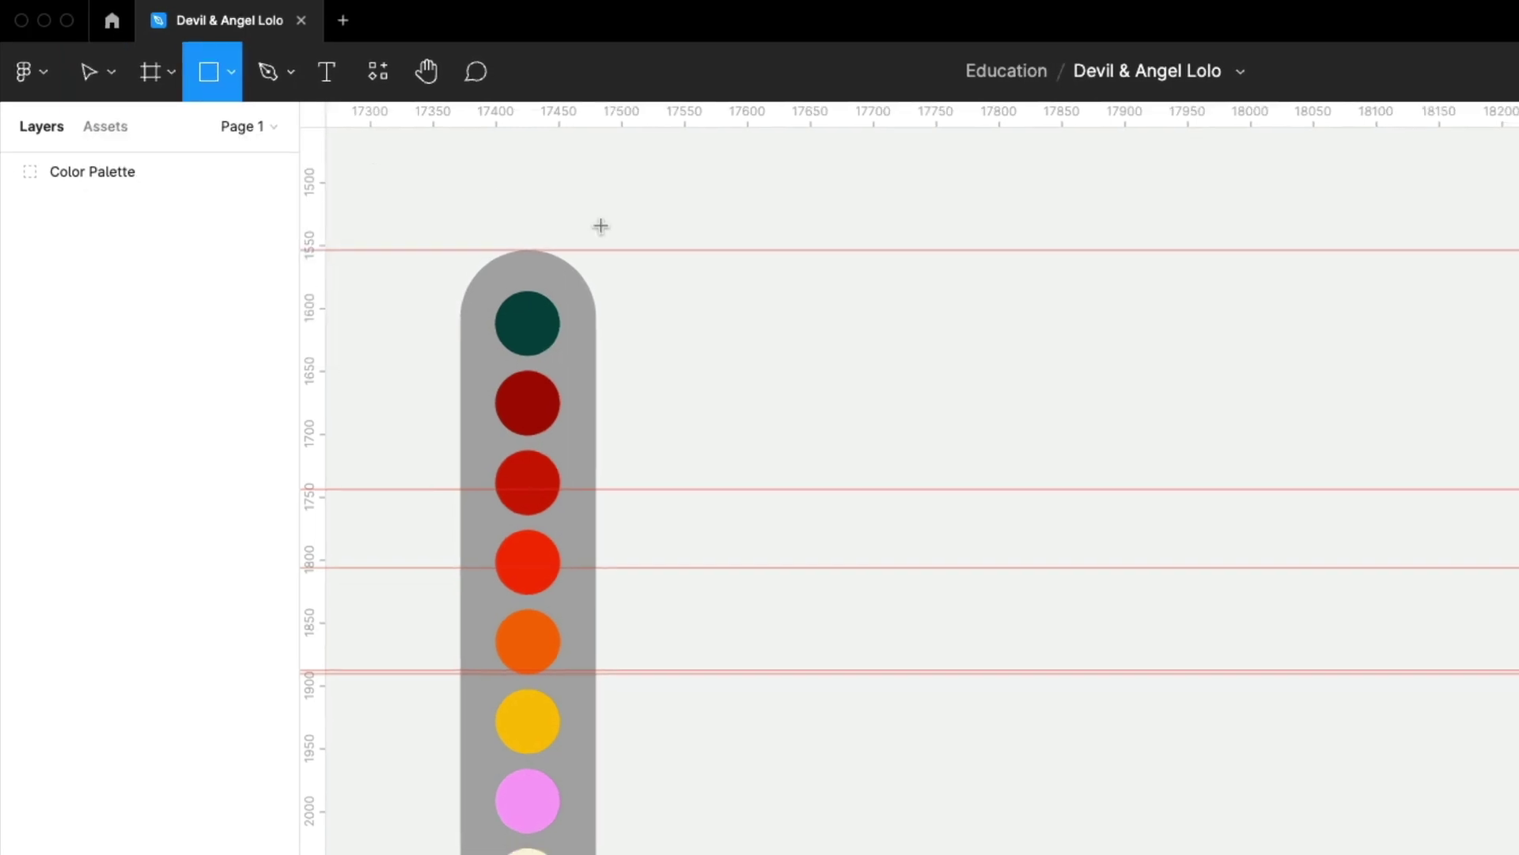
click(696, 569)
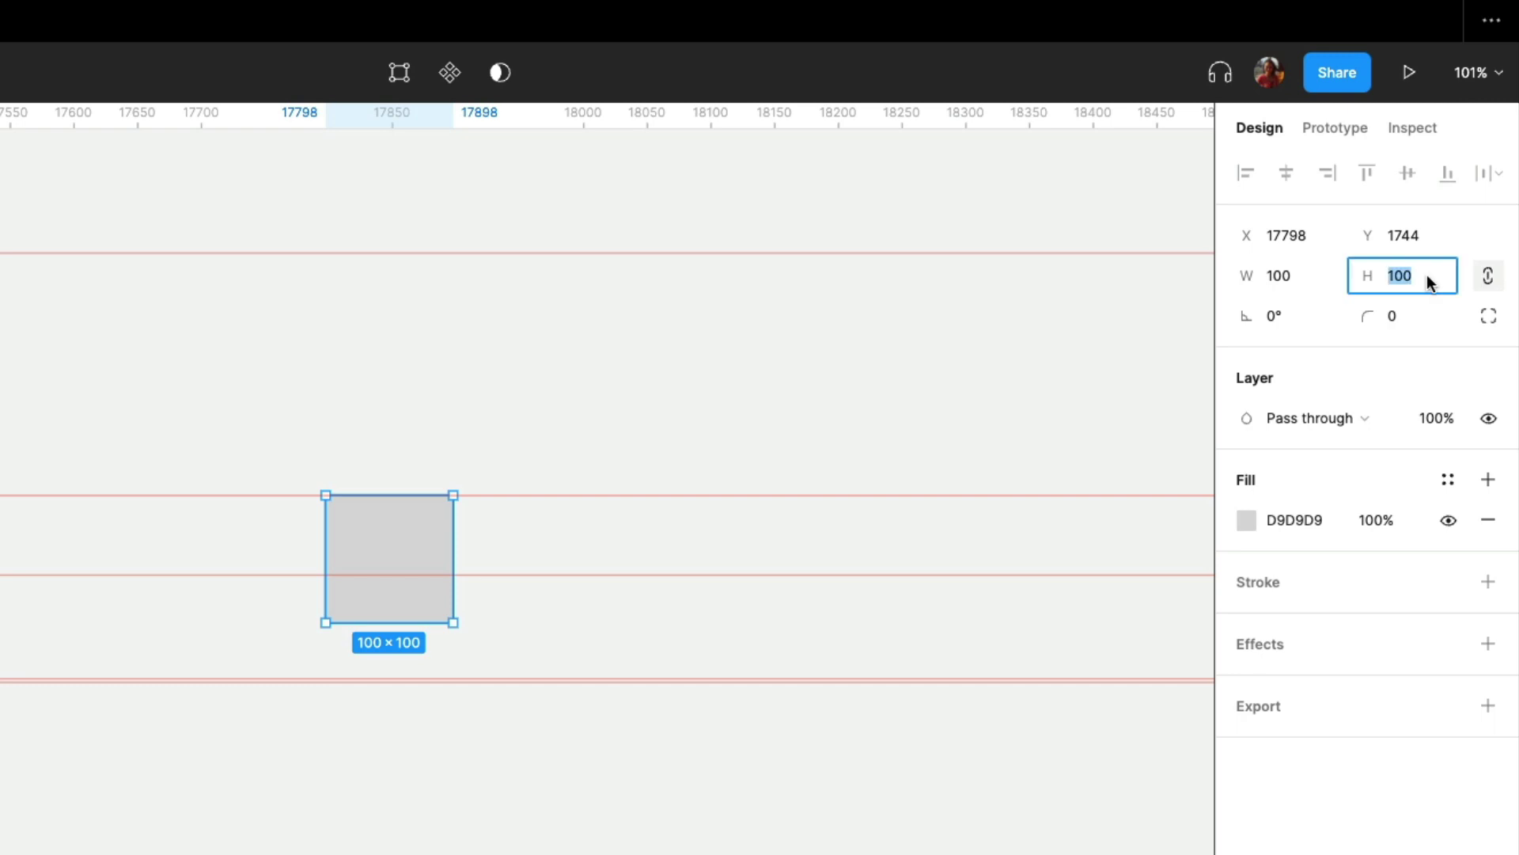
text(686)
key(Return)
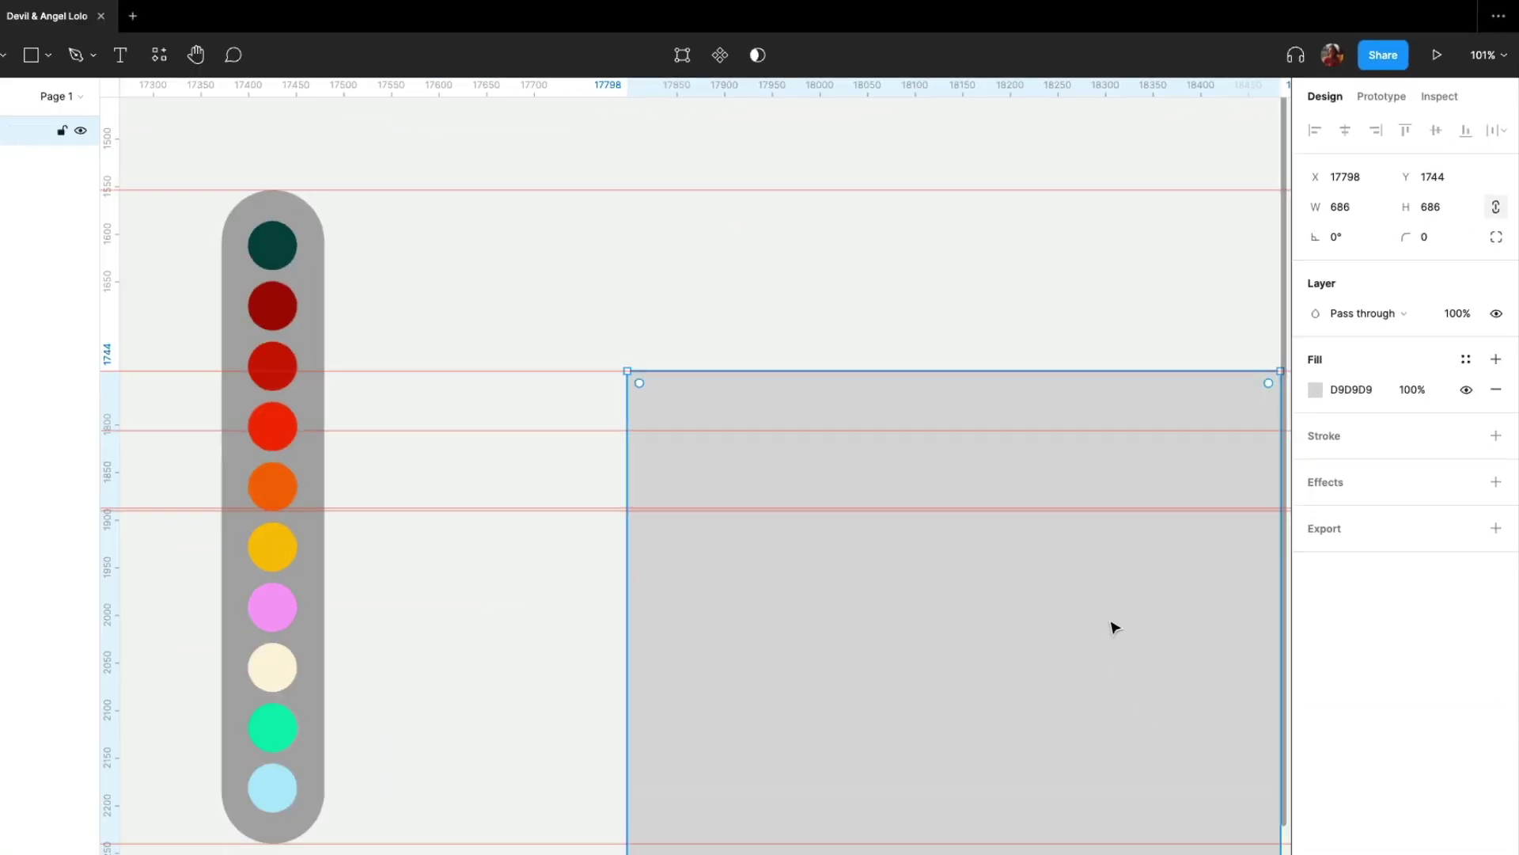
drag(975, 840, 784, 599)
drag(1011, 413, 1021, 413)
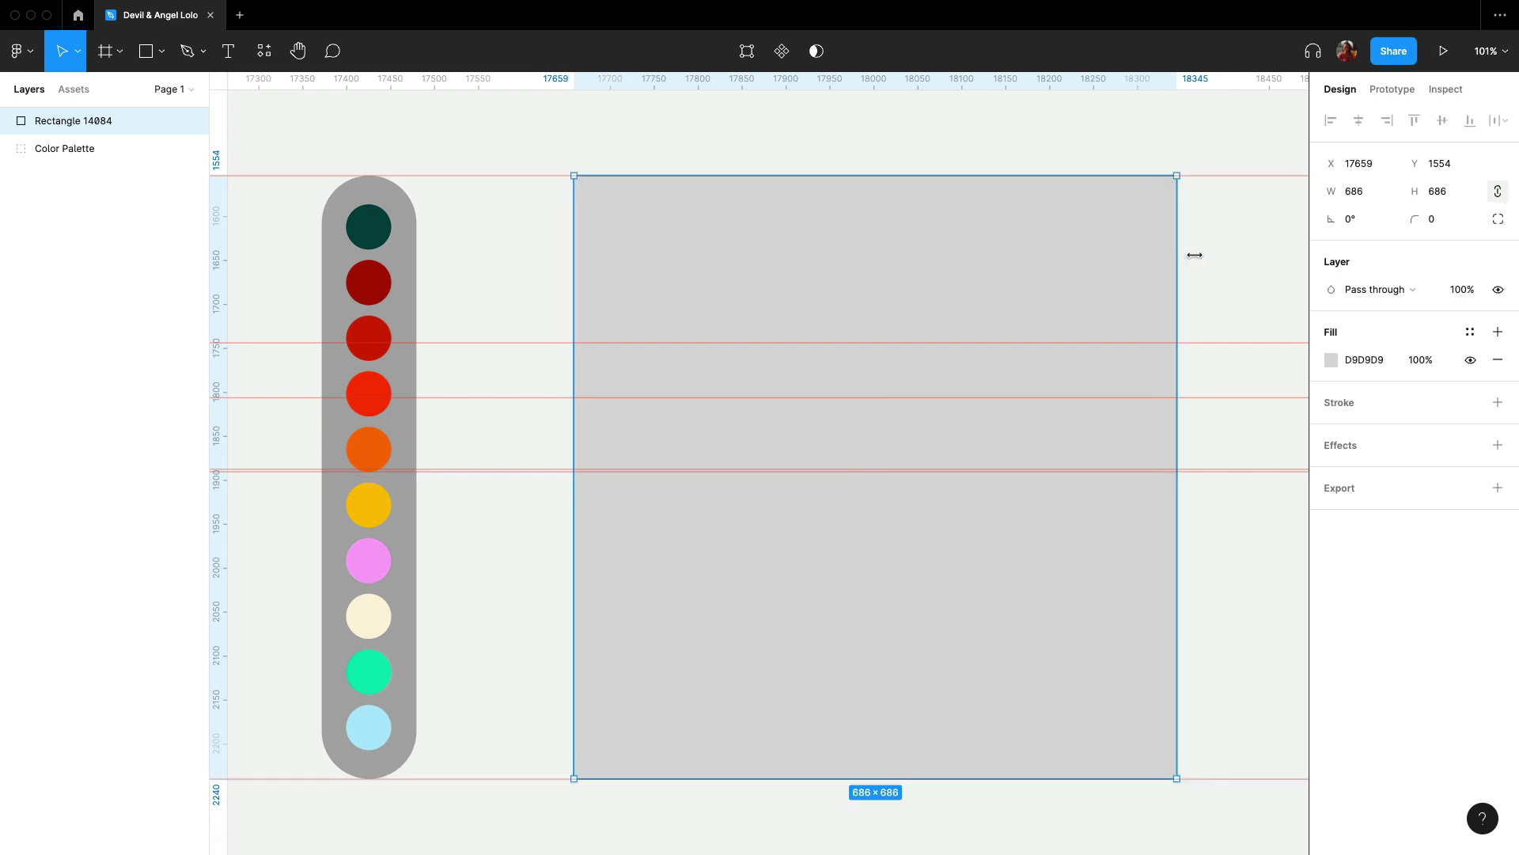
Widen the square to 703 with a corner radius of 175, and fill it with the palette's green 00DDB3.
drag(1193, 254, 1193, 255)
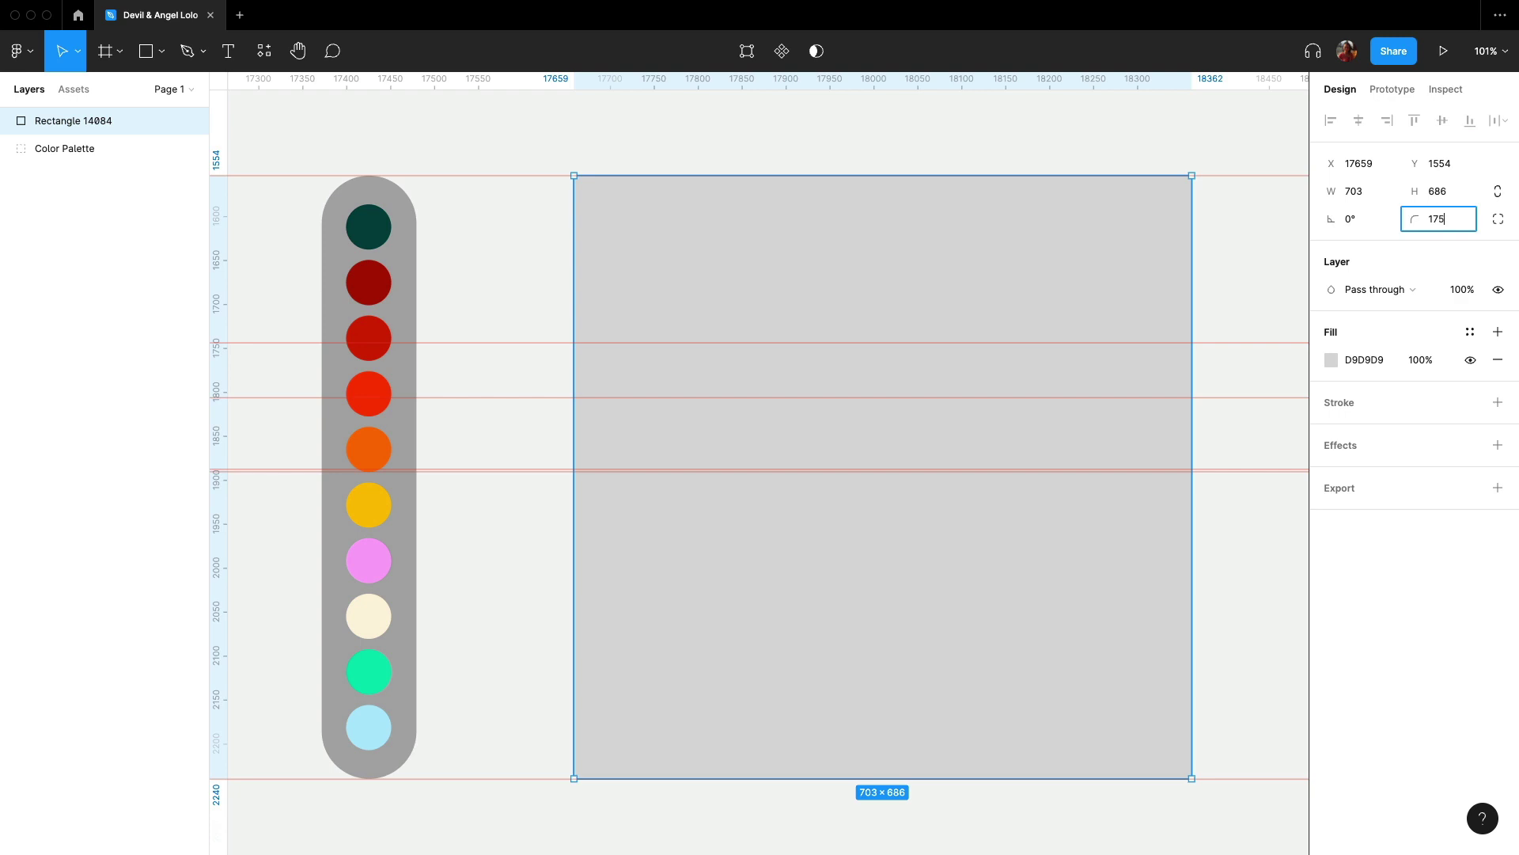
key(Return)
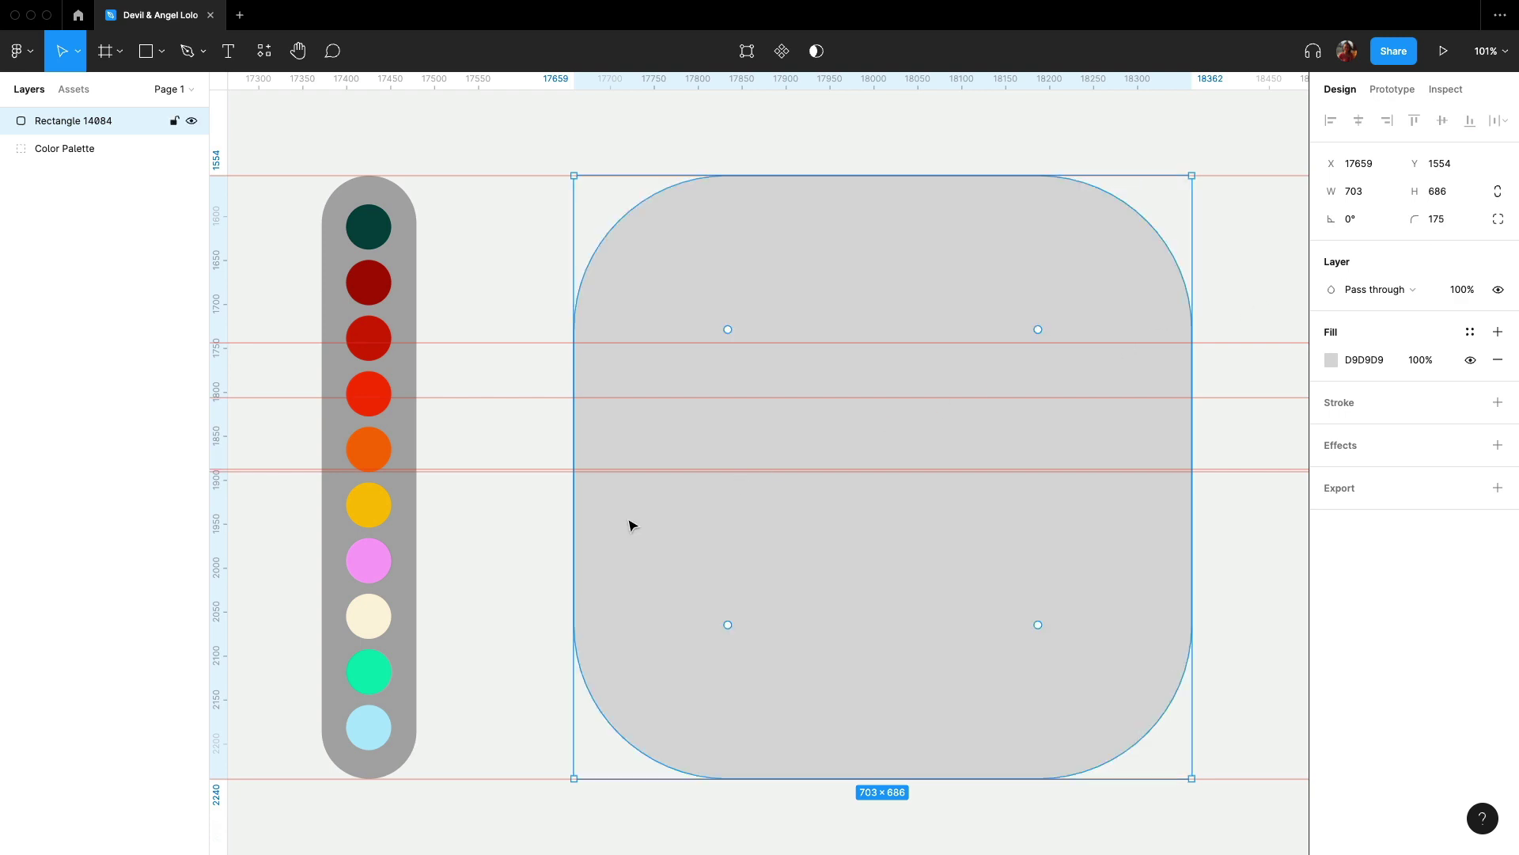
key(i)
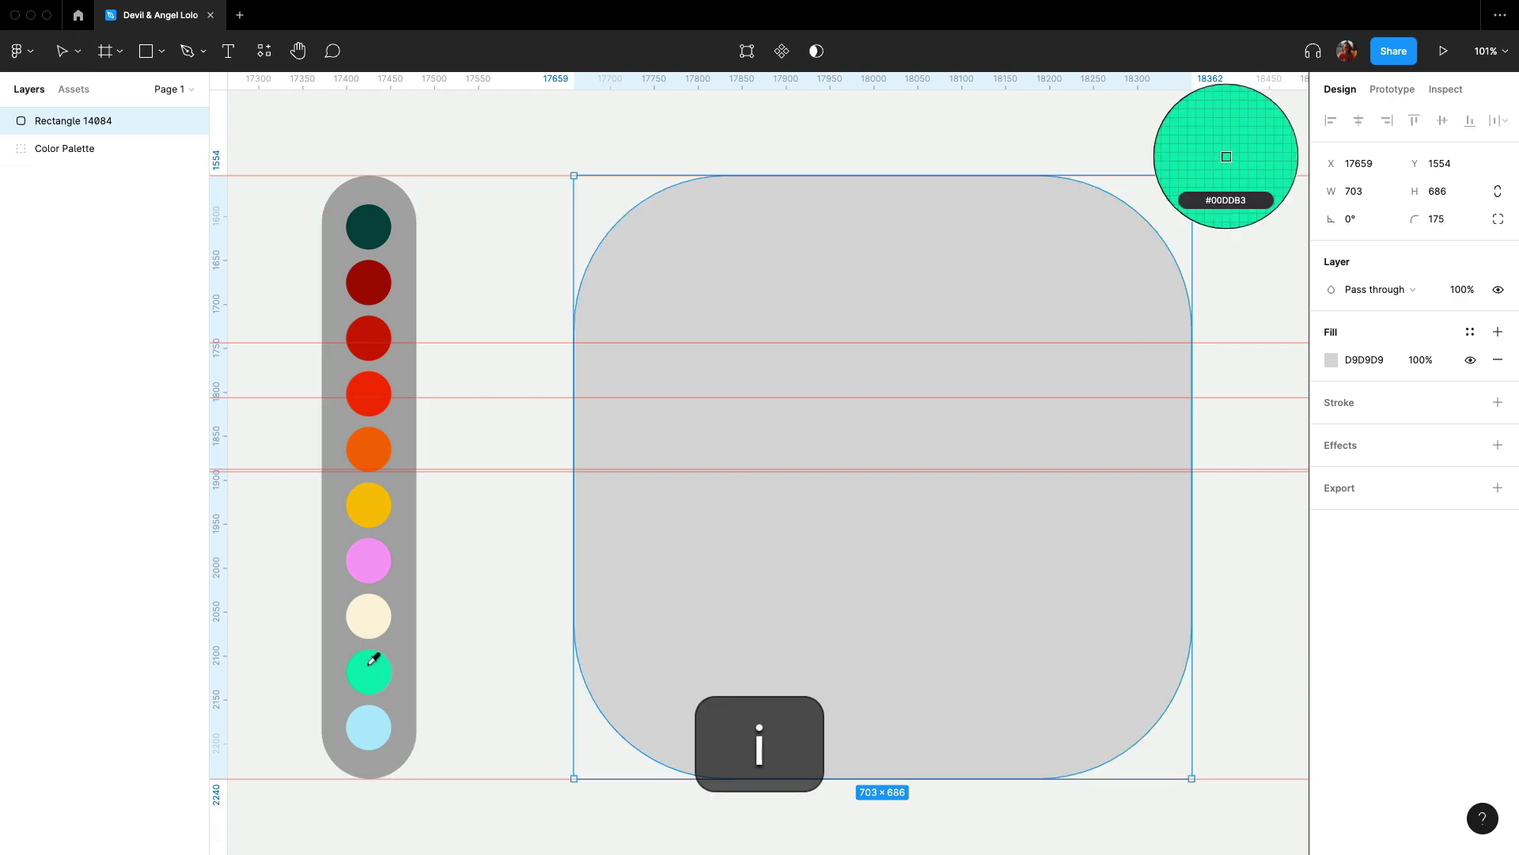
click(373, 672)
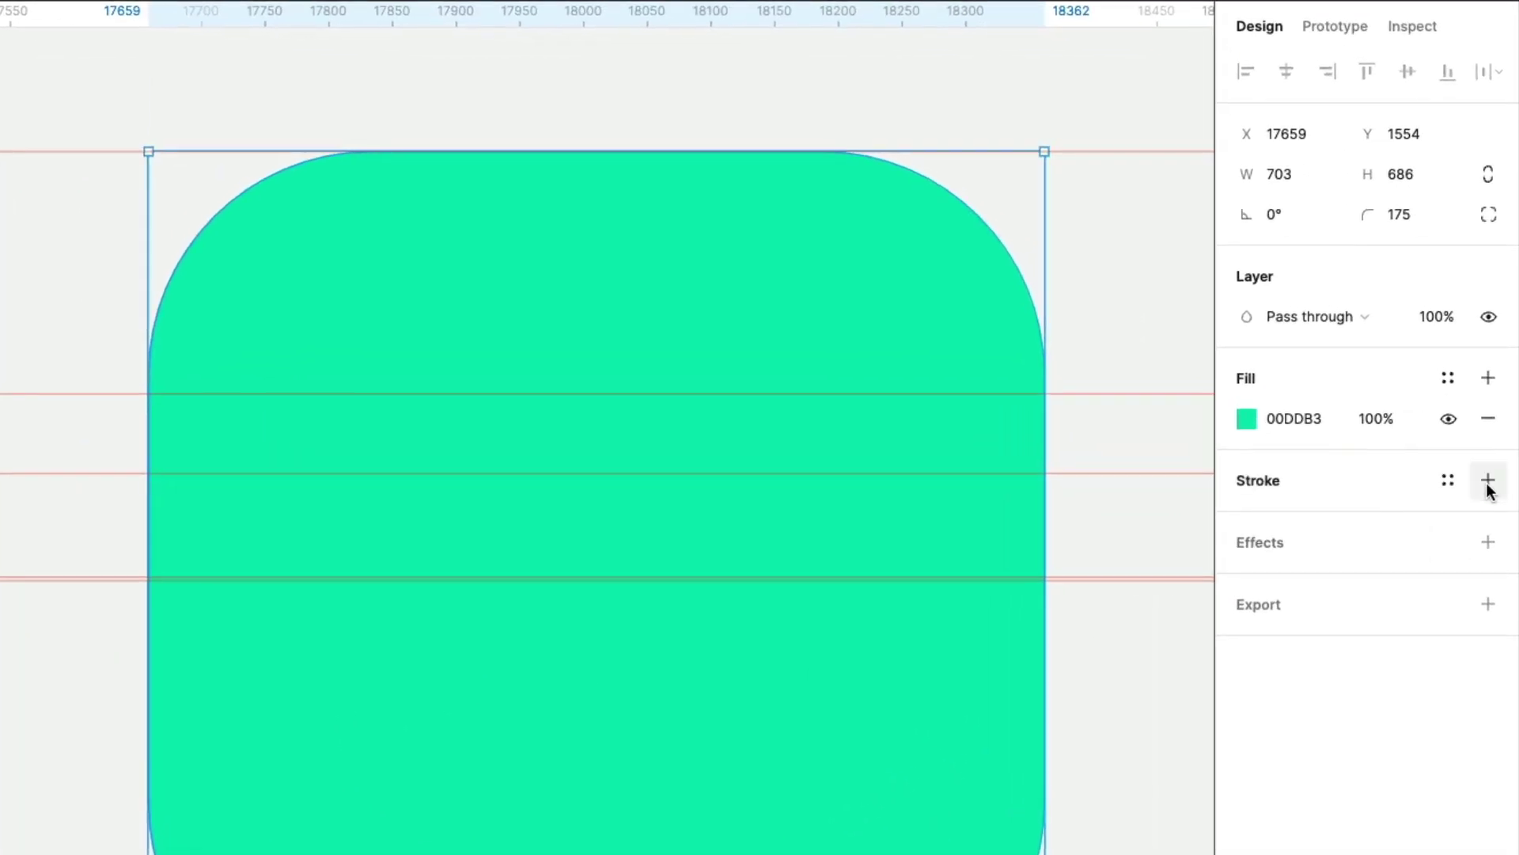
Give the rounded square a centered stroke of thickness 12 in the palette's dark green 014242.
click(1497, 402)
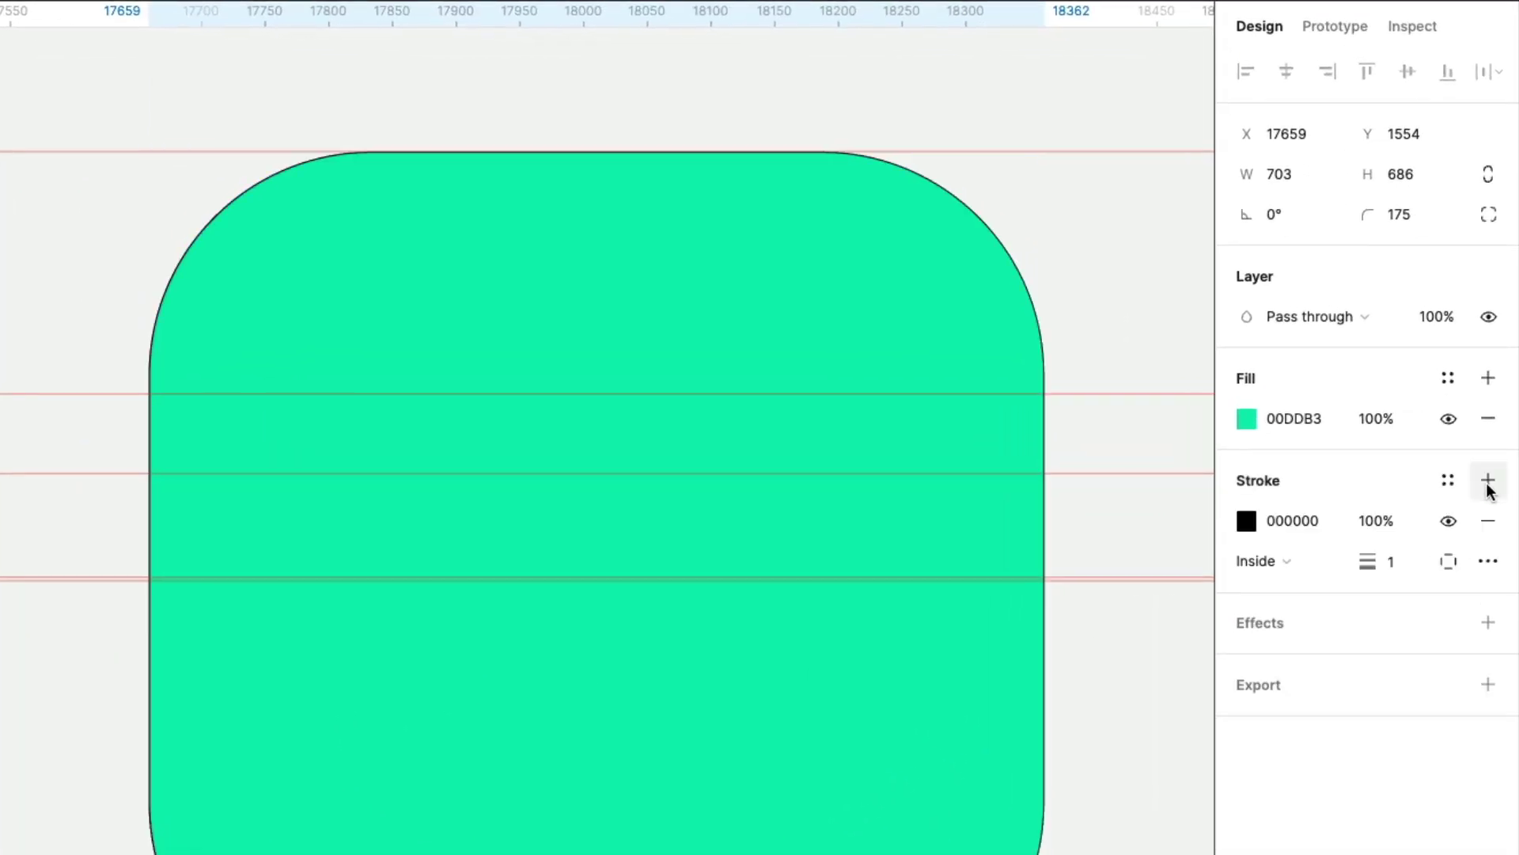
click(1402, 564)
text(12)
key(Return)
click(1315, 571)
click(1317, 527)
click(1246, 520)
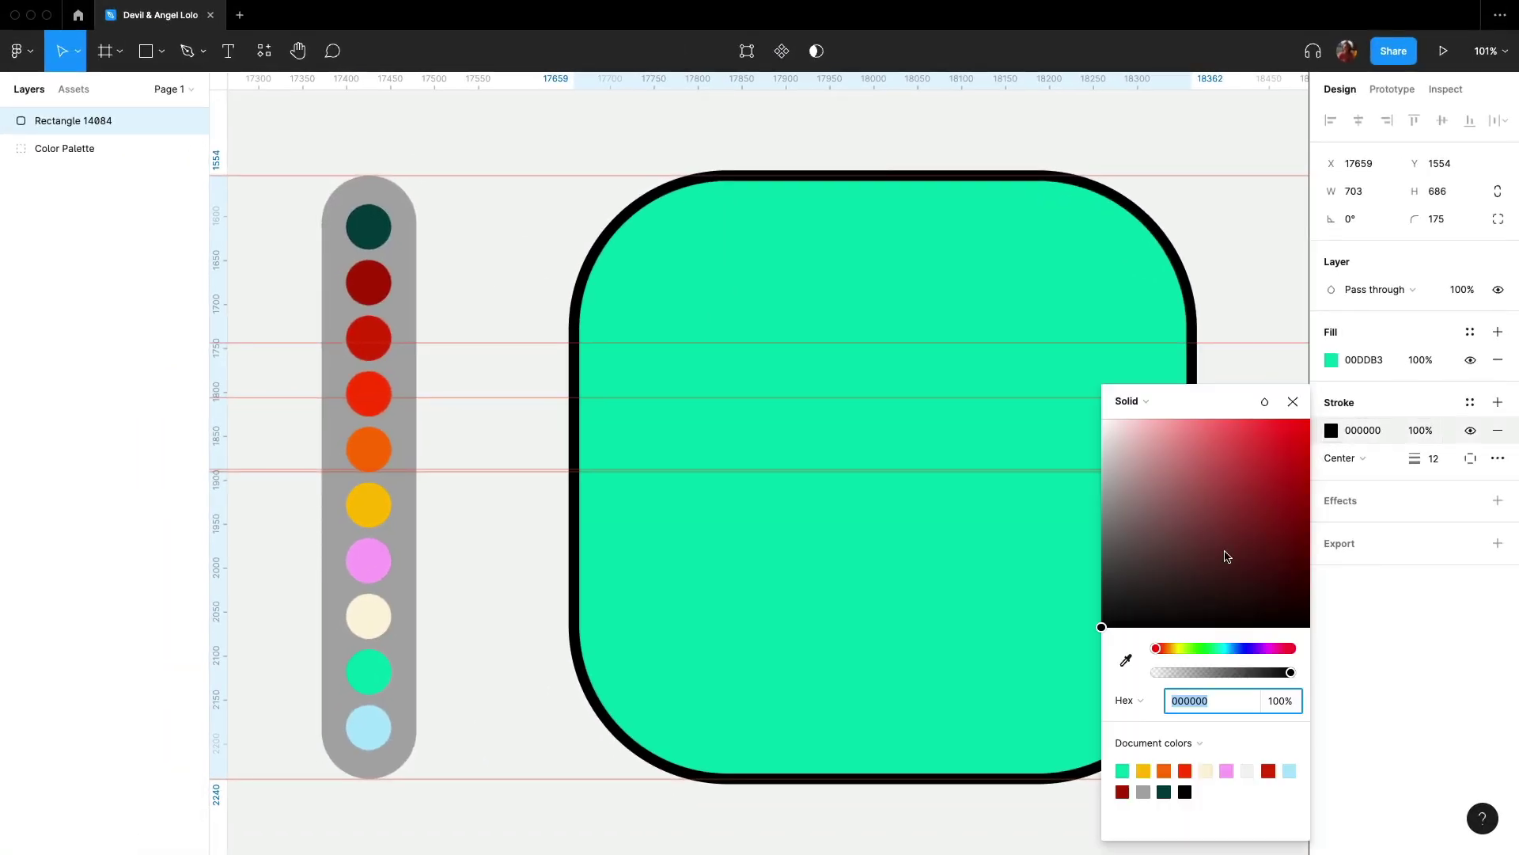
click(1125, 660)
click(368, 228)
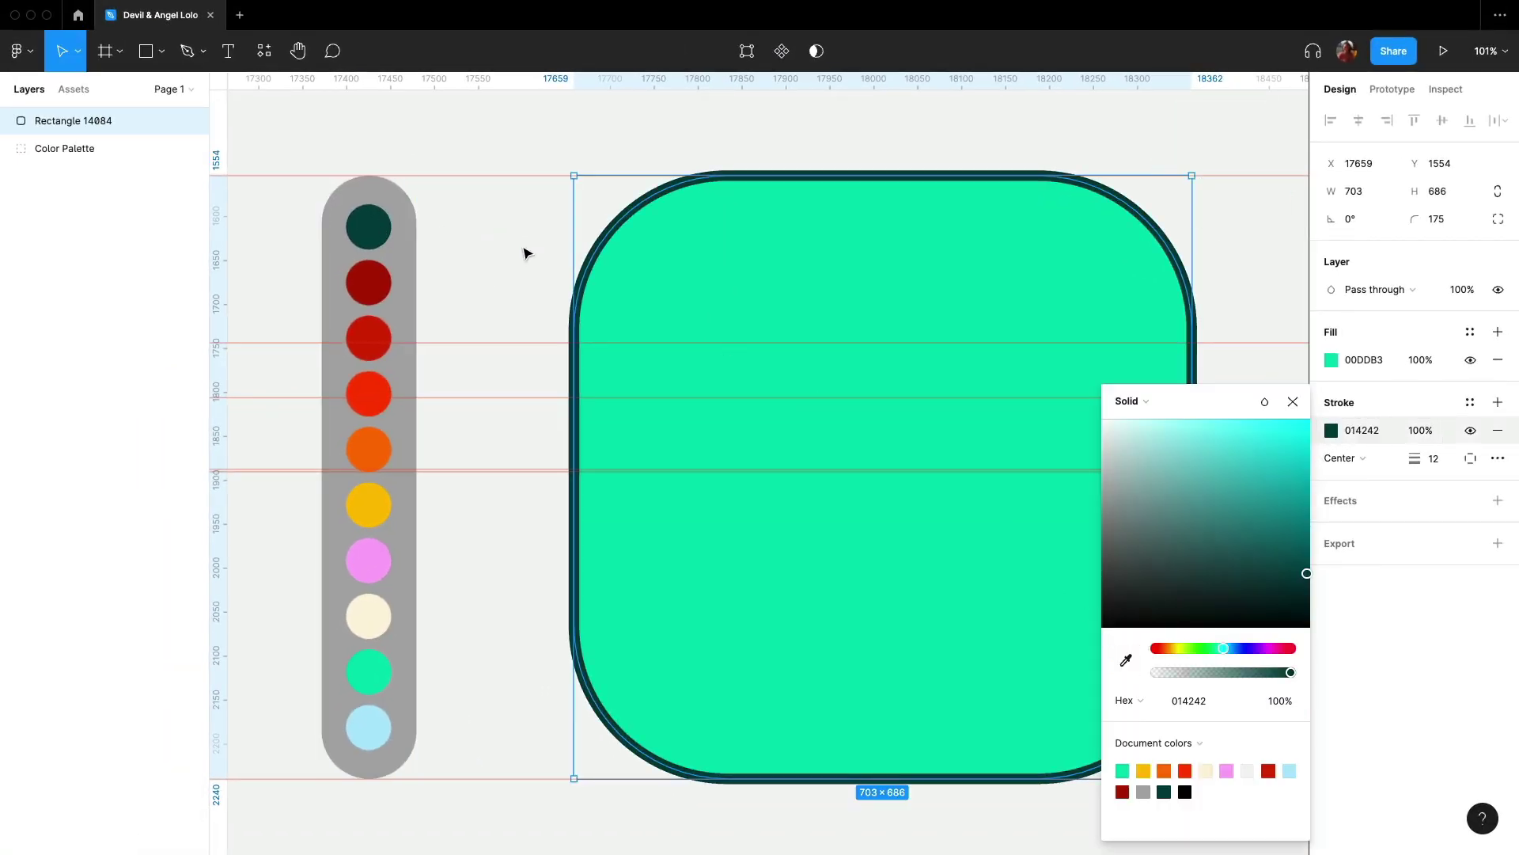
click(1292, 402)
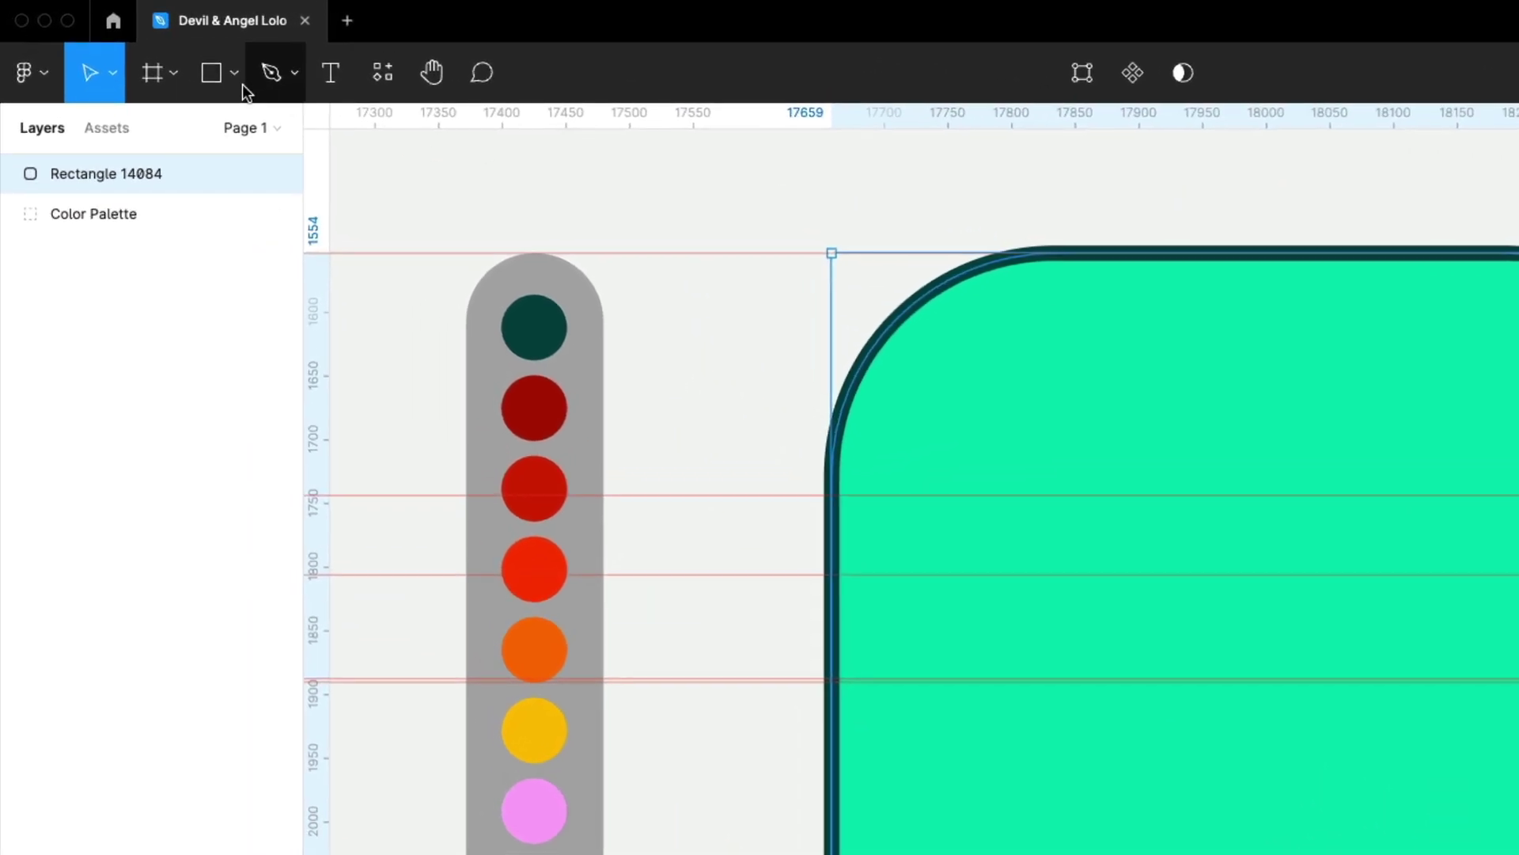
Place a 63 × 63 circle between the two upper guides on the green shape as an eye, filled with dark green 014242.
click(163, 53)
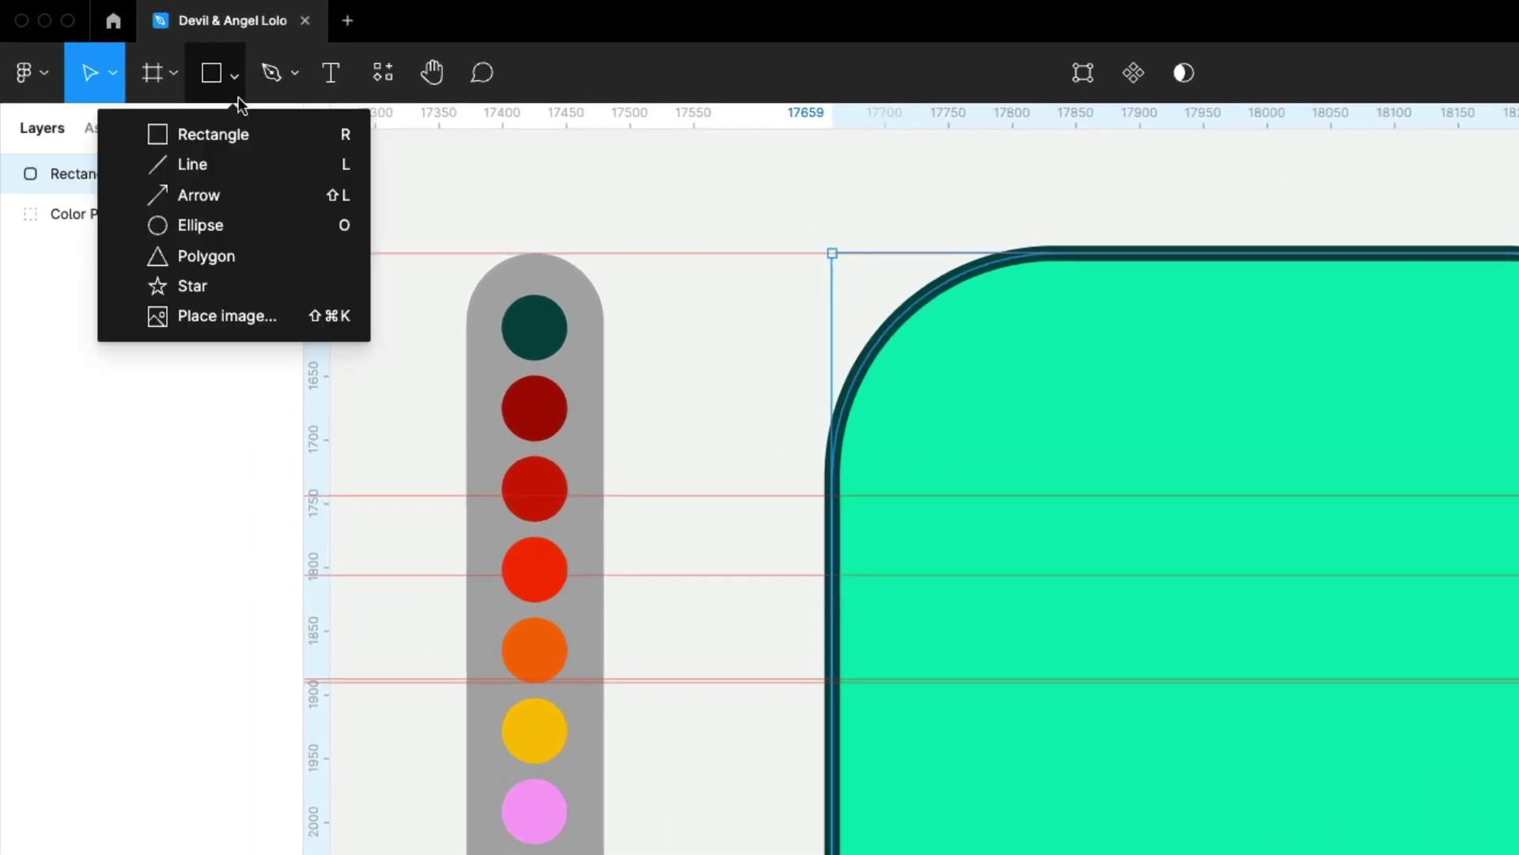
click(237, 226)
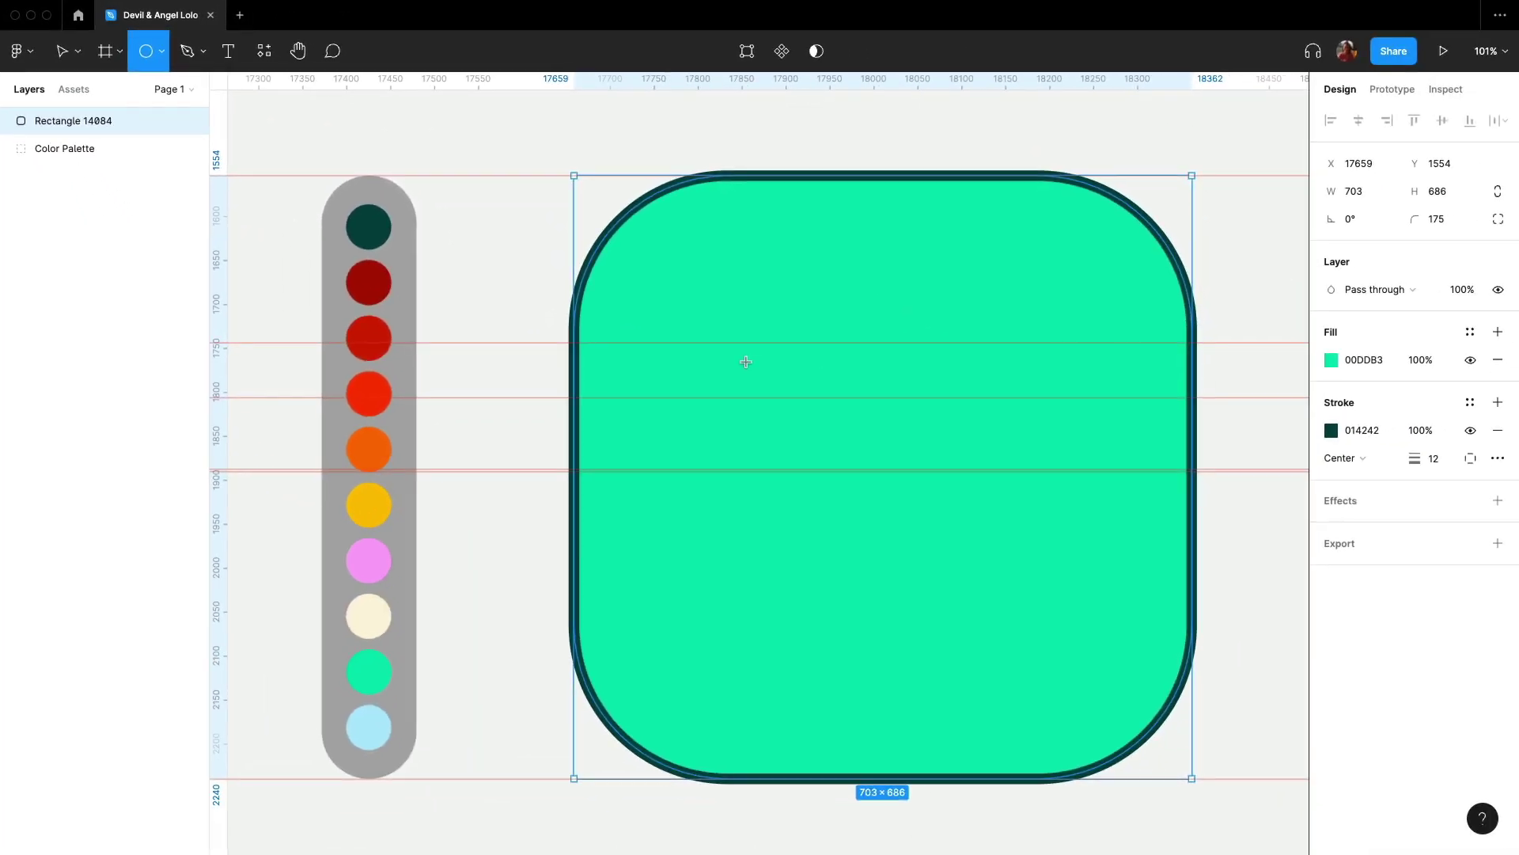
click(746, 362)
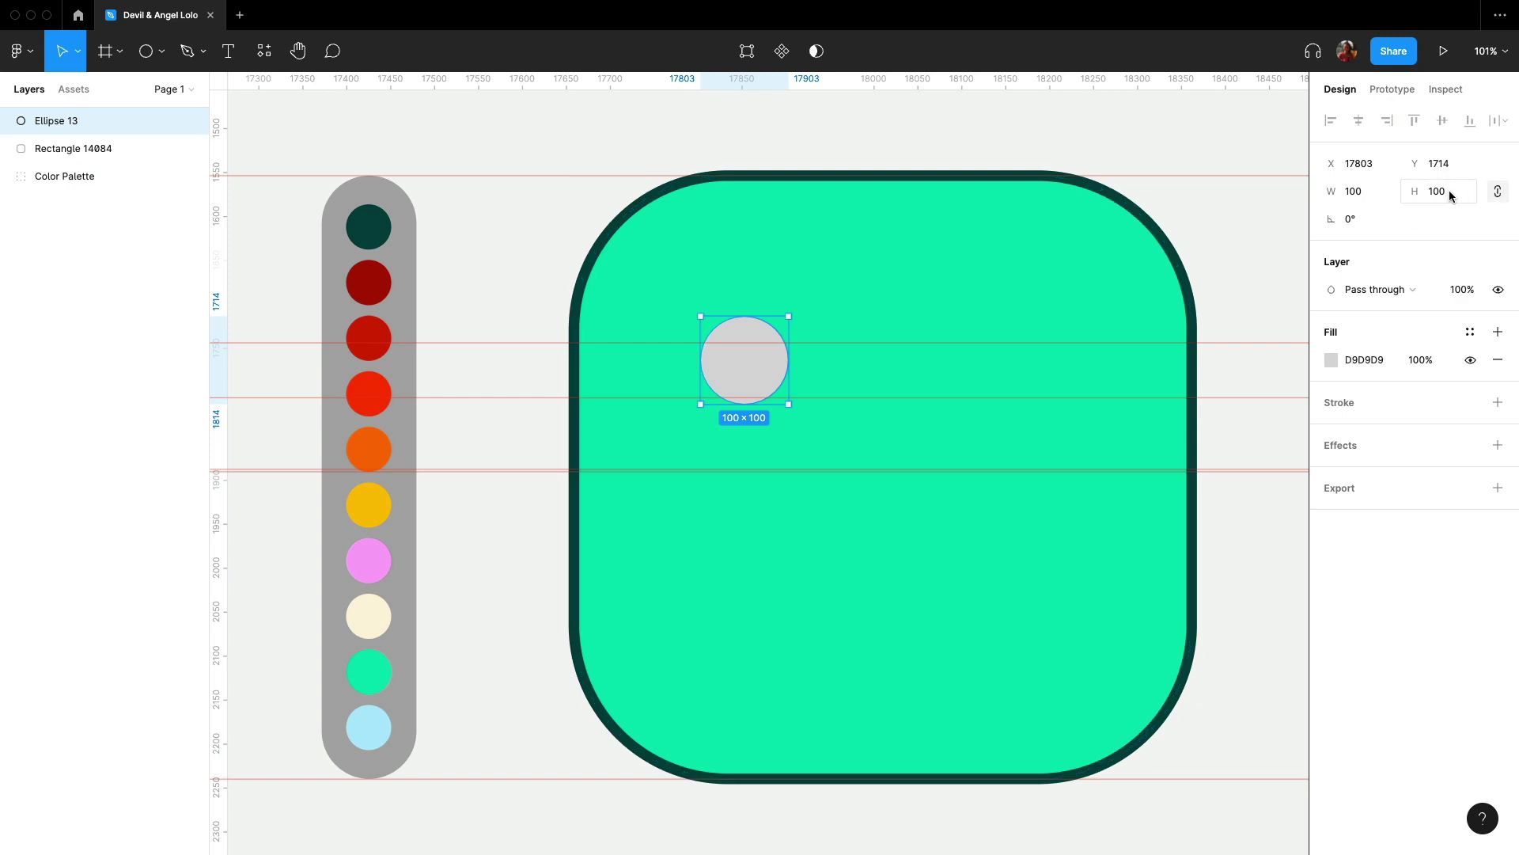
text(63)
key(Return)
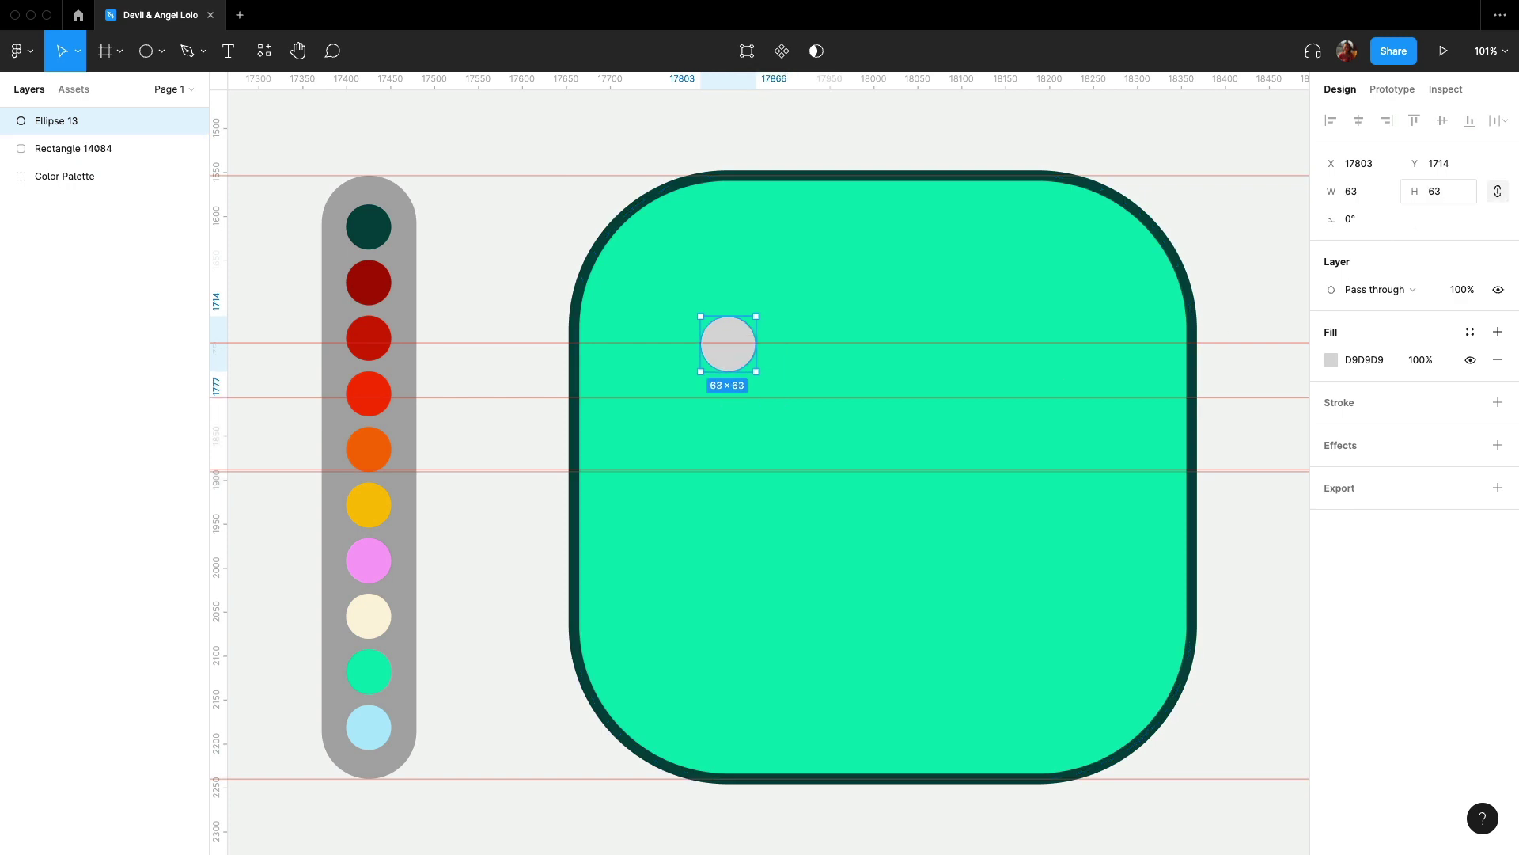
key(i)
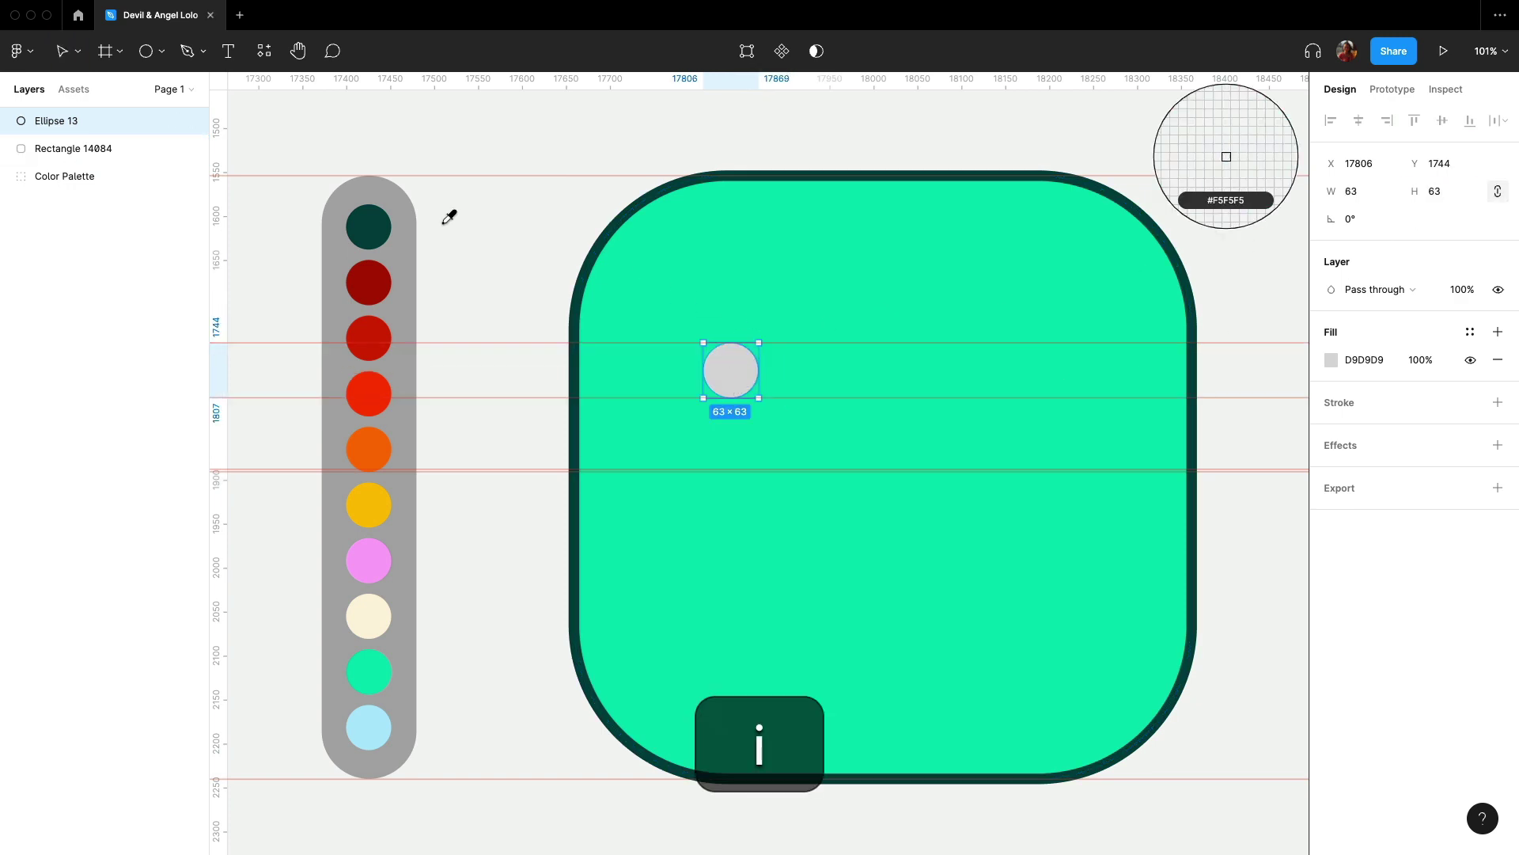
click(367, 226)
Duplicate the eye circle level with the original at a spacing of 255, and group both eyes centered on the face.
drag(720, 342, 1018, 374)
shift+click(746, 368)
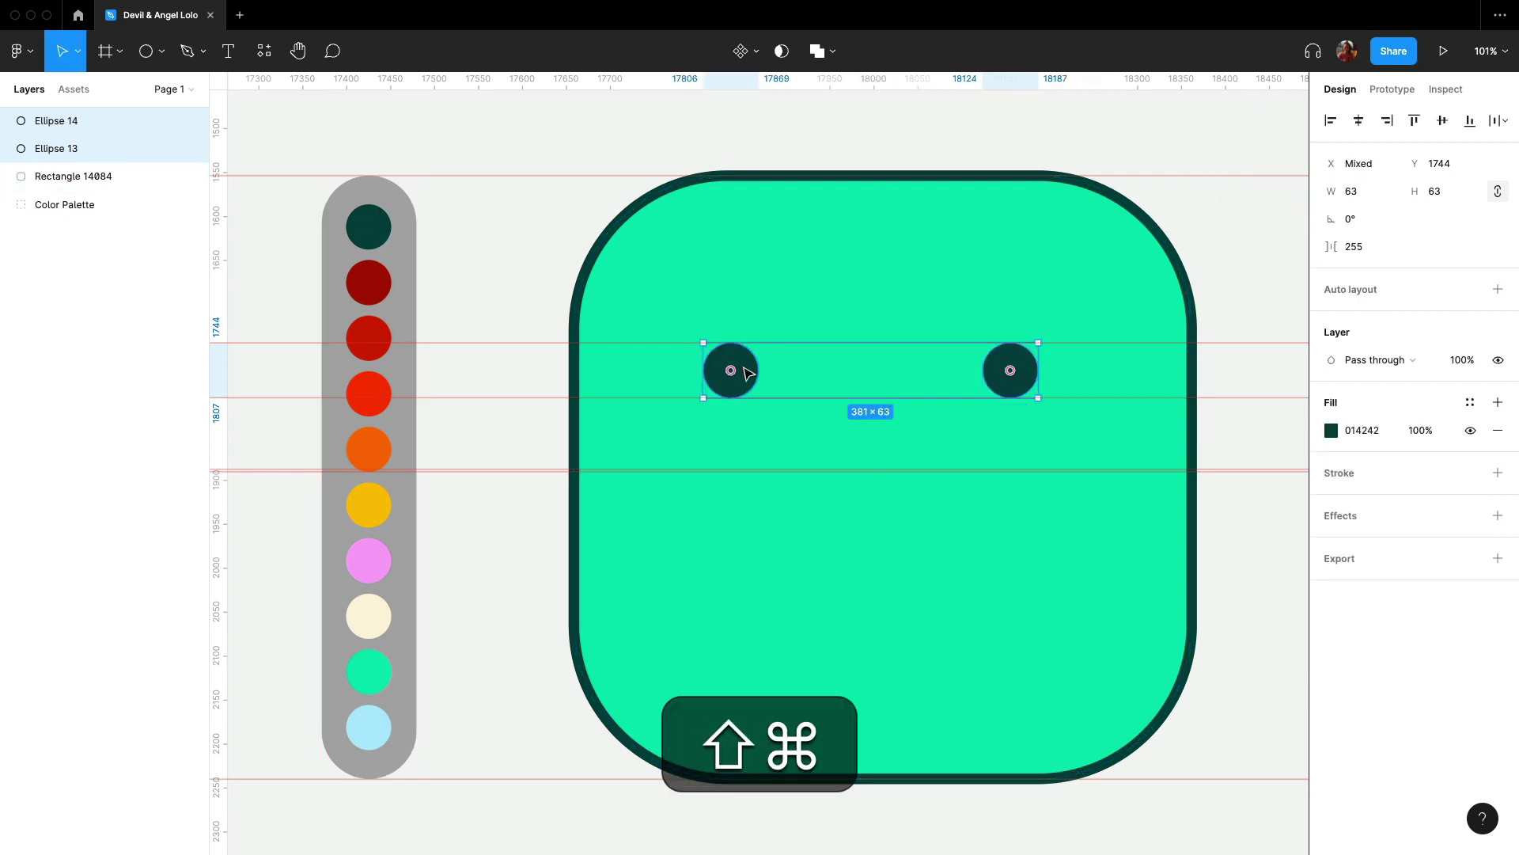
key(ctrl+g)
click(1235, 526)
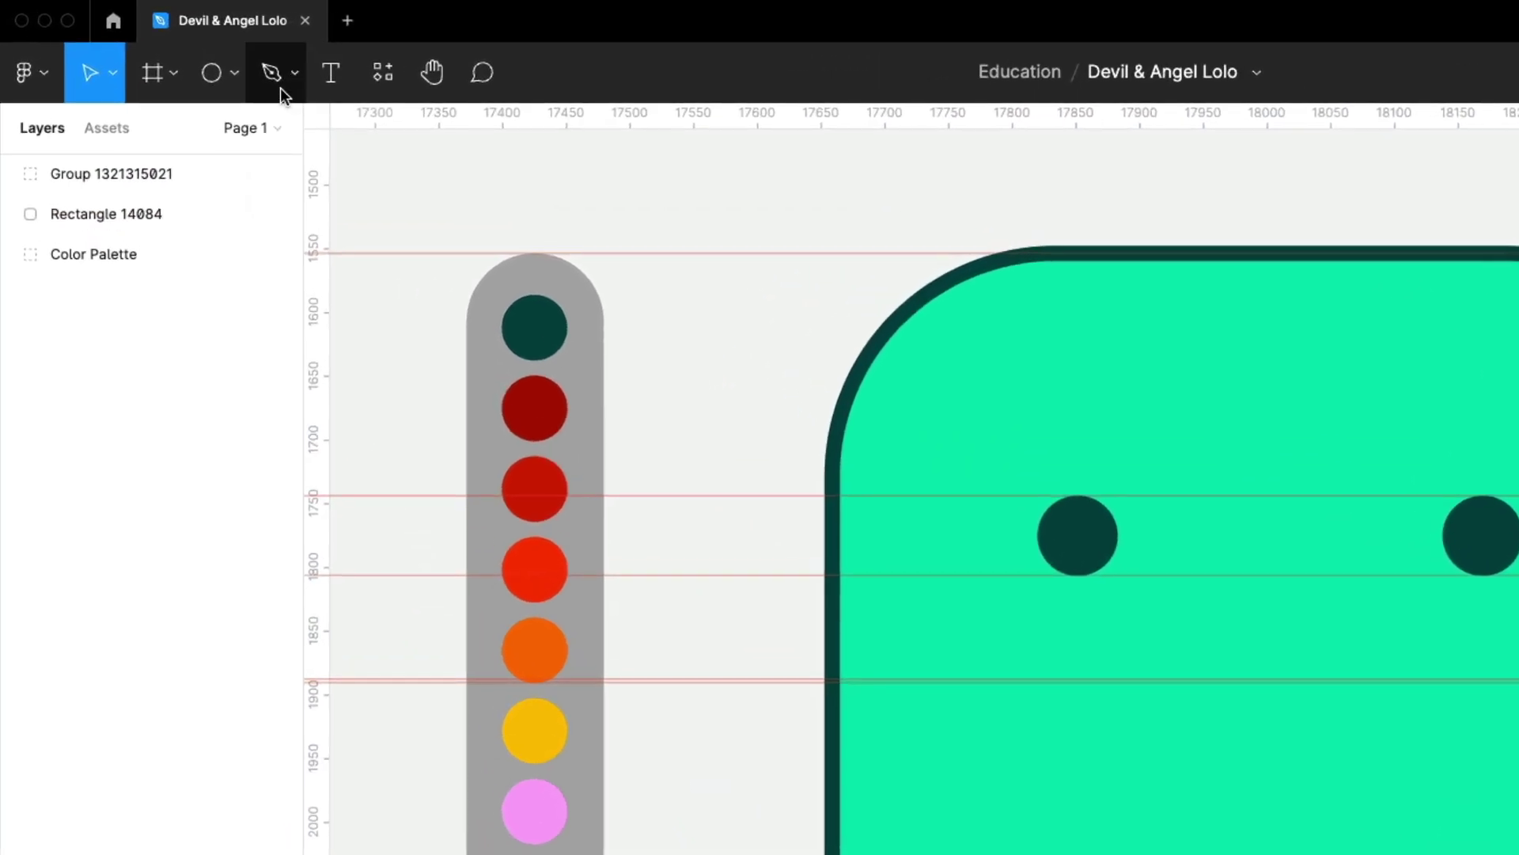
Draw a shallow smile curve about 222 wide below the eyes, with a 40-thick stroke in dark green 014242.
click(188, 52)
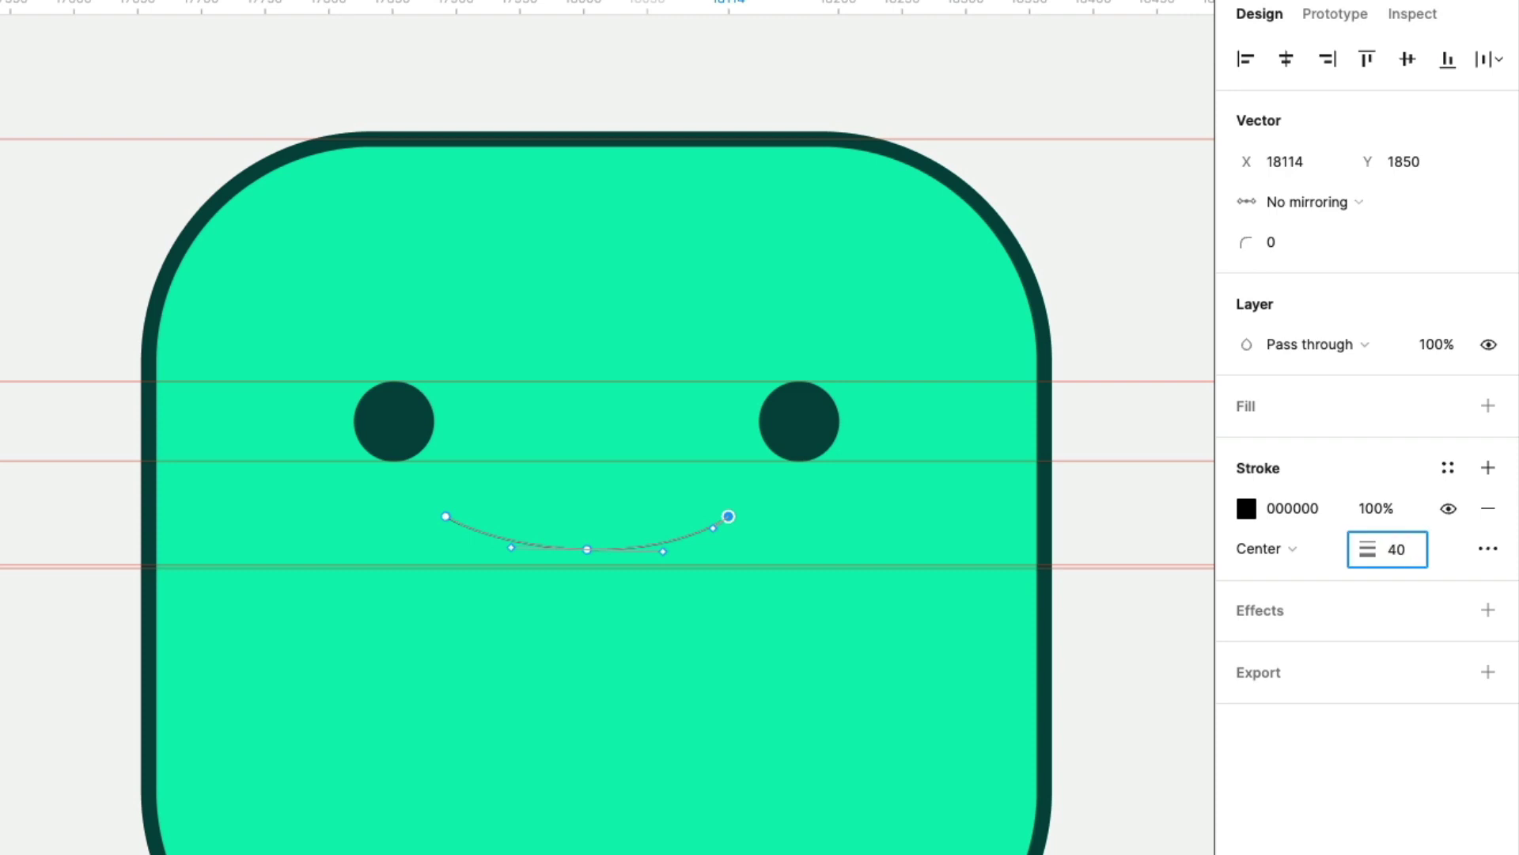
key(Return)
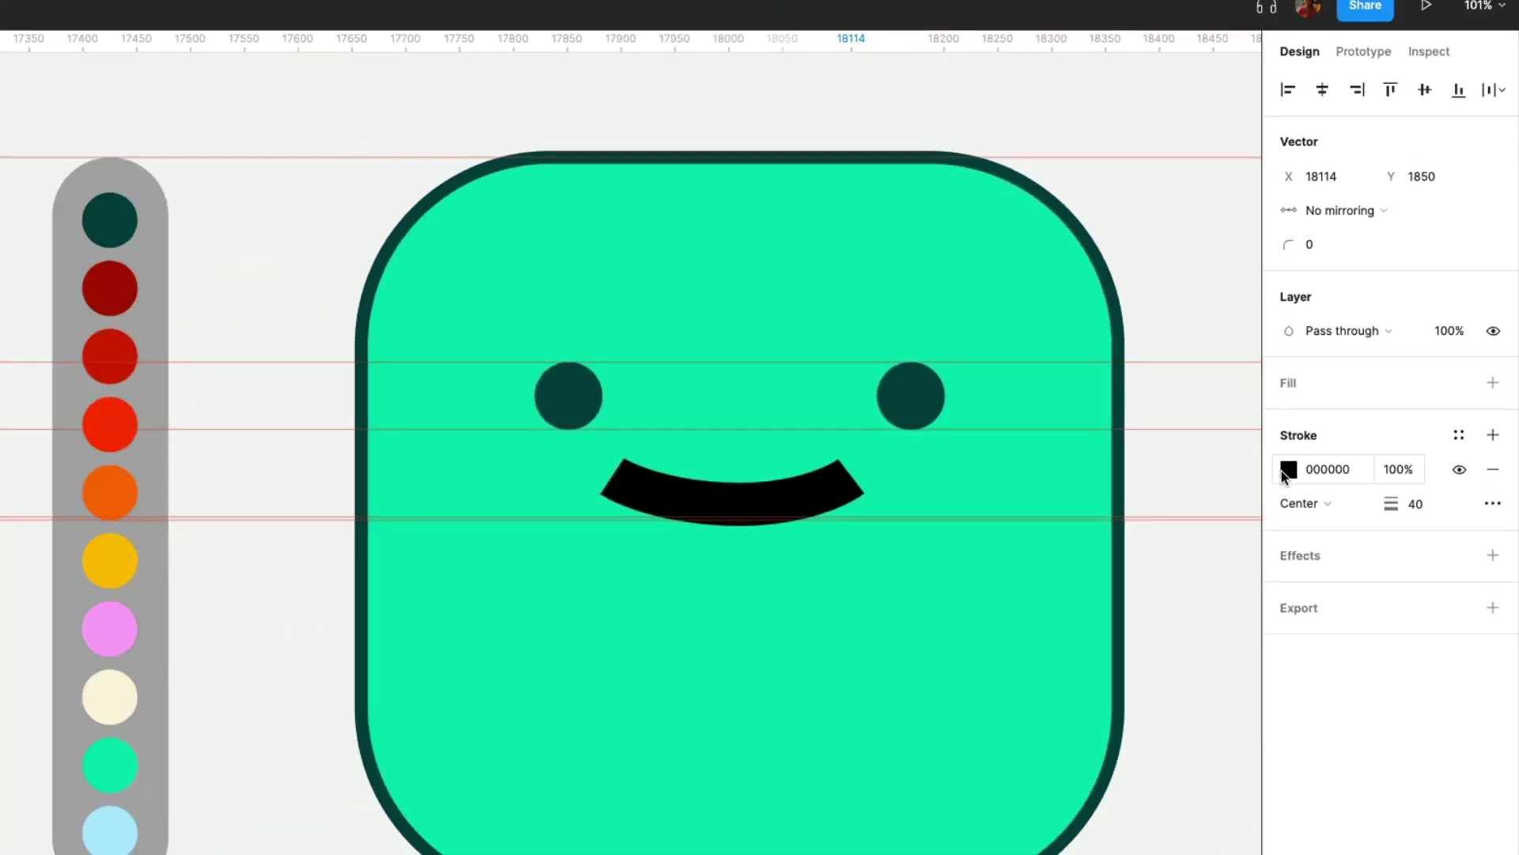
click(1247, 510)
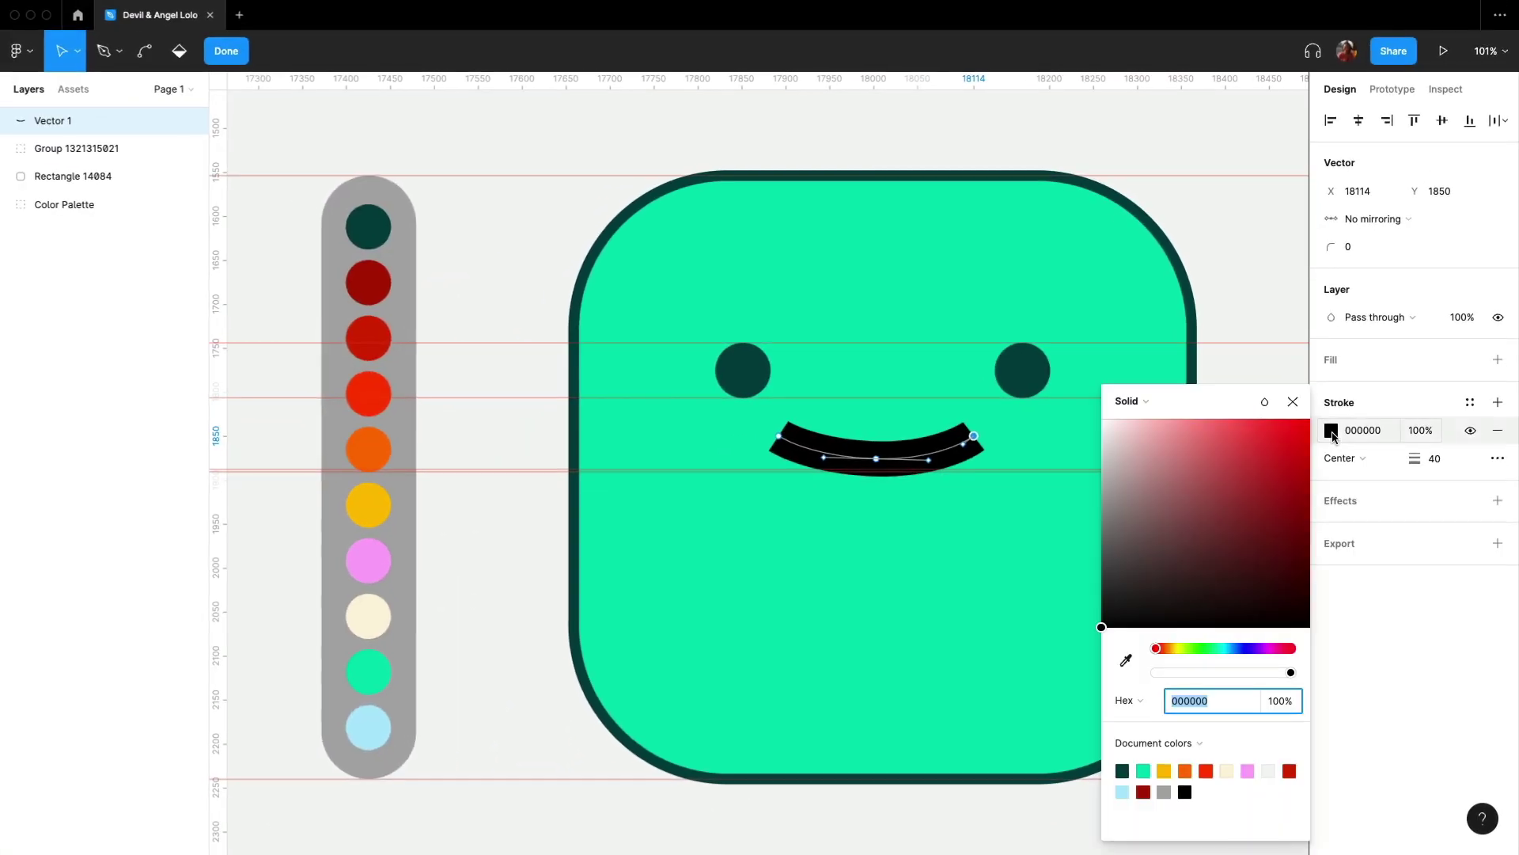
click(1129, 661)
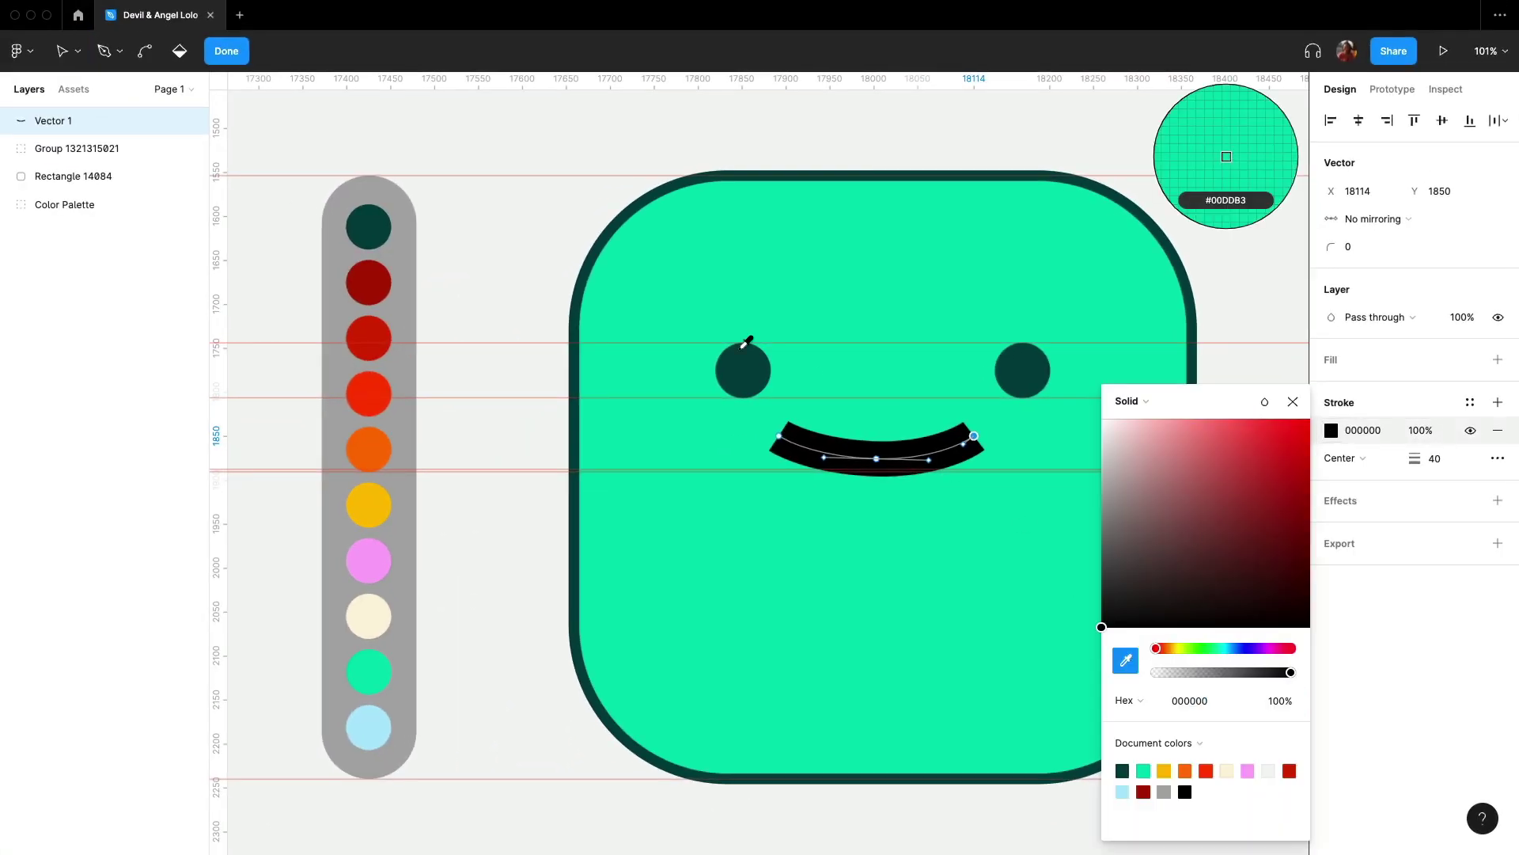
click(366, 230)
key(Escape)
key(Escape)
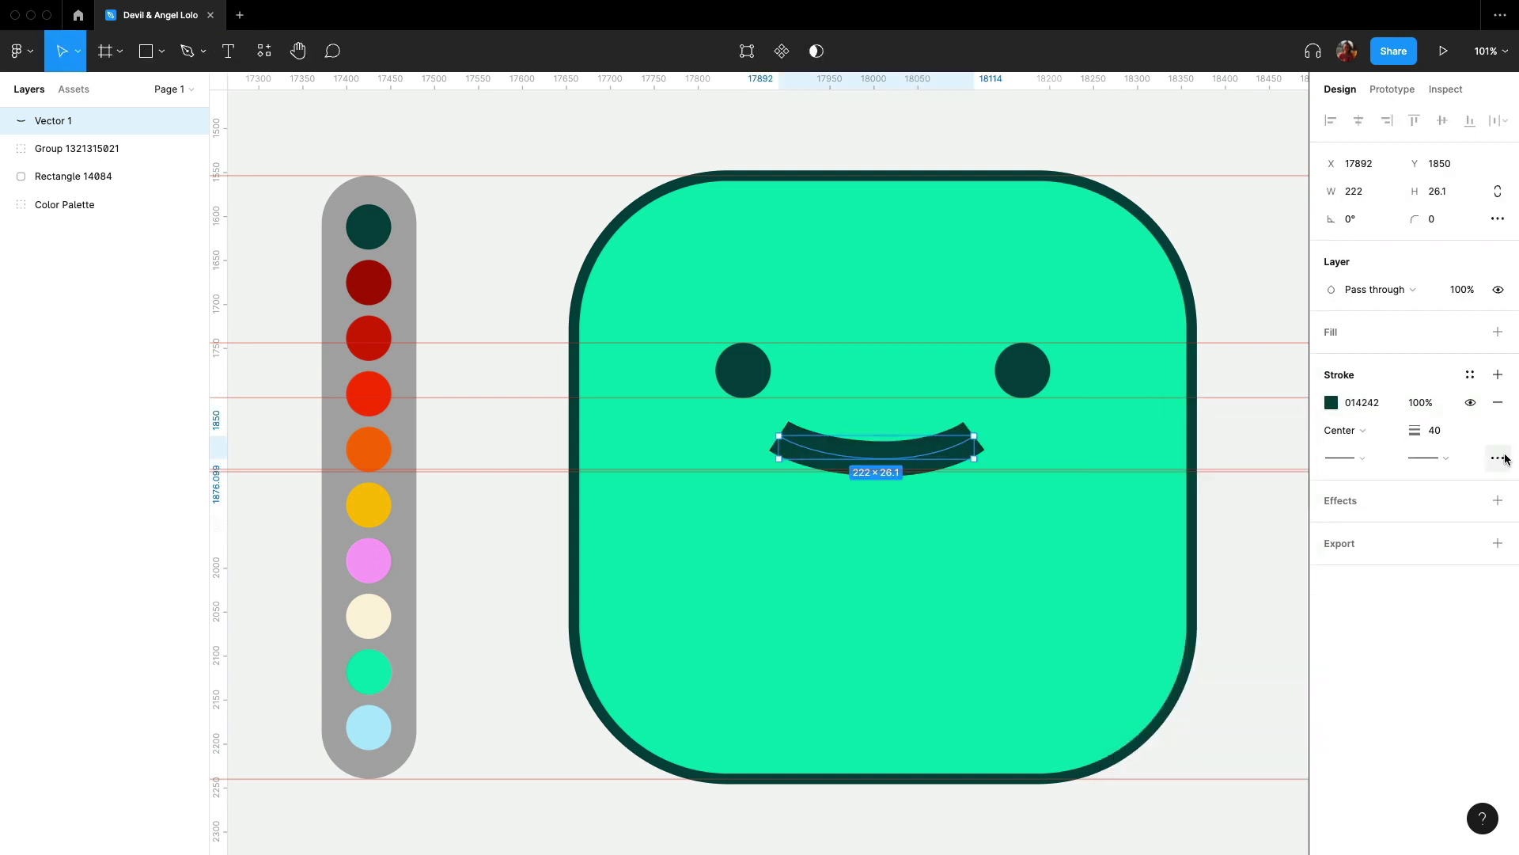
Give both ends of the smile round caps and shift it sideways to X 17900 so it is centered on the face.
click(1498, 457)
click(1424, 457)
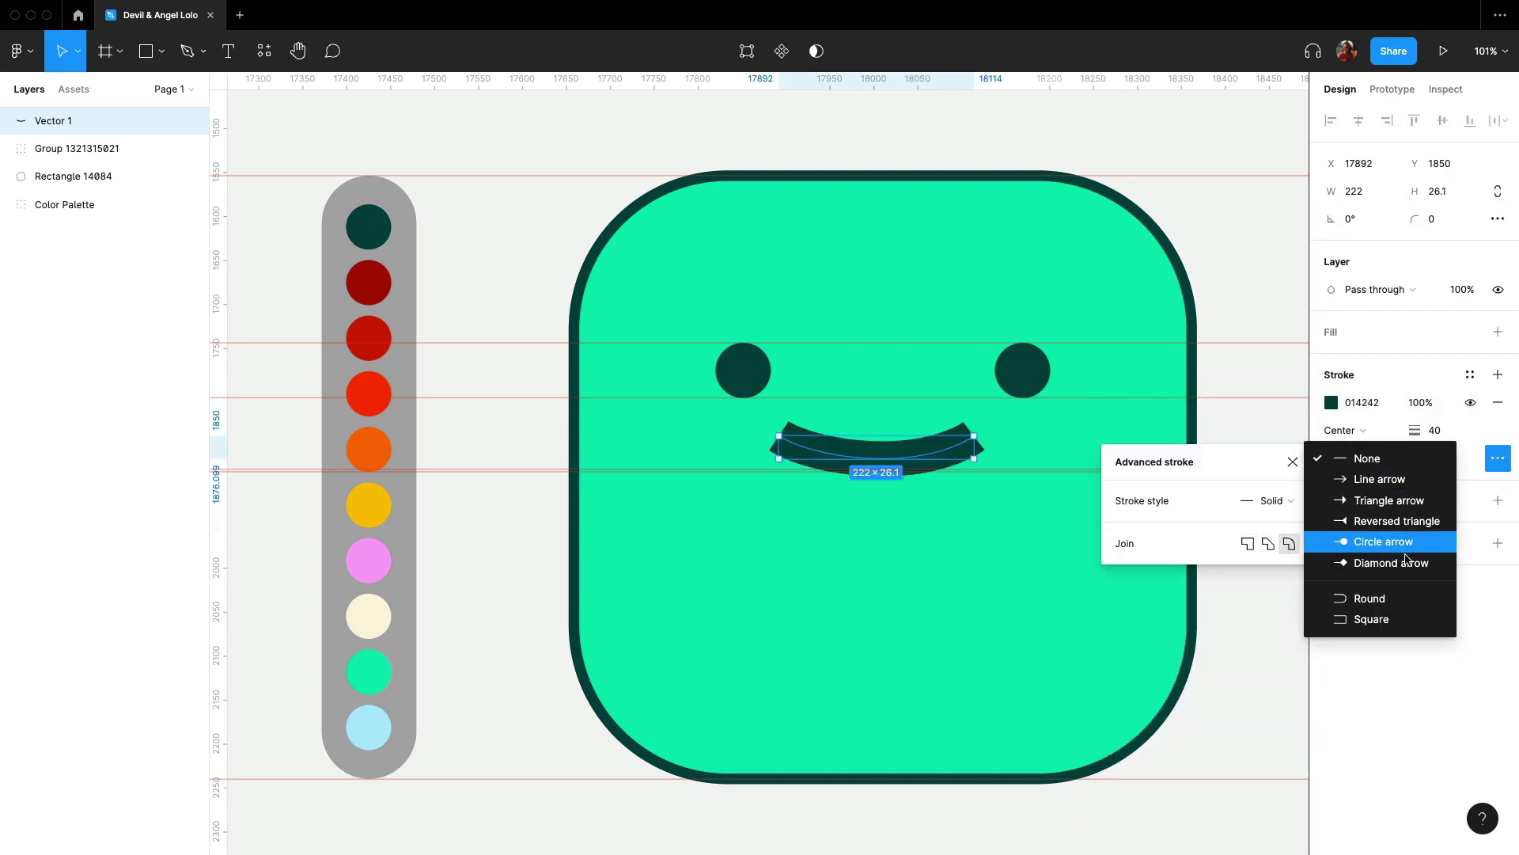
click(1391, 598)
click(1293, 463)
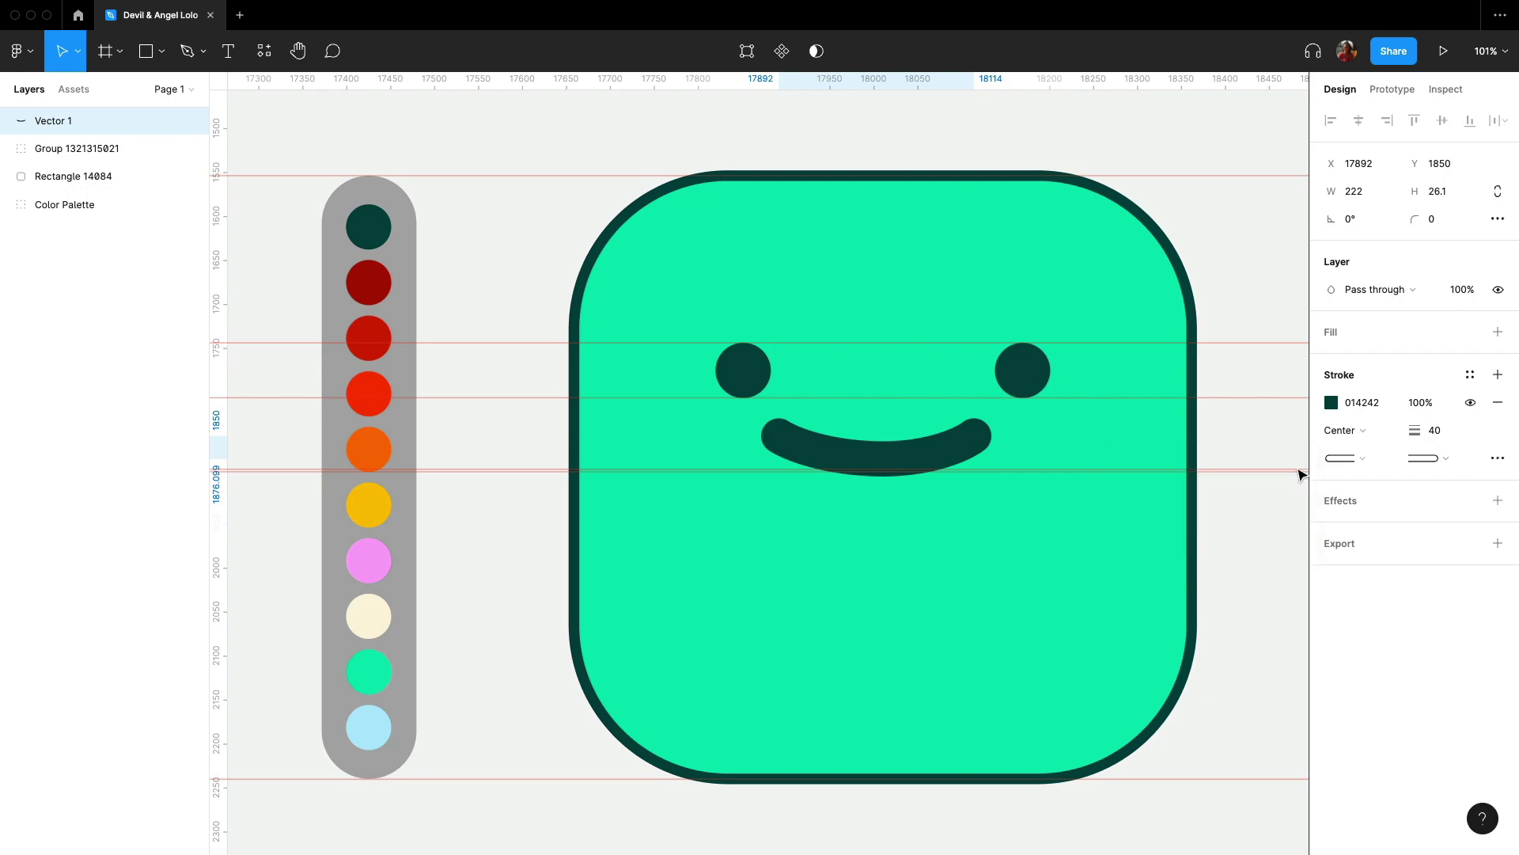
key(shift+Right)
Edit the smile's vector points and remove the curve handles from its two end points.
scroll(937, 454, up, 3)
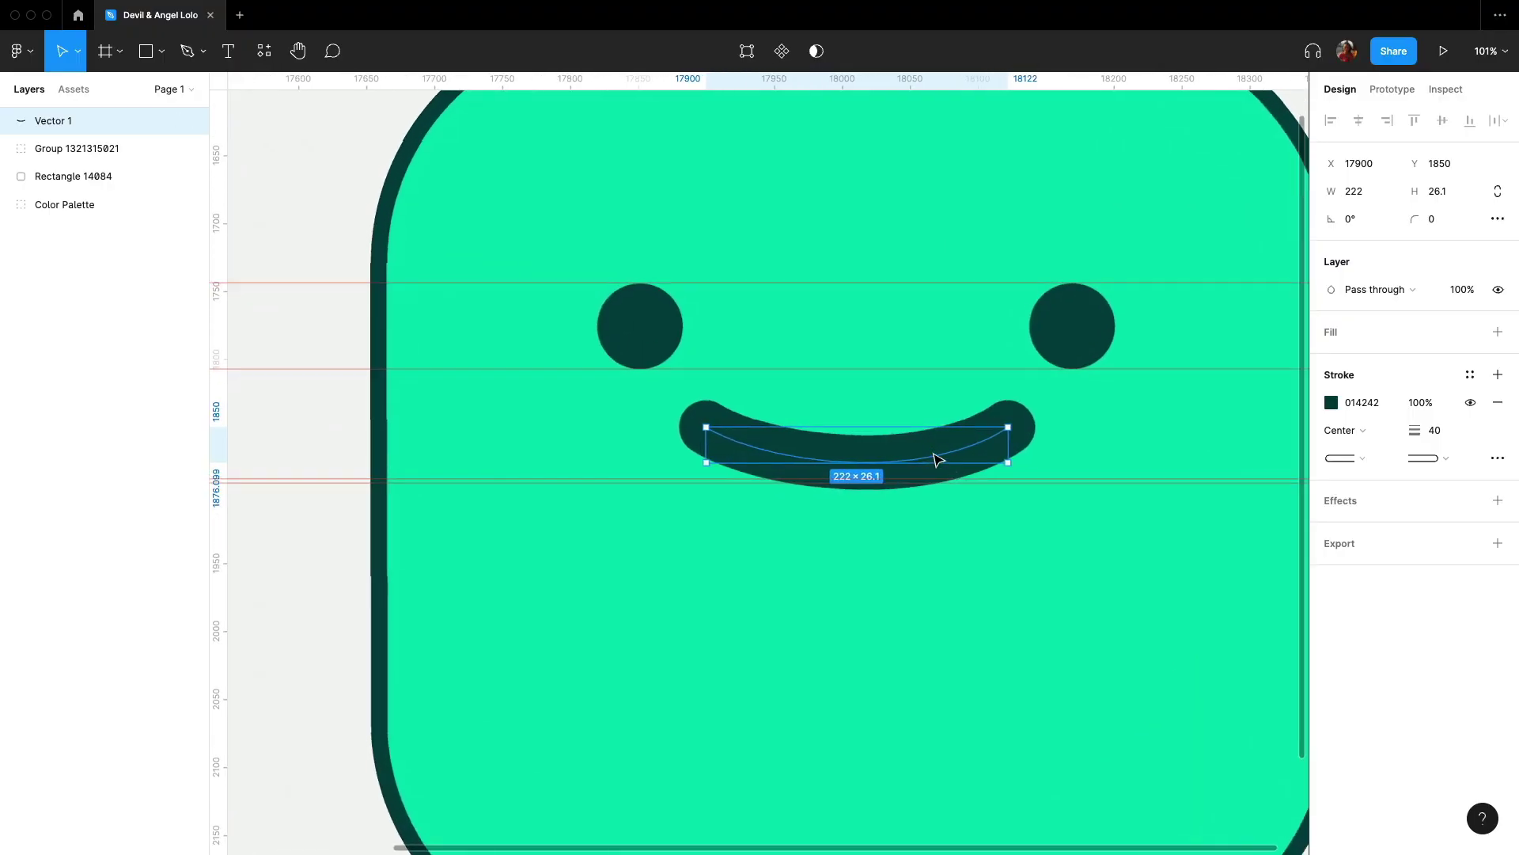
drag(1014, 428, 901, 471)
double_click(826, 504)
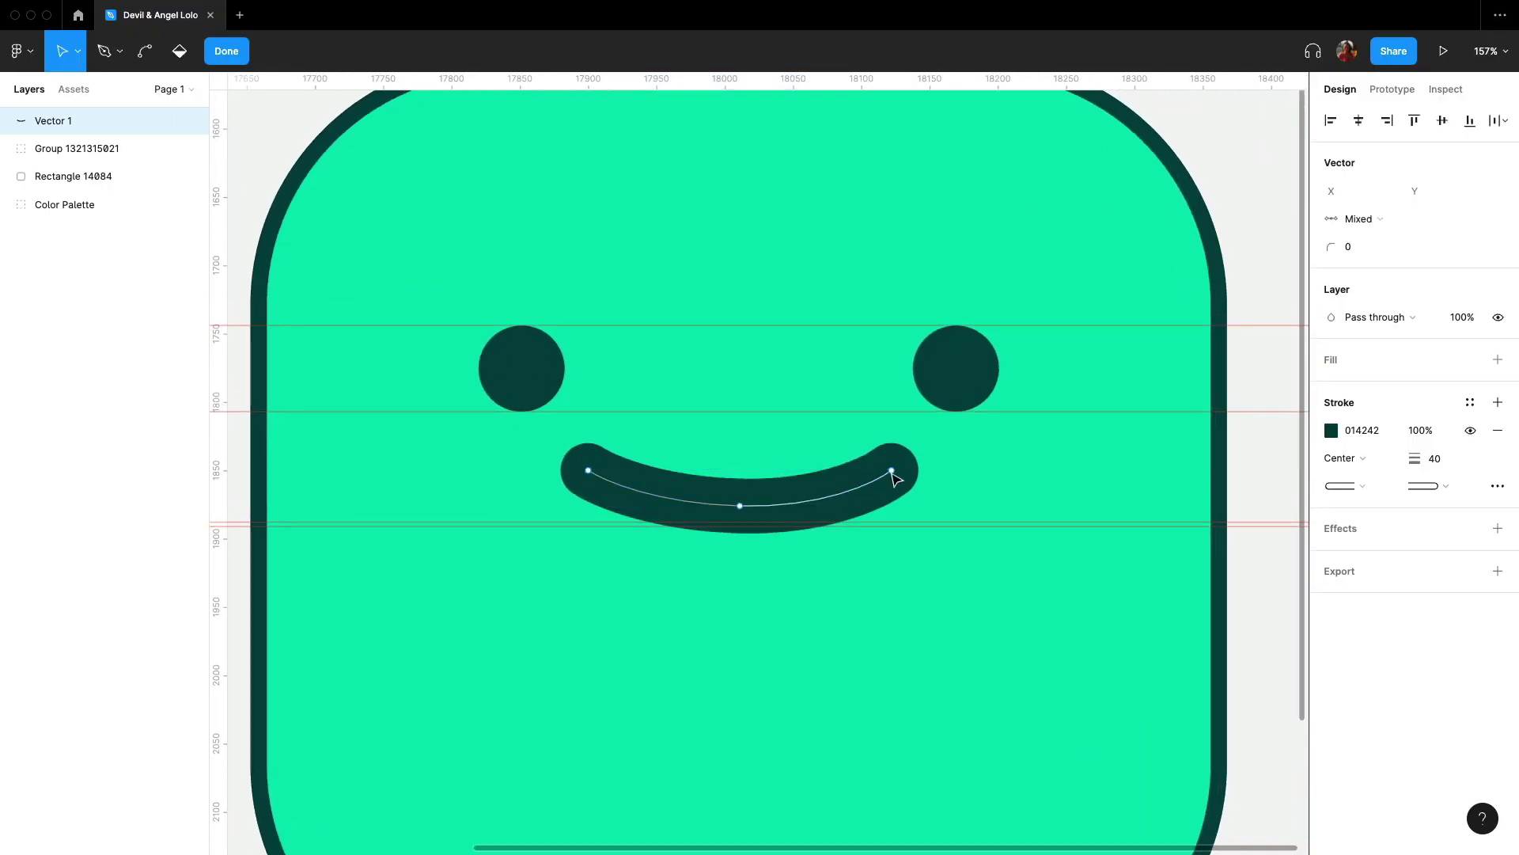
drag(593, 473, 599, 478)
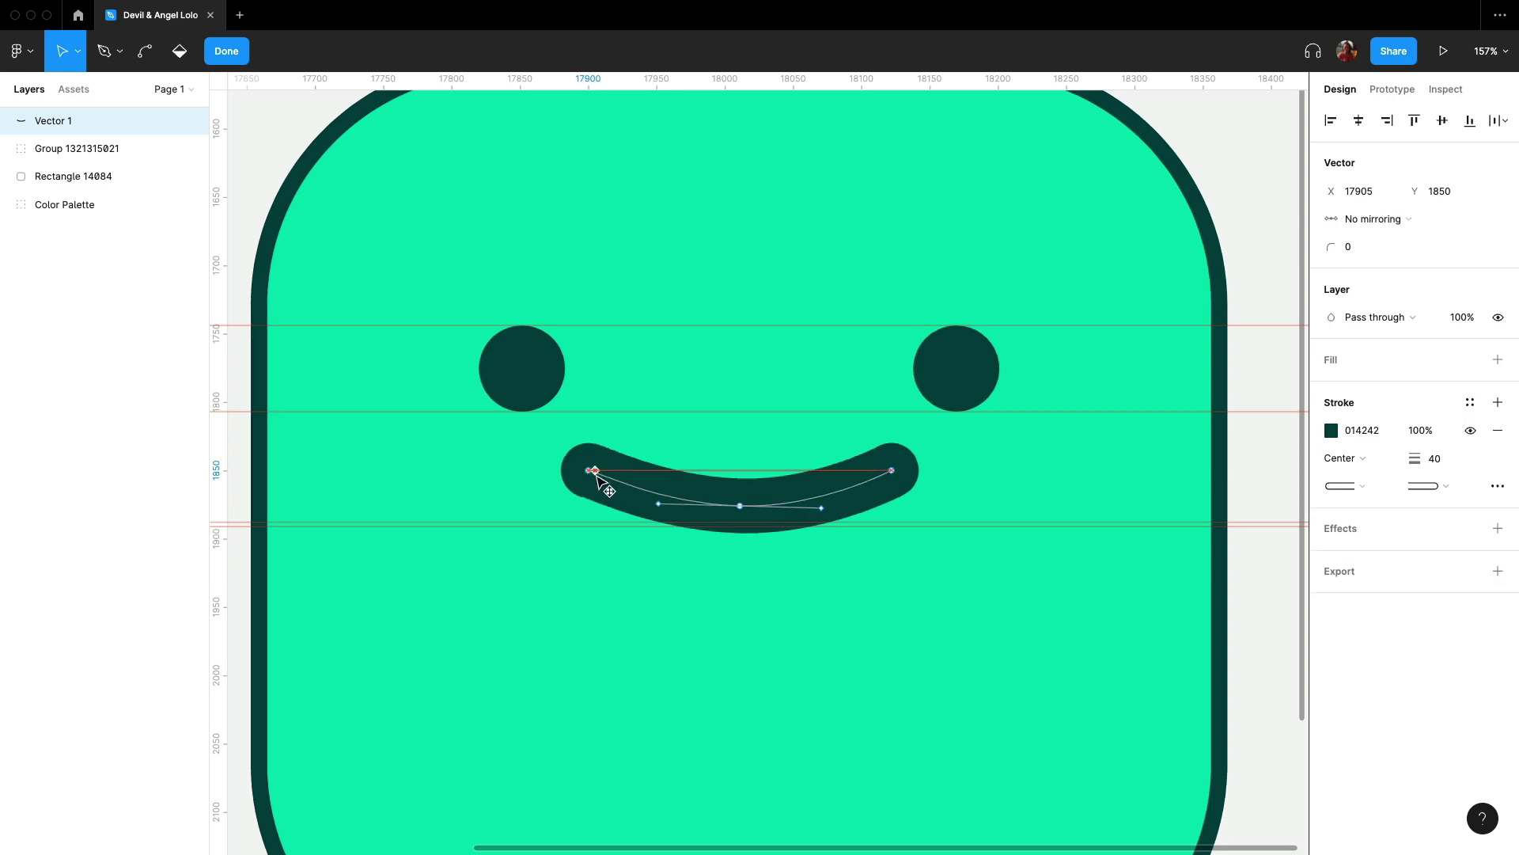
Set the smile's middle point to Mirror angle and length, and stretch its handles level for a symmetrical curve.
click(740, 506)
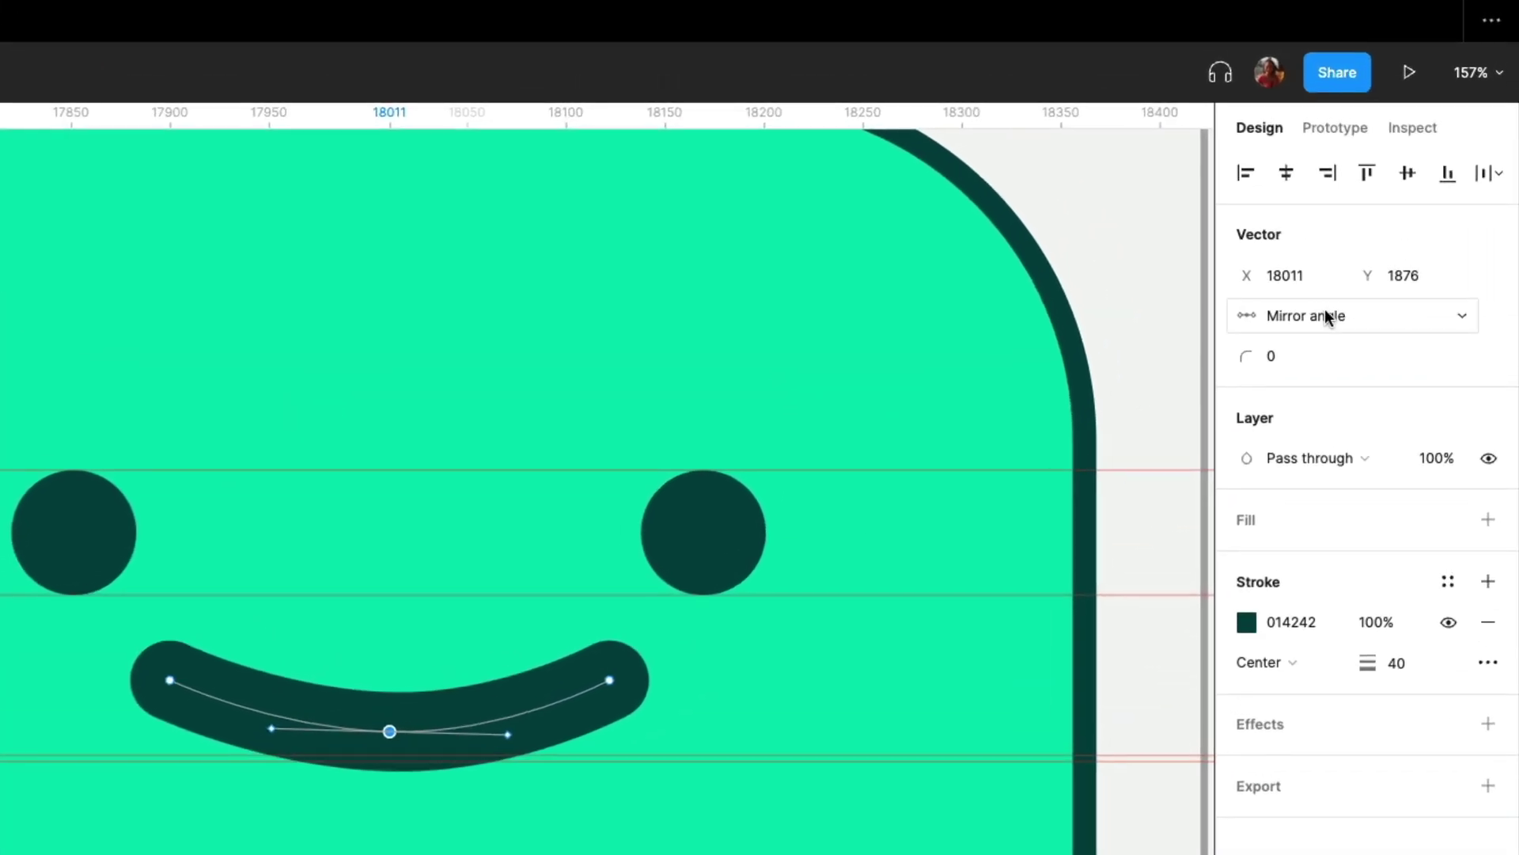
click(1385, 218)
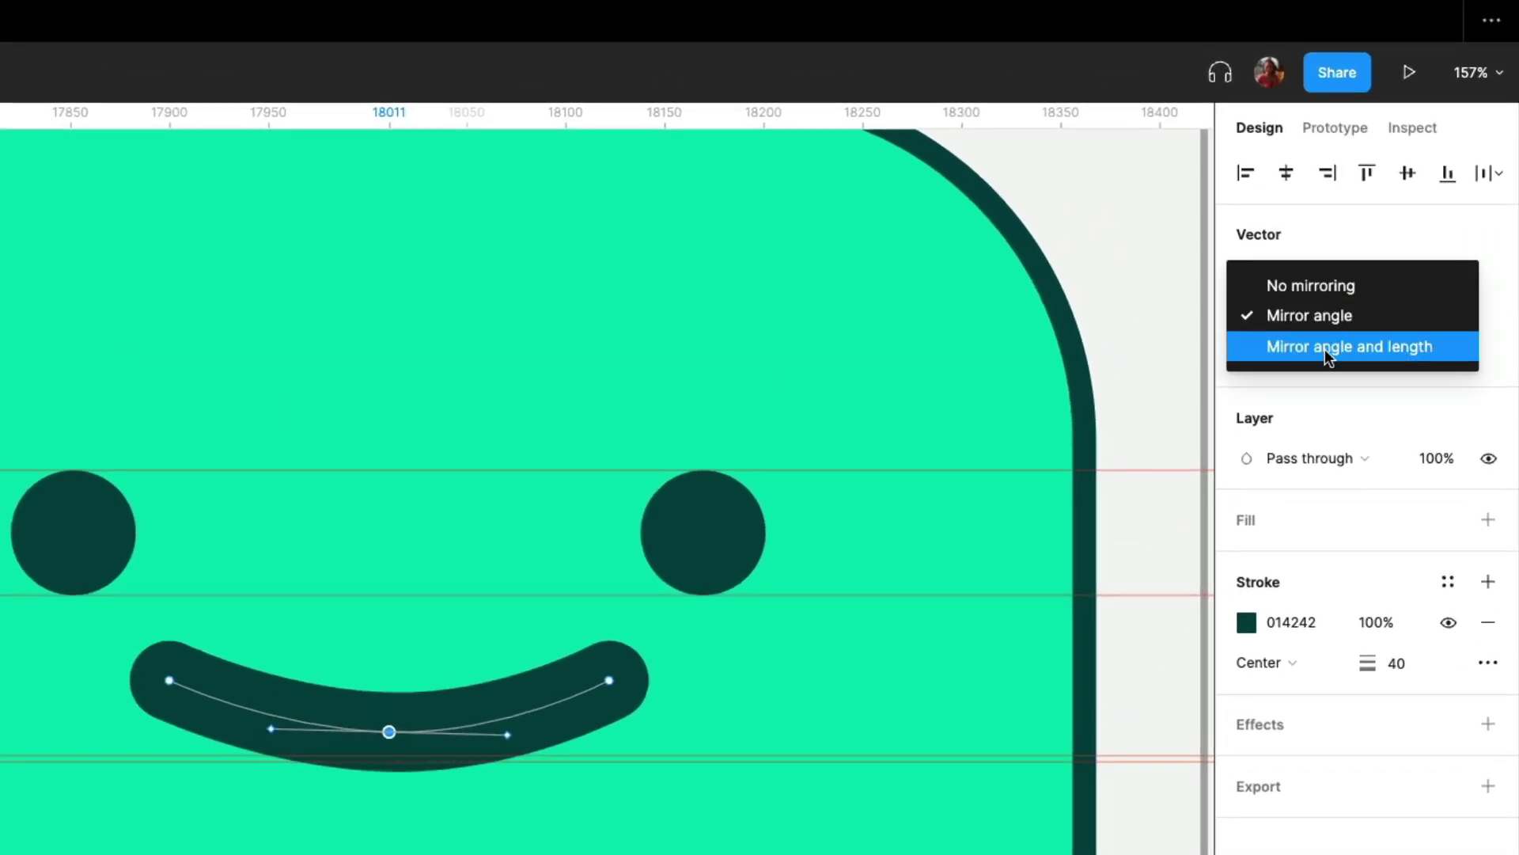
click(1327, 348)
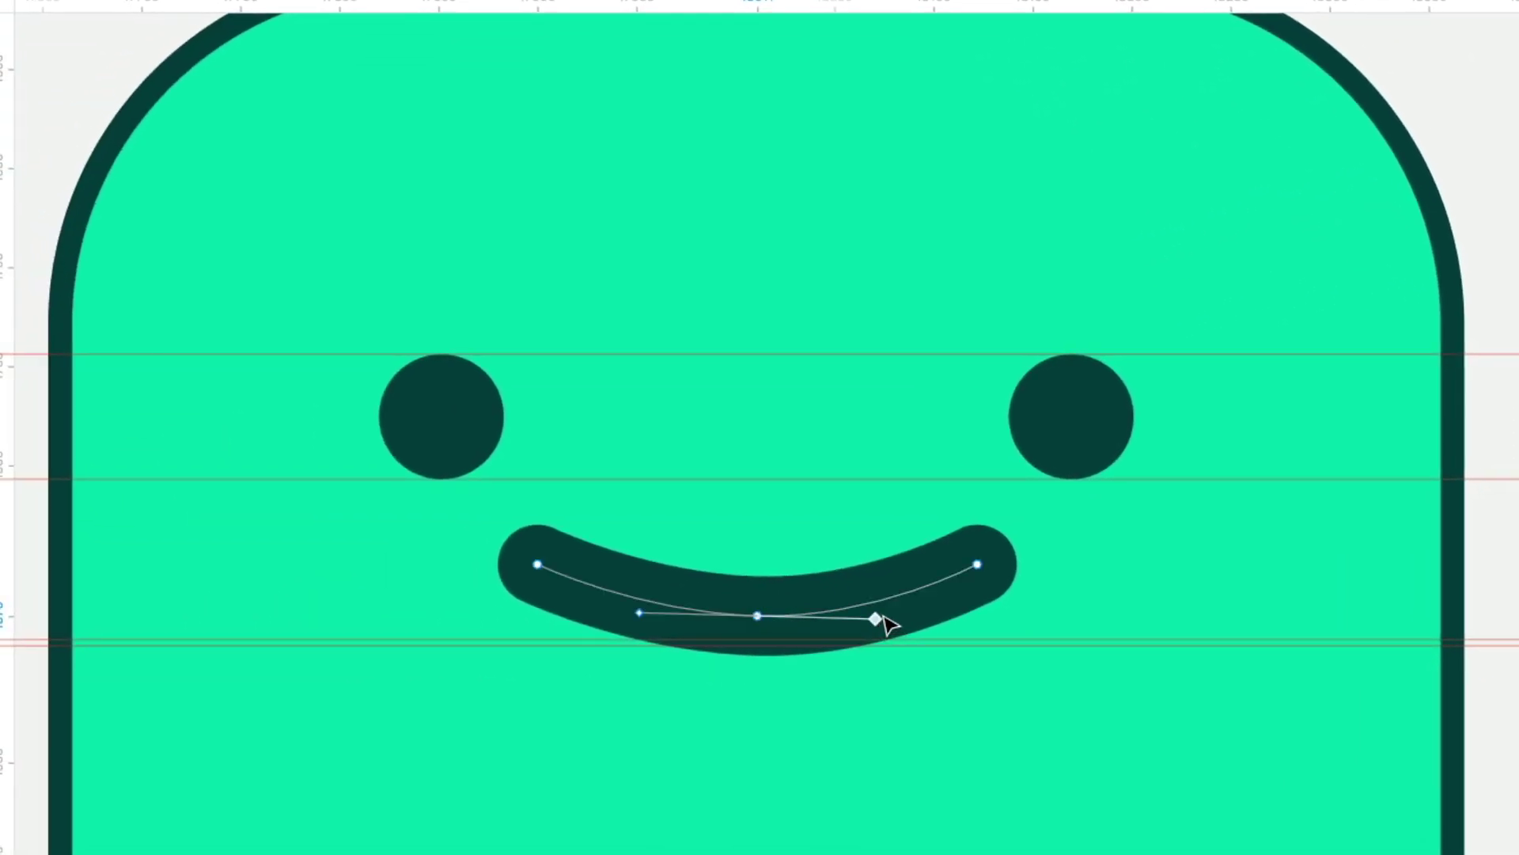
drag(883, 616, 900, 616)
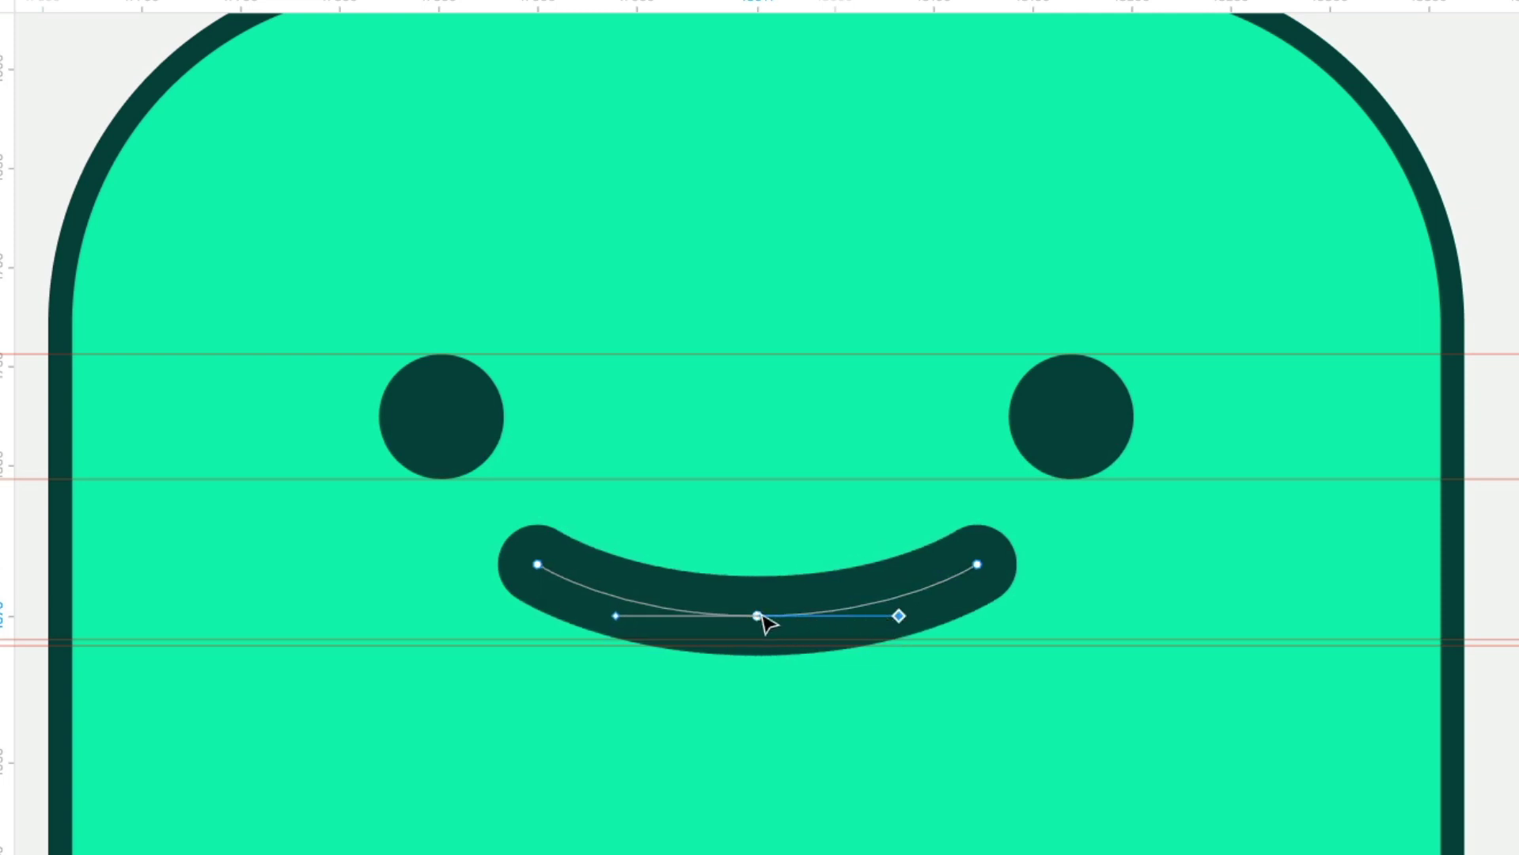
key(Escape)
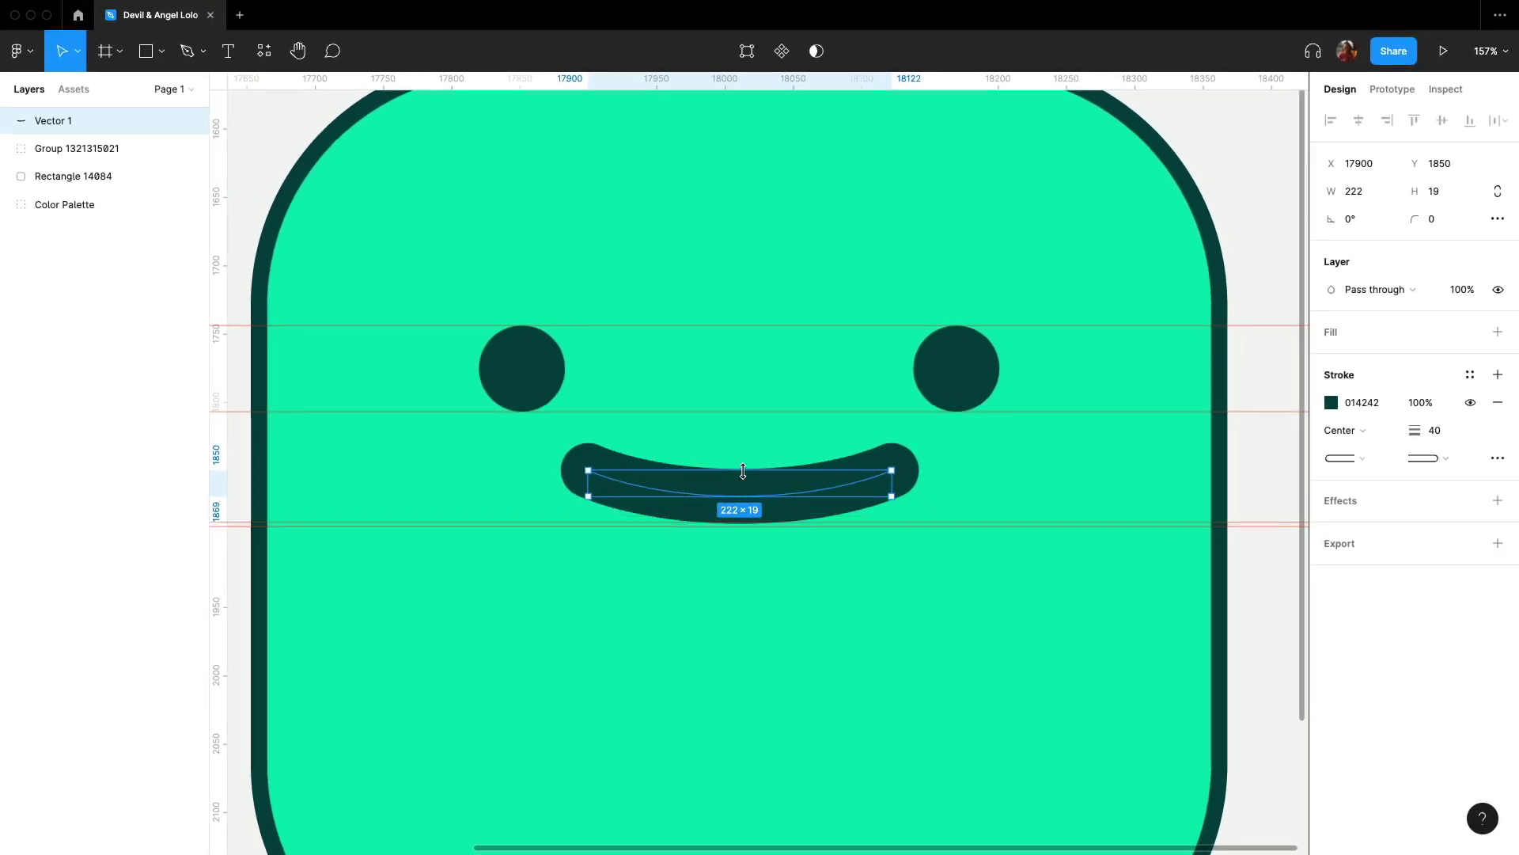
Raise the smile to Y 1839 and narrow it evenly from both sides to a width of 192.
drag(743, 471, 743, 455)
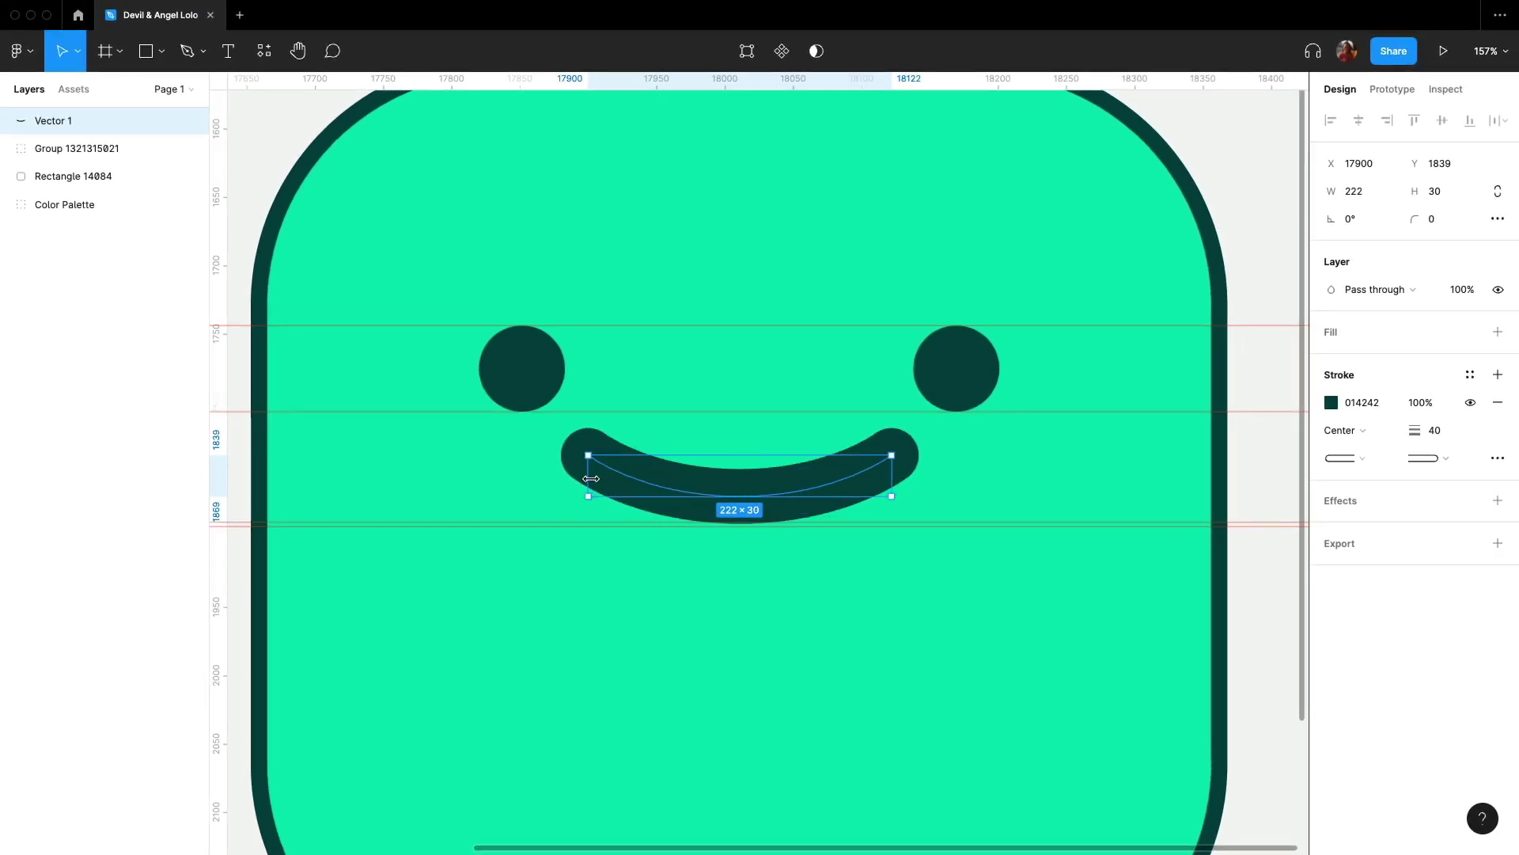
drag(588, 478, 610, 478)
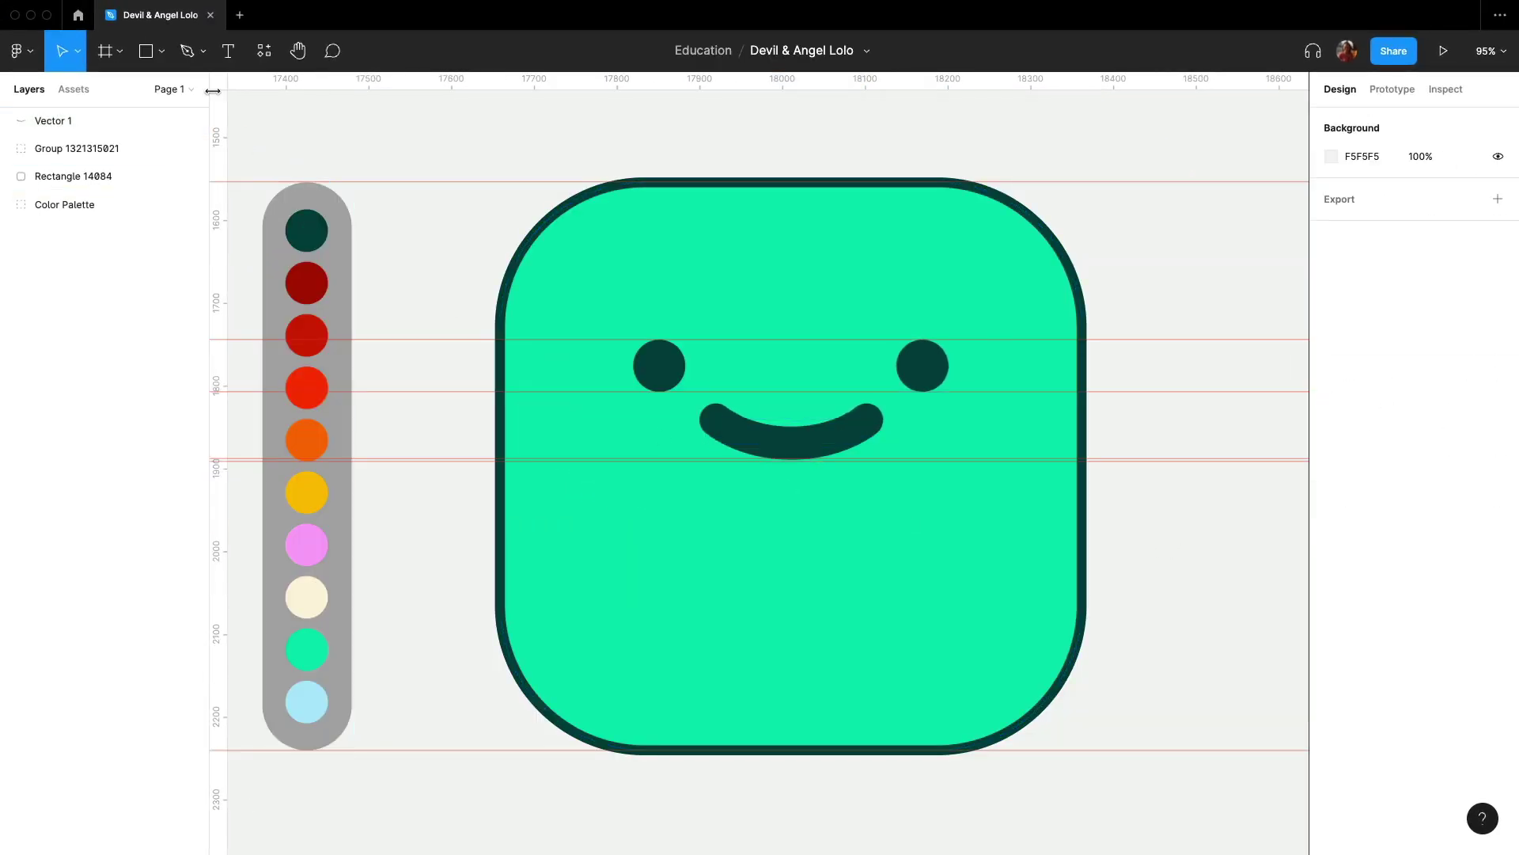
Draw a curved arm about 176 × 248 from the body's left side with the Pen tool and give it a 60 stroke.
click(188, 52)
click(541, 469)
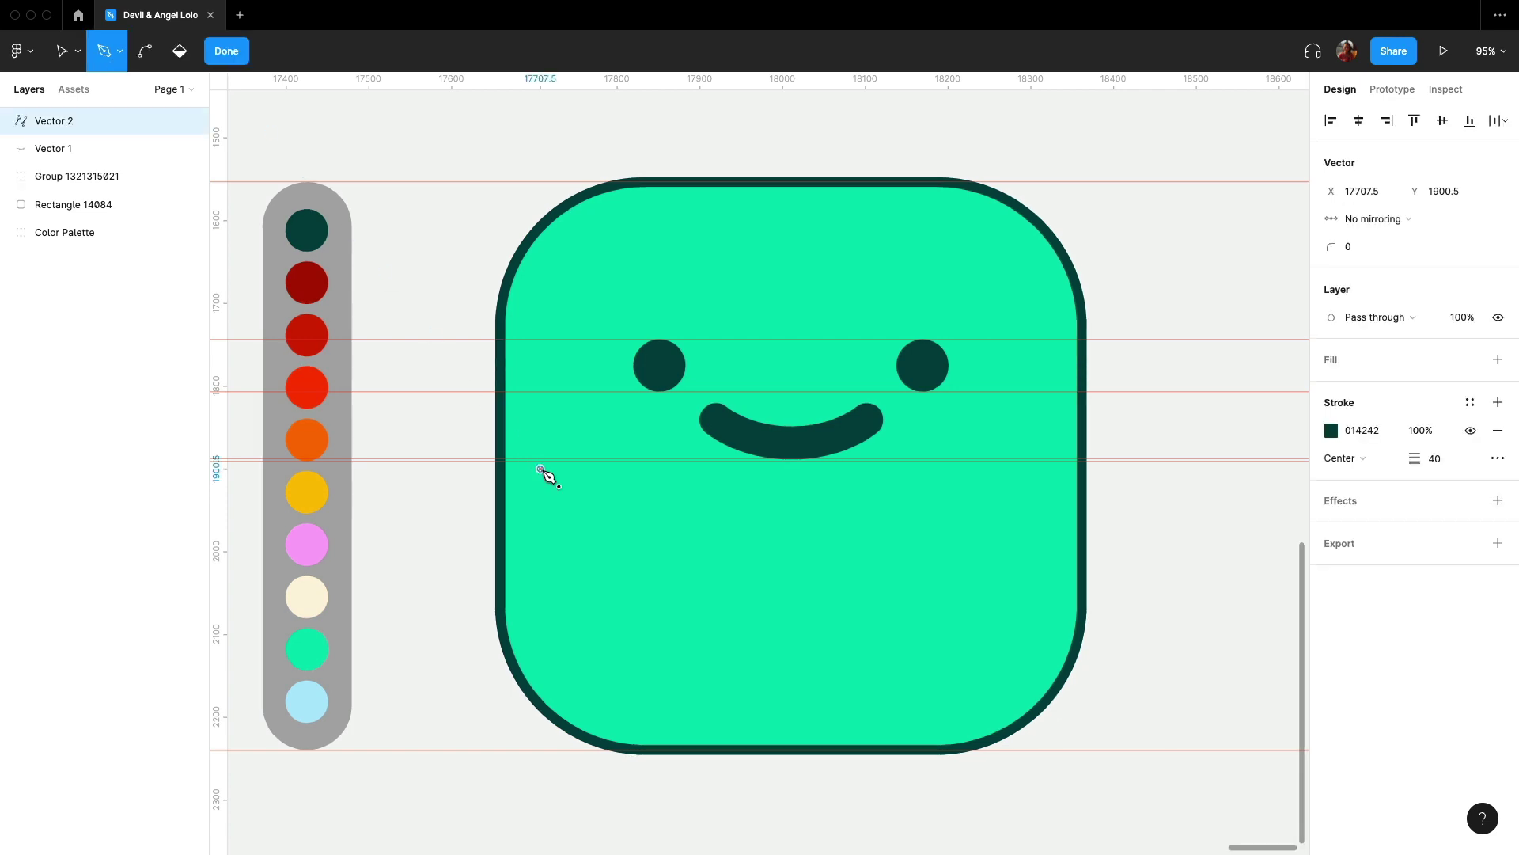
drag(472, 525, 464, 584)
drag(394, 674, 329, 673)
click(228, 52)
text(60)
key(Return)
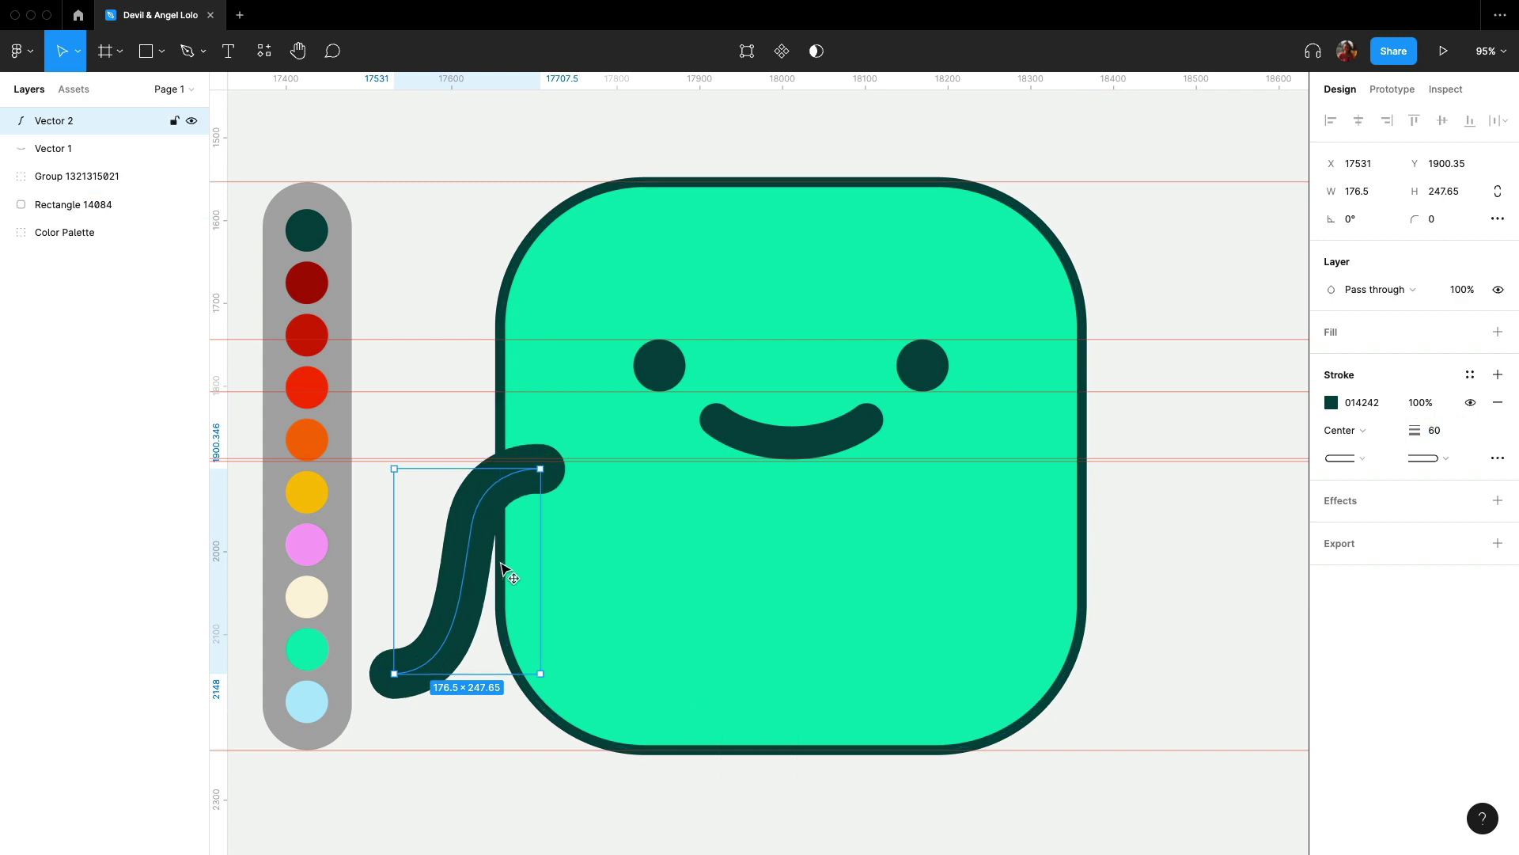
Duplicate the arm to the body's right side, mirror it horizontally and send the copy behind the body.
key(shift)
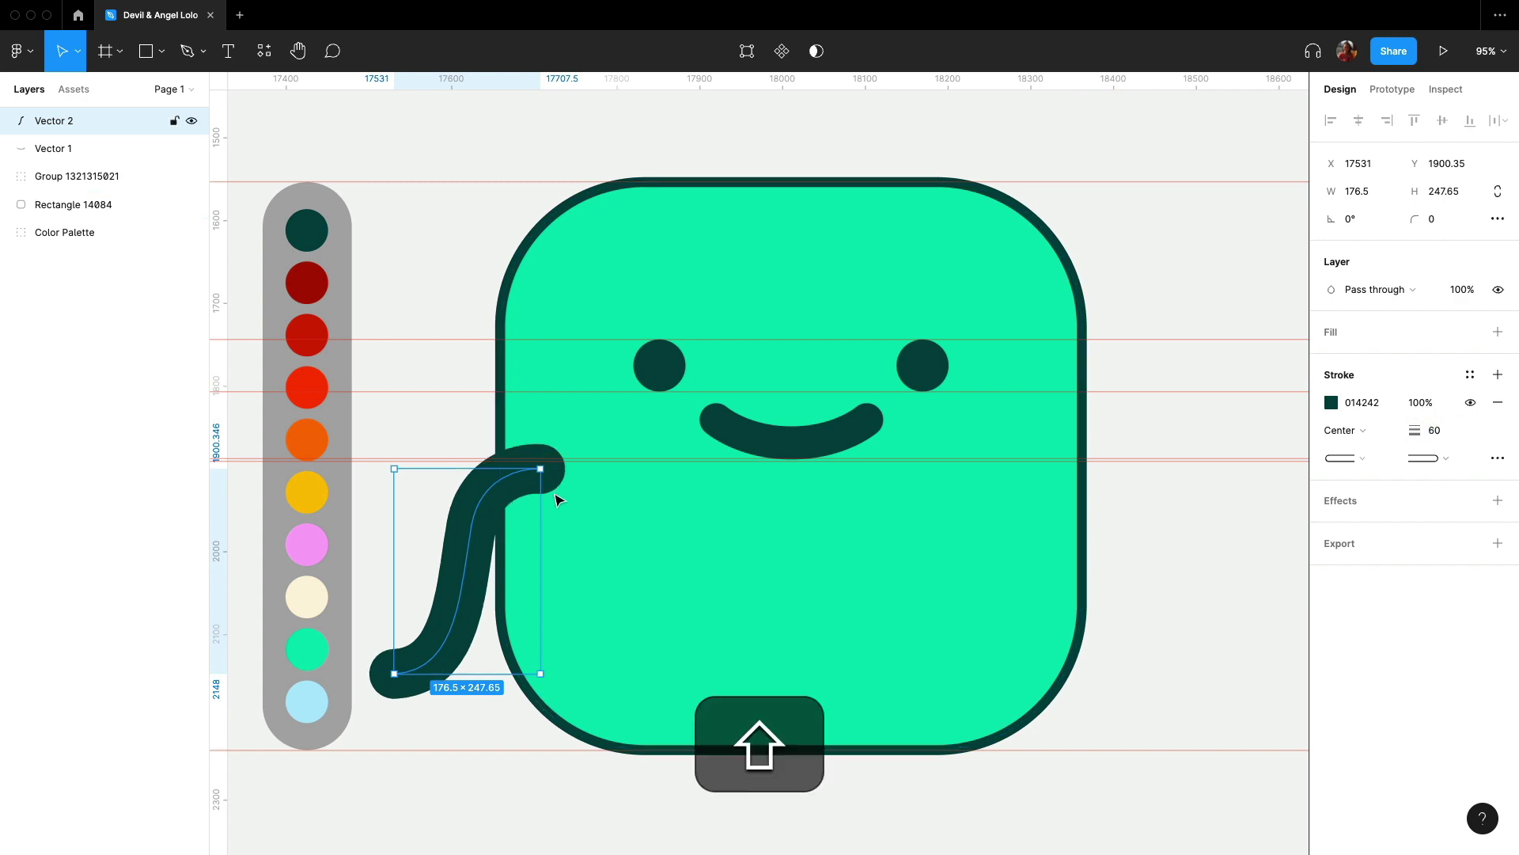
key(alt+shift)
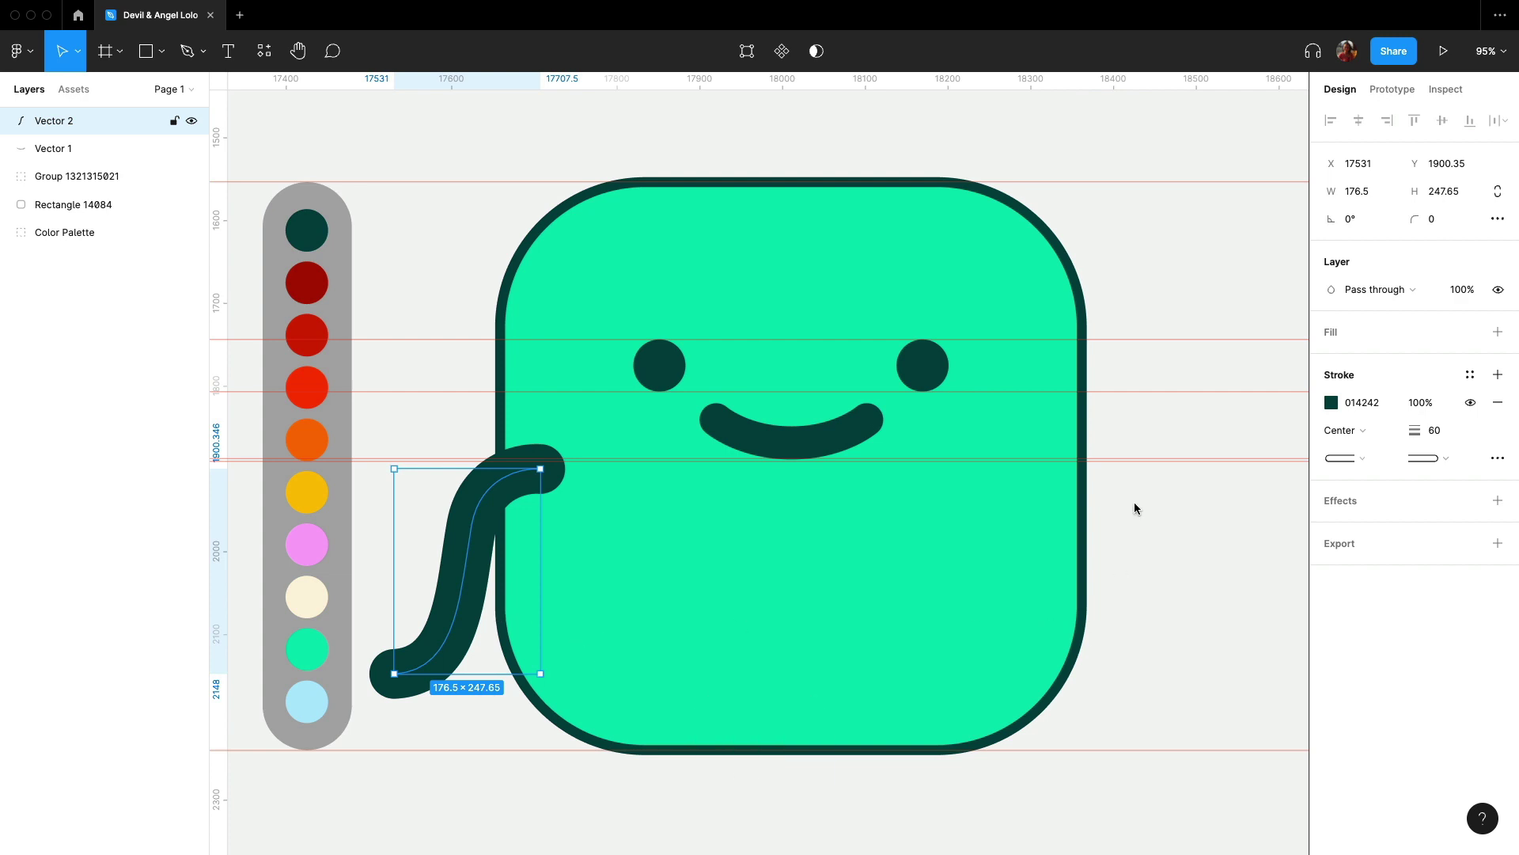
key(shift)
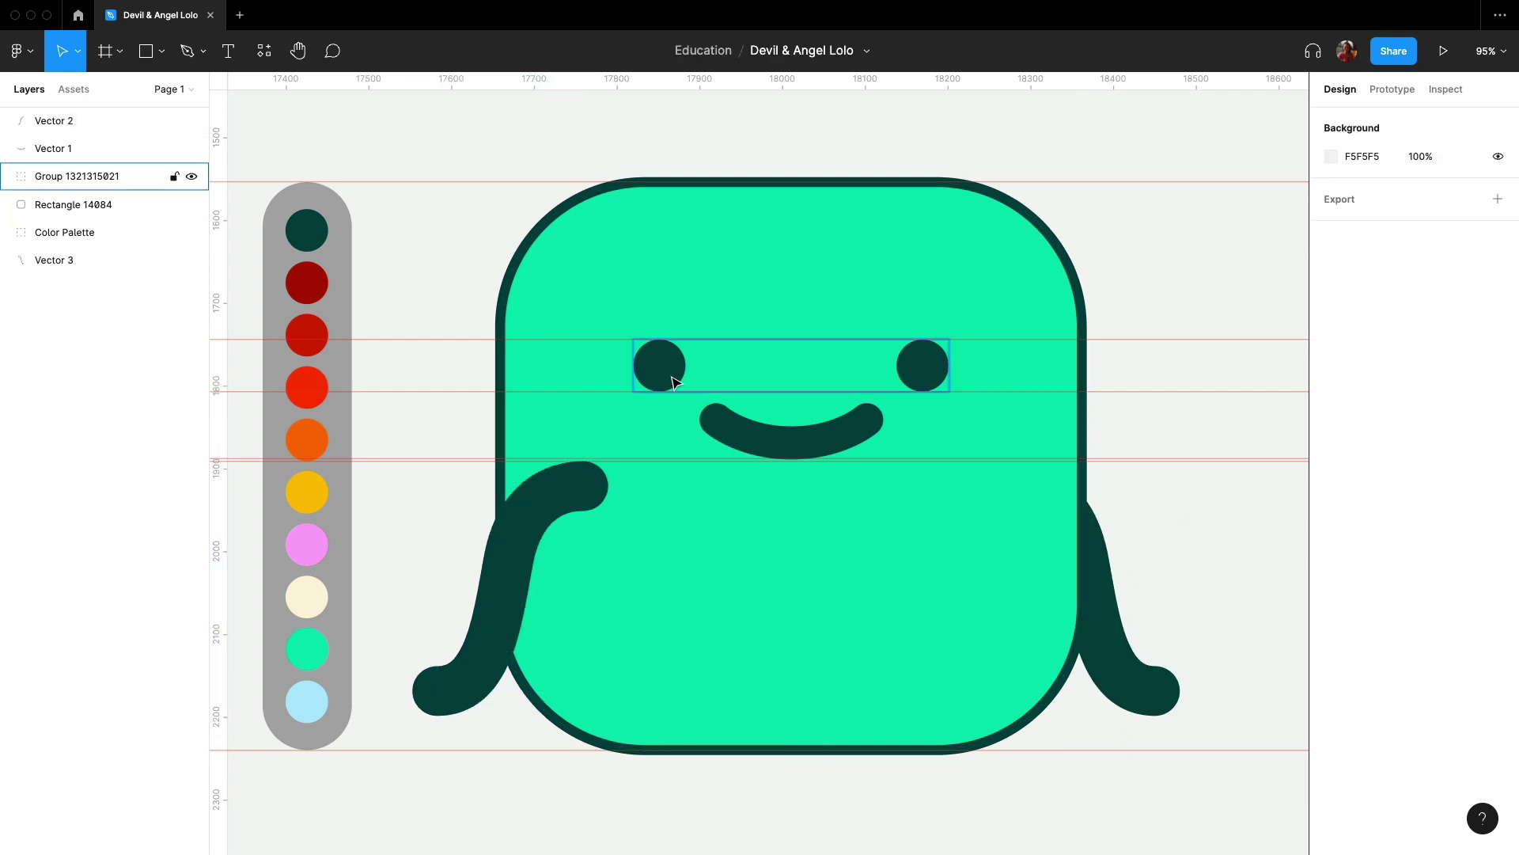
Rename the eye group as eyes and the smile layer as mouth.
click(674, 383)
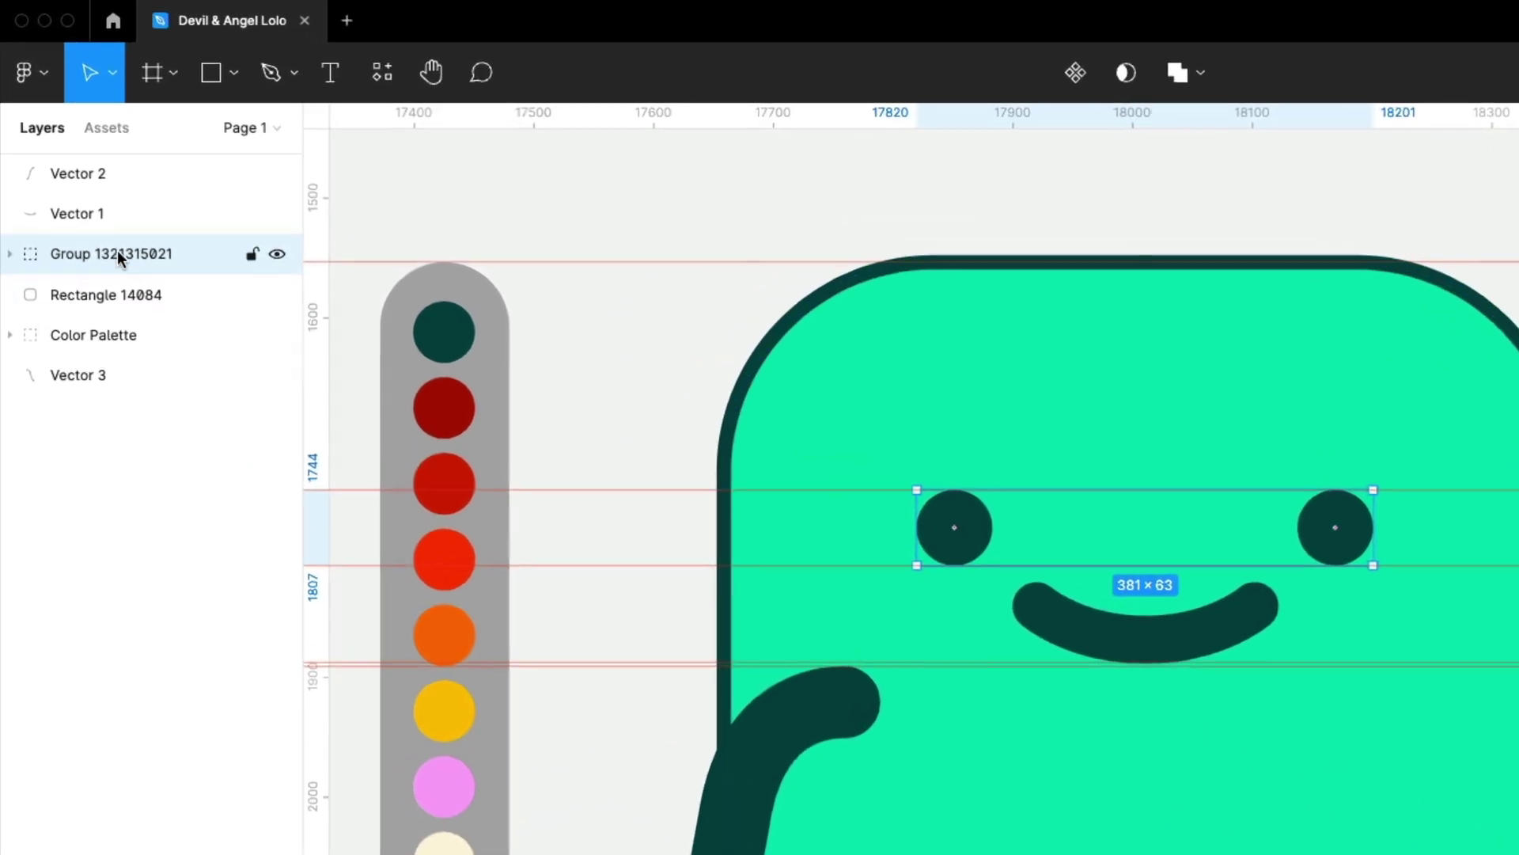
double_click(80, 173)
text(eyes)
key(Return)
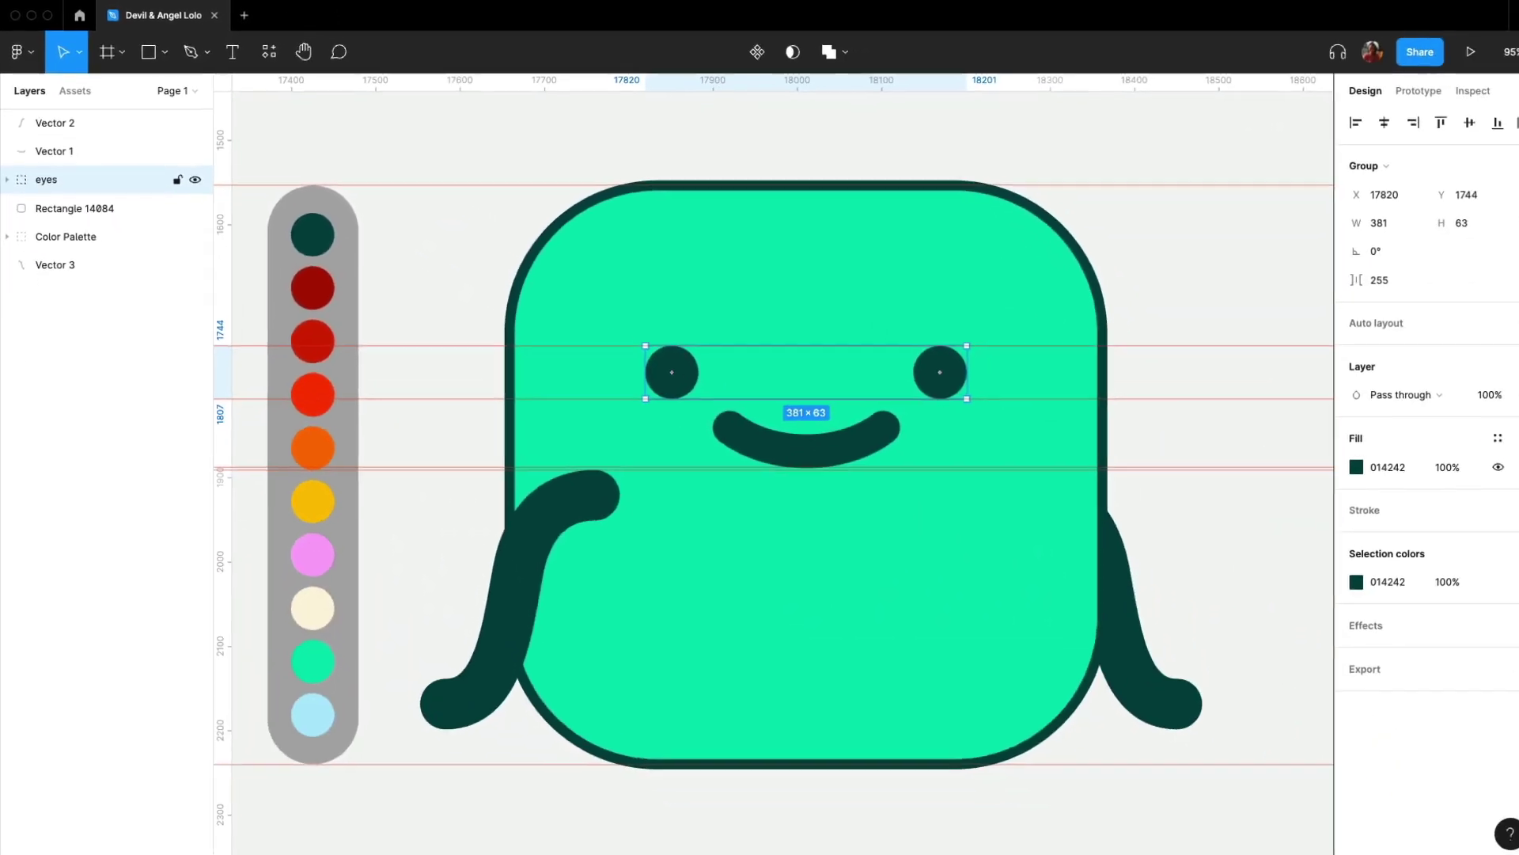
click(44, 151)
double_click(44, 150)
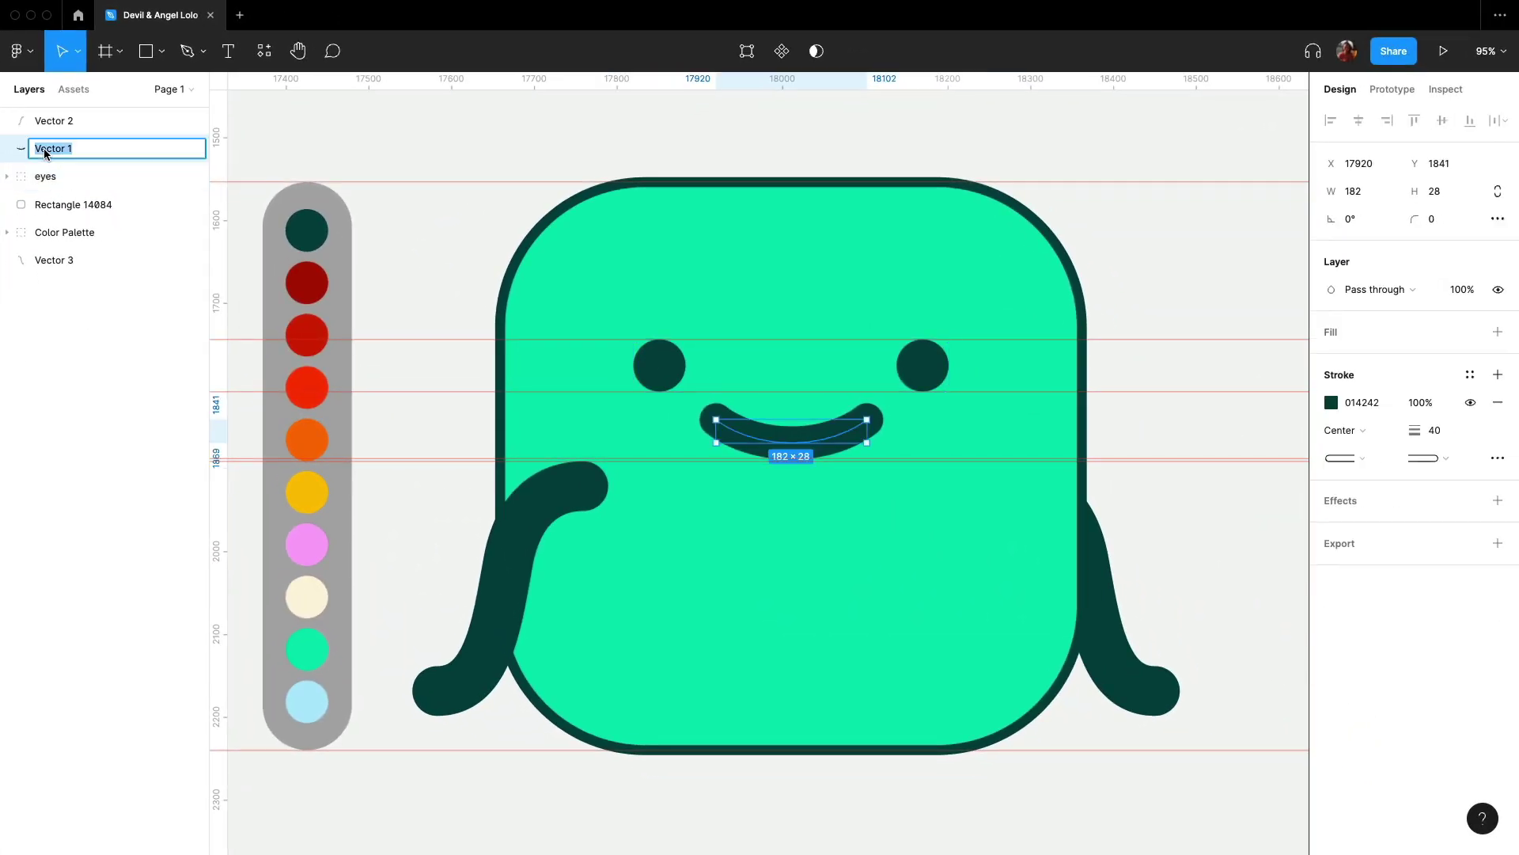
text(mouth)
key(Return)
Group all parts of the character and name the group Lolo.
drag(416, 153, 1171, 712)
key(super+g)
double_click(88, 123)
text(Lolo)
key(Return)
click(1220, 601)
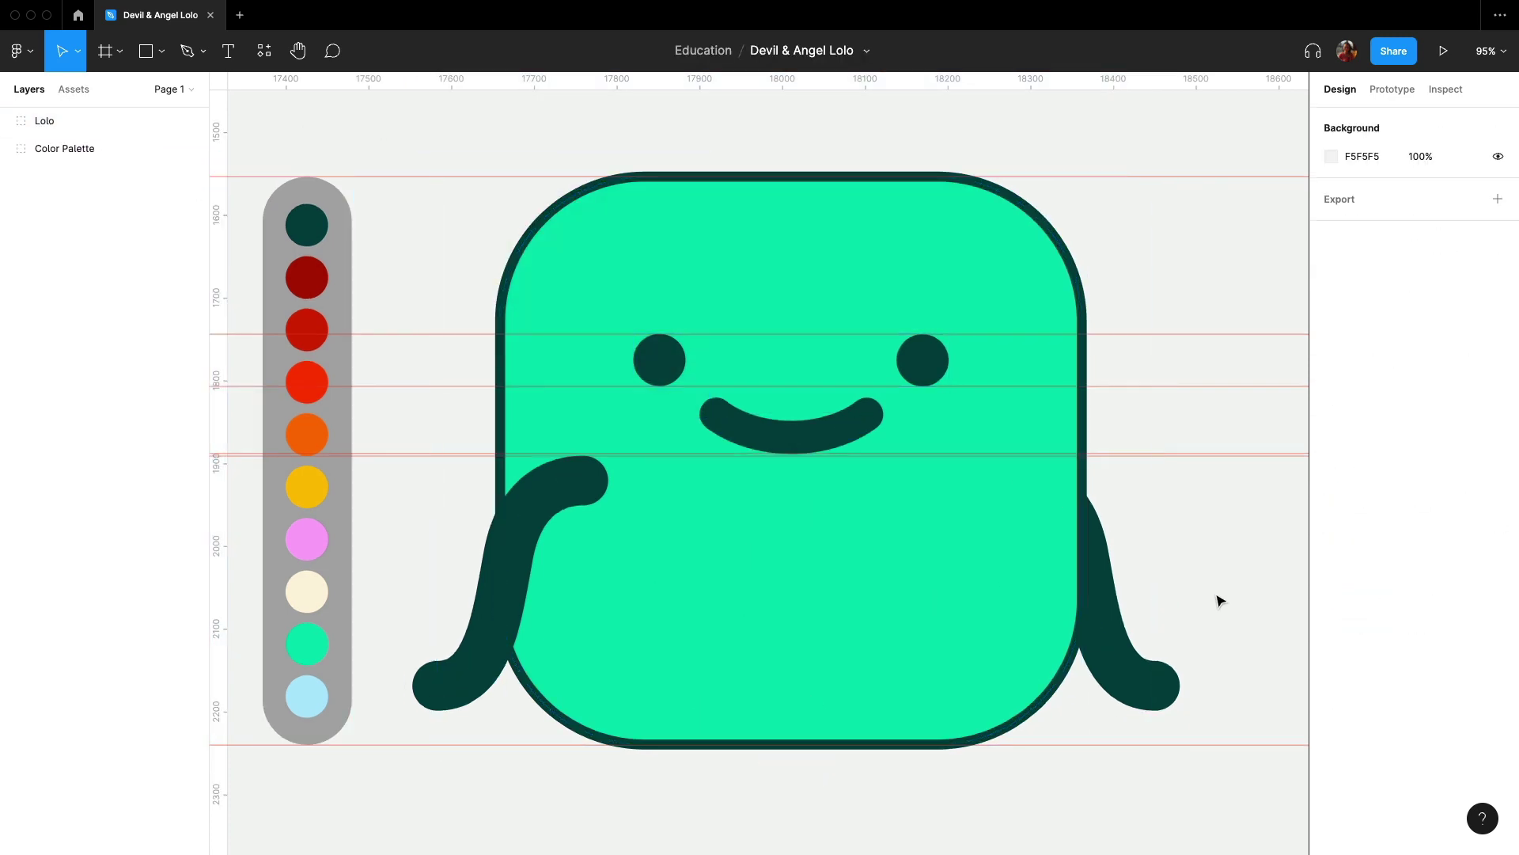
Duplicate the color palette and the Lolo character together, placing the copies to the right of the originals.
scroll(1219, 602, down, 5)
scroll(831, 540, right, 5)
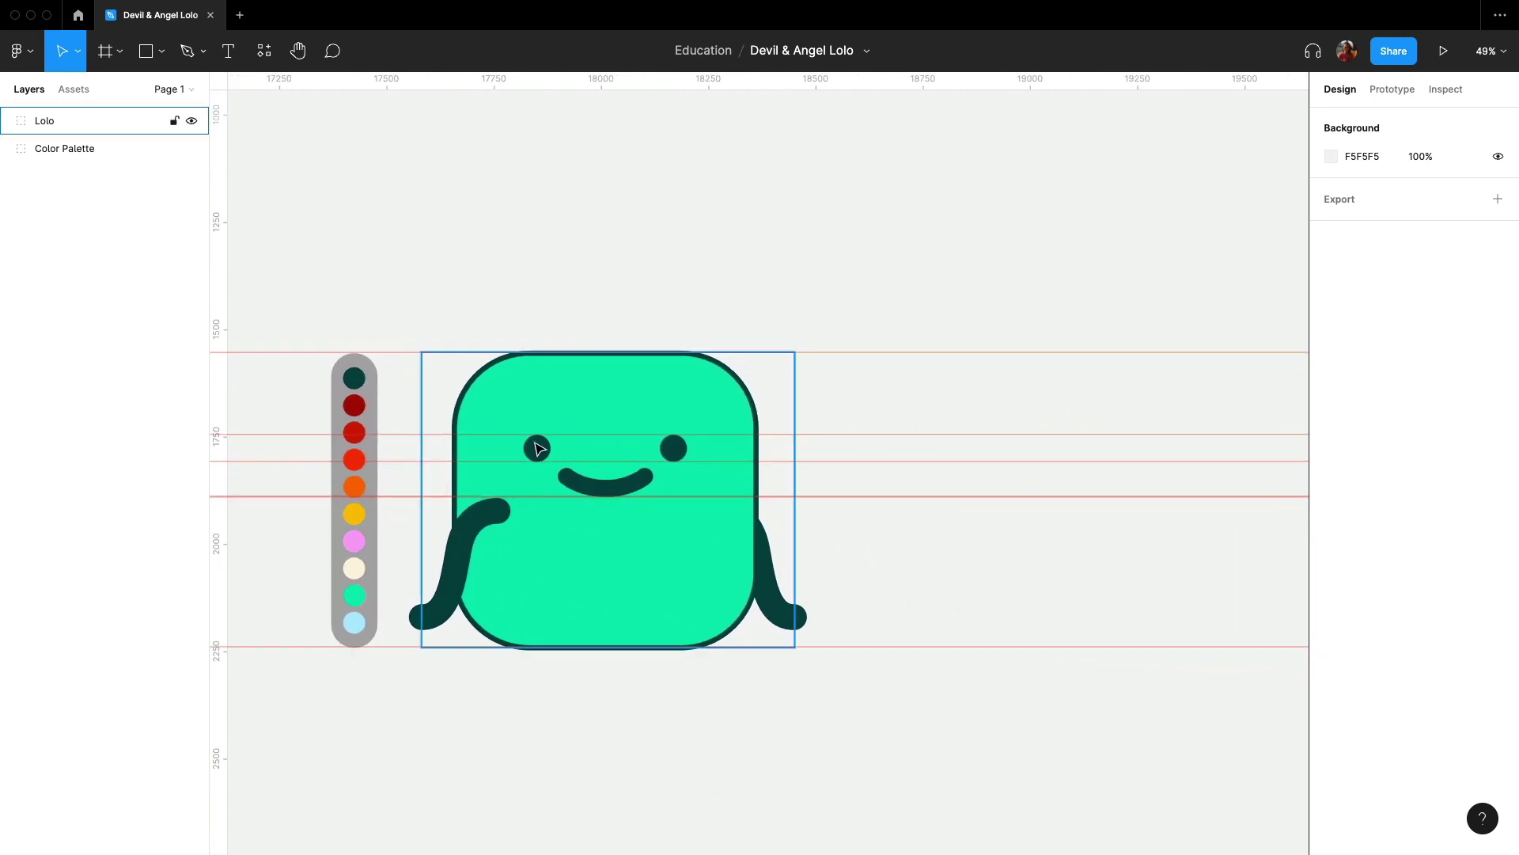
drag(285, 318, 475, 443)
alt+shift+drag(546, 597, 1068, 614)
click(1092, 726)
scroll(1085, 620, right, 5)
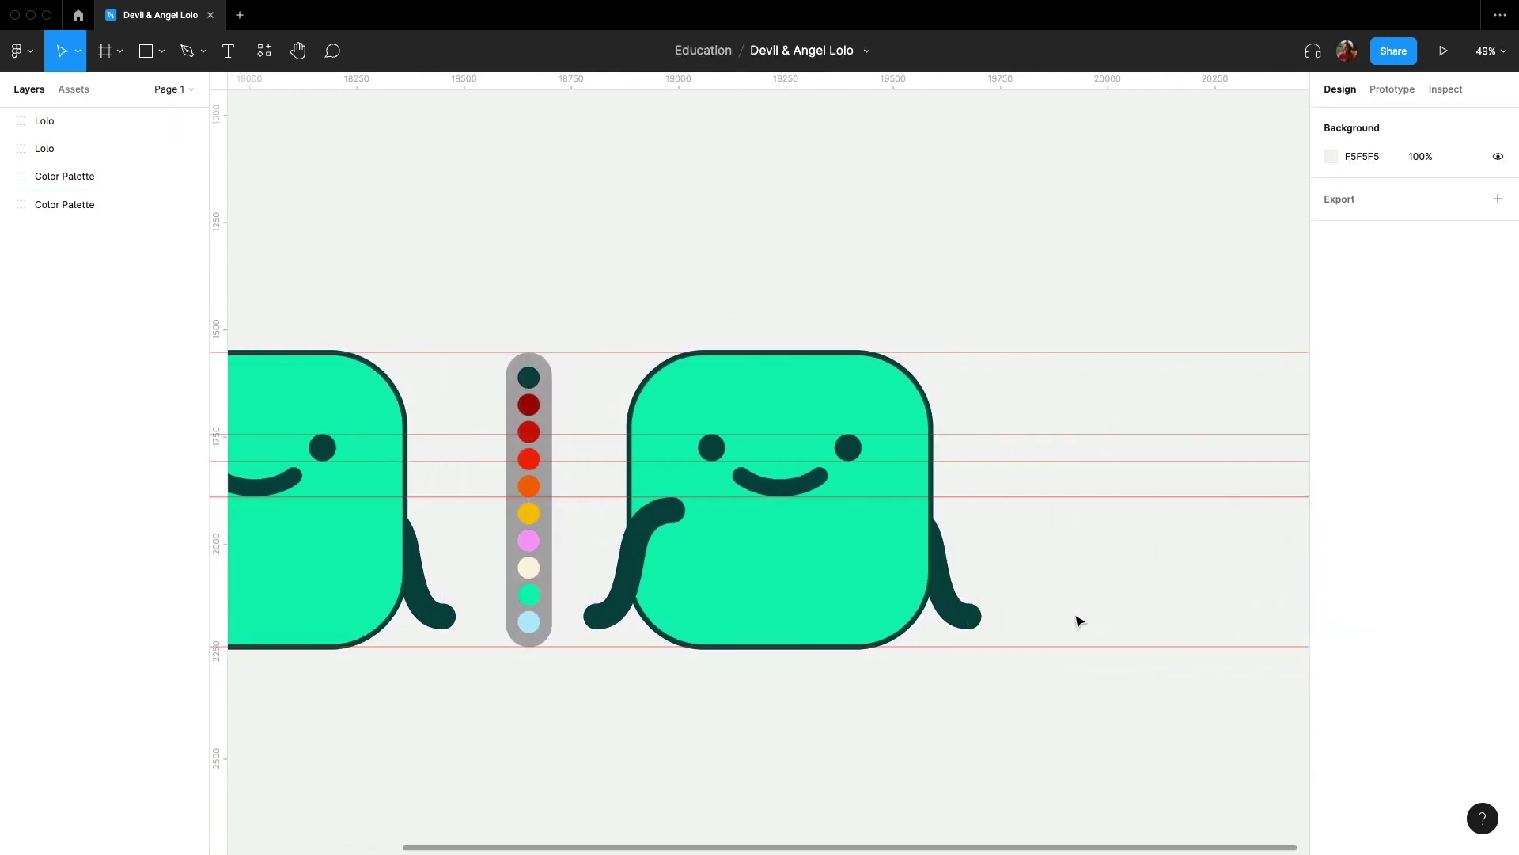
Ungroup the duplicated Lolo character so its parts can be edited separately.
scroll(899, 573, up, 5)
key(space)
drag(820, 543, 867, 554)
click(866, 560)
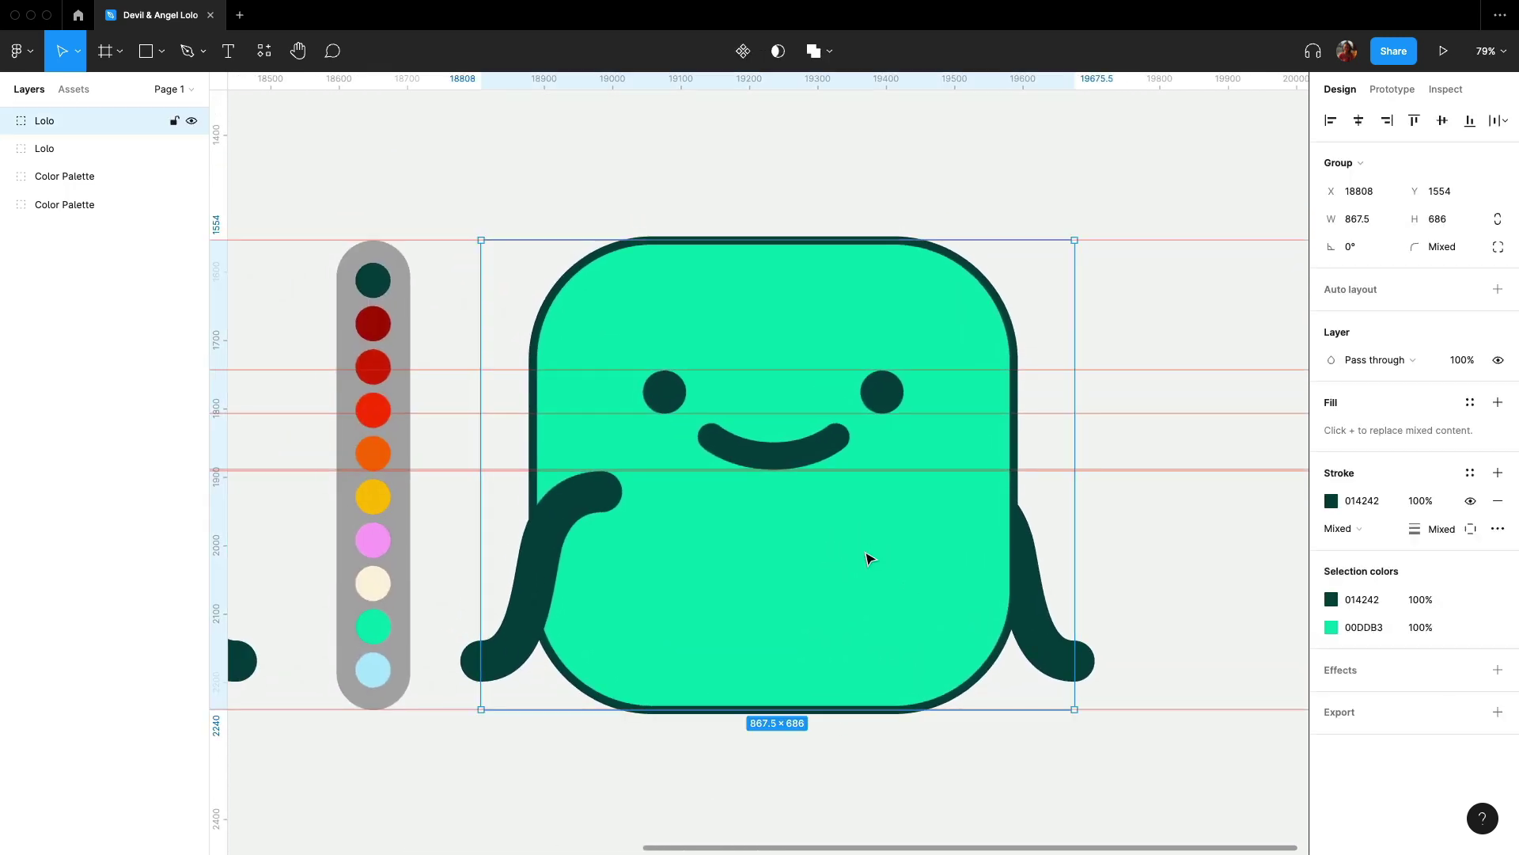
right_click(867, 560)
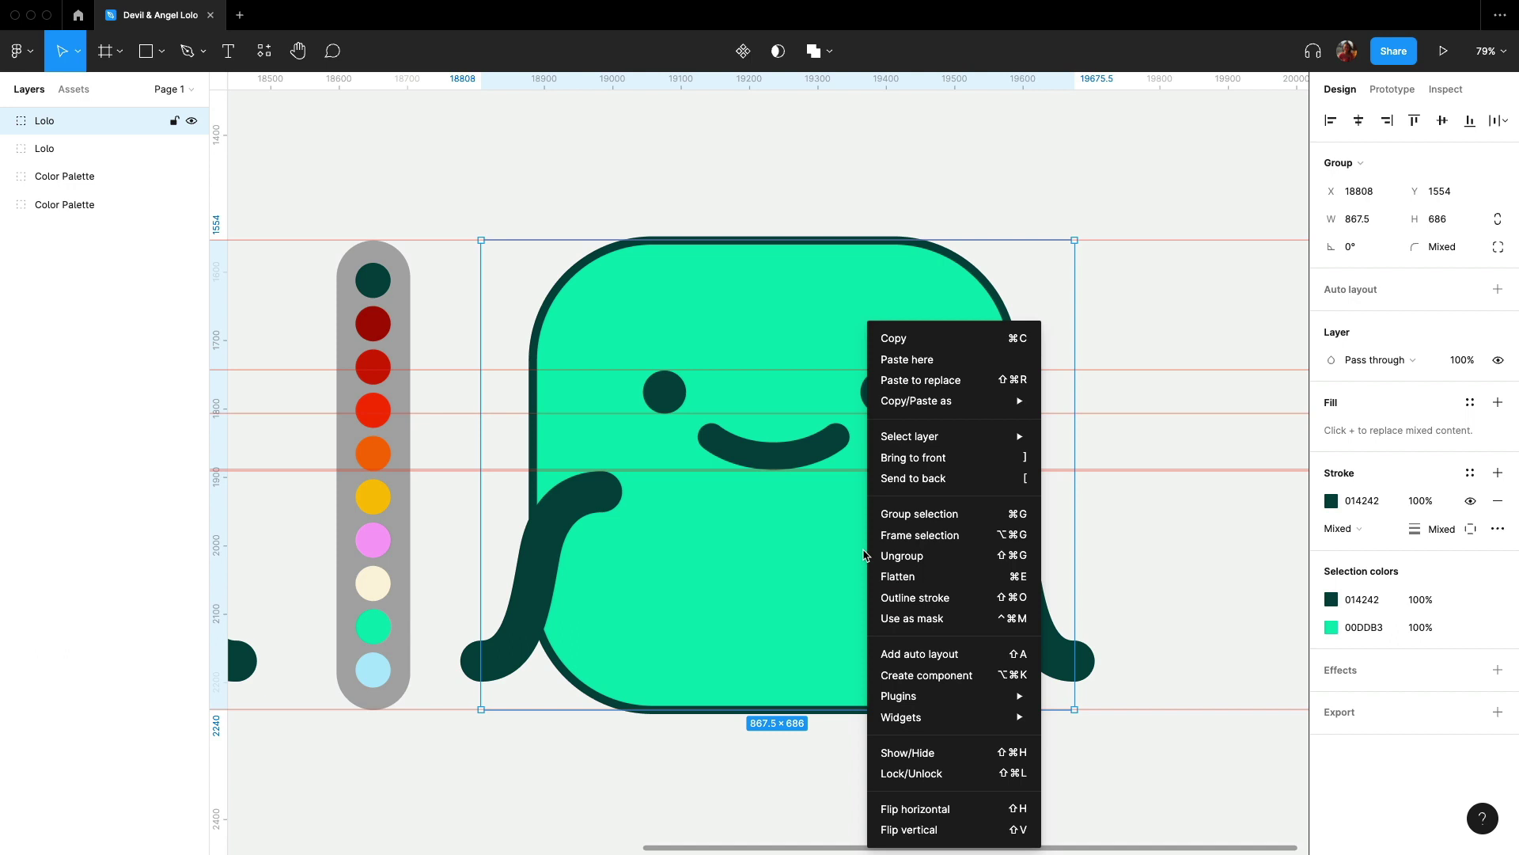
click(908, 561)
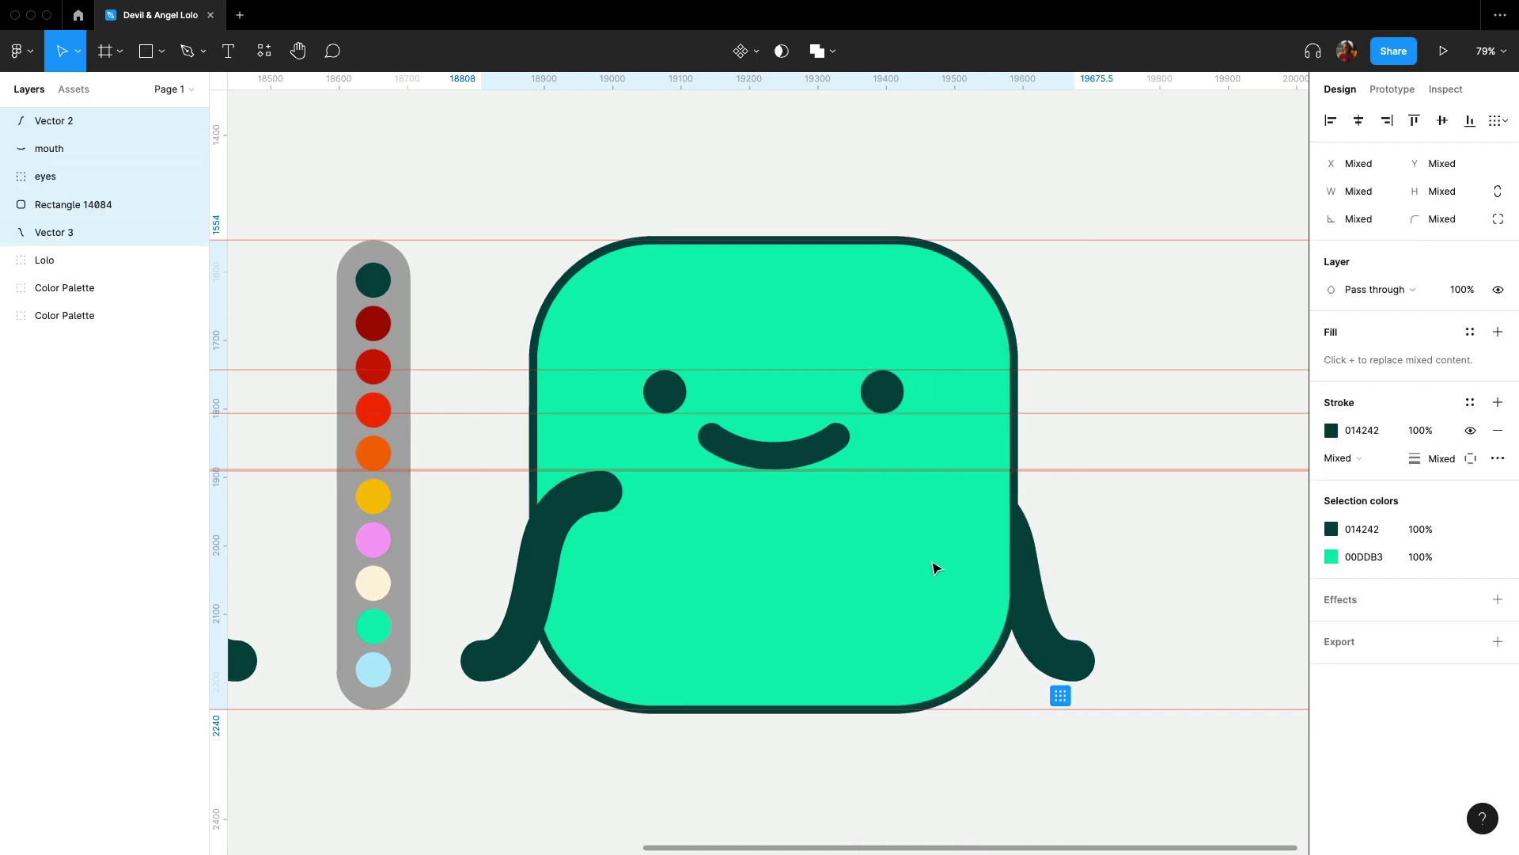
click(1120, 555)
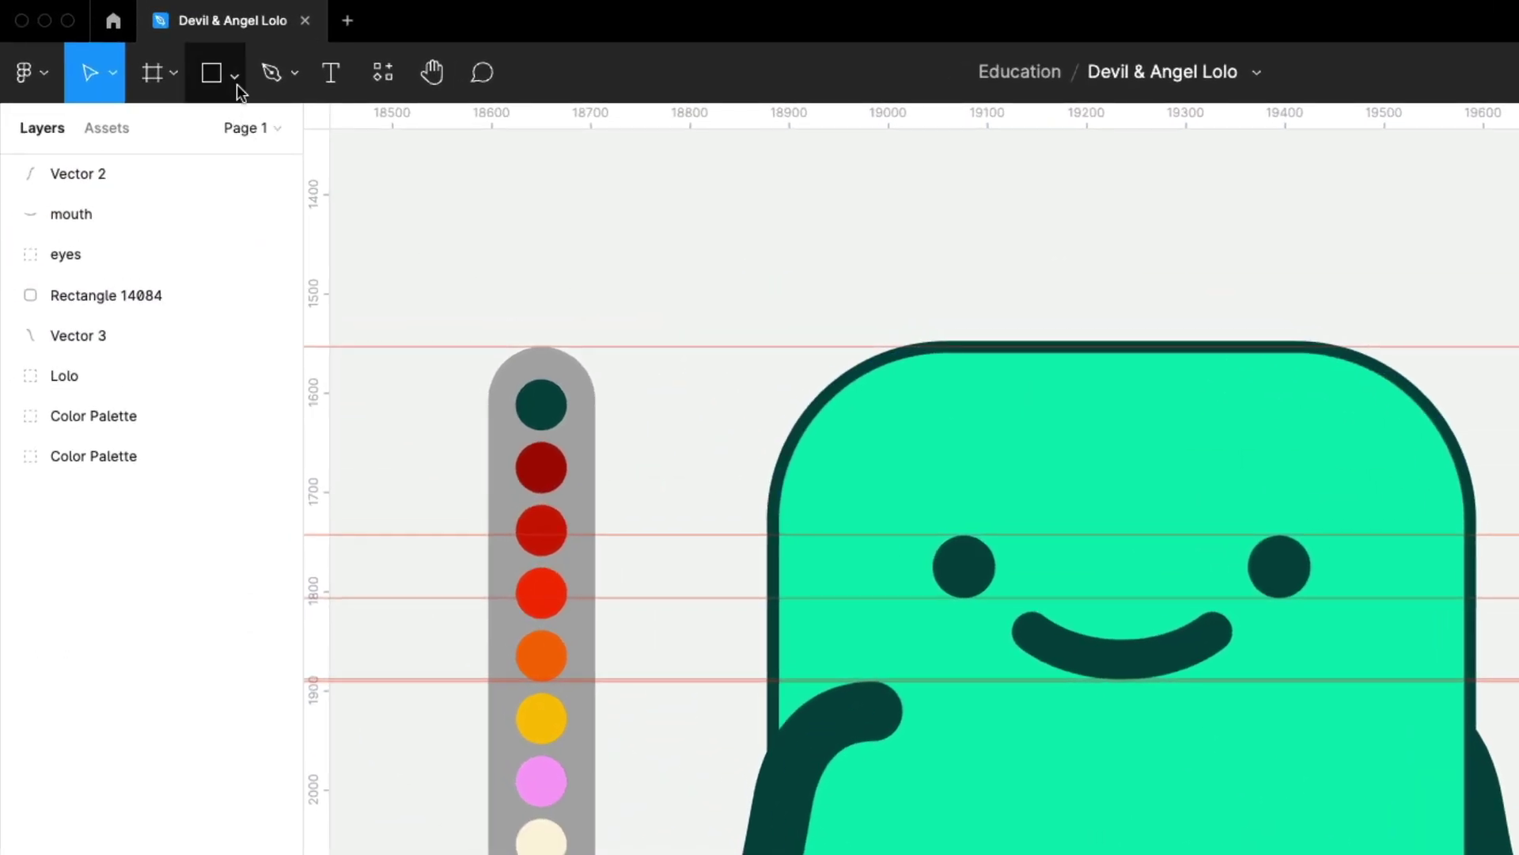
Draw an ellipse about 245 × 81 above the duplicated character's head as a halo.
click(162, 57)
click(240, 225)
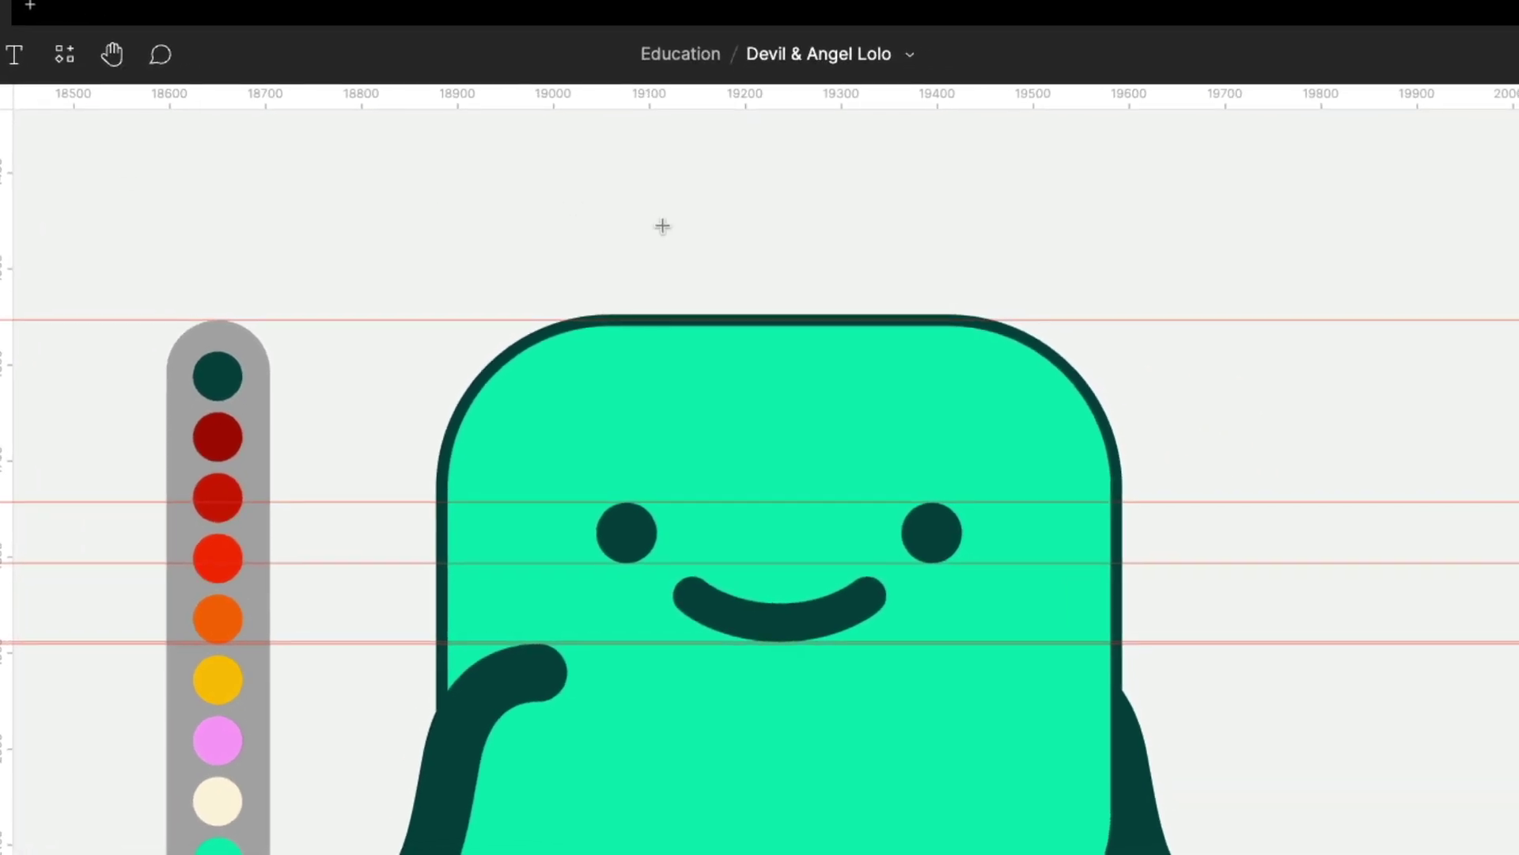
drag(655, 206, 893, 284)
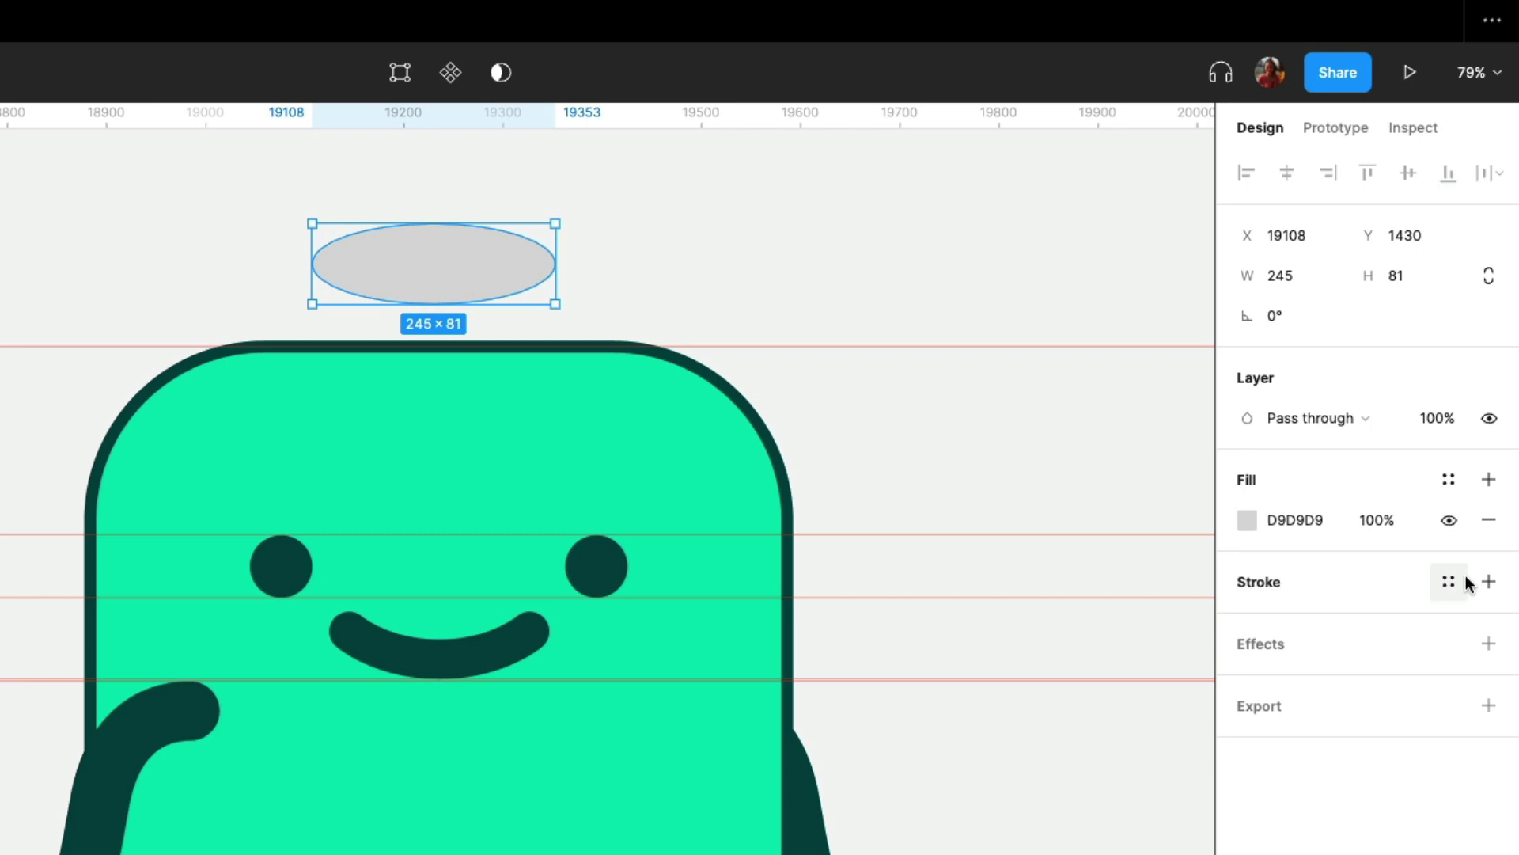
Add a stroke of weight 32 to the halo ellipse and align the stroke to Center.
click(1488, 582)
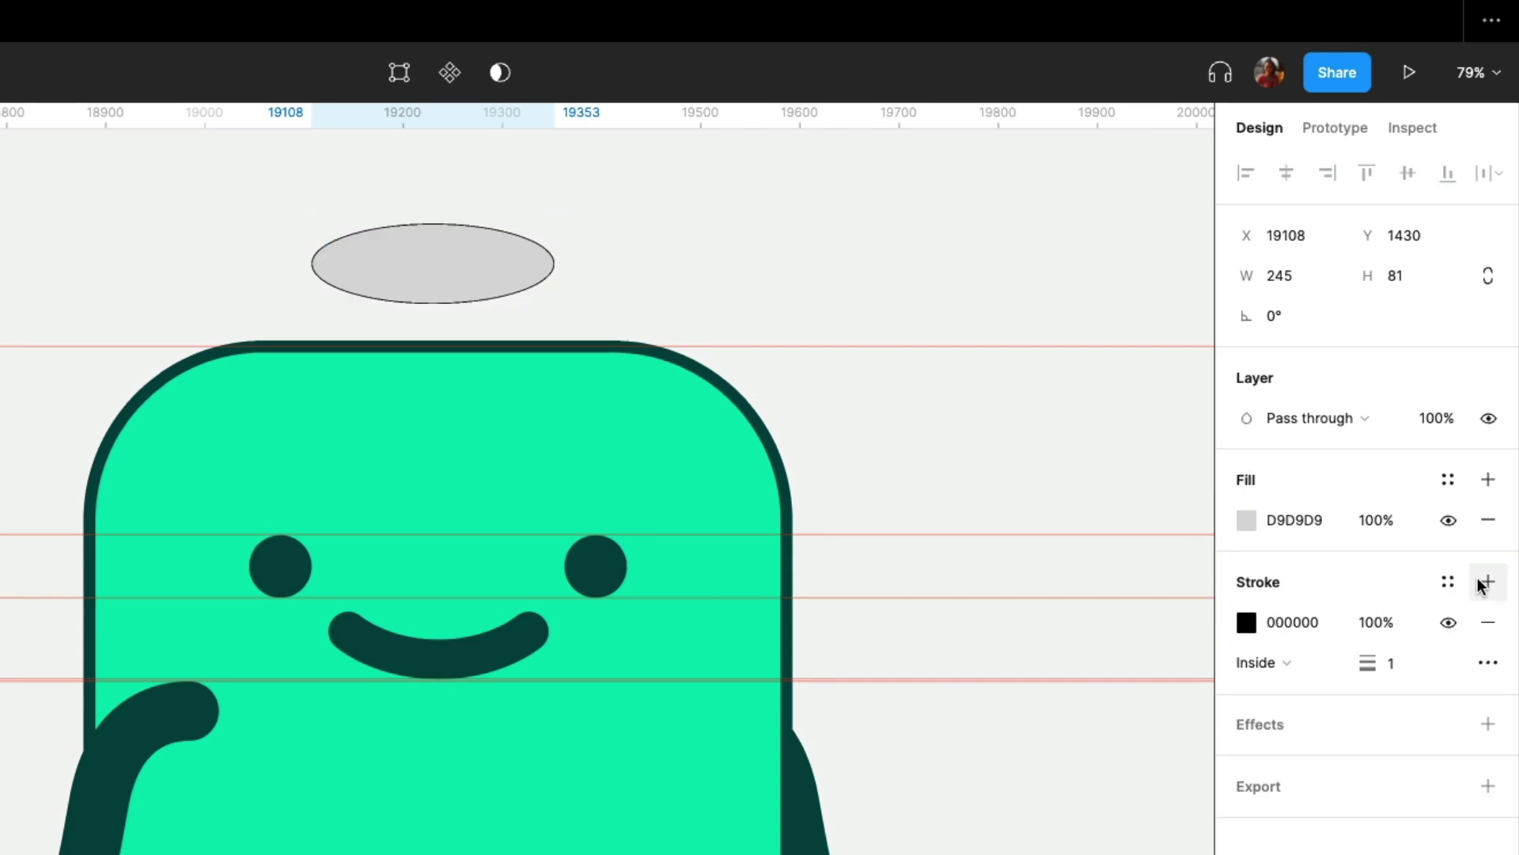
click(1417, 663)
text(32)
key(Return)
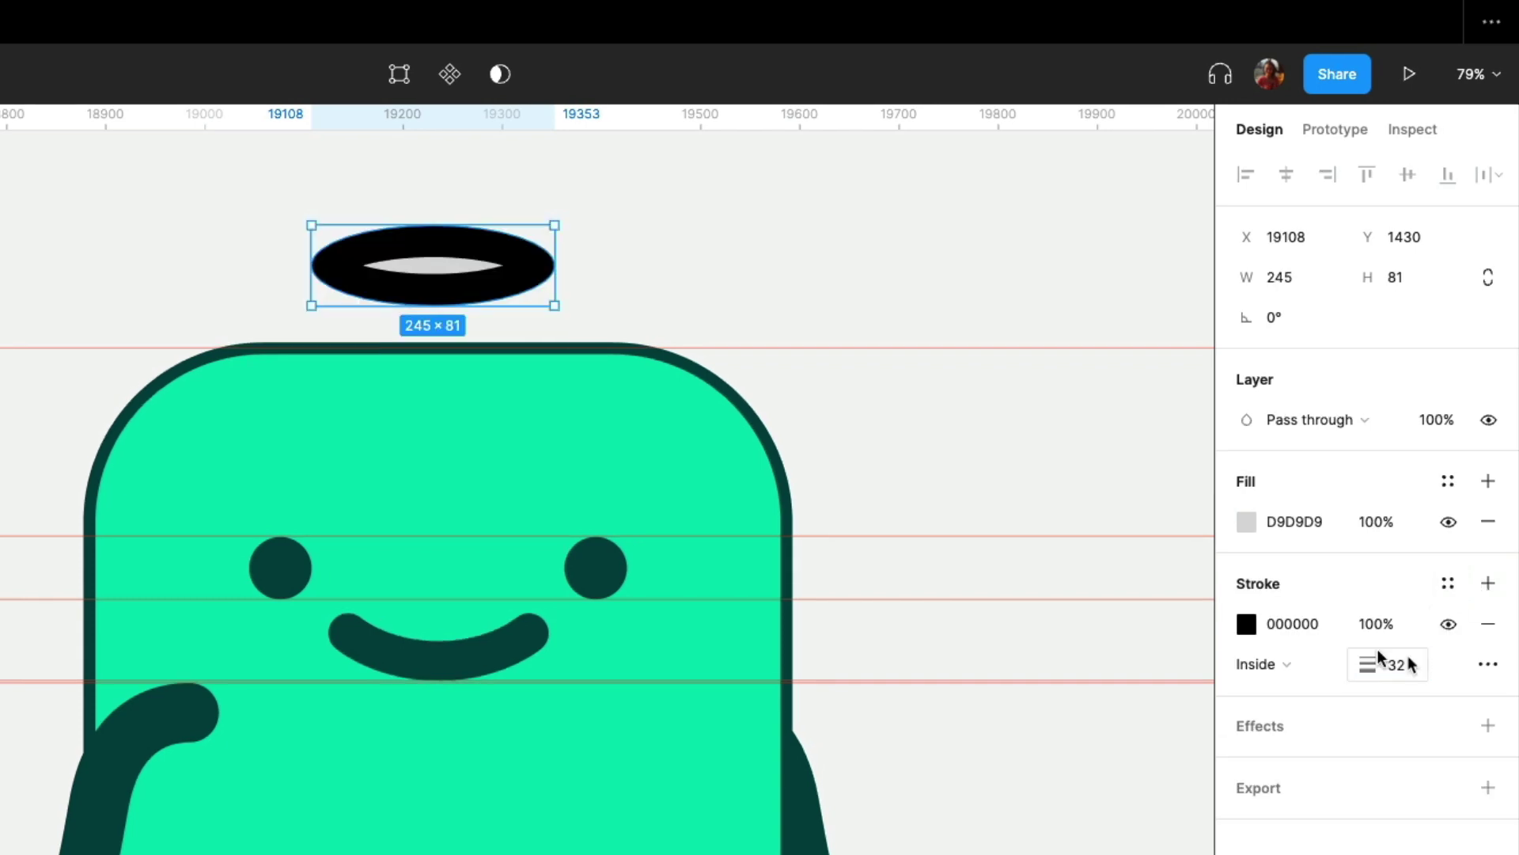
click(1278, 664)
click(1315, 638)
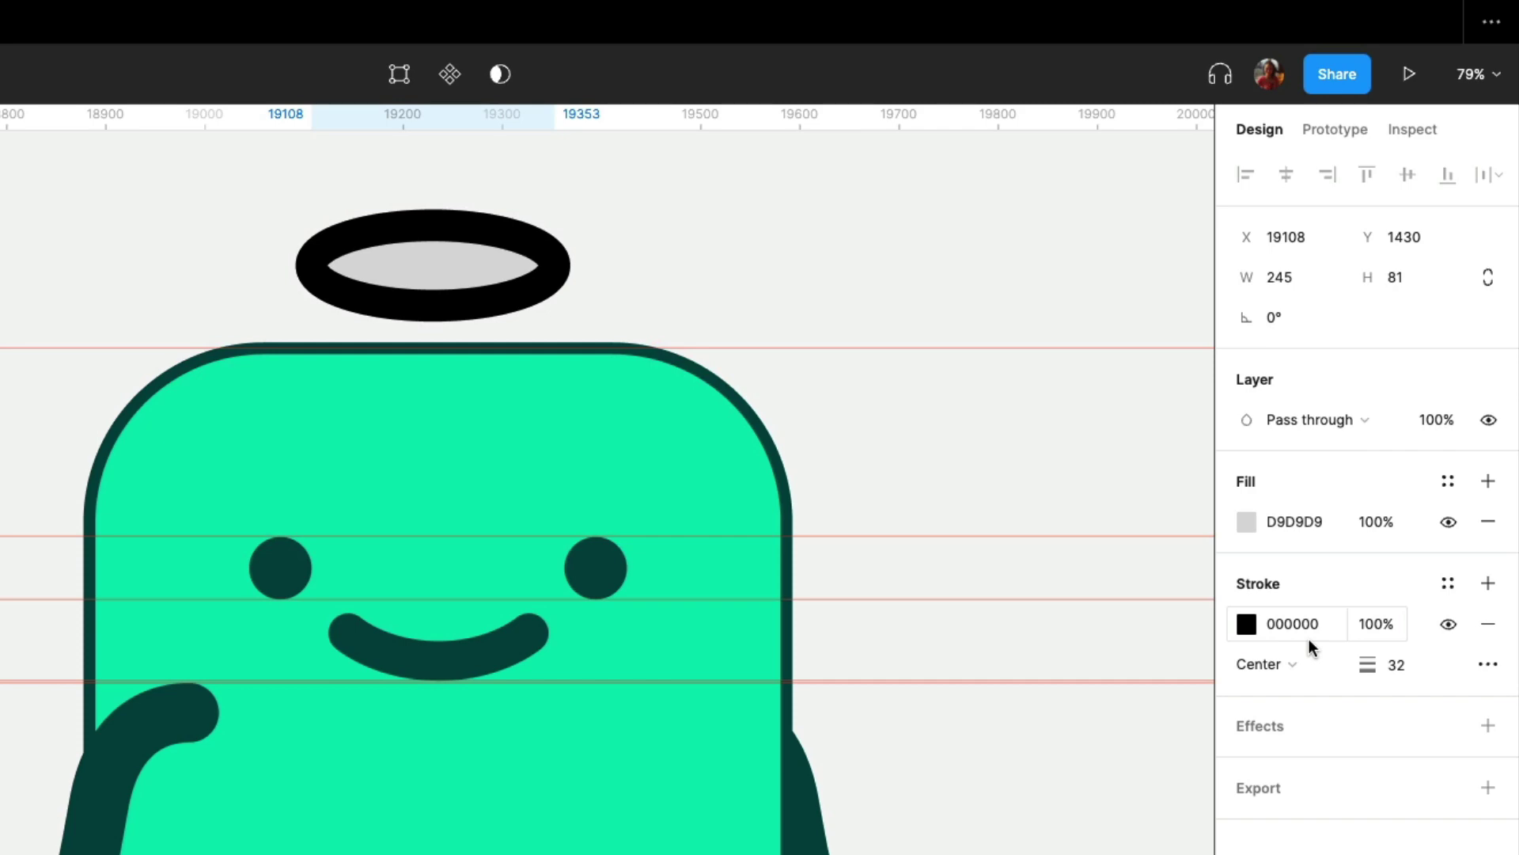
Color the halo's stroke with the palette's yellow FFBF00 and remove its fill.
click(1247, 623)
click(1125, 659)
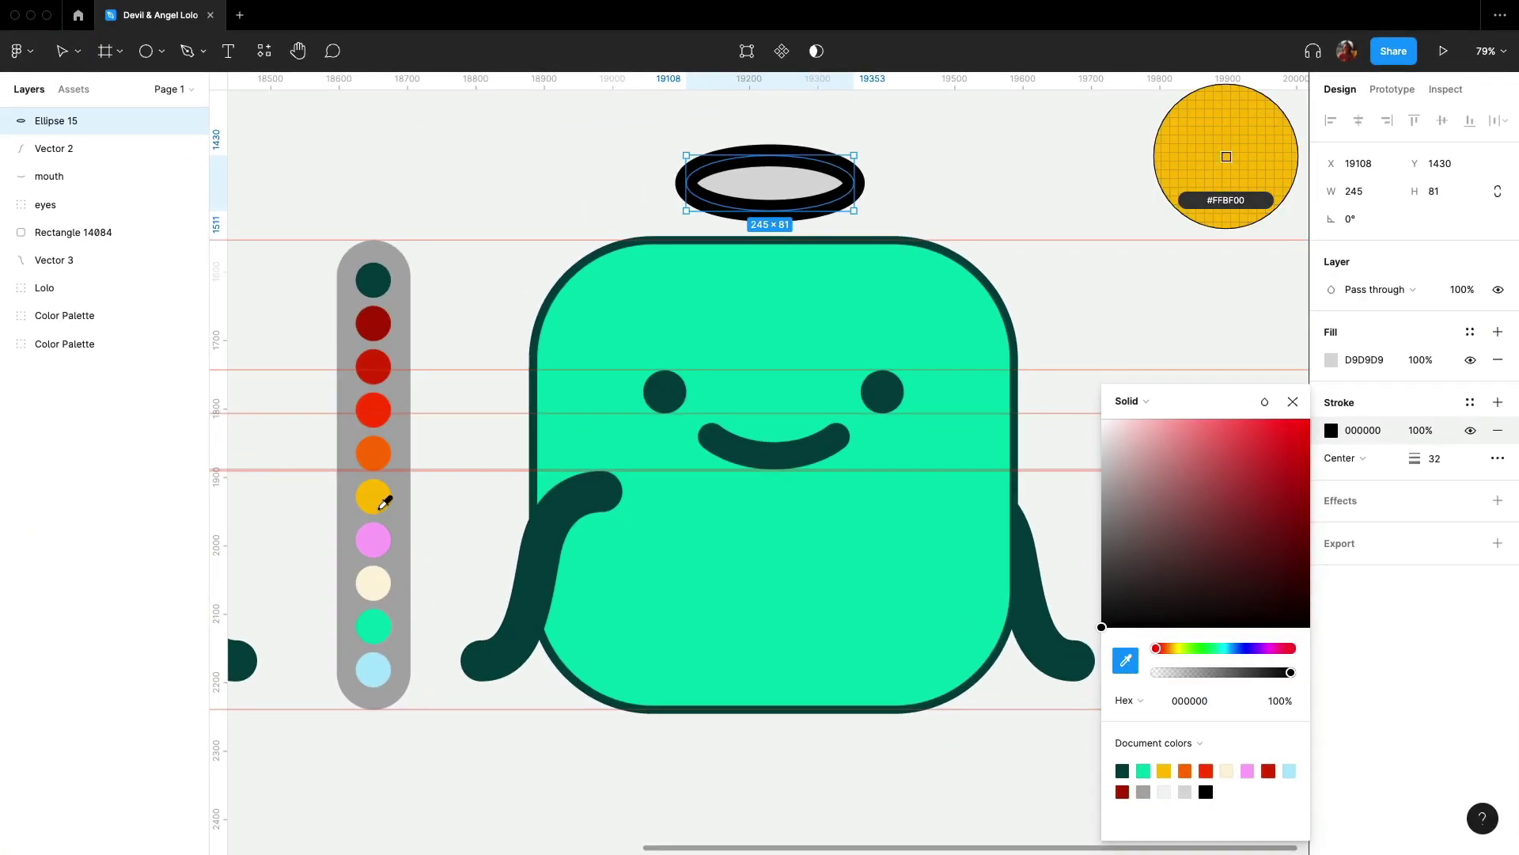
click(380, 508)
click(1498, 360)
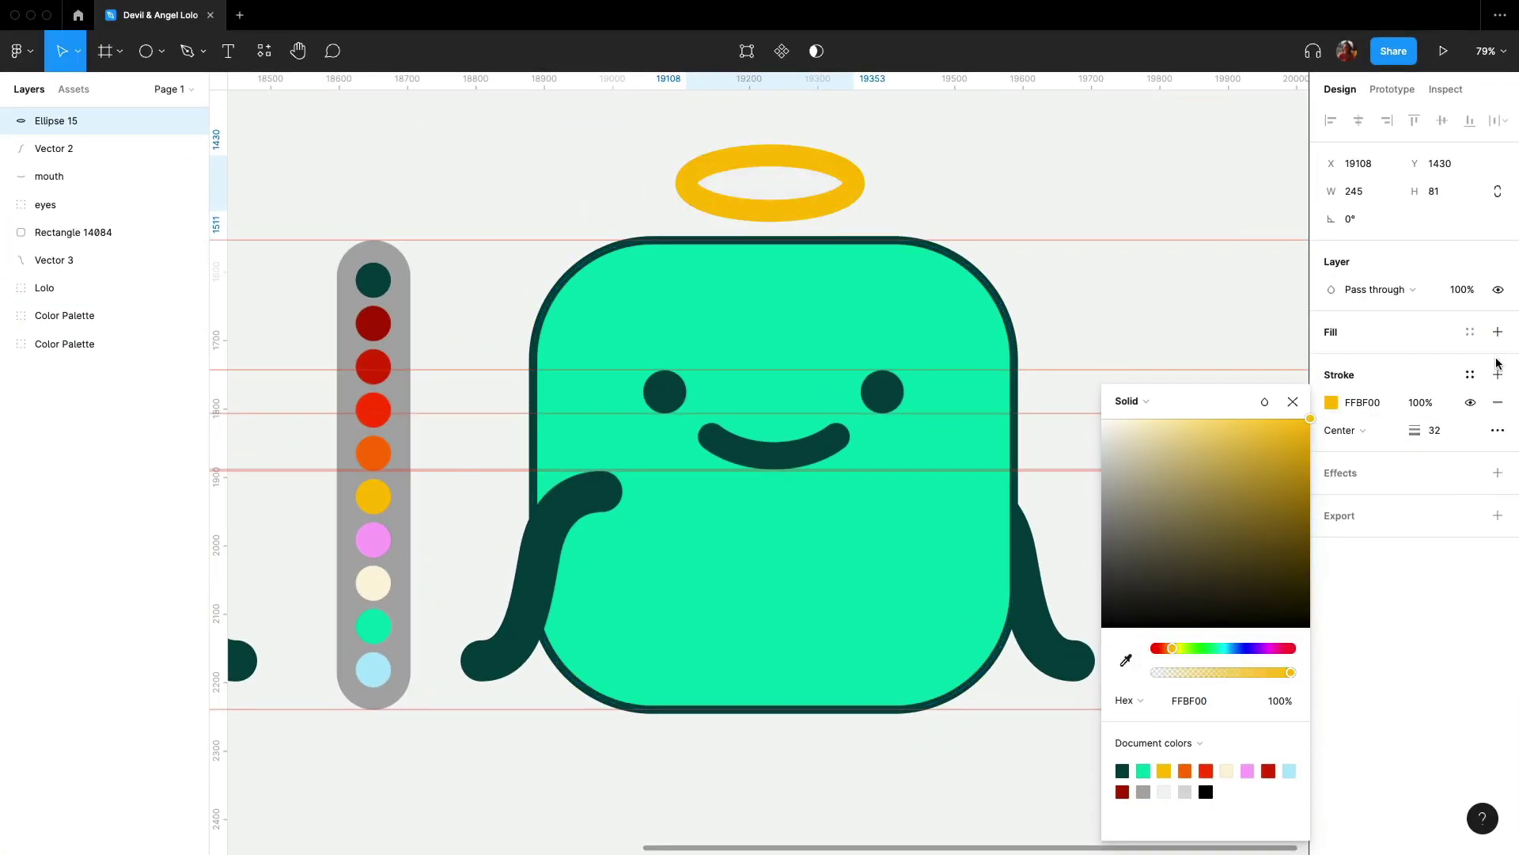
click(1293, 402)
Shrink the halo evenly to a width of 213, reduce its height and center it over the head.
drag(855, 189, 843, 187)
drag(768, 156, 768, 171)
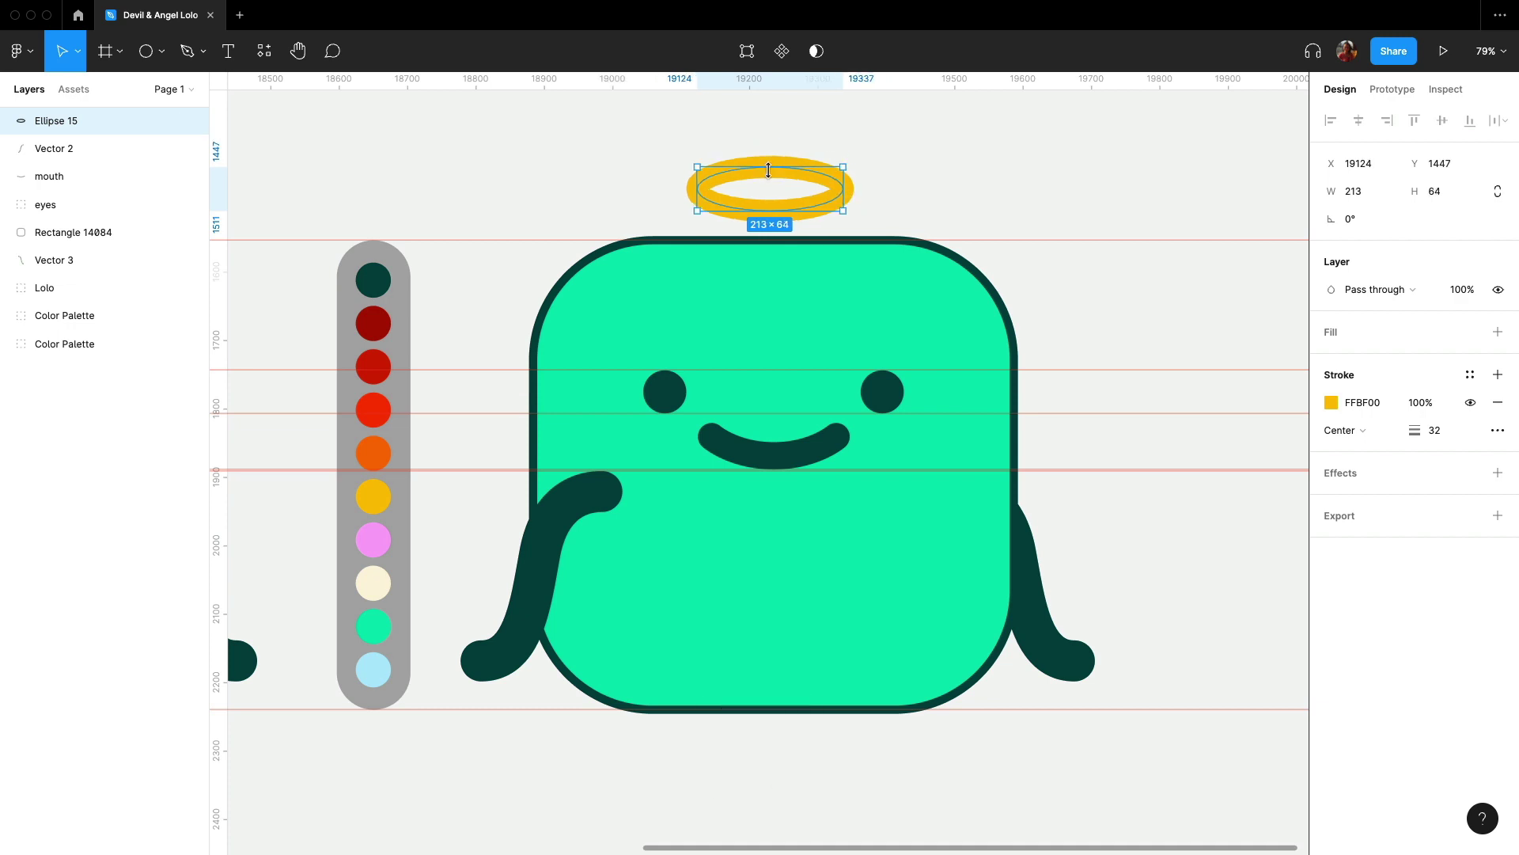
shift+click(837, 291)
click(1035, 214)
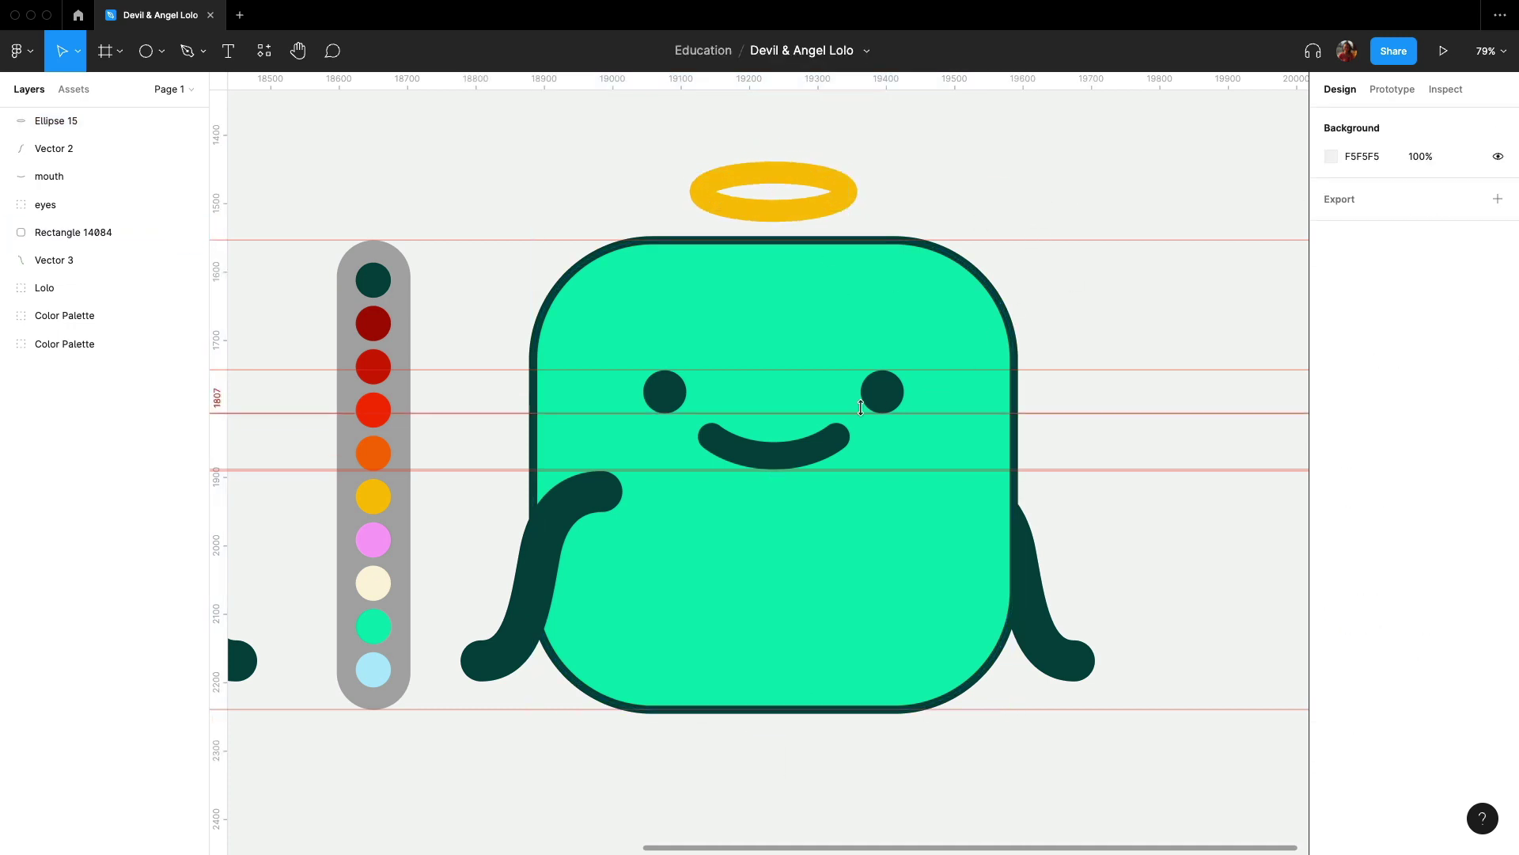
Paste a copy of the duplicated character's eyes group in place and hide the original eyes group.
scroll(871, 404, up, 5)
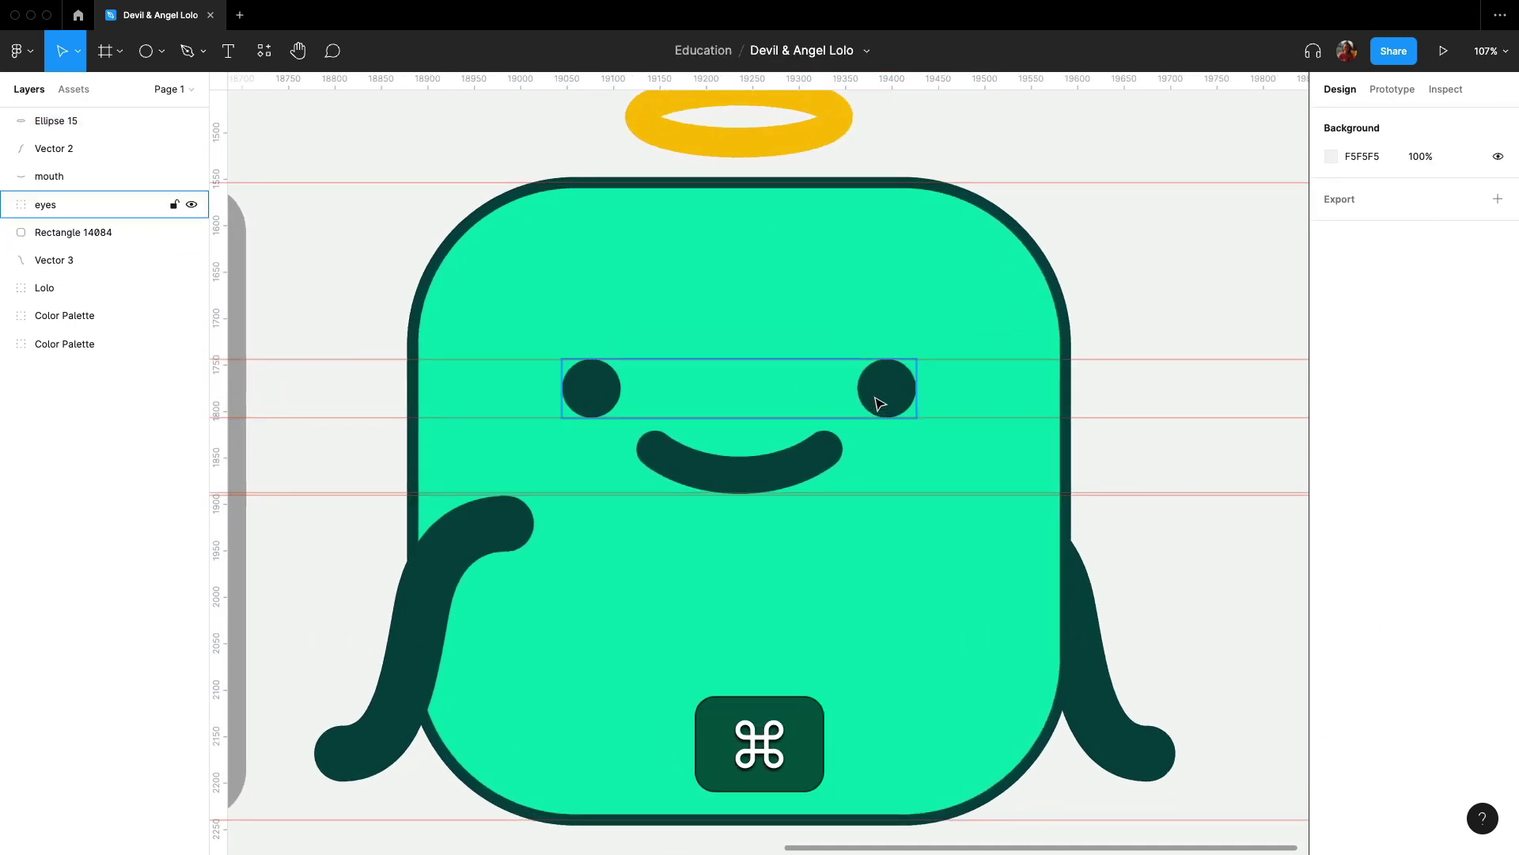
click(879, 404)
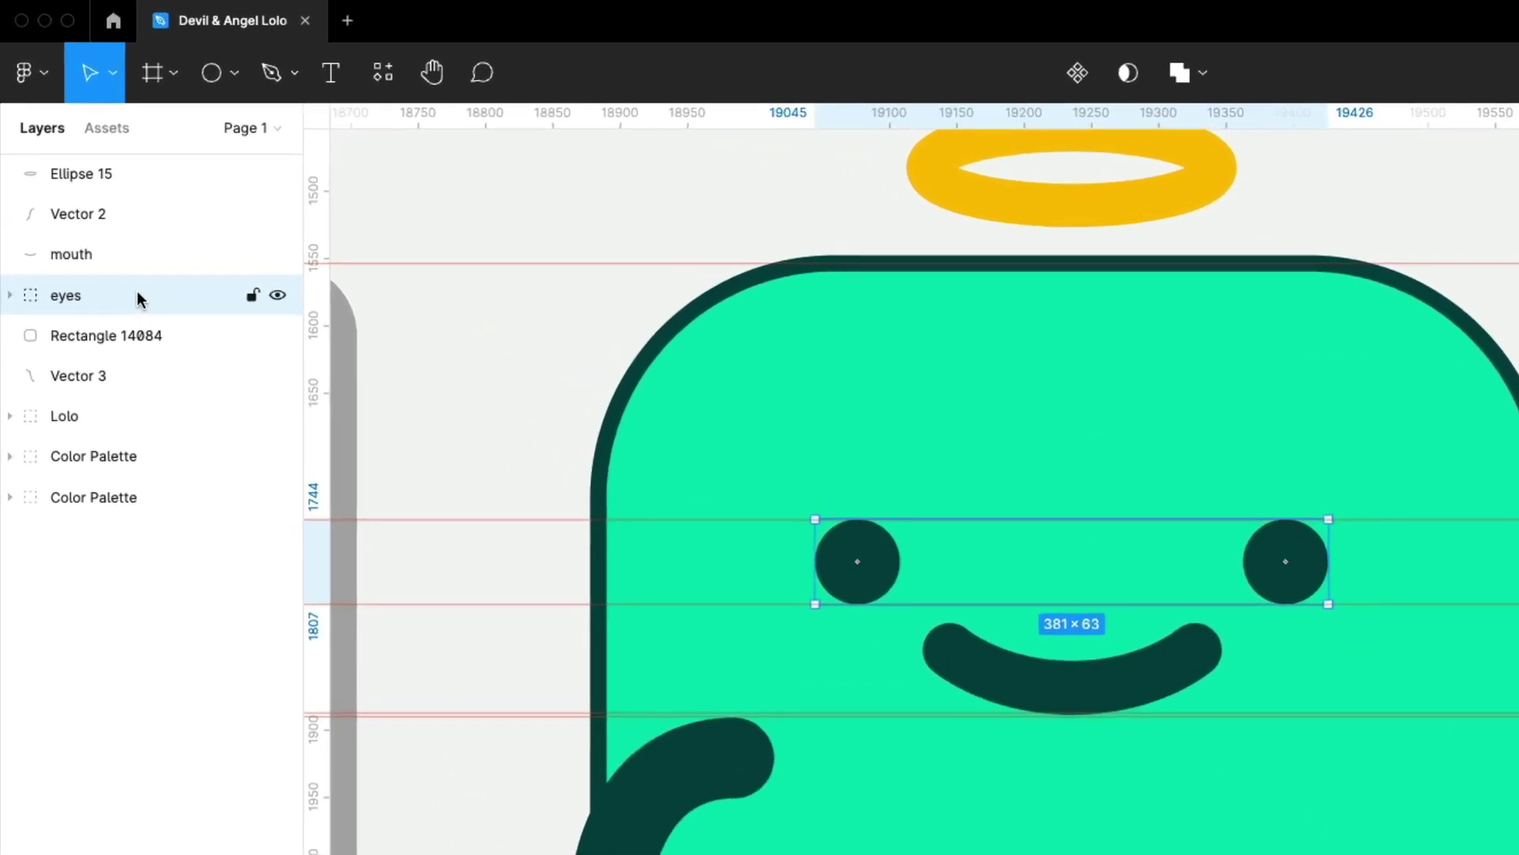
key(super+v)
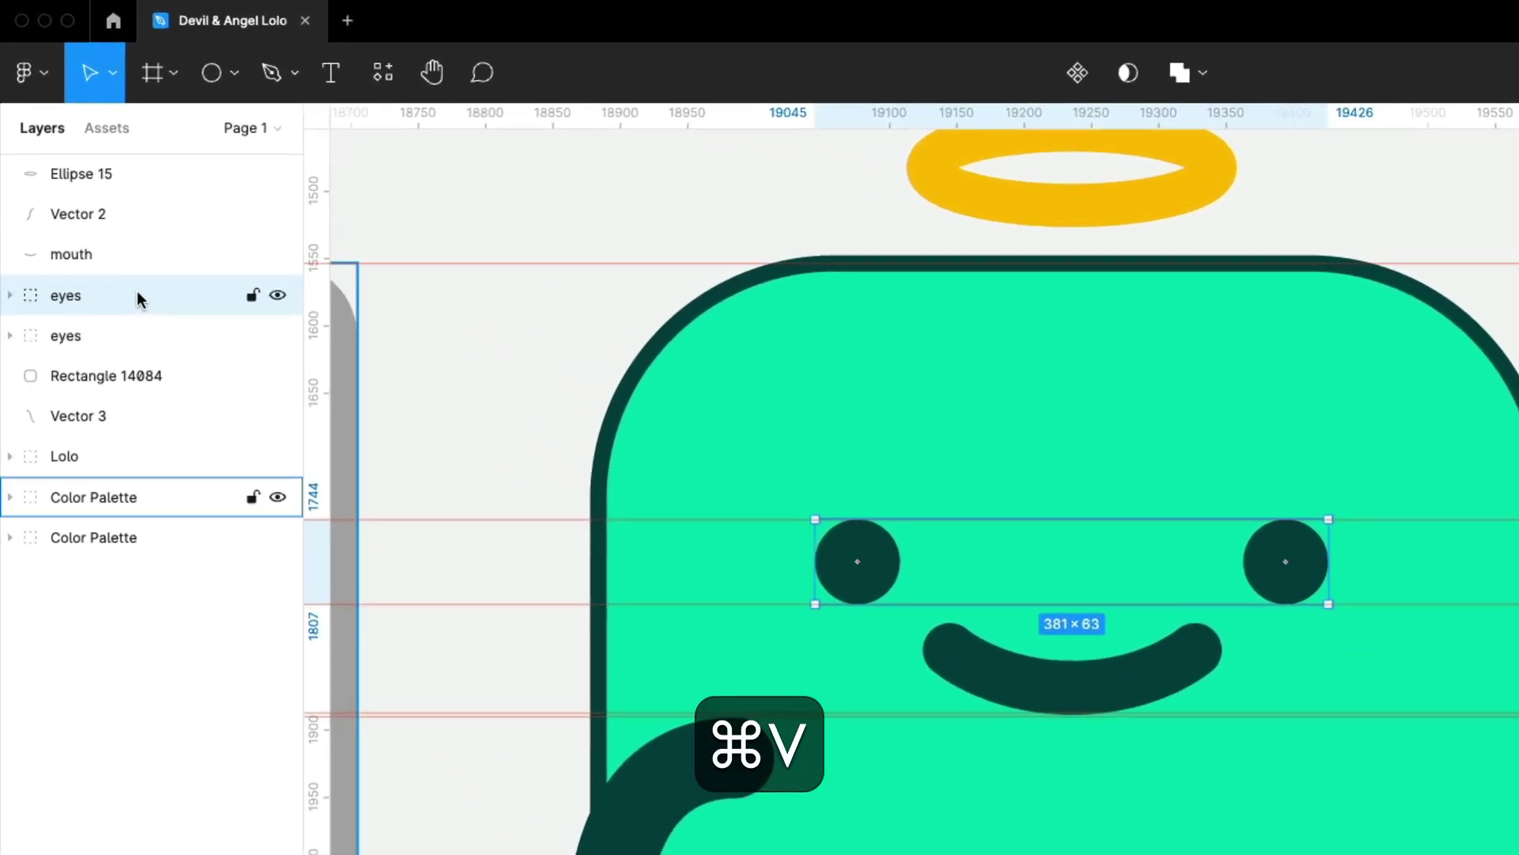
click(276, 336)
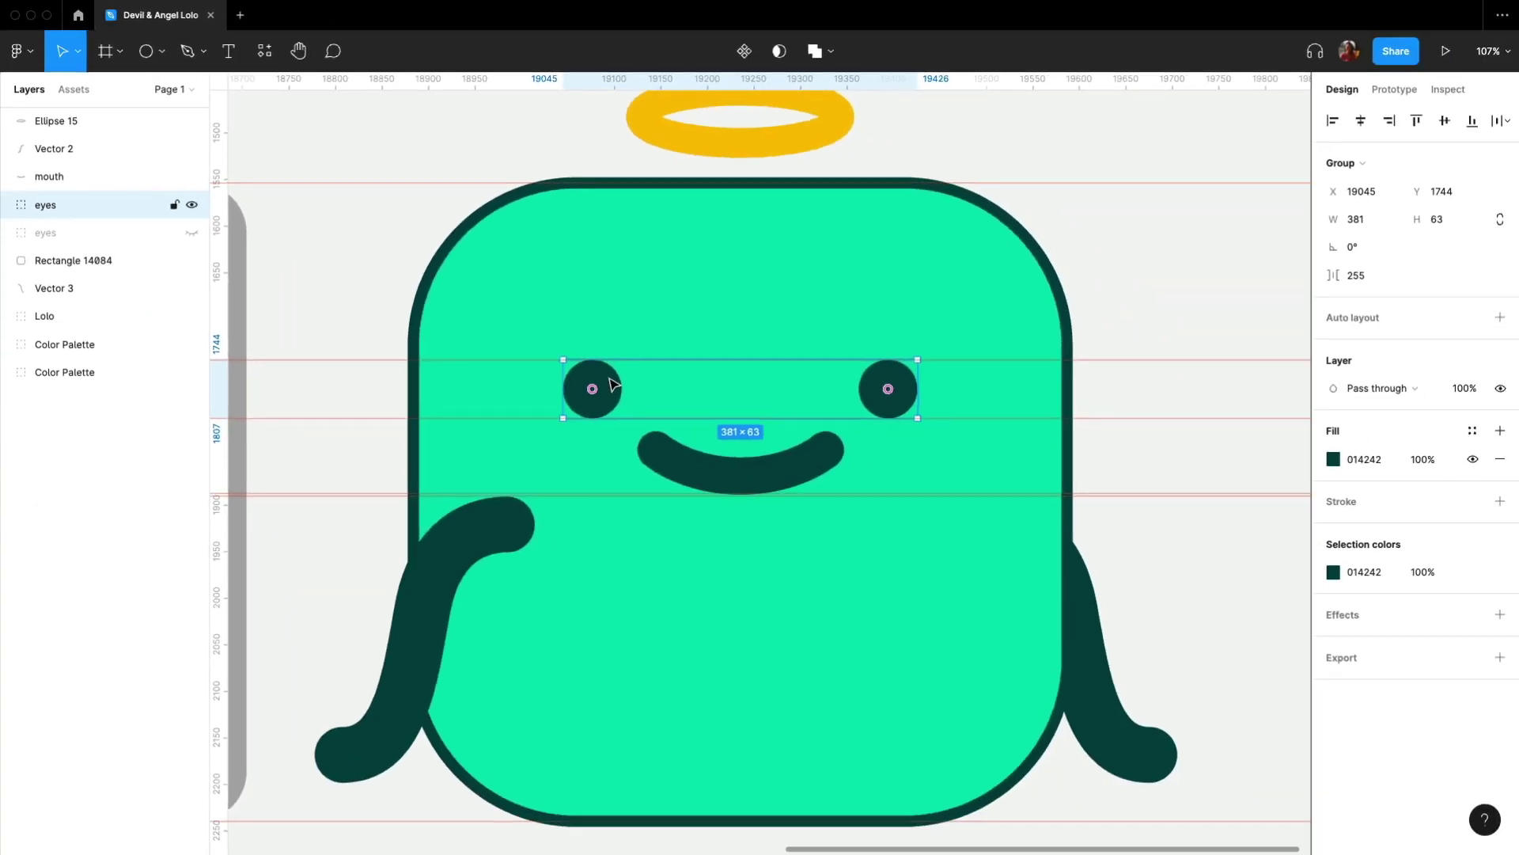
Ungroup the copied eyes and turn both circles into unfilled rings with a Center-aligned stroke of 12.
right_click(613, 385)
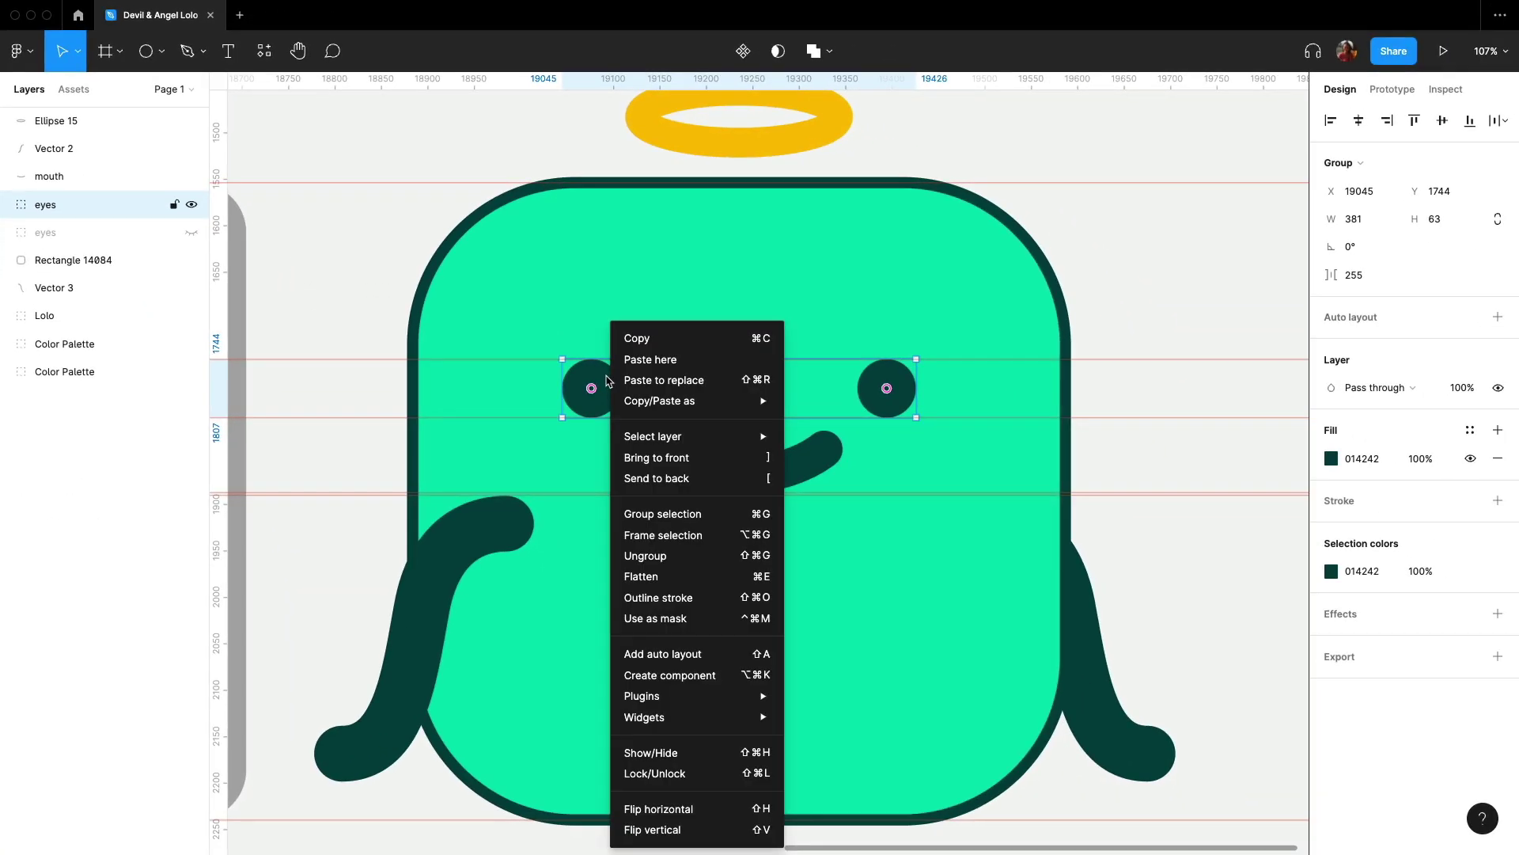
click(669, 546)
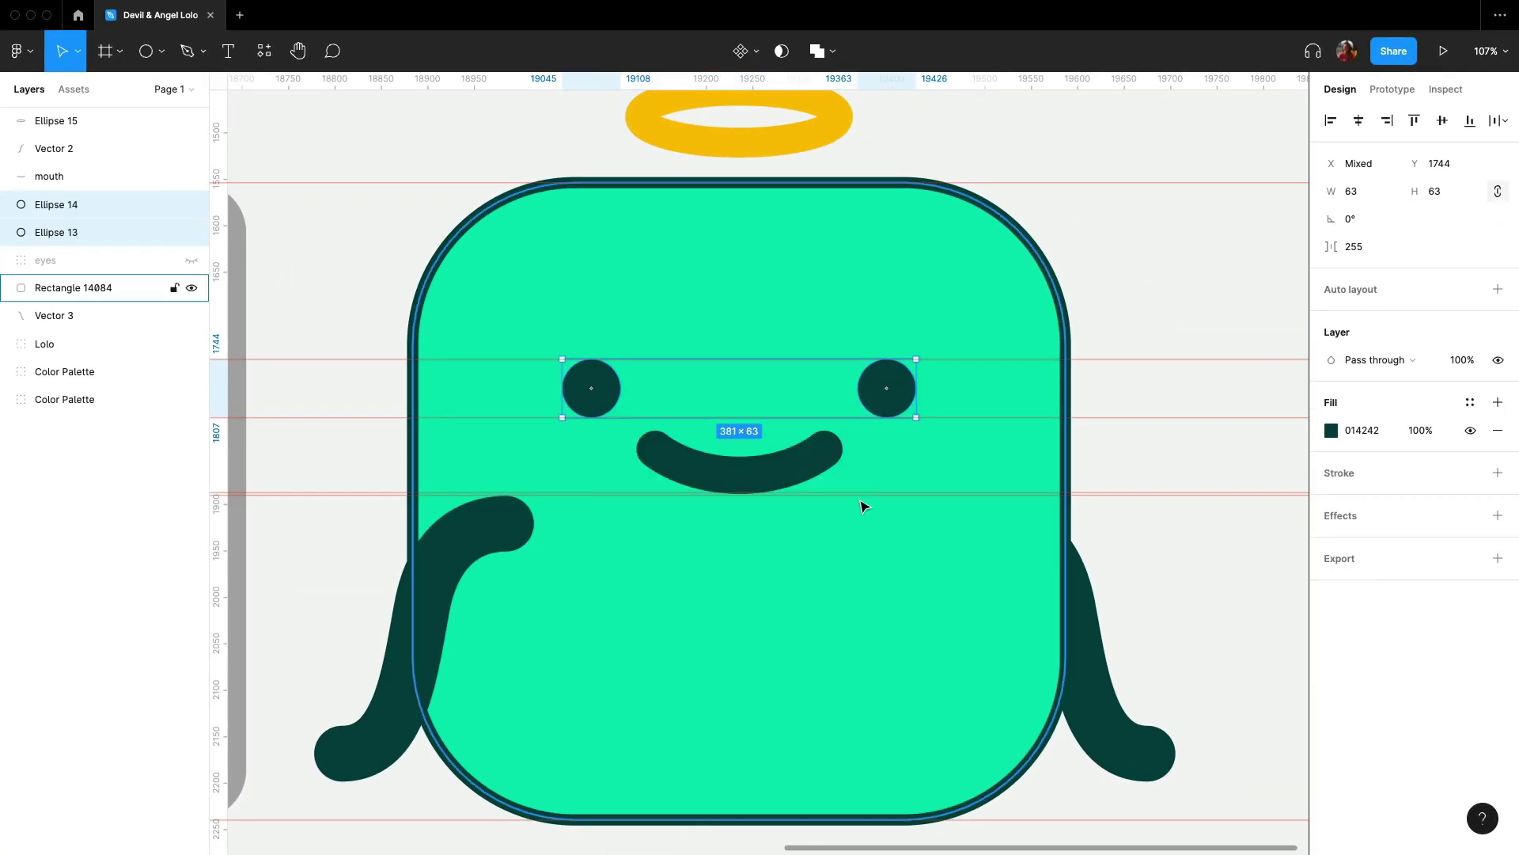
click(1496, 473)
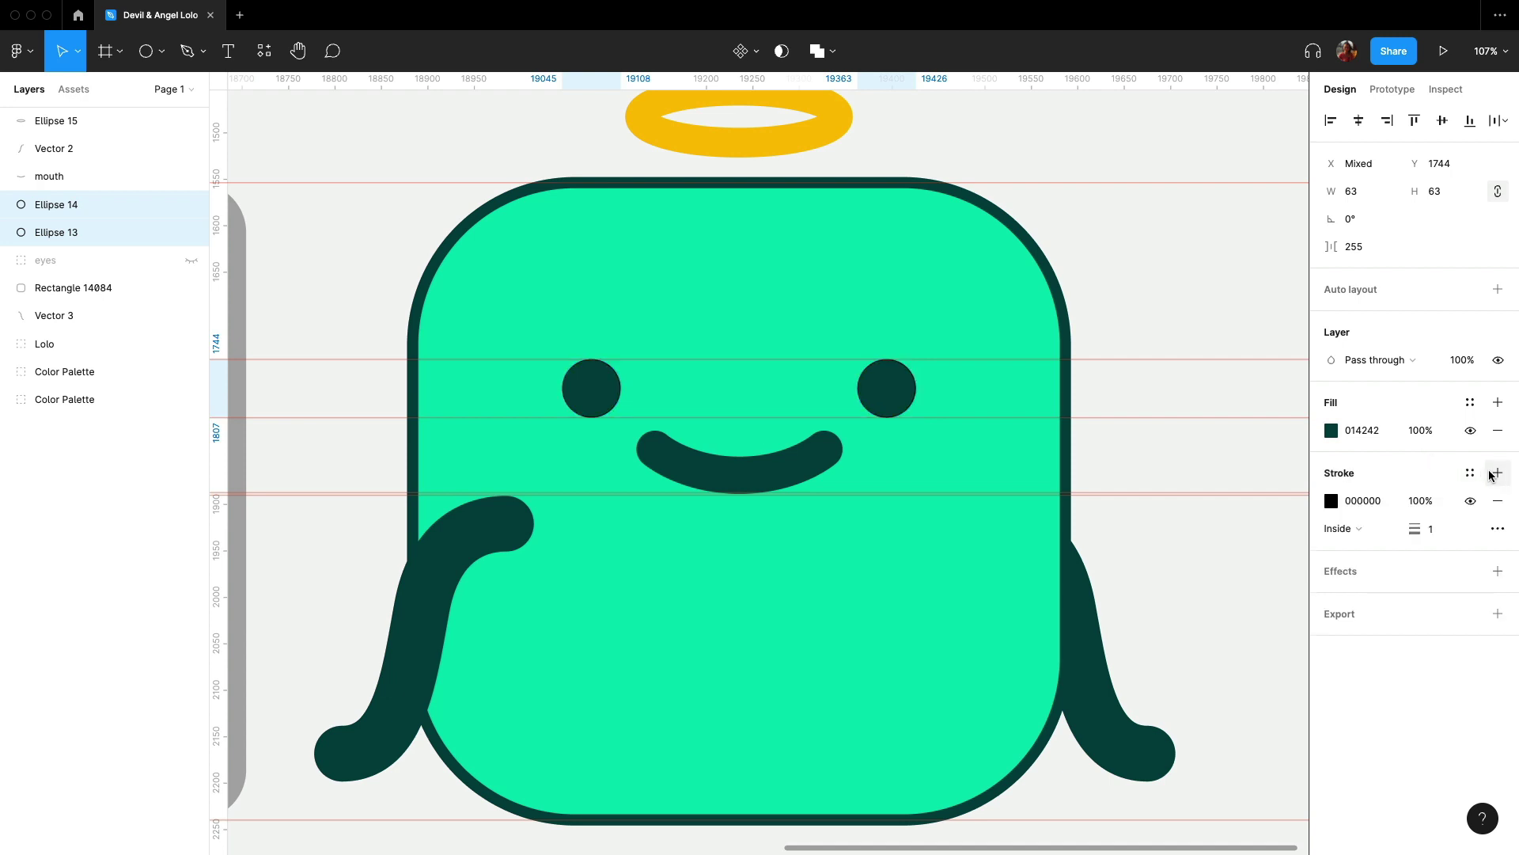
click(1429, 529)
text(12)
key(Return)
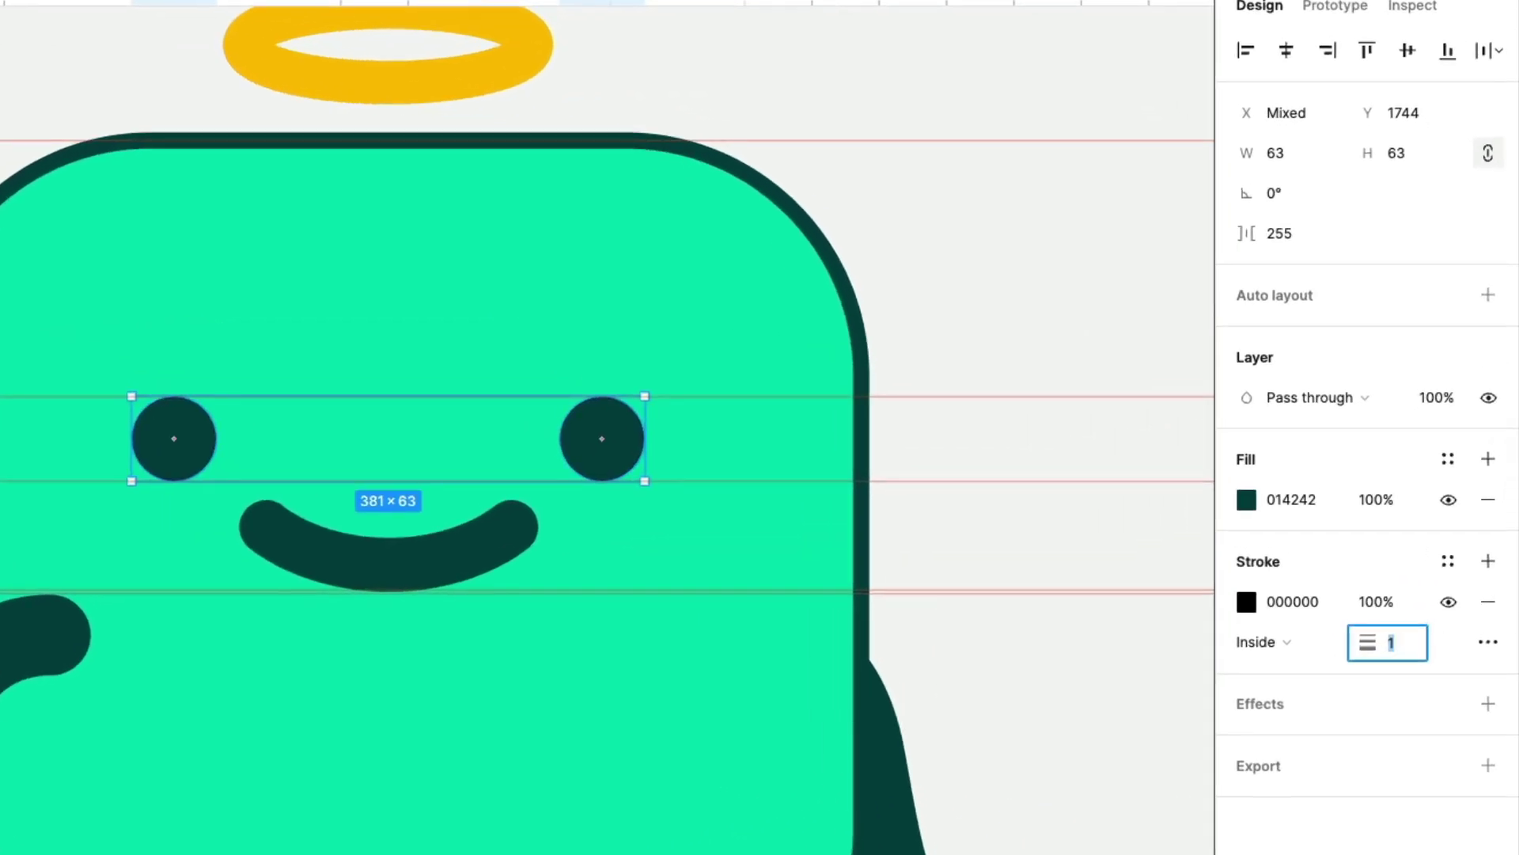
click(1318, 644)
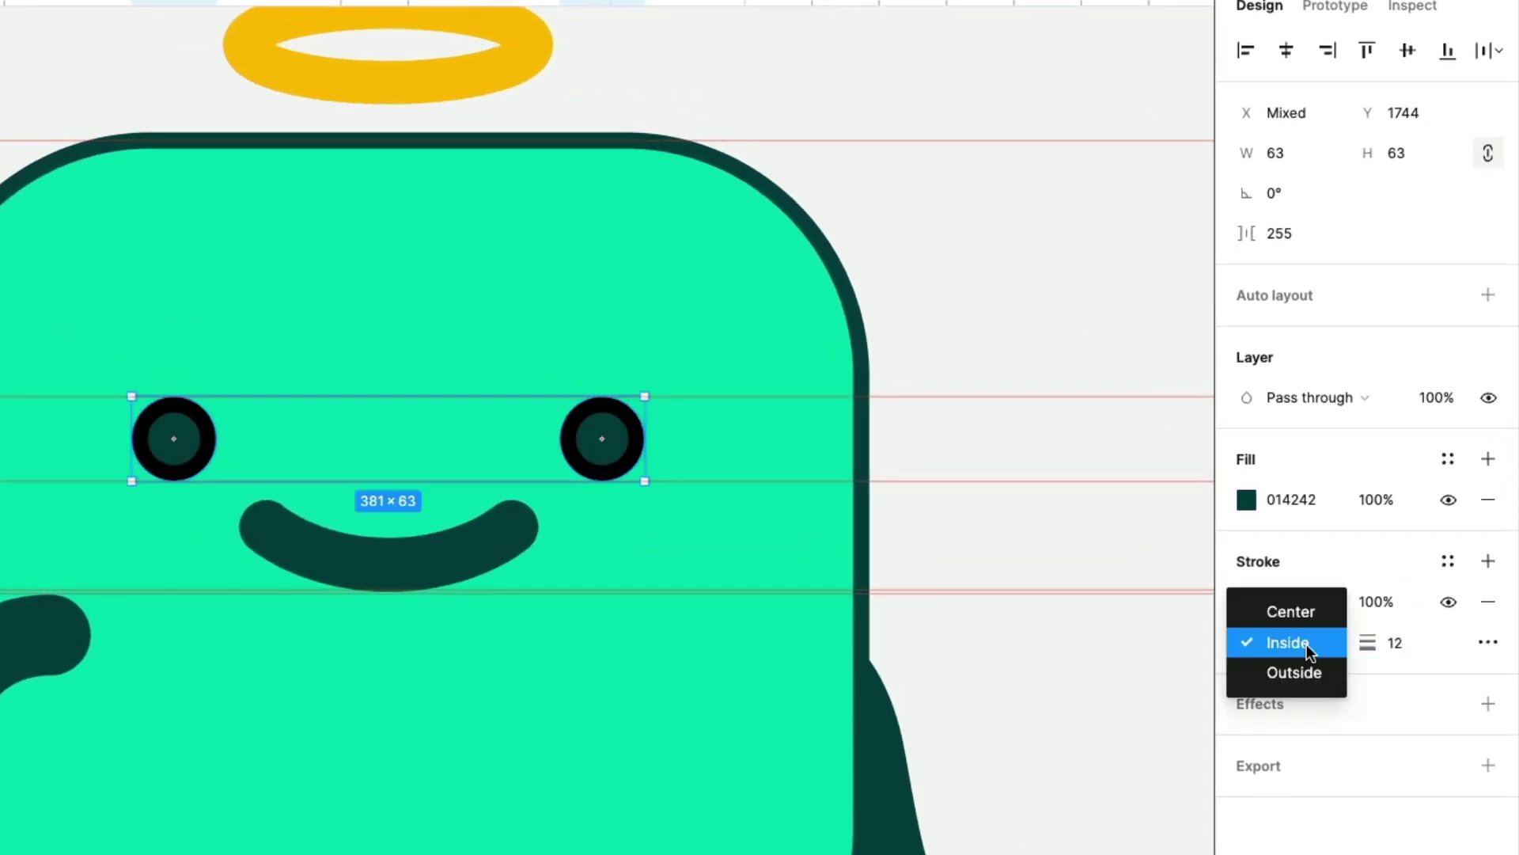
click(1307, 614)
click(1491, 499)
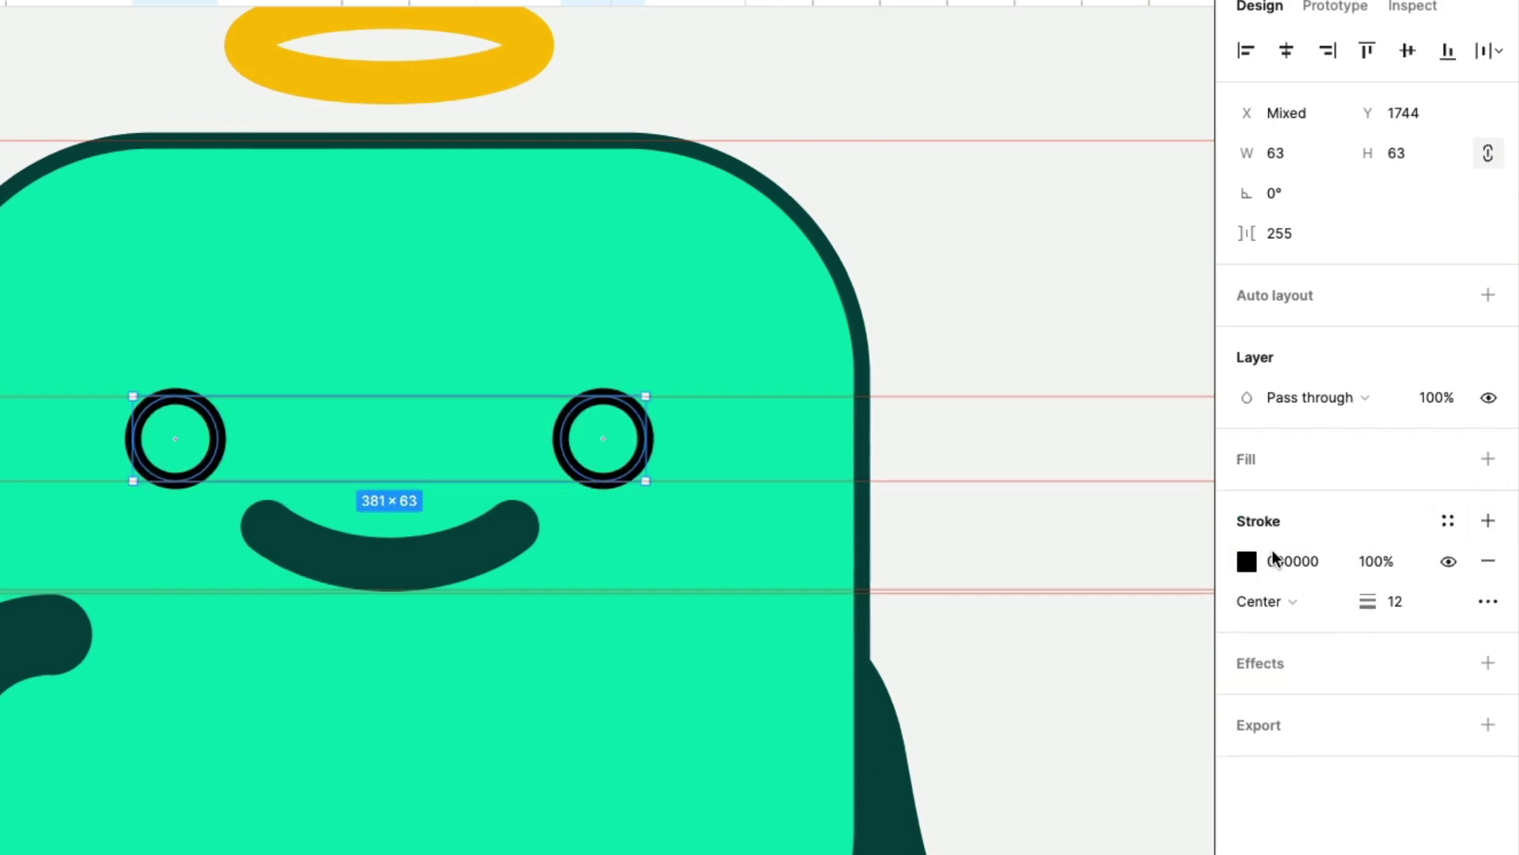
Set the stroke color of both eye rings to 014242 by sampling the mouth.
click(1246, 561)
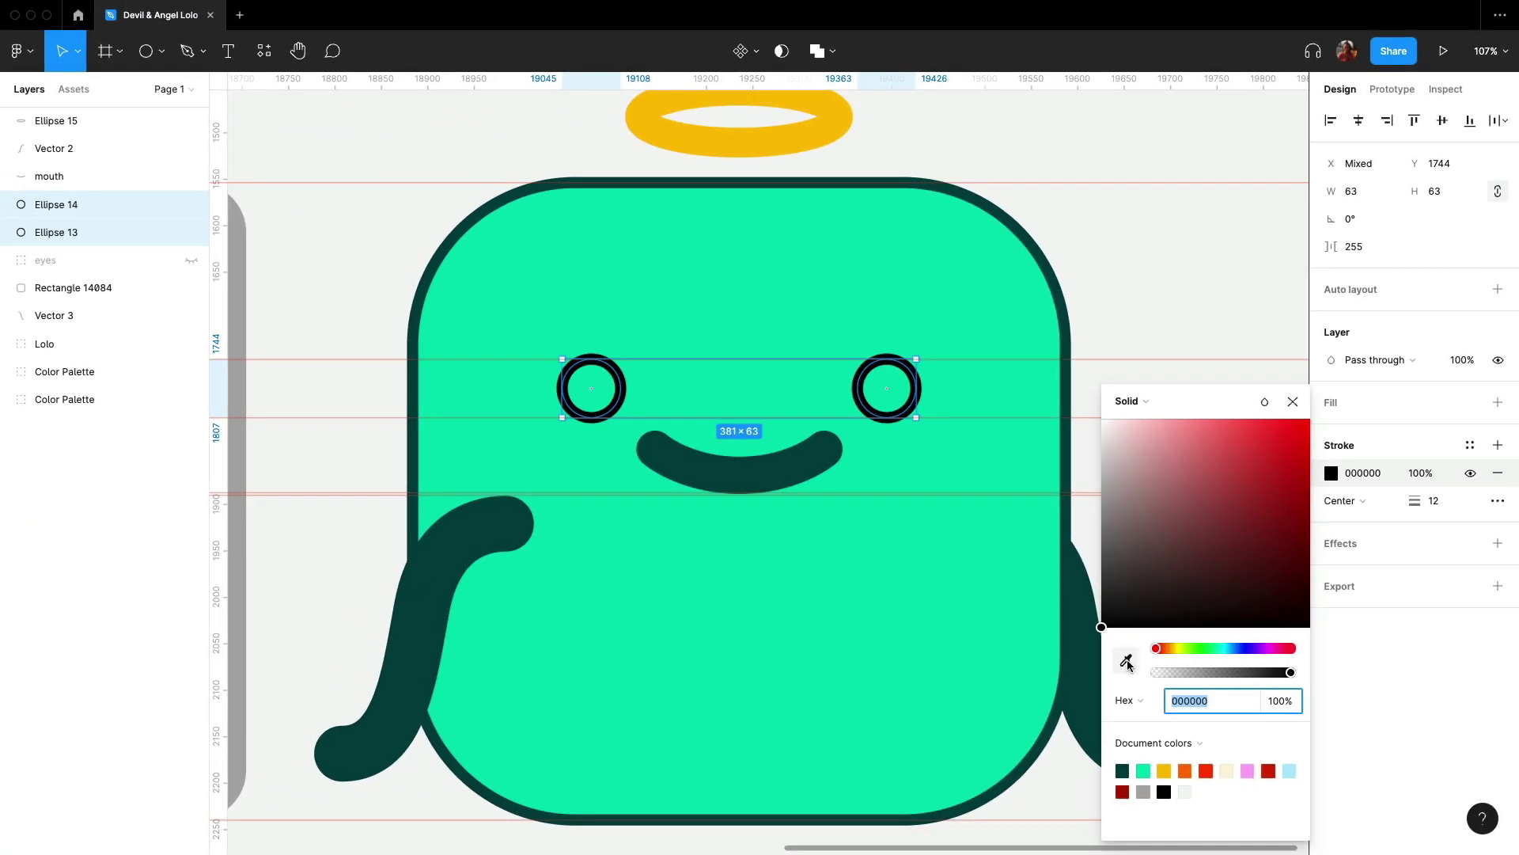
click(1127, 662)
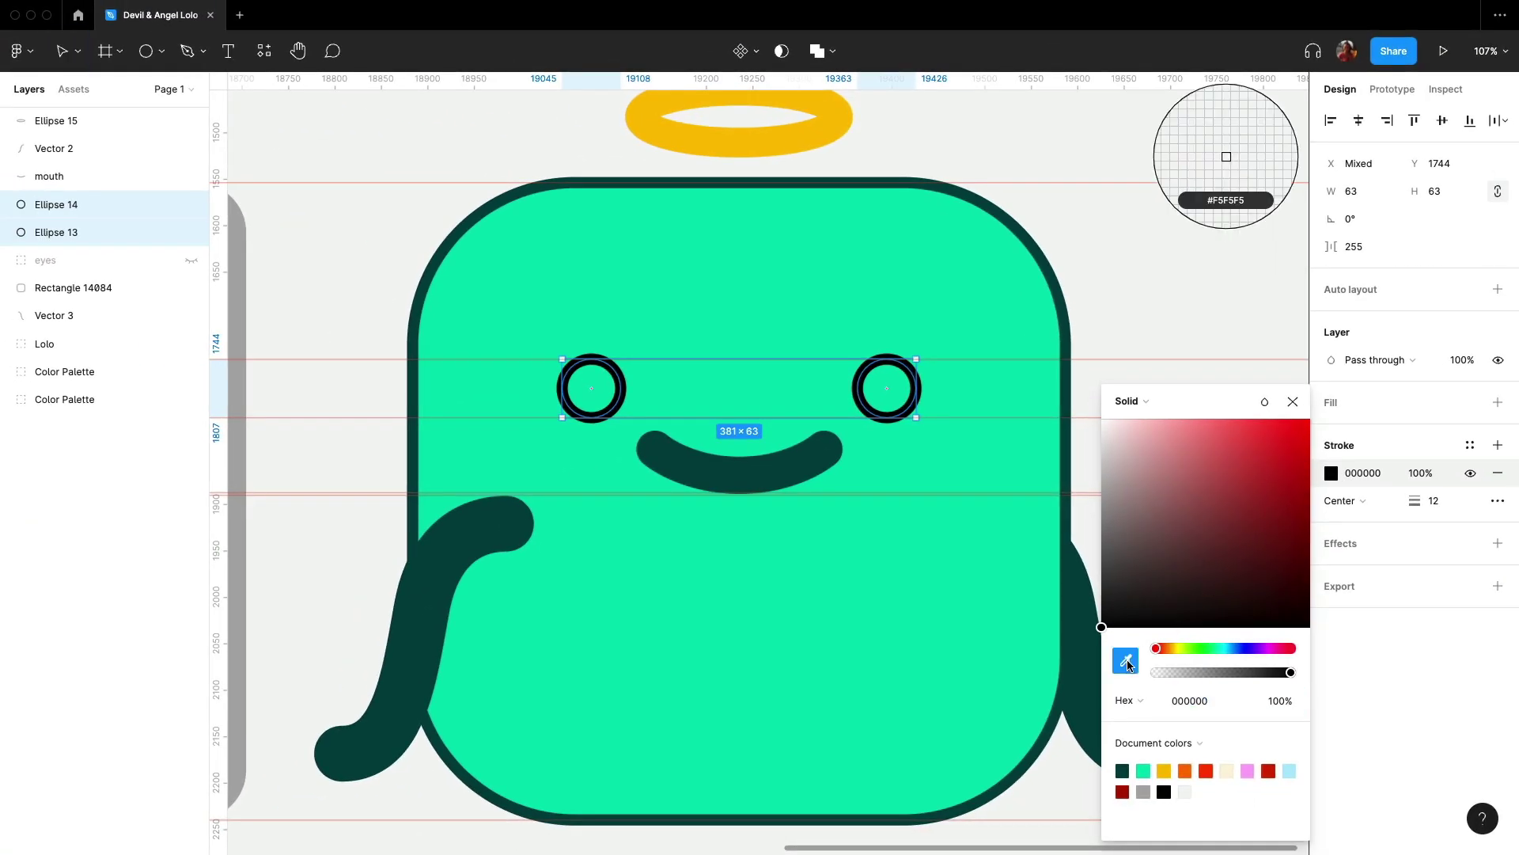
click(781, 469)
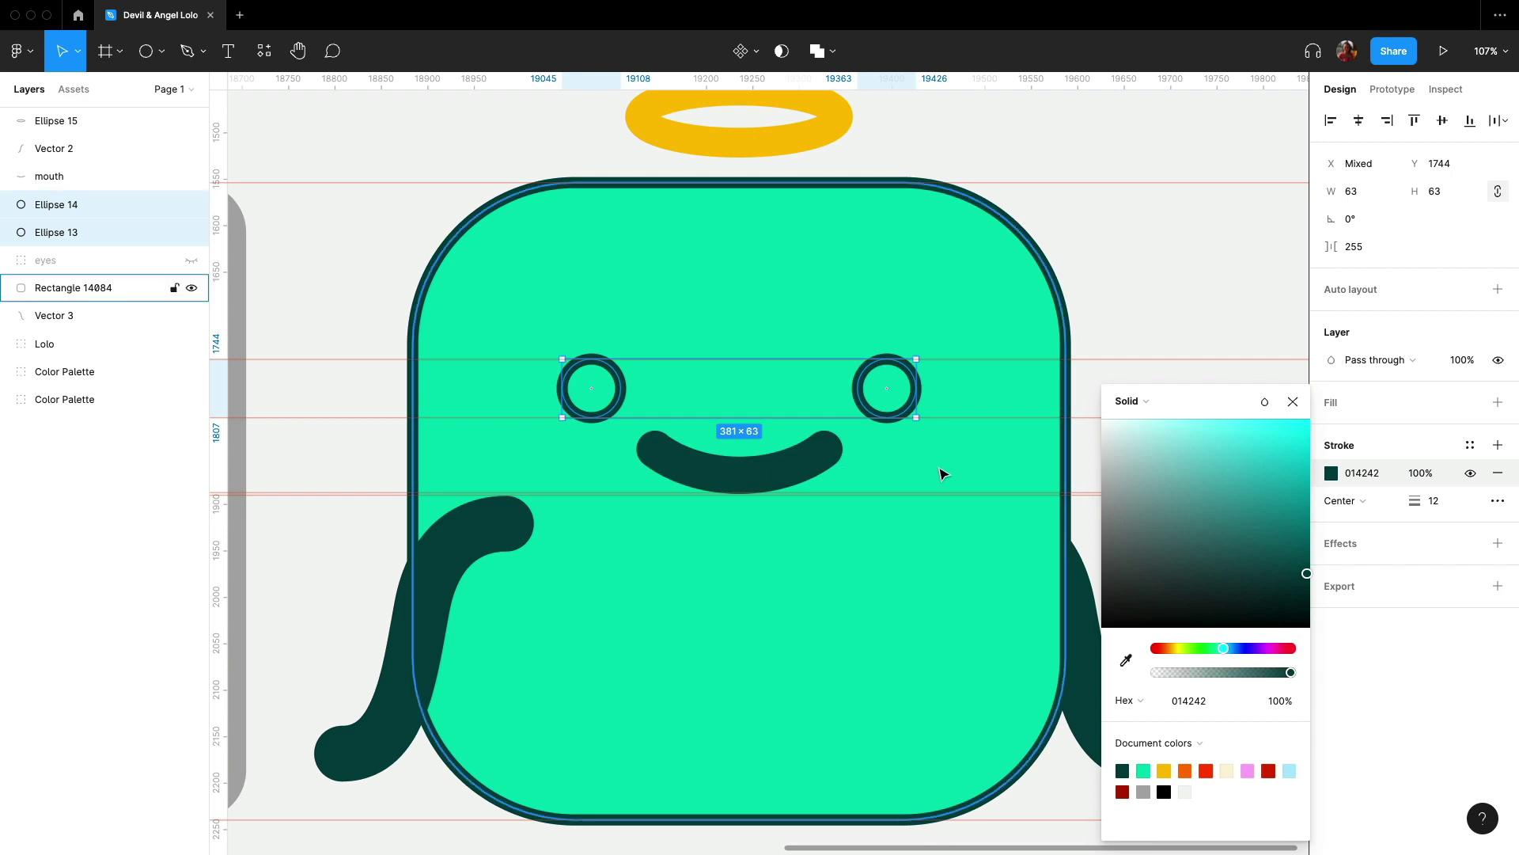
click(1293, 401)
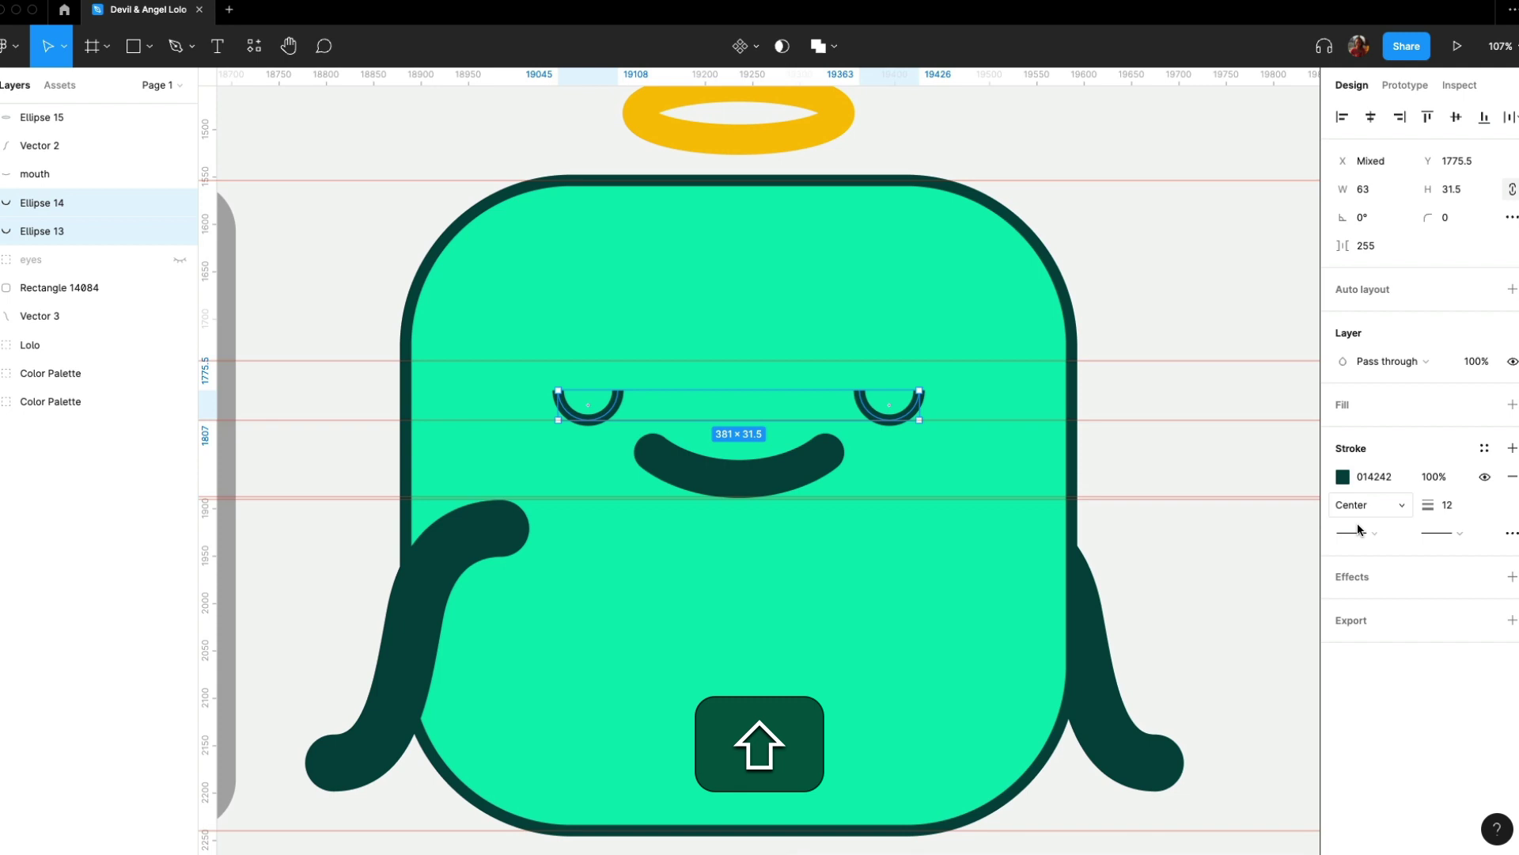
Give both half-ring eyes round end caps and group them.
click(1368, 528)
click(1377, 669)
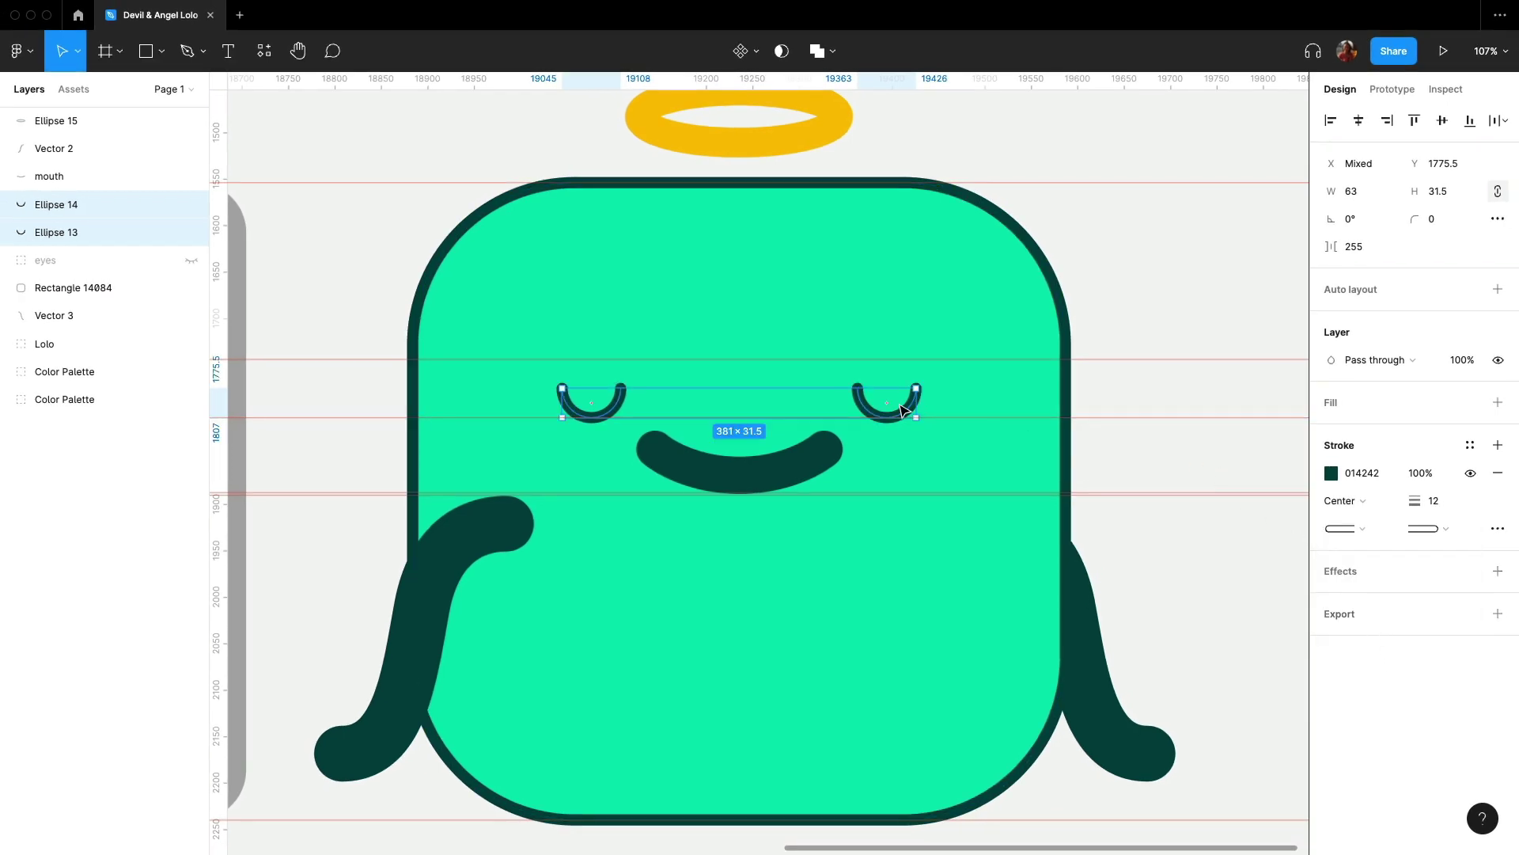
key(super+g)
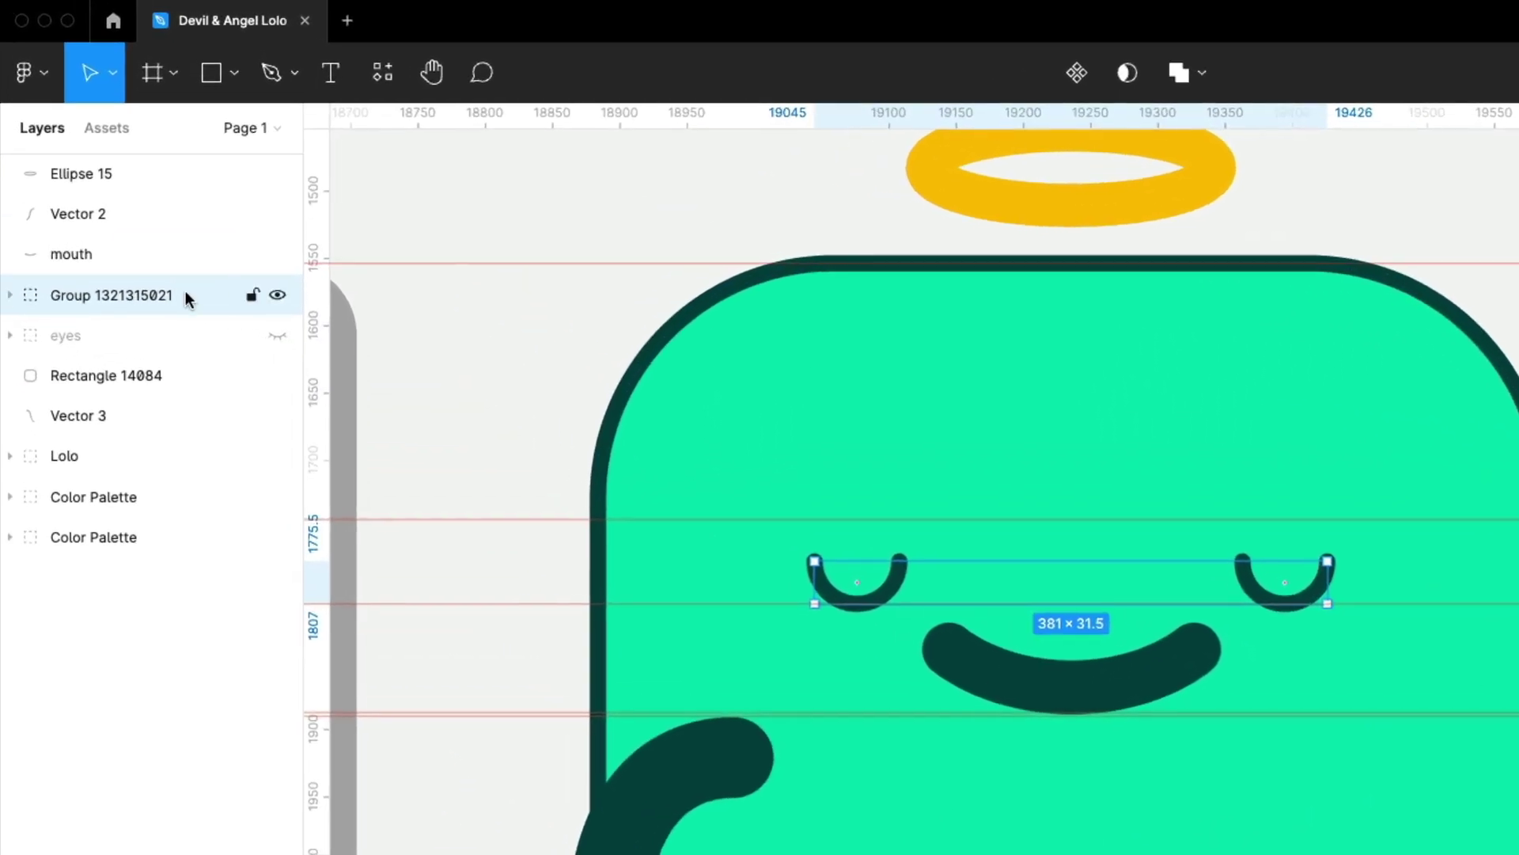
Rename the new half-ring eyes group as "closed eyes".
double_click(145, 292)
text(closed eyes)
key(Return)
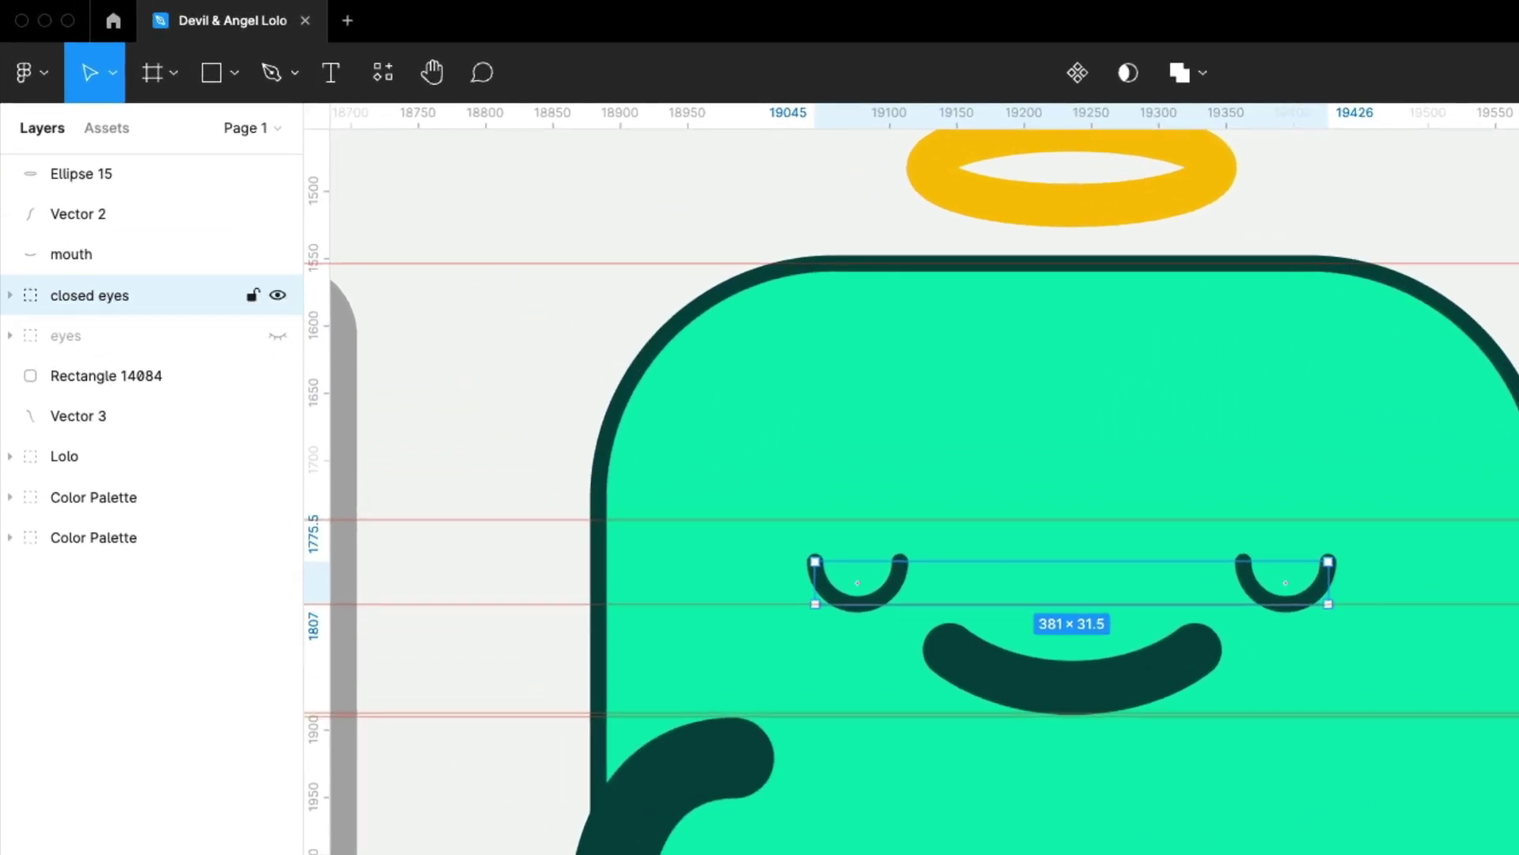
Show the original eyes group, center the closed eyes vertically on it, and delete the original eyes group.
click(277, 336)
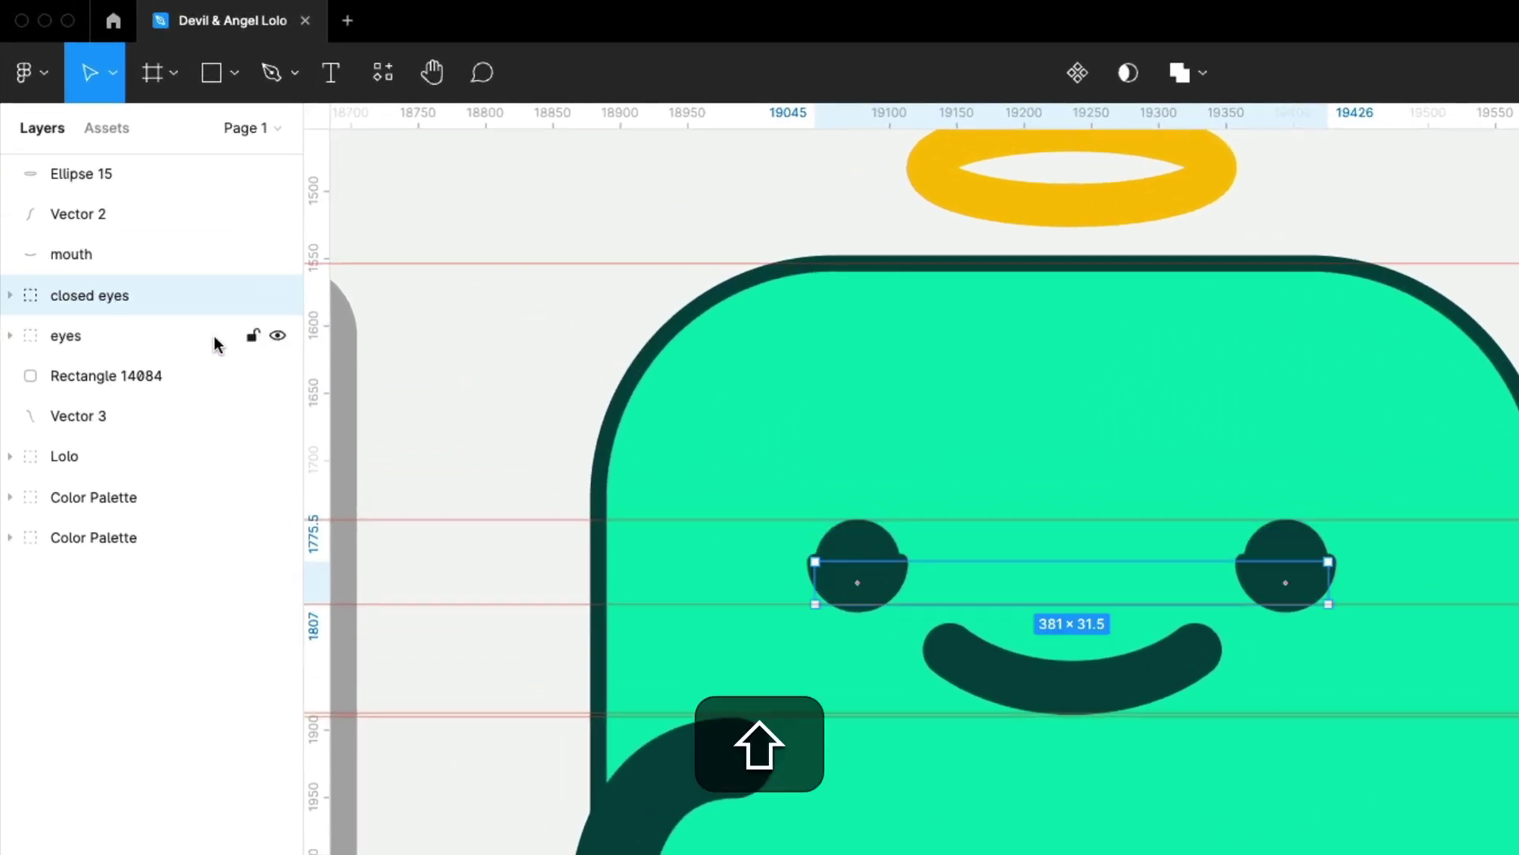
shift+click(188, 342)
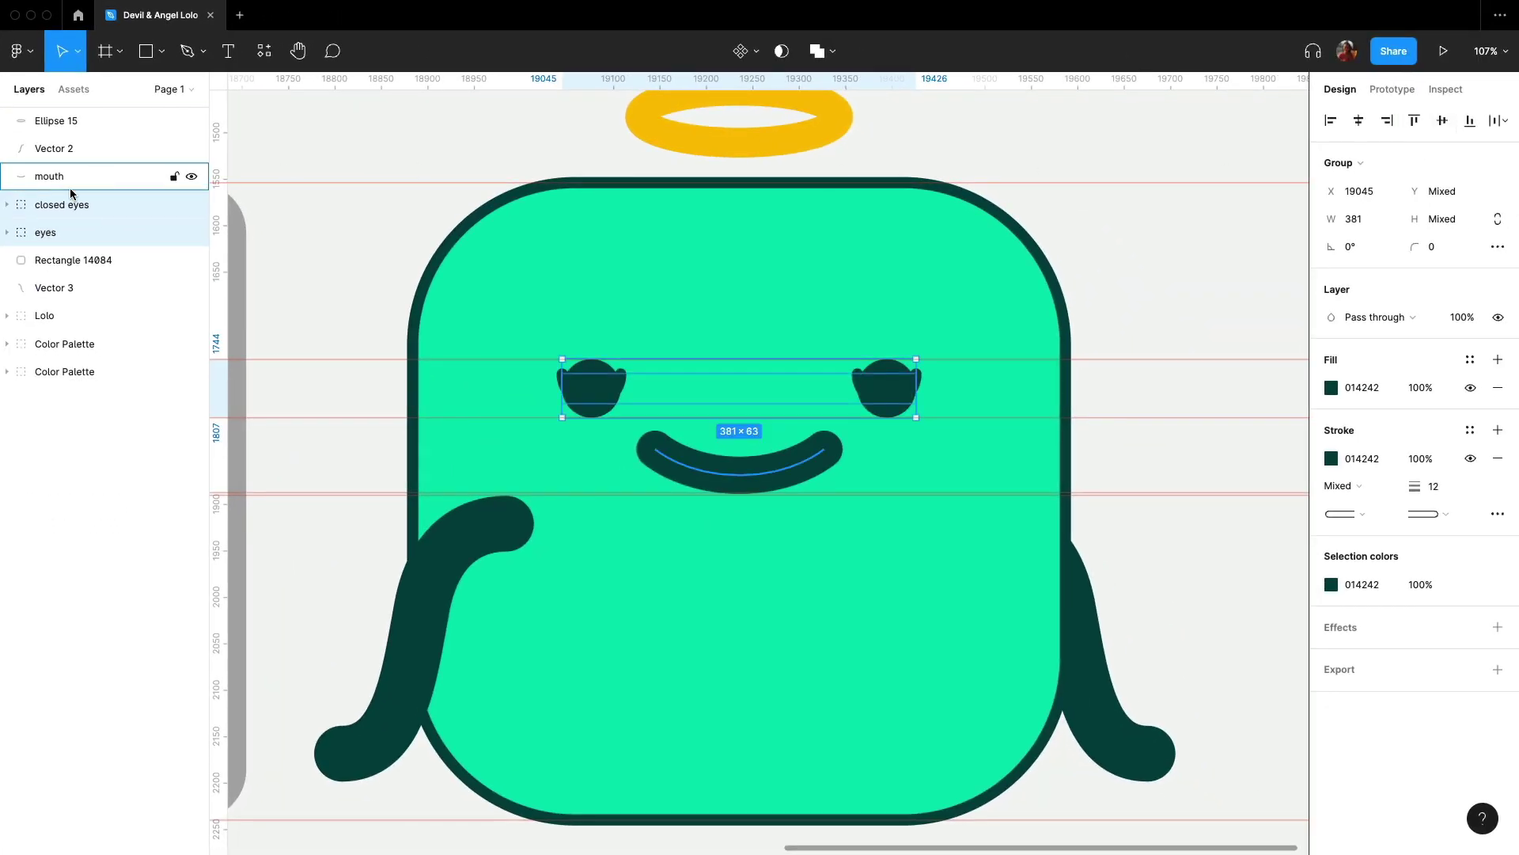
click(124, 238)
key(BackSpace)
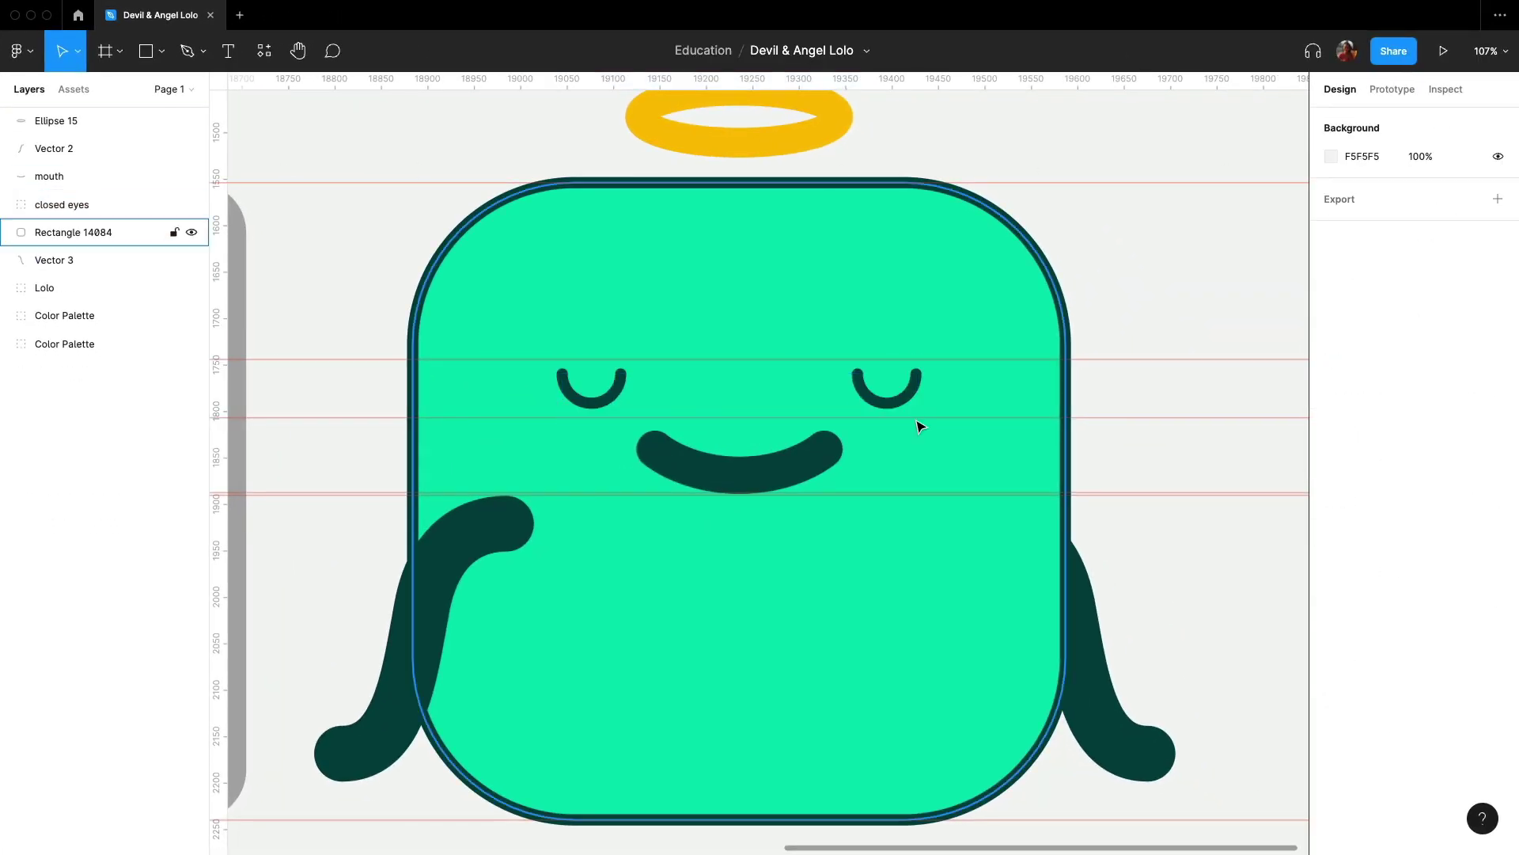
Rotate the angel's front arm to about -60° and place it across the body with the hand at the chest.
scroll(940, 457, down, 2)
super+click(546, 545)
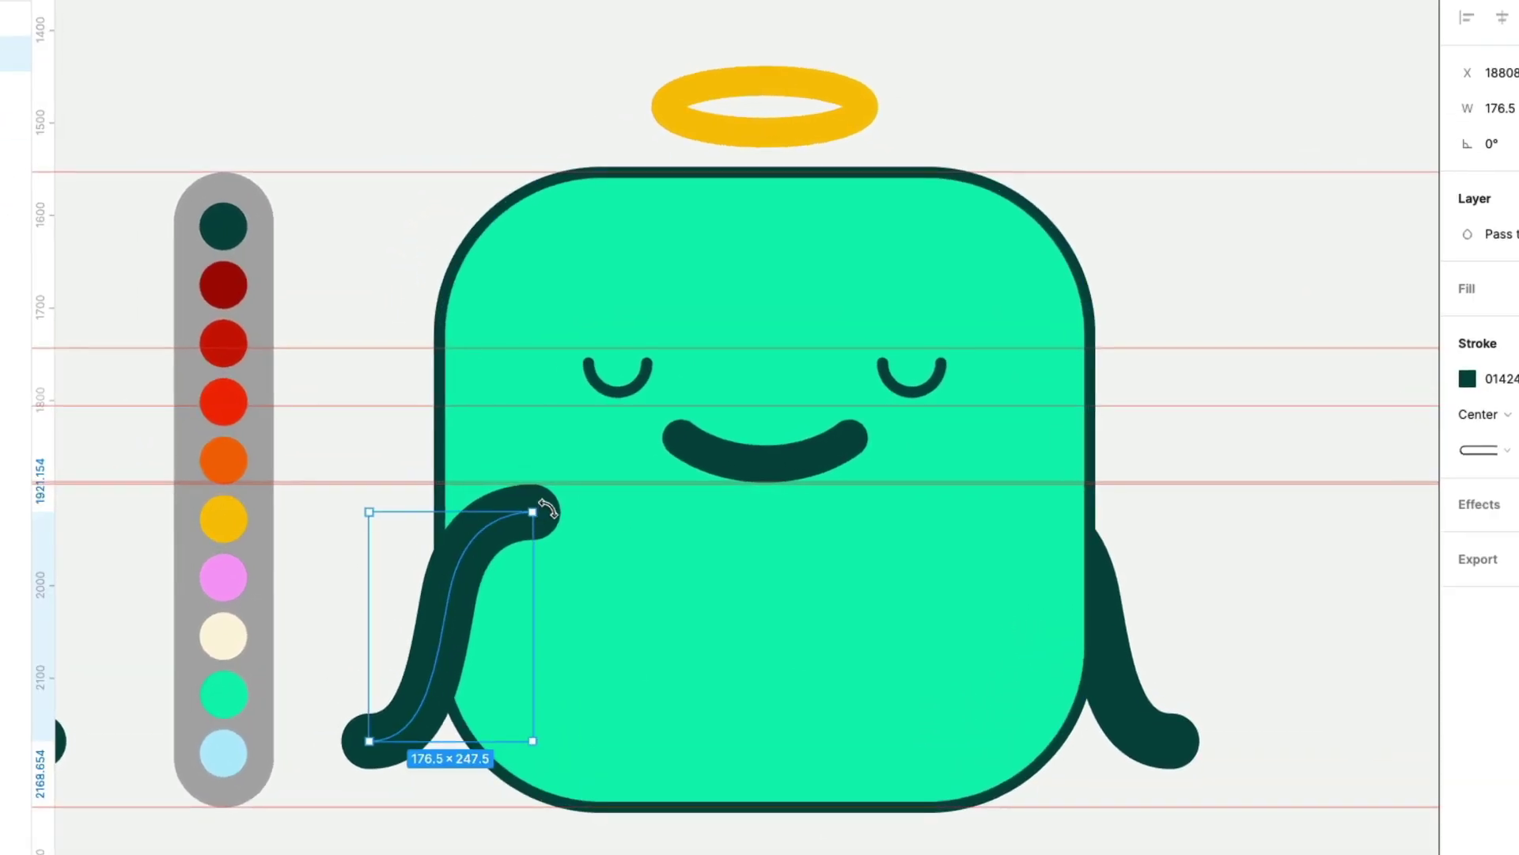
drag(549, 509, 618, 650)
drag(386, 637, 527, 535)
scroll(527, 535, down, 1)
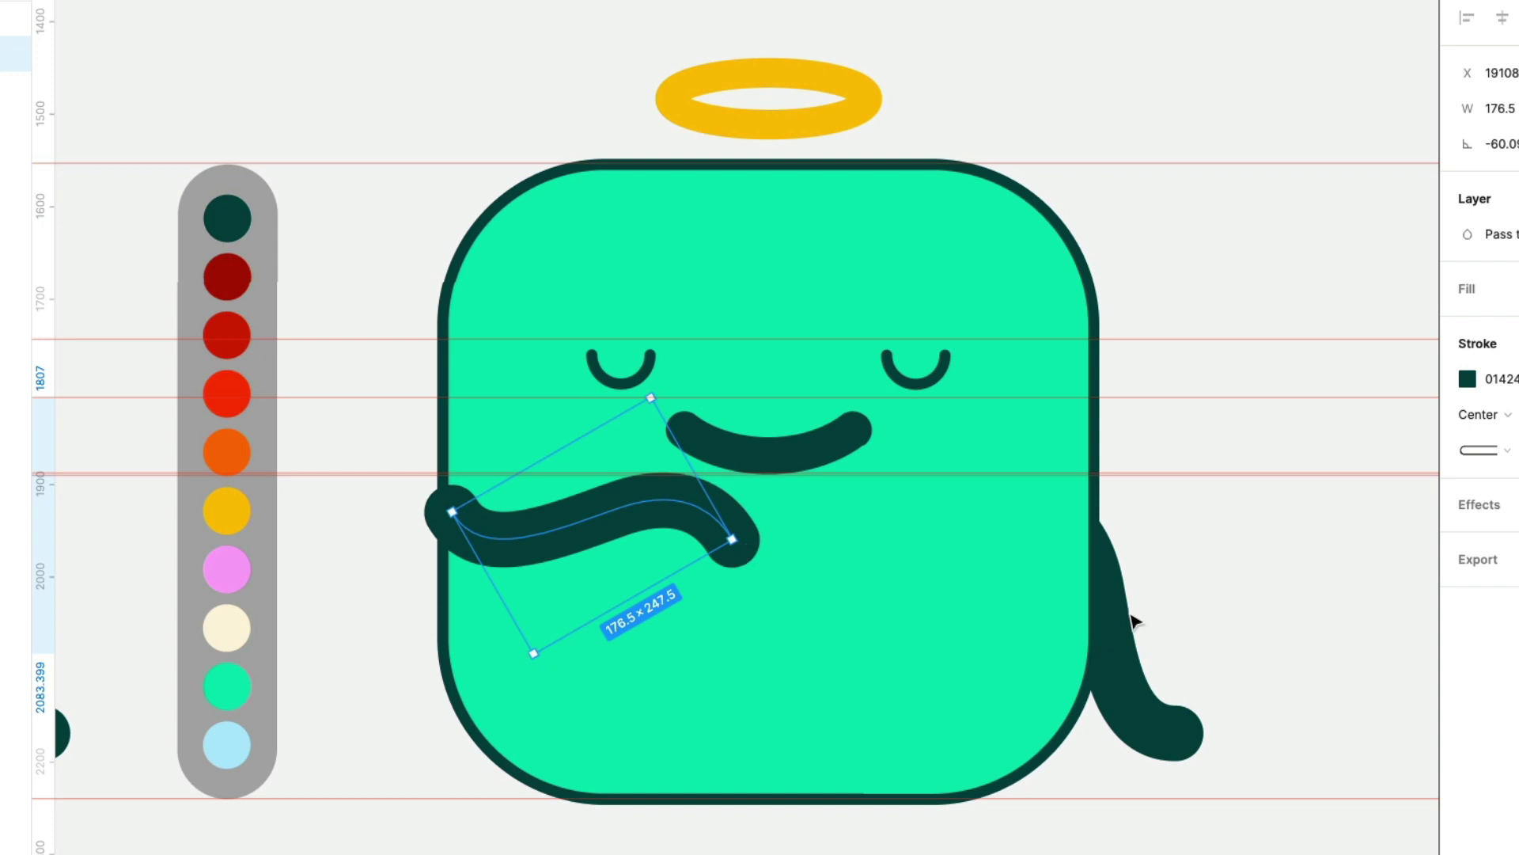
Replace the other arm with a mirrored copy of the folded arm and group the character with its halo as "angel".
key(alt+shift)
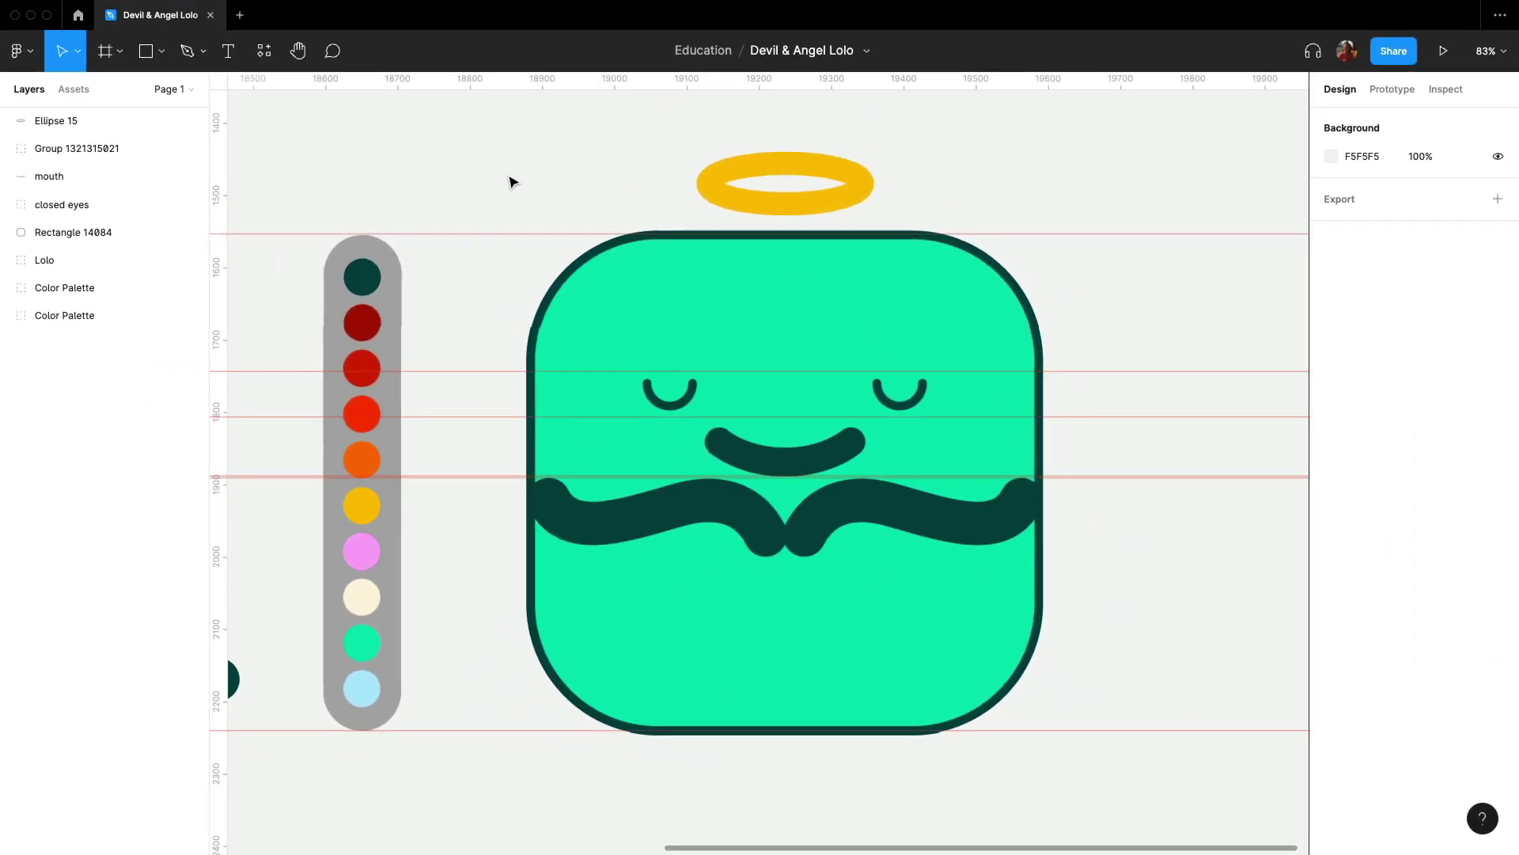
drag(502, 169, 1076, 678)
scroll(1076, 678, down, 2)
key(super+g)
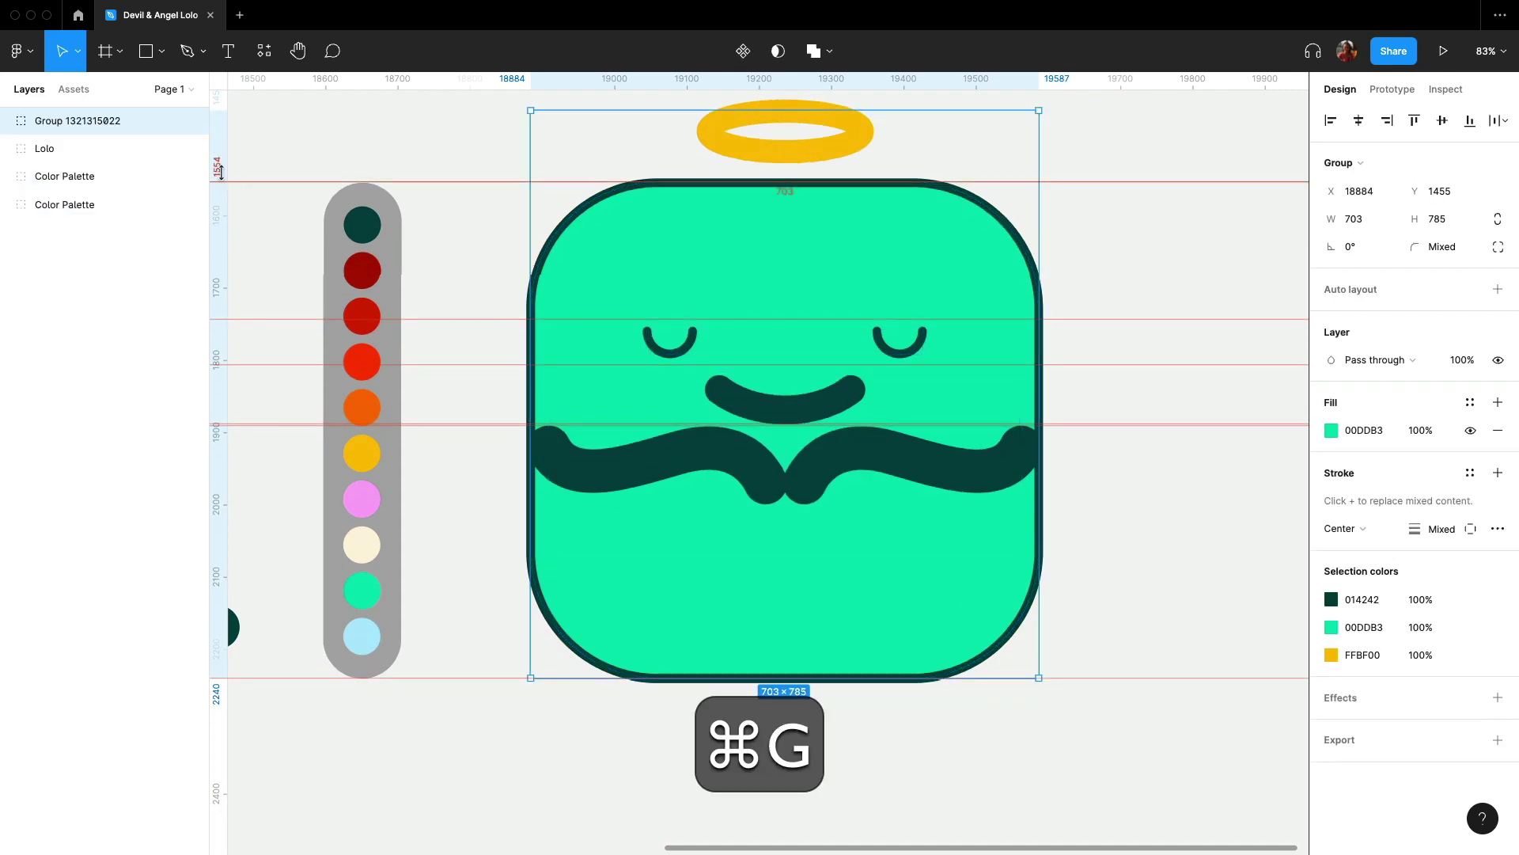
scroll(671, 417, down, 6)
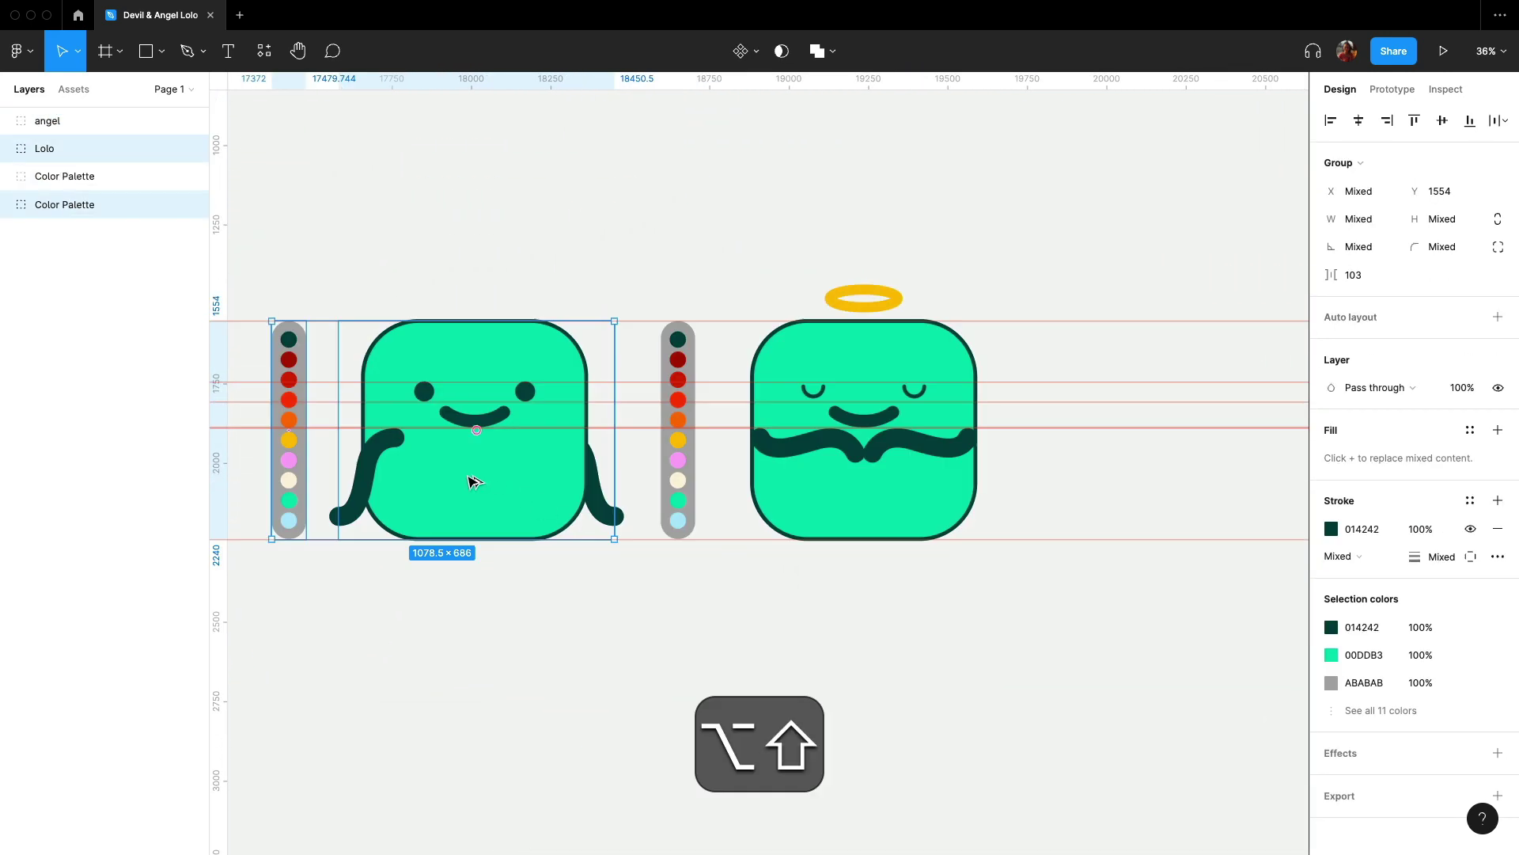
Duplicate the original Lolo and its color palette to the far side of the angel and ungroup the new Lolo.
drag(475, 482, 1222, 485)
click(986, 655)
drag(1104, 445, 584, 468)
scroll(643, 431, up, 5)
right_click(652, 454)
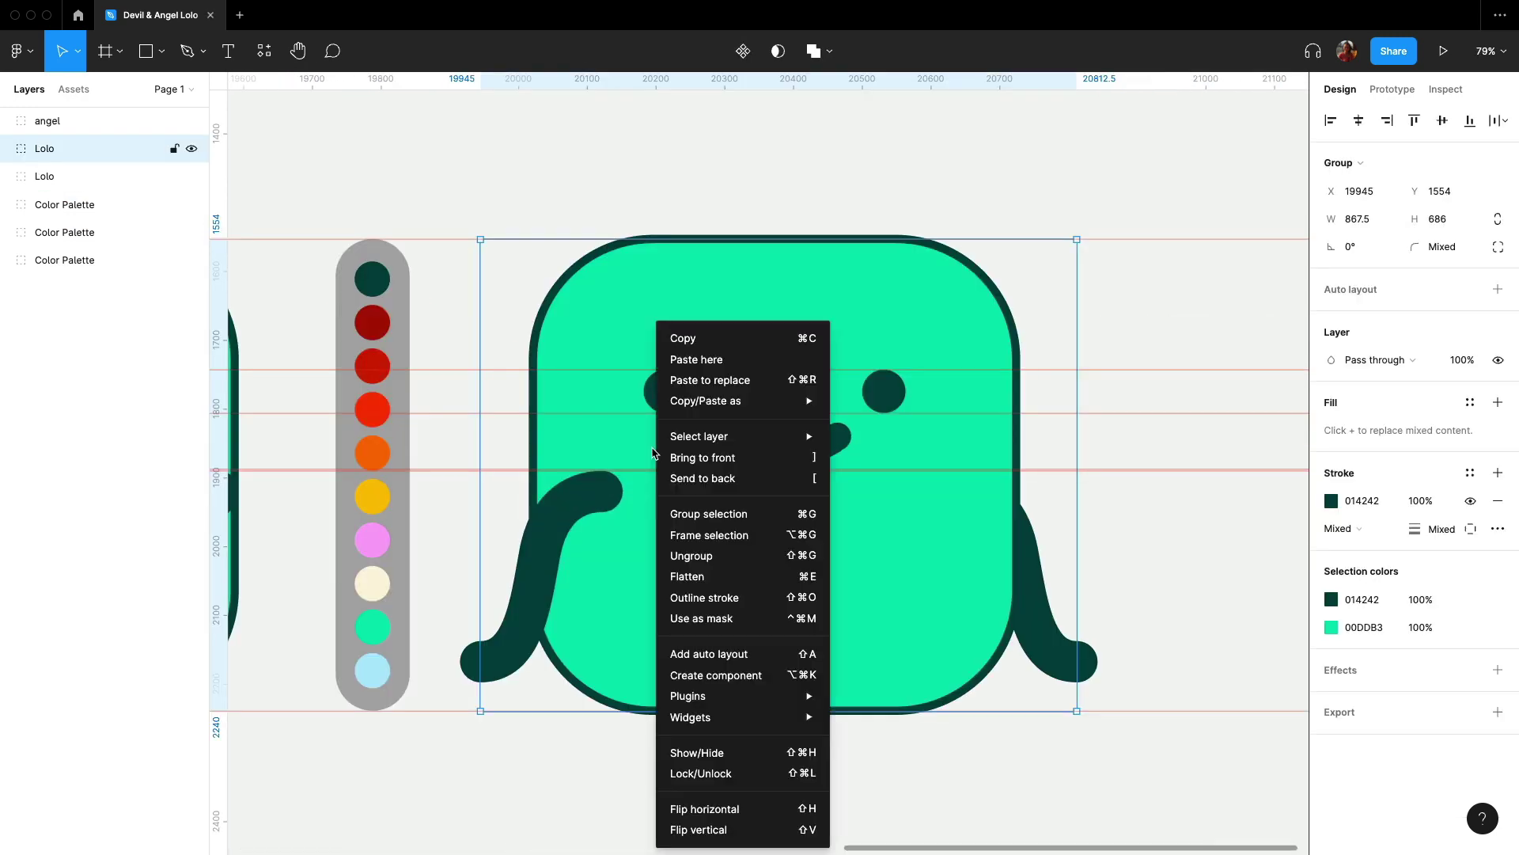
click(697, 555)
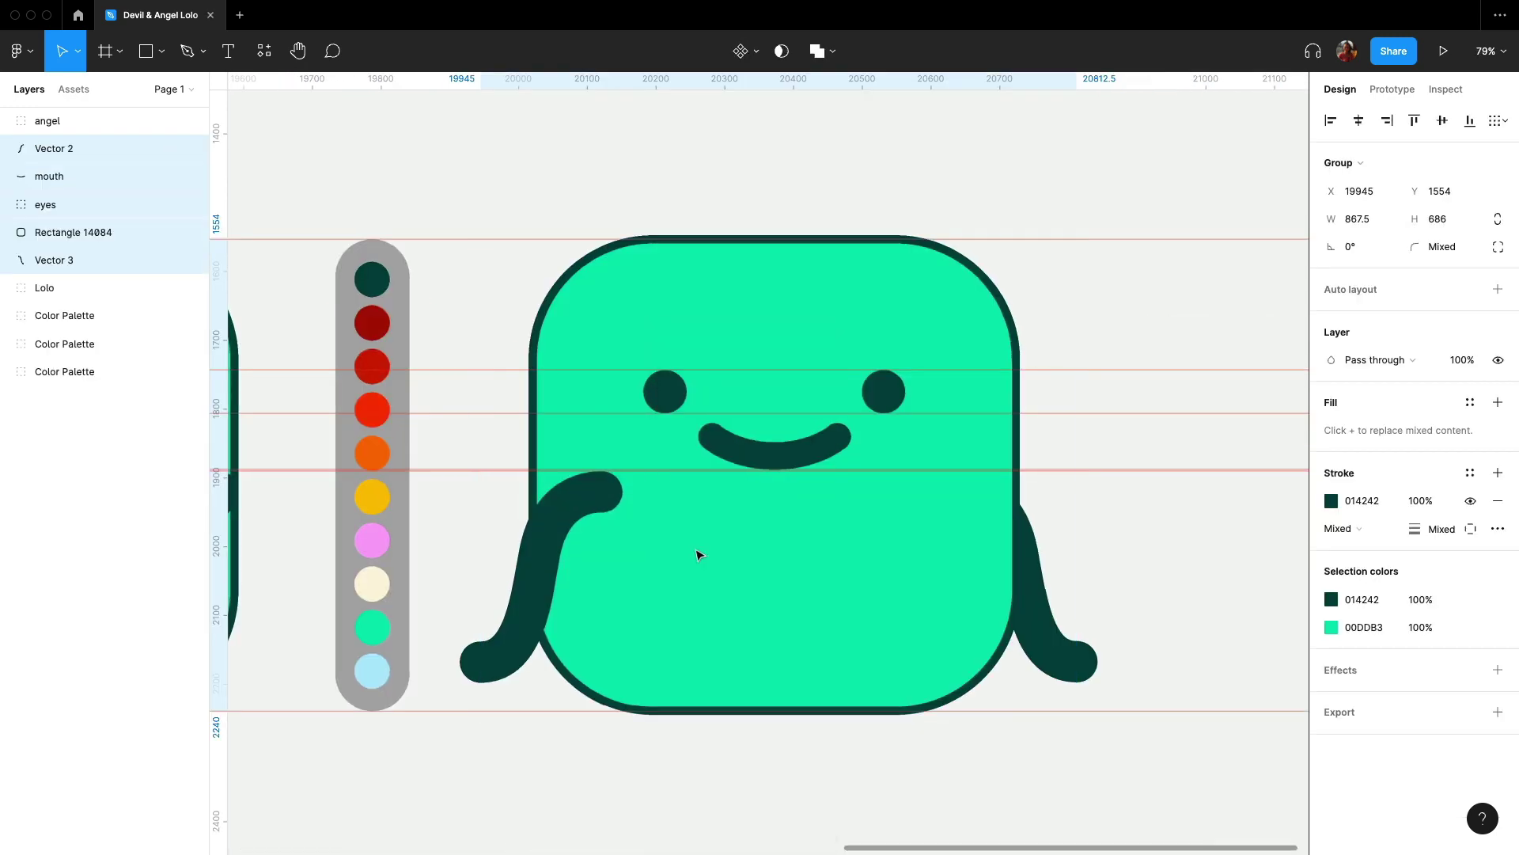
click(1129, 513)
ctrl+scroll(875, 400, up, 5)
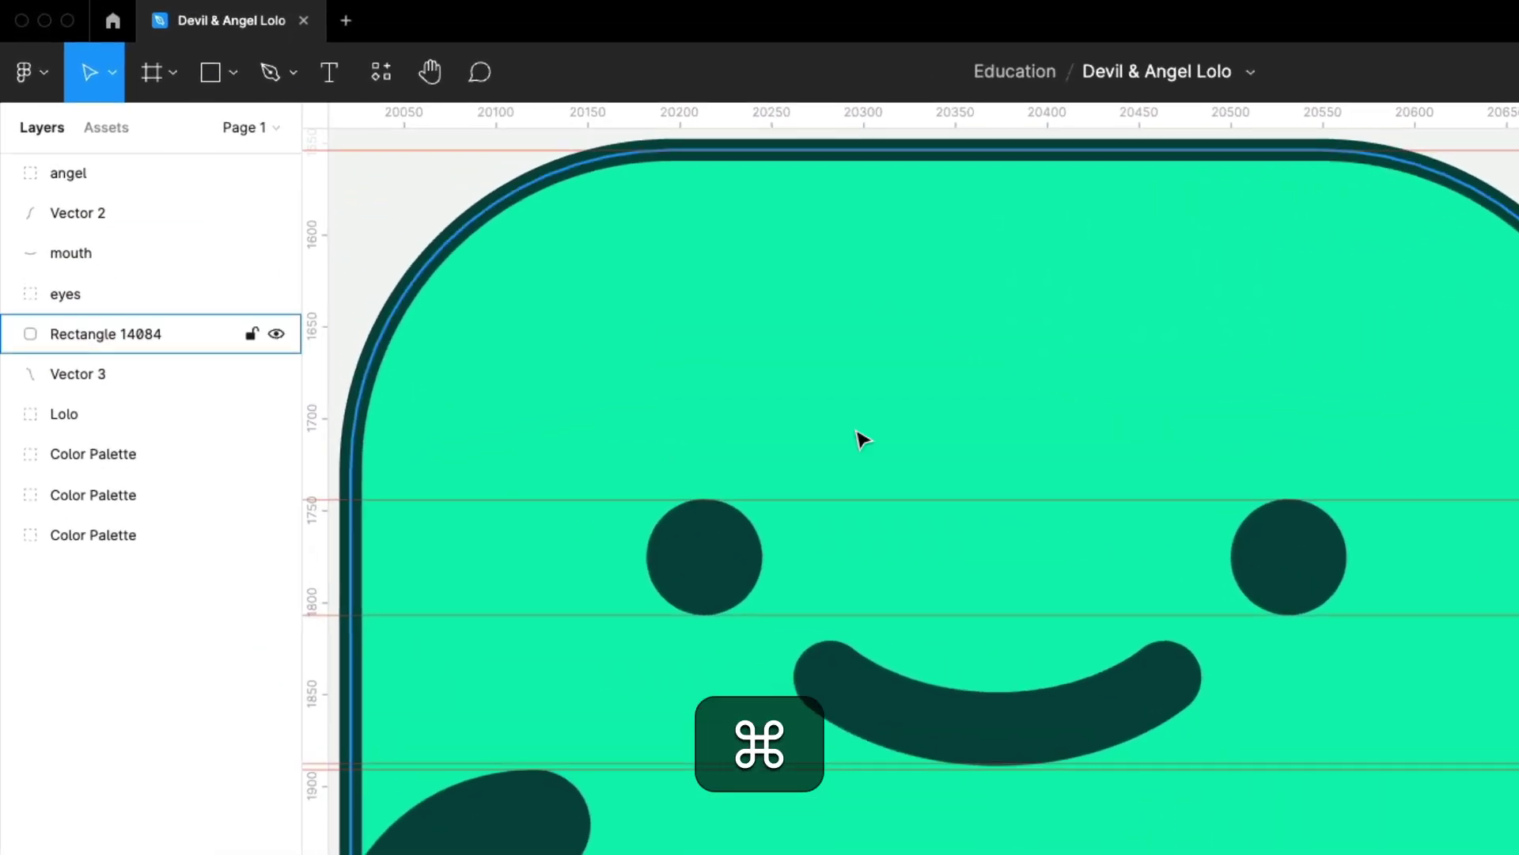
Draw a 76 × 76 square and tilt it over the upper inner part of the new Lolo's right-hand eye.
click(211, 72)
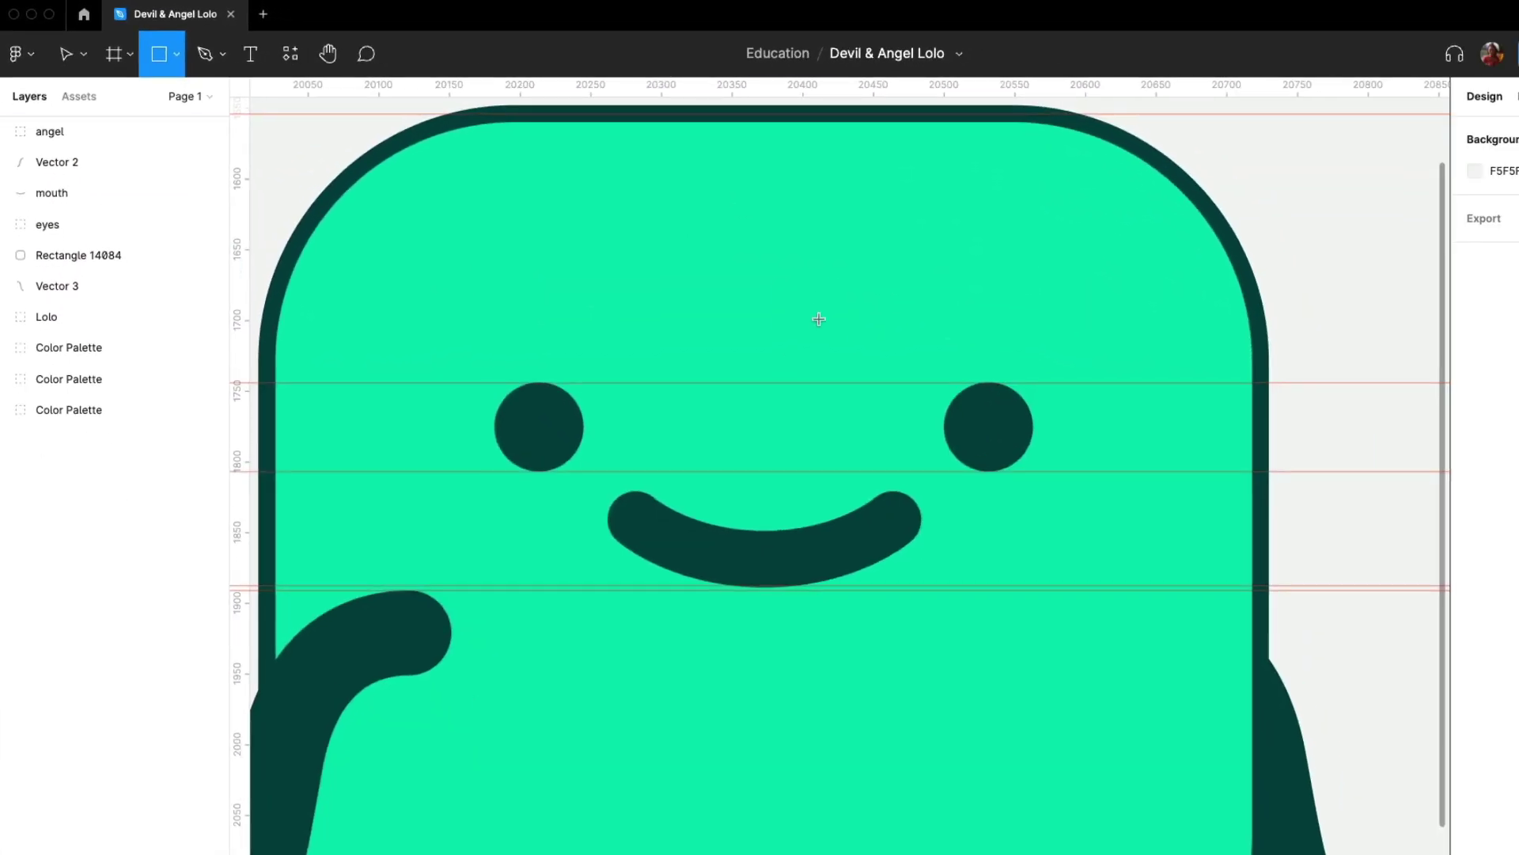
drag(1028, 379, 1038, 388)
drag(824, 322, 888, 388)
drag(898, 273, 958, 354)
scroll(841, 336, down, 1)
drag(839, 332, 947, 350)
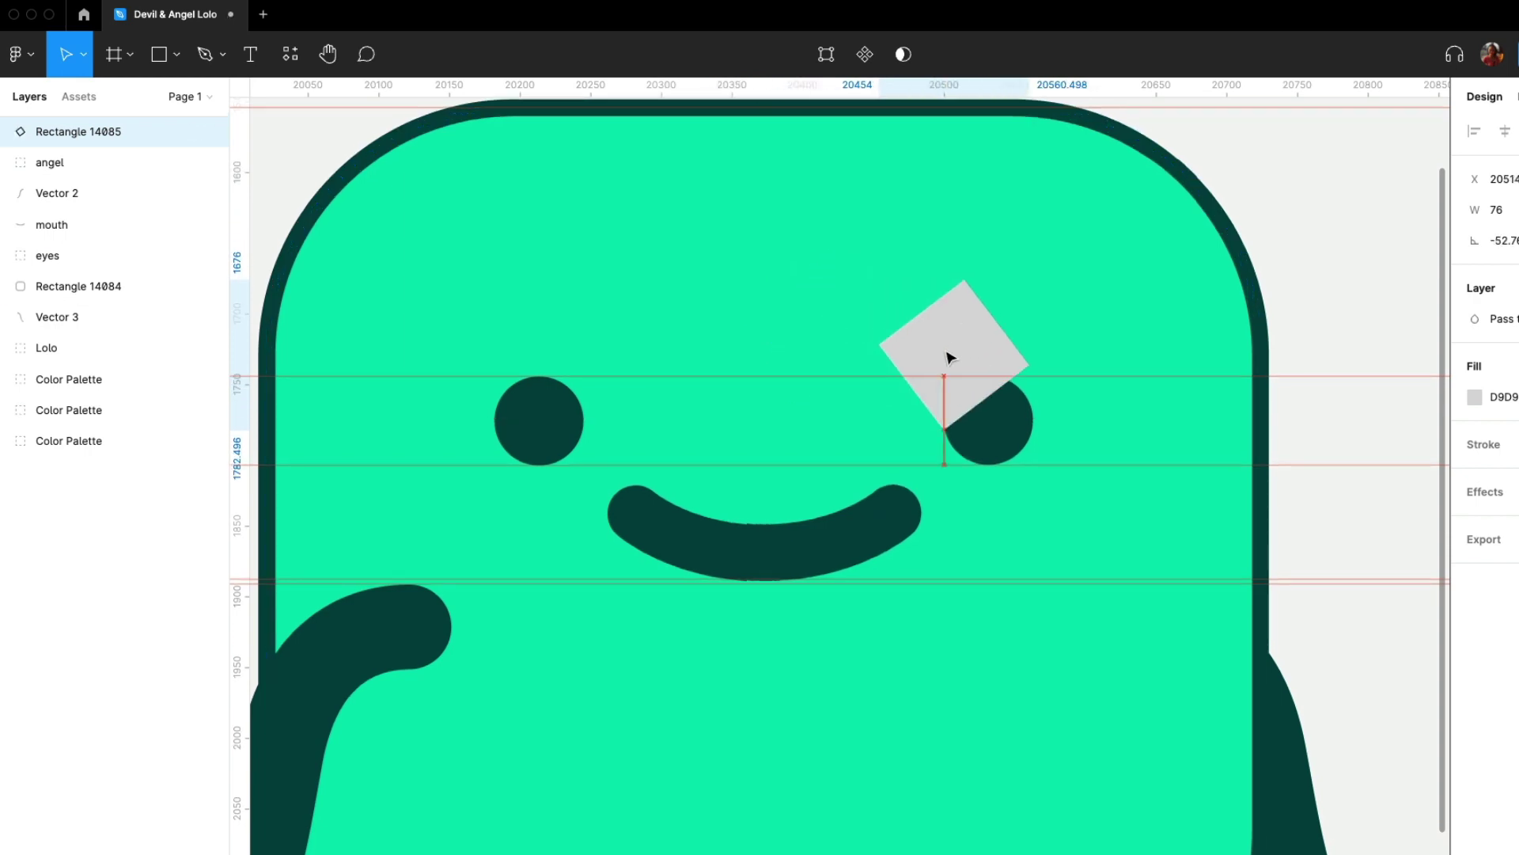
Ungroup the eyes and subtract the tilted square from the right-hand eye circle.
right_click(1018, 407)
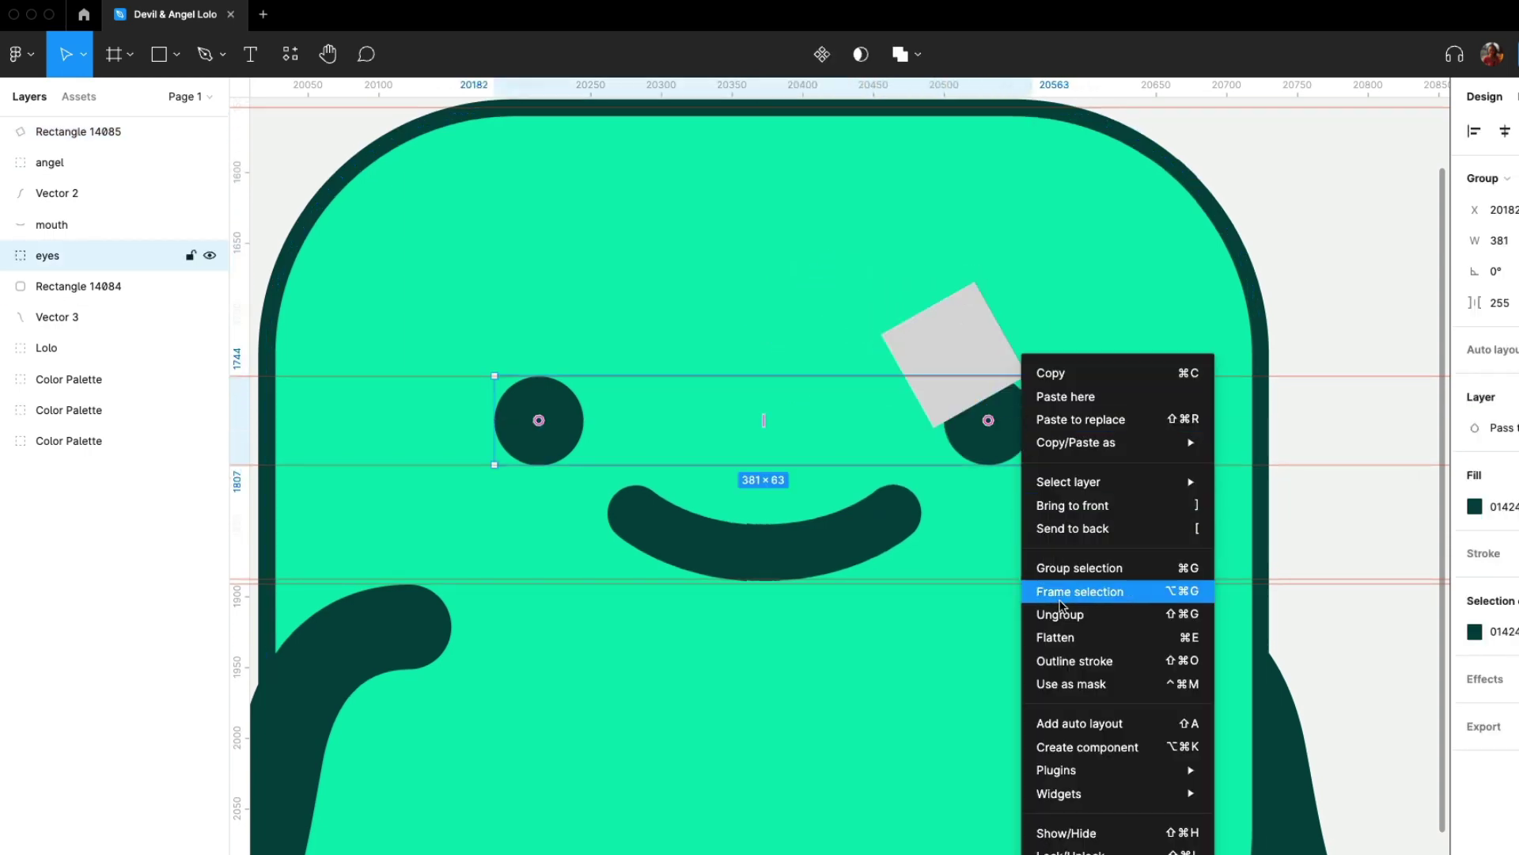
click(1061, 614)
click(1013, 378)
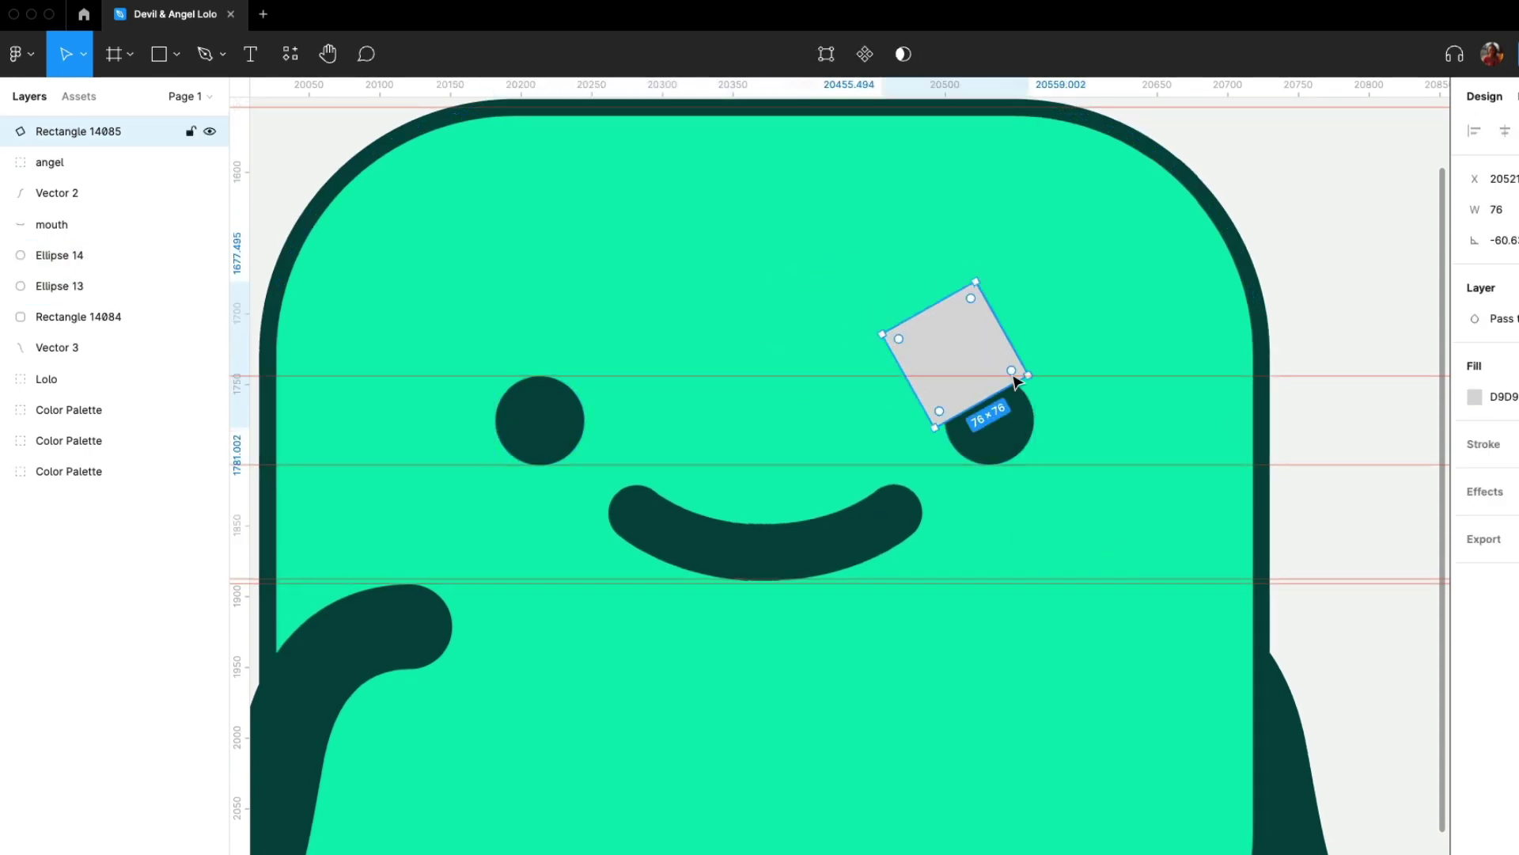
shift+click(1021, 439)
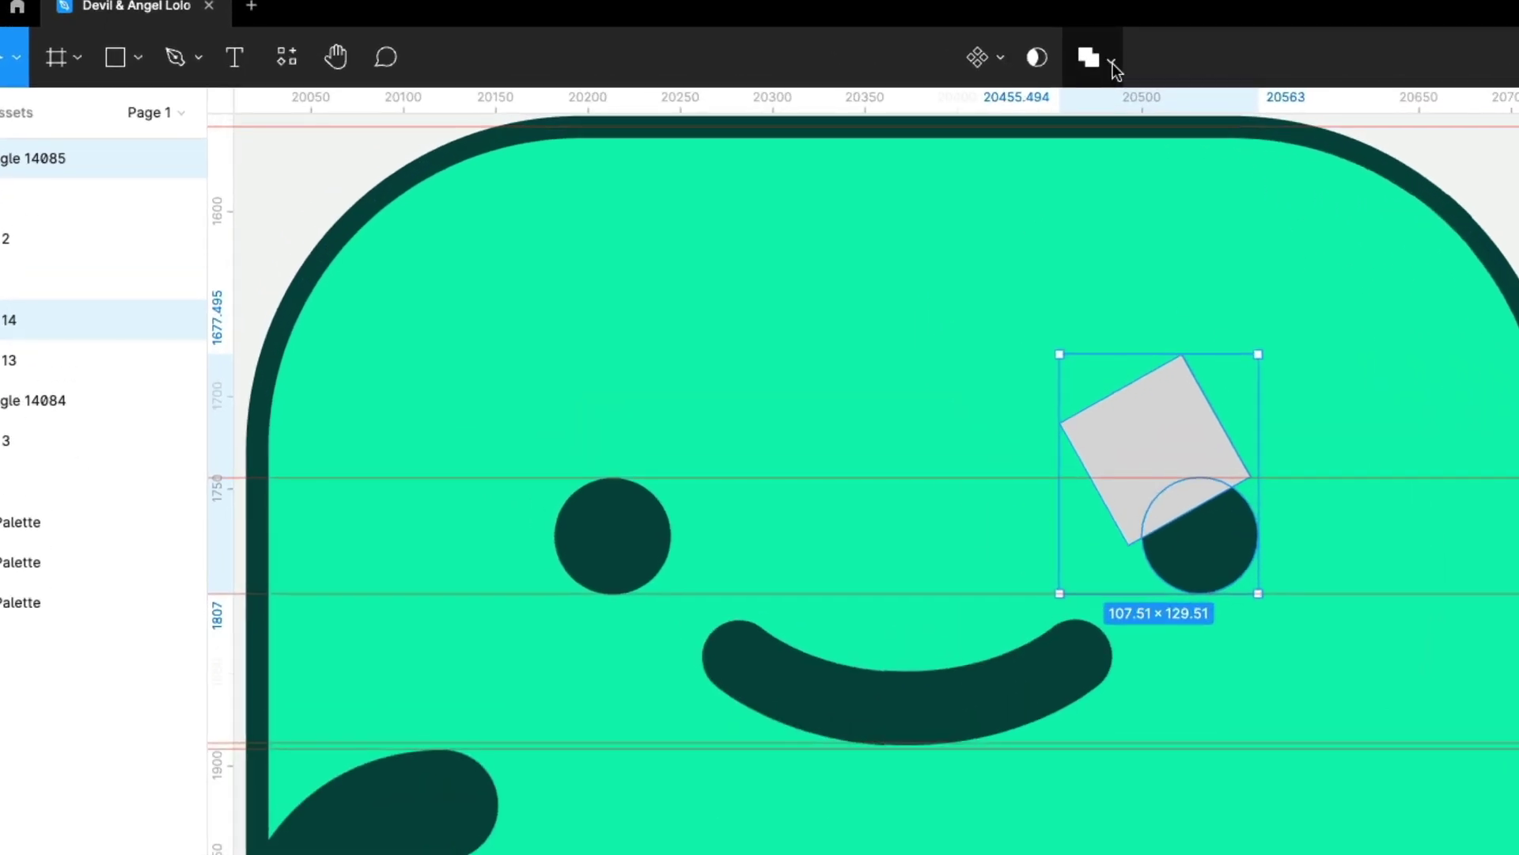
click(1112, 63)
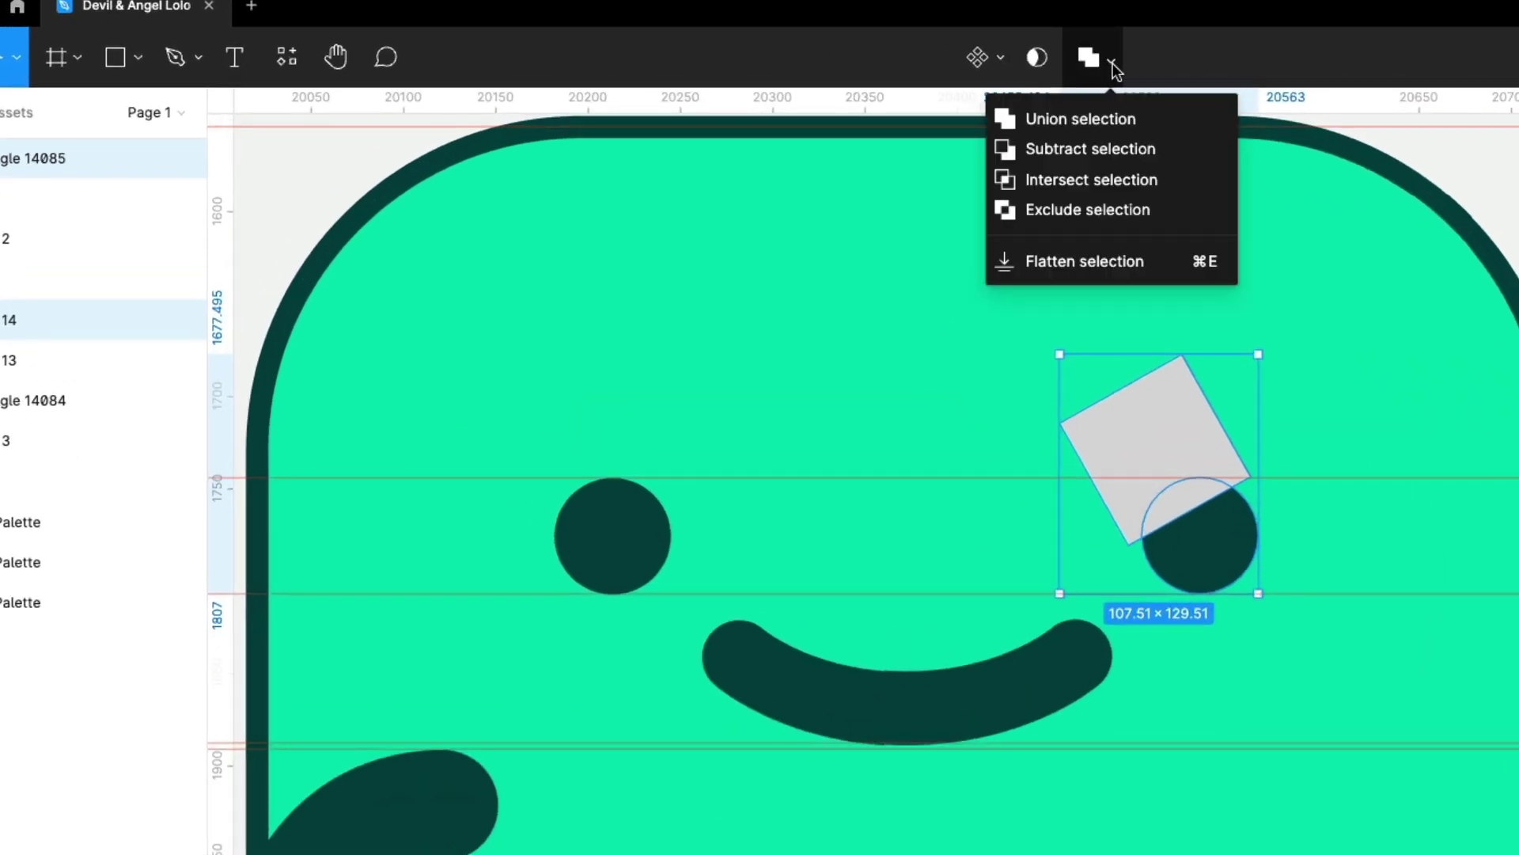
click(1108, 149)
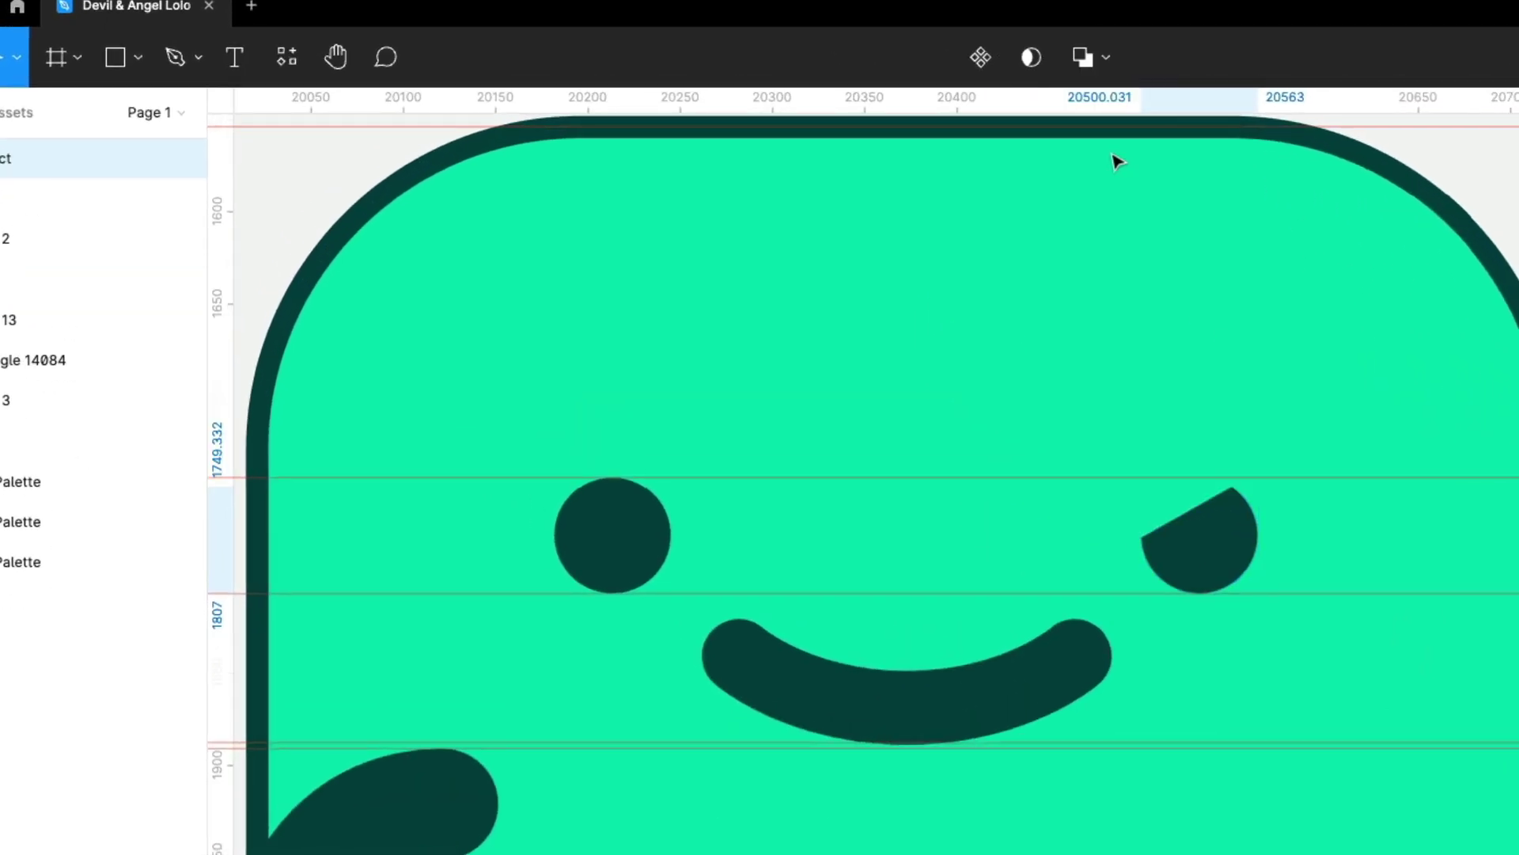
scroll(1013, 383, down, 3)
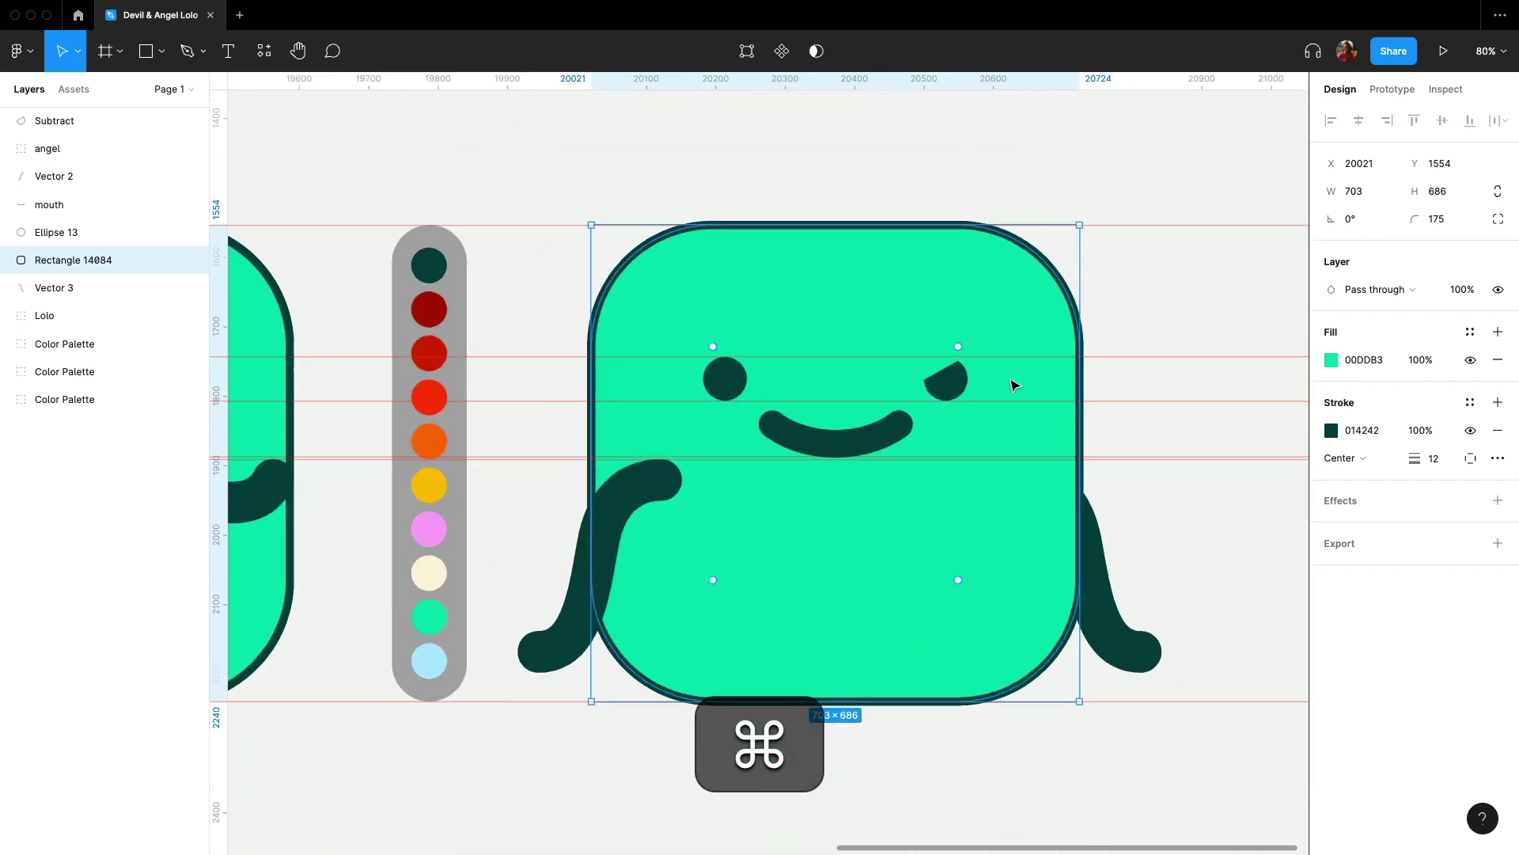
Fill the cut eye with the palette's yellow FFBF00 and add a Center-aligned stroke of 12.
key(i)
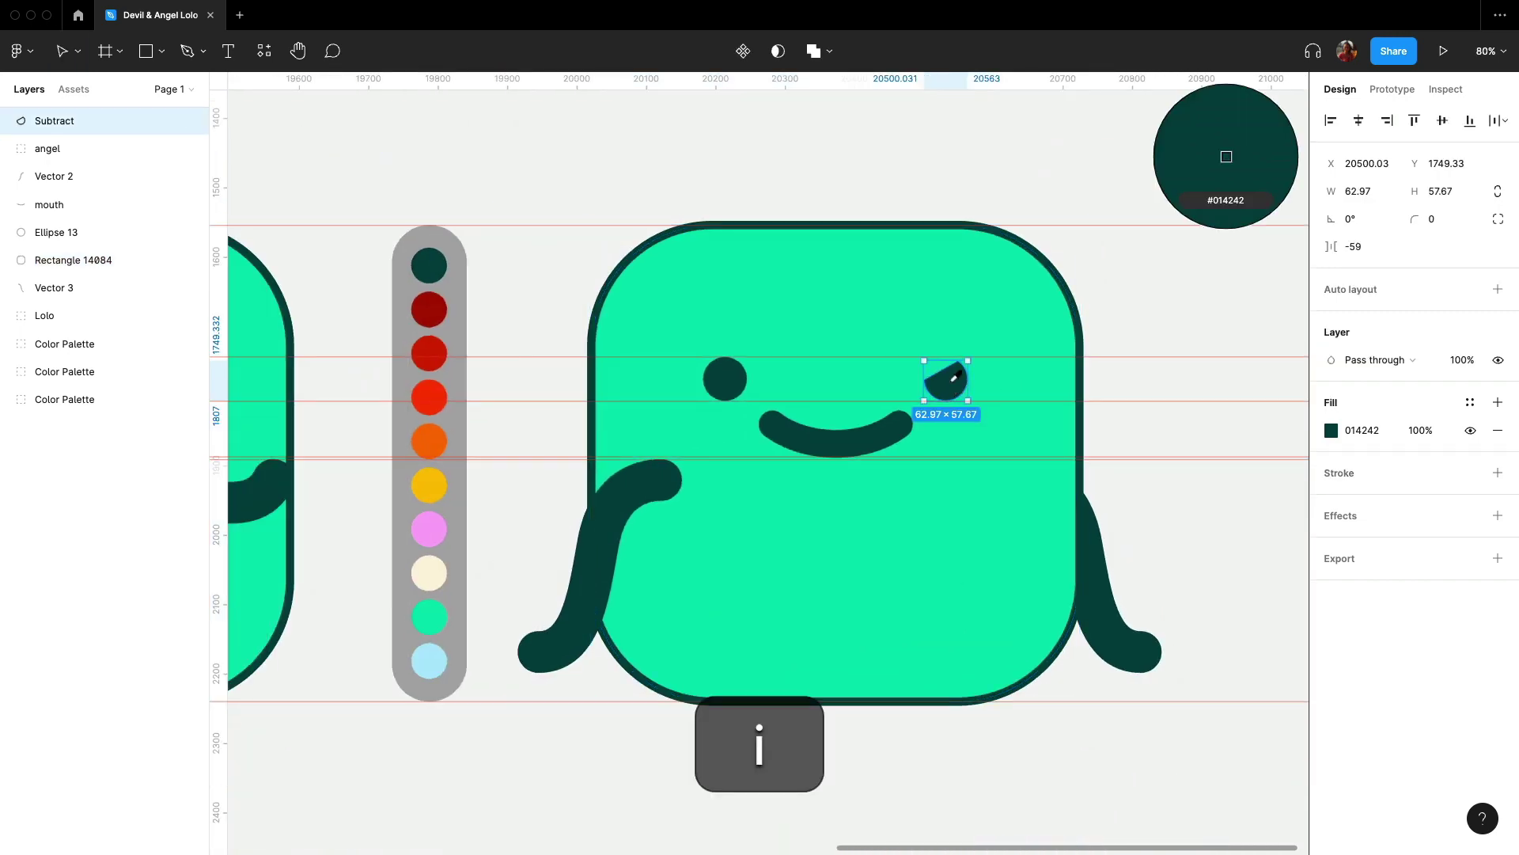
click(437, 483)
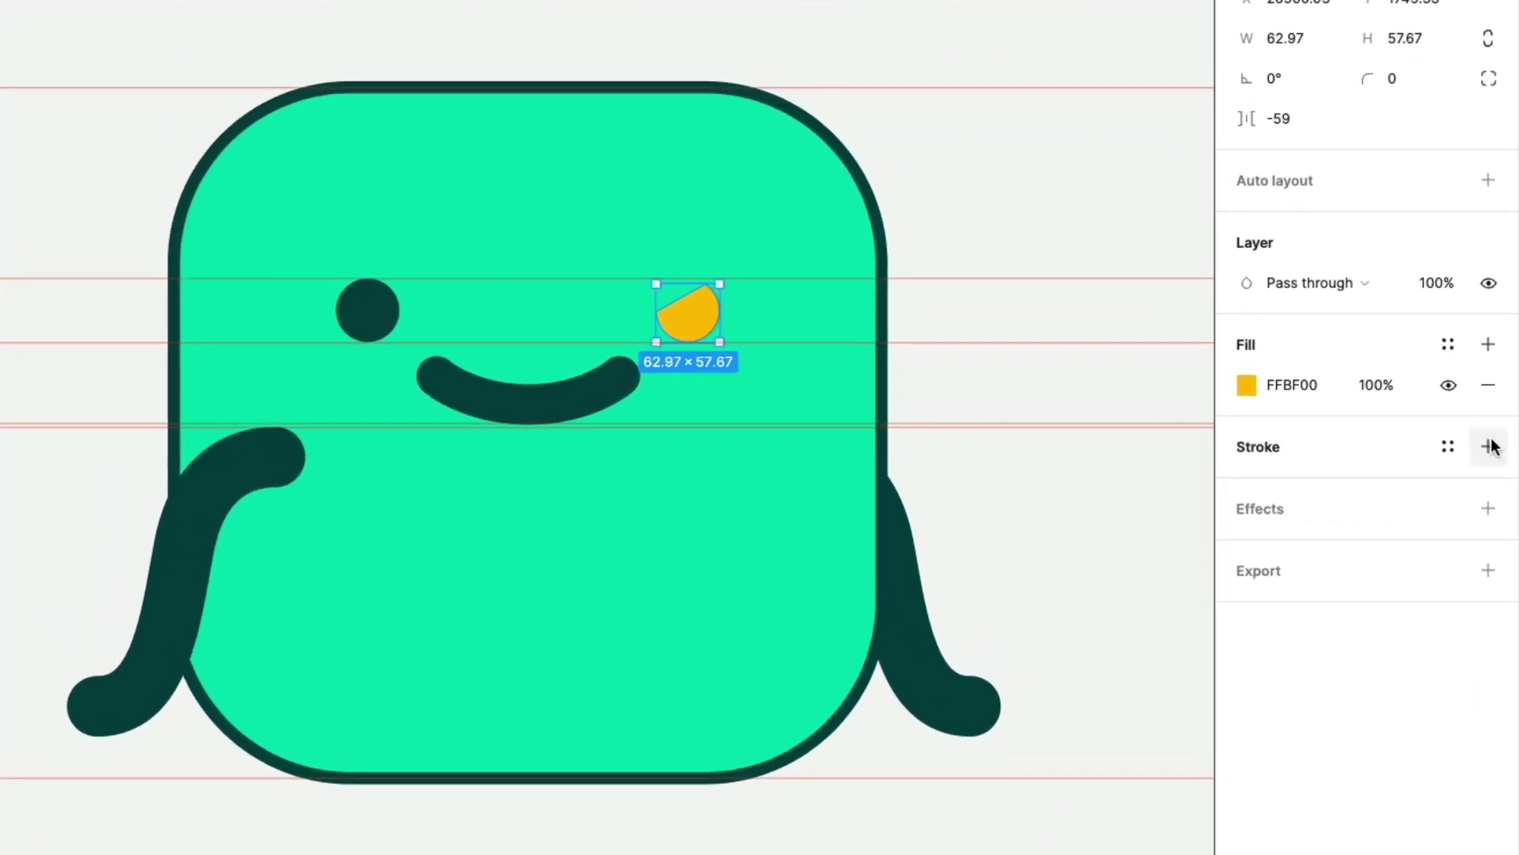
click(1497, 473)
scroll(654, 341, up, 5)
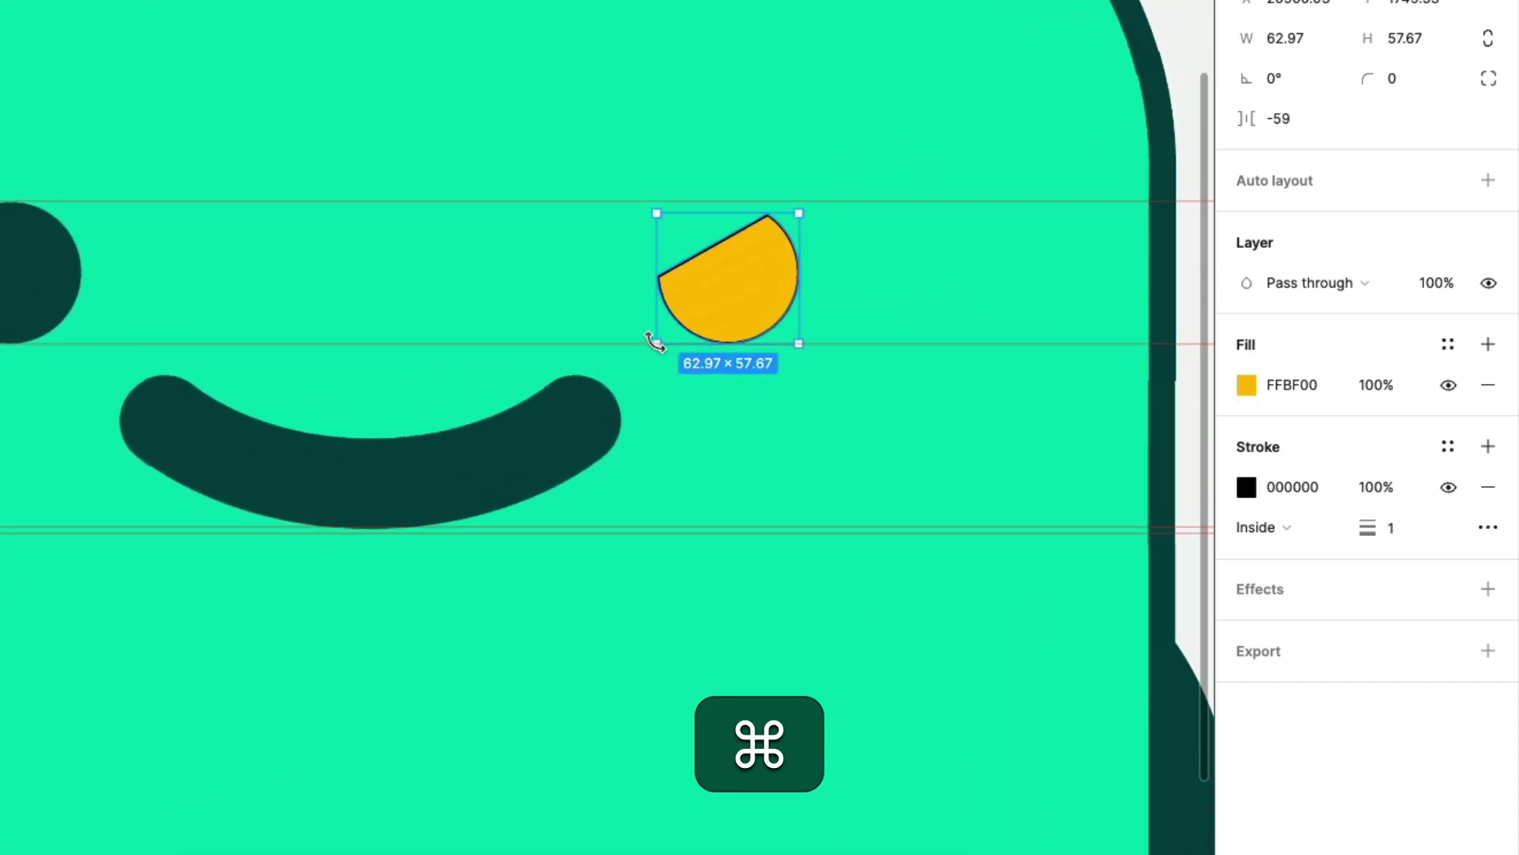
click(1279, 529)
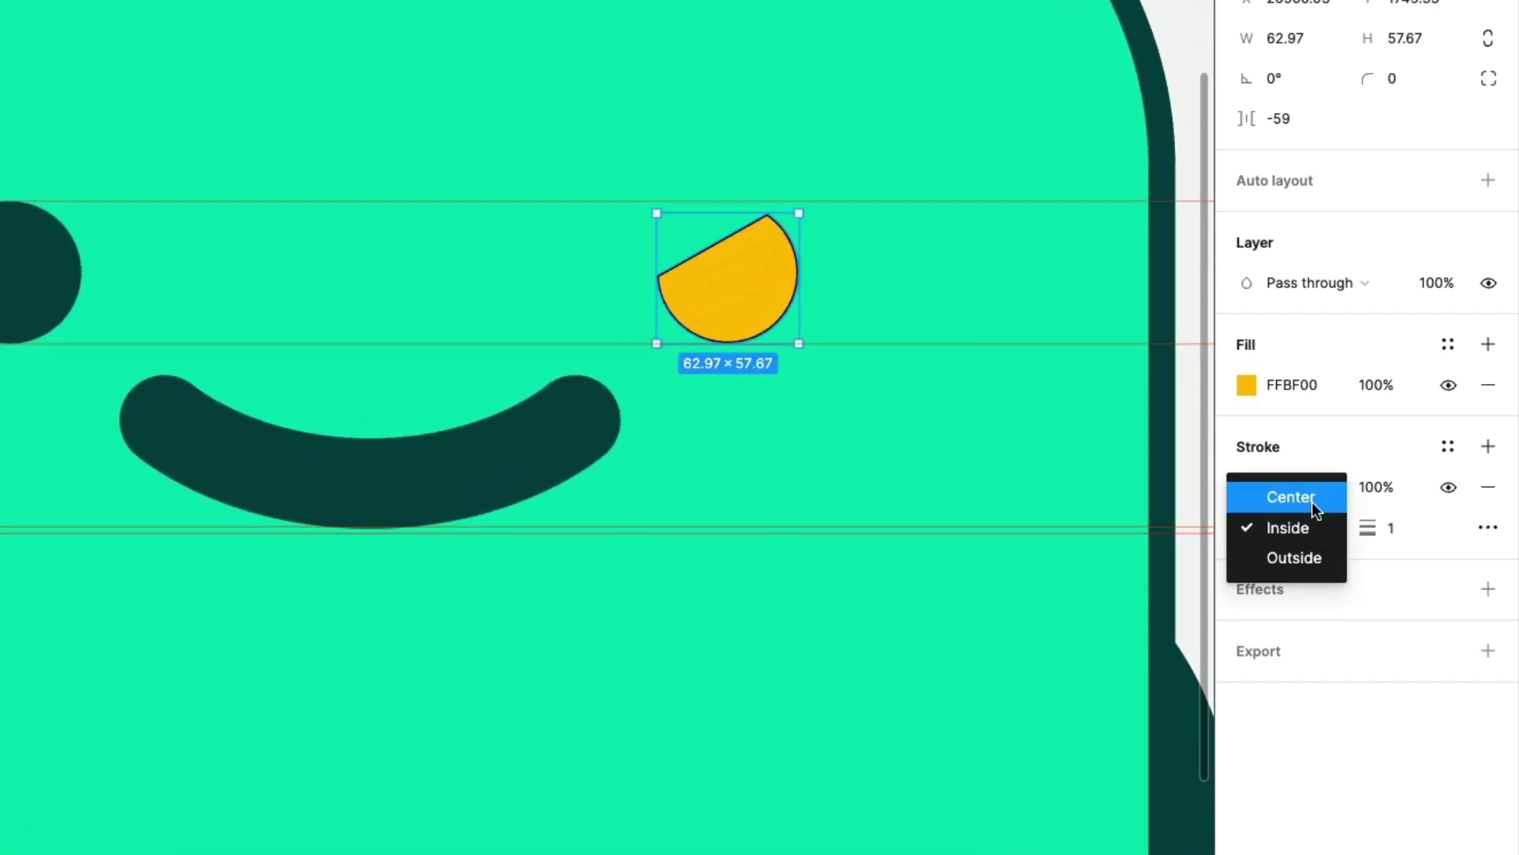
click(1312, 502)
click(1408, 530)
text(12)
key(Return)
Set the yellow eye's stroke join to round.
click(1487, 527)
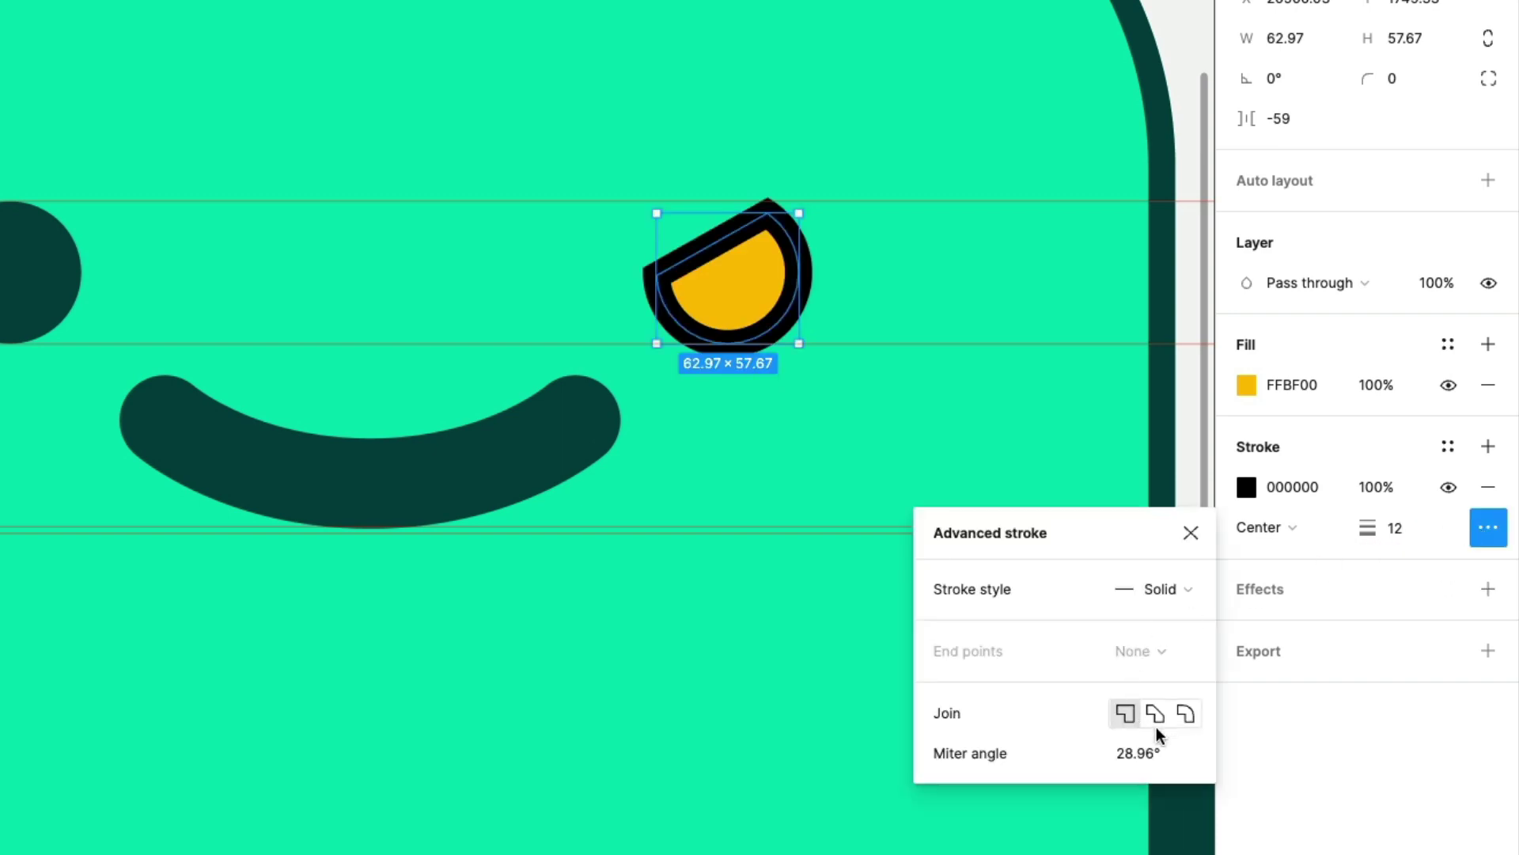
click(1185, 714)
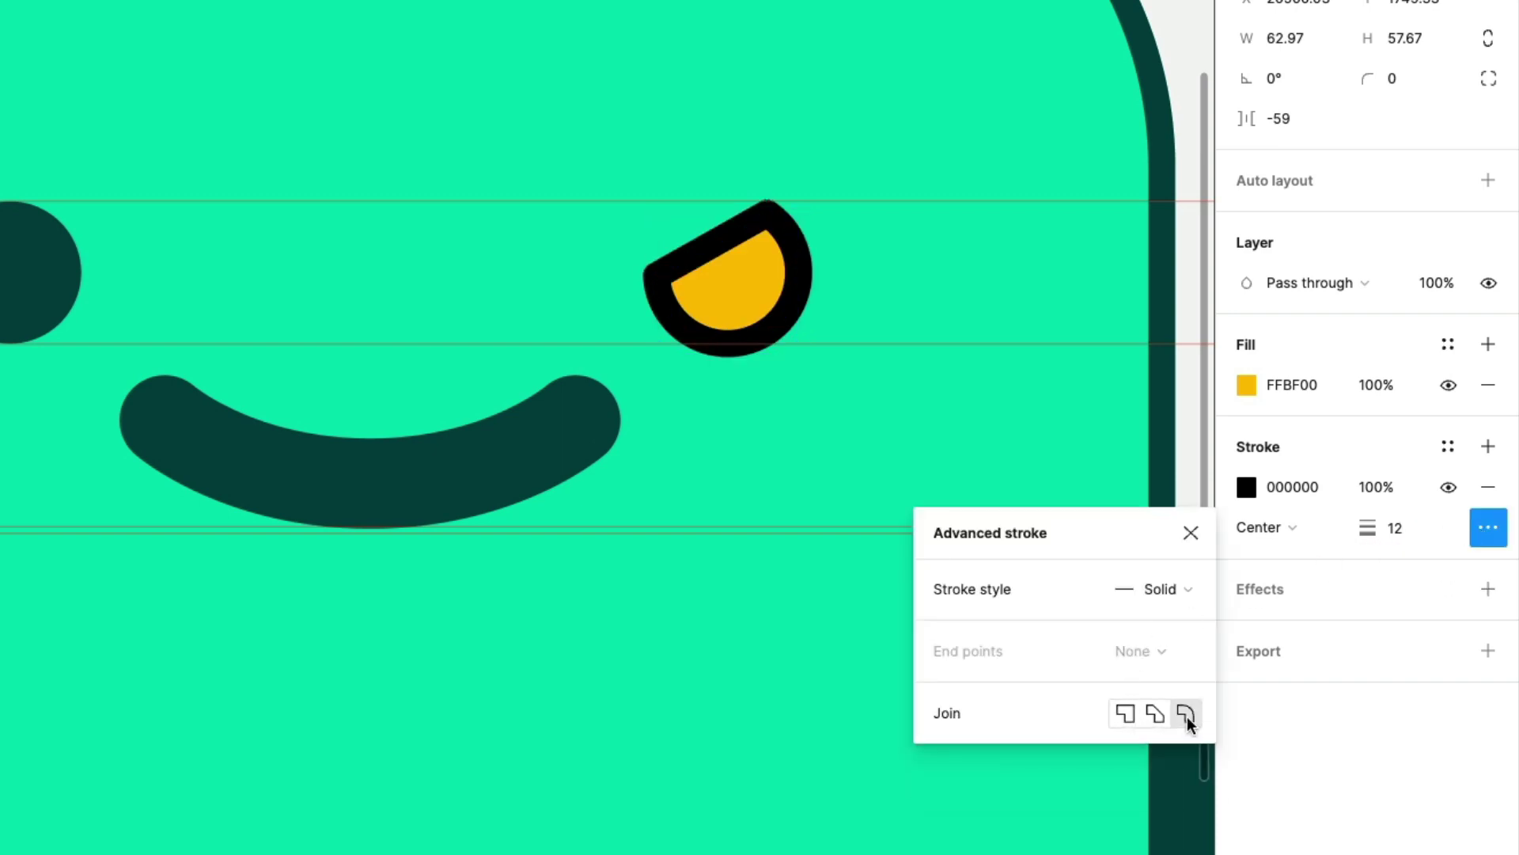
click(1191, 533)
Set the yellow eye's stroke color to 014242 by sampling the dark green circle in the palette.
scroll(771, 514, down, 5)
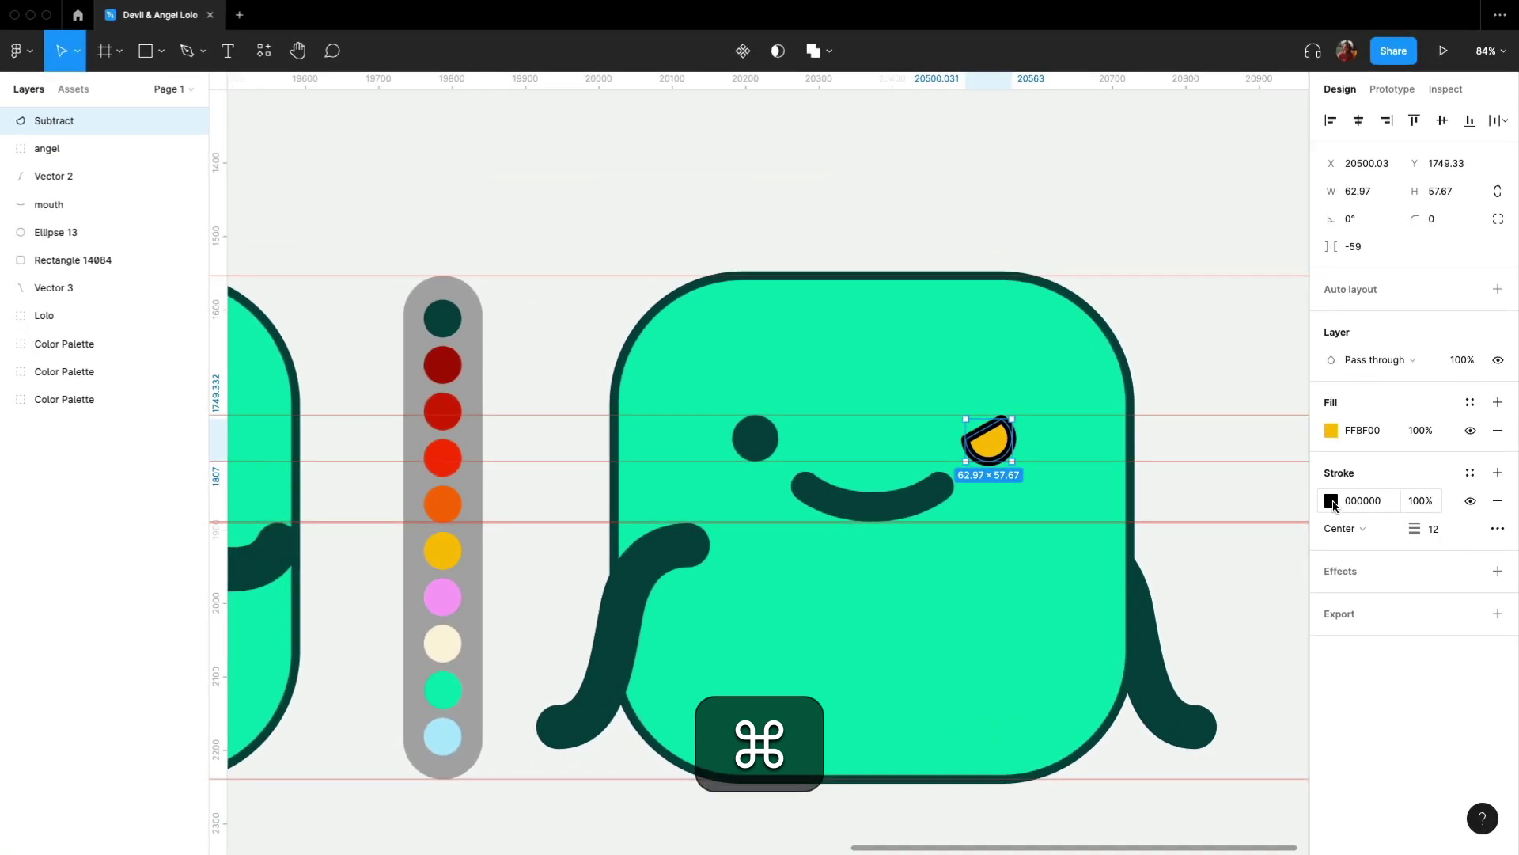
click(1236, 493)
click(1125, 661)
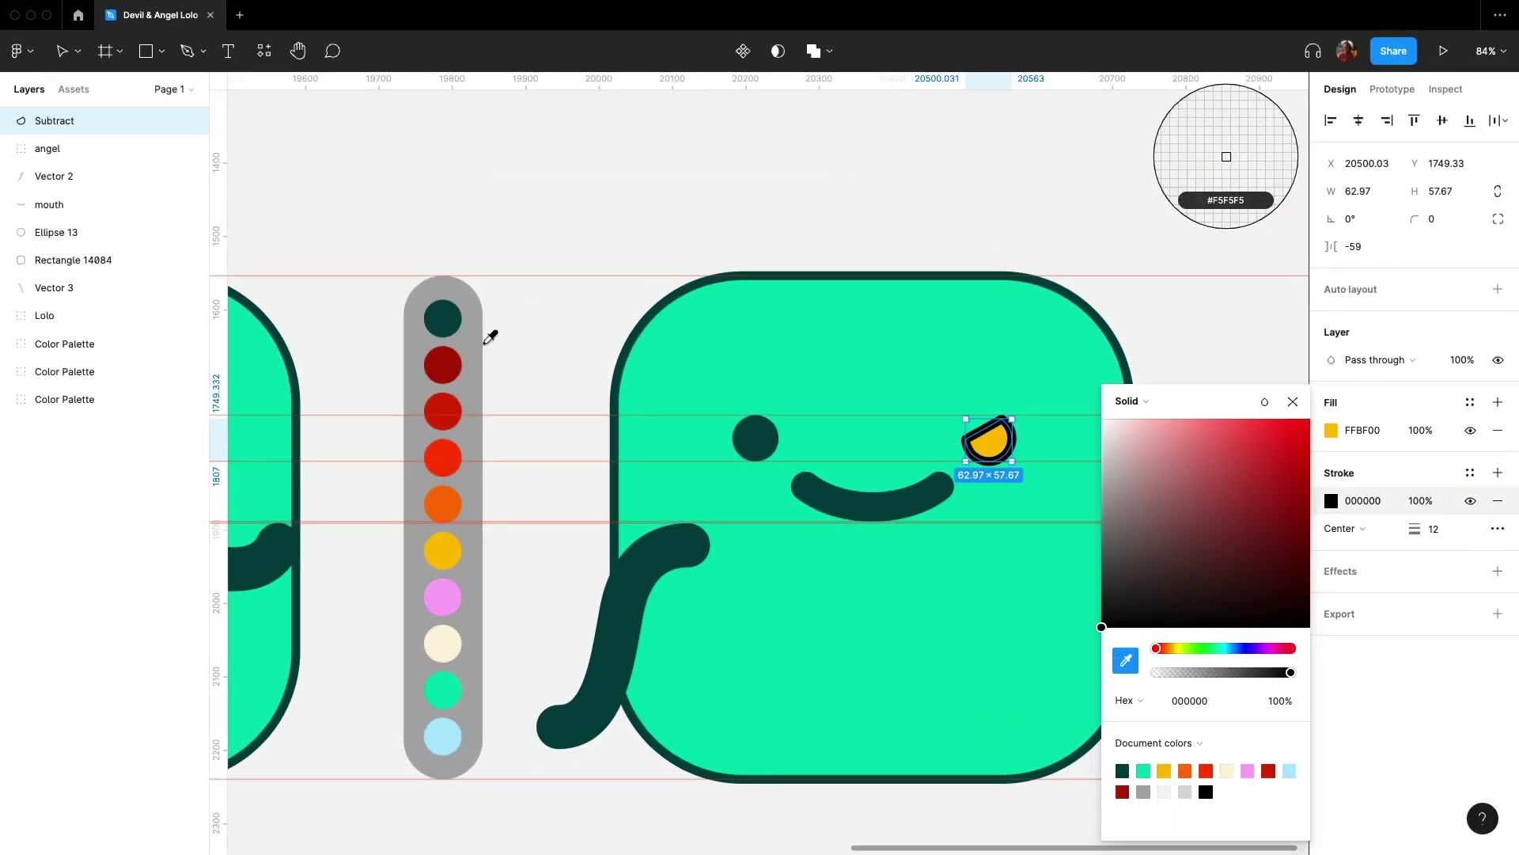
click(443, 319)
click(1293, 401)
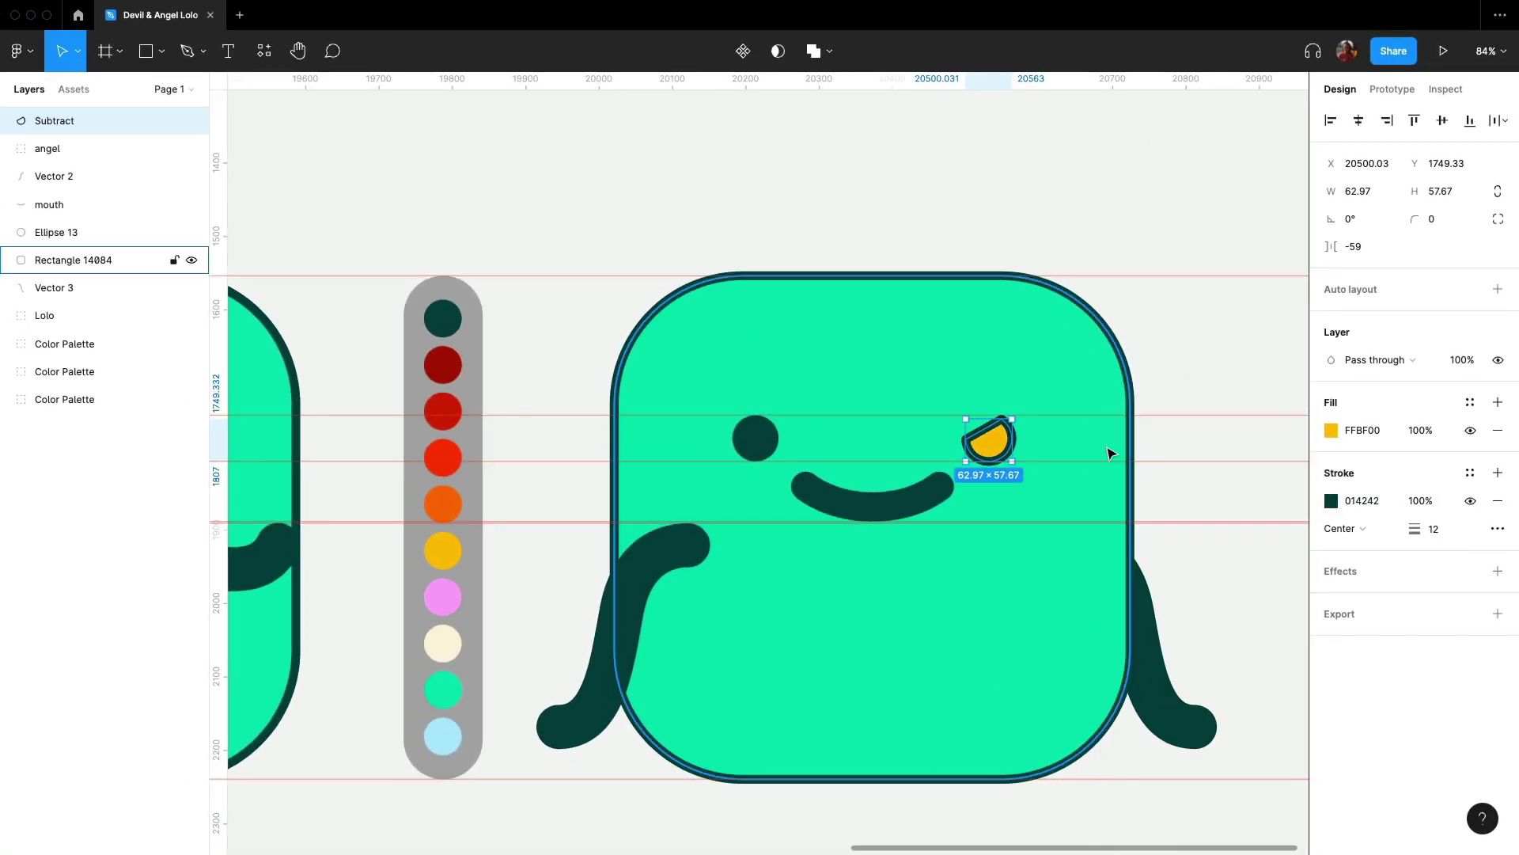
Place a horizontally flipped copy of the yellow eye over the other eye and delete the original circle beneath.
alt+drag(1000, 446, 766, 448)
right_click(766, 449)
click(831, 807)
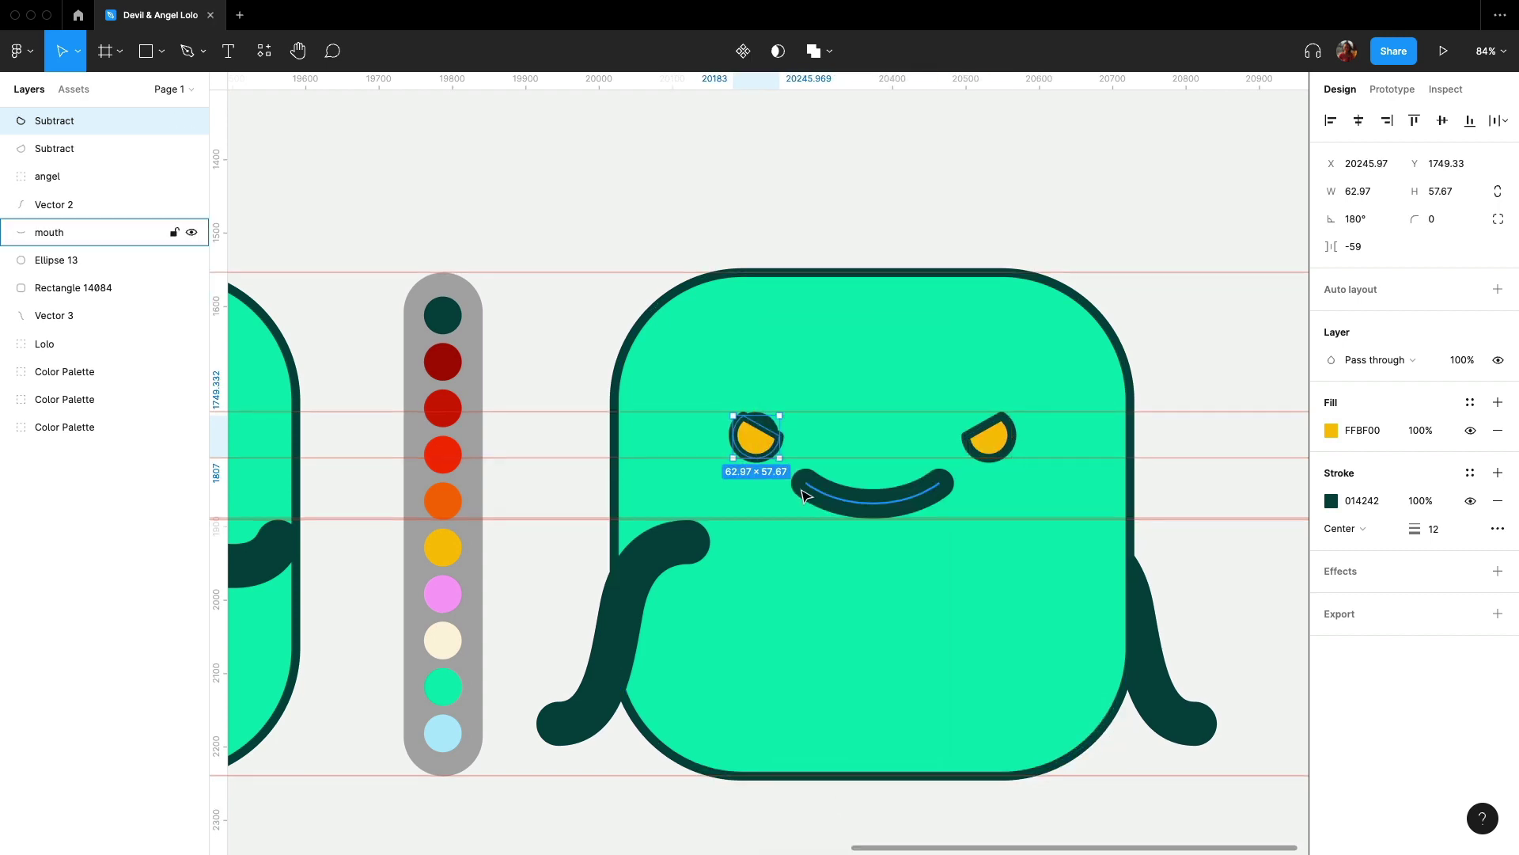
scroll(652, 421, up, 5)
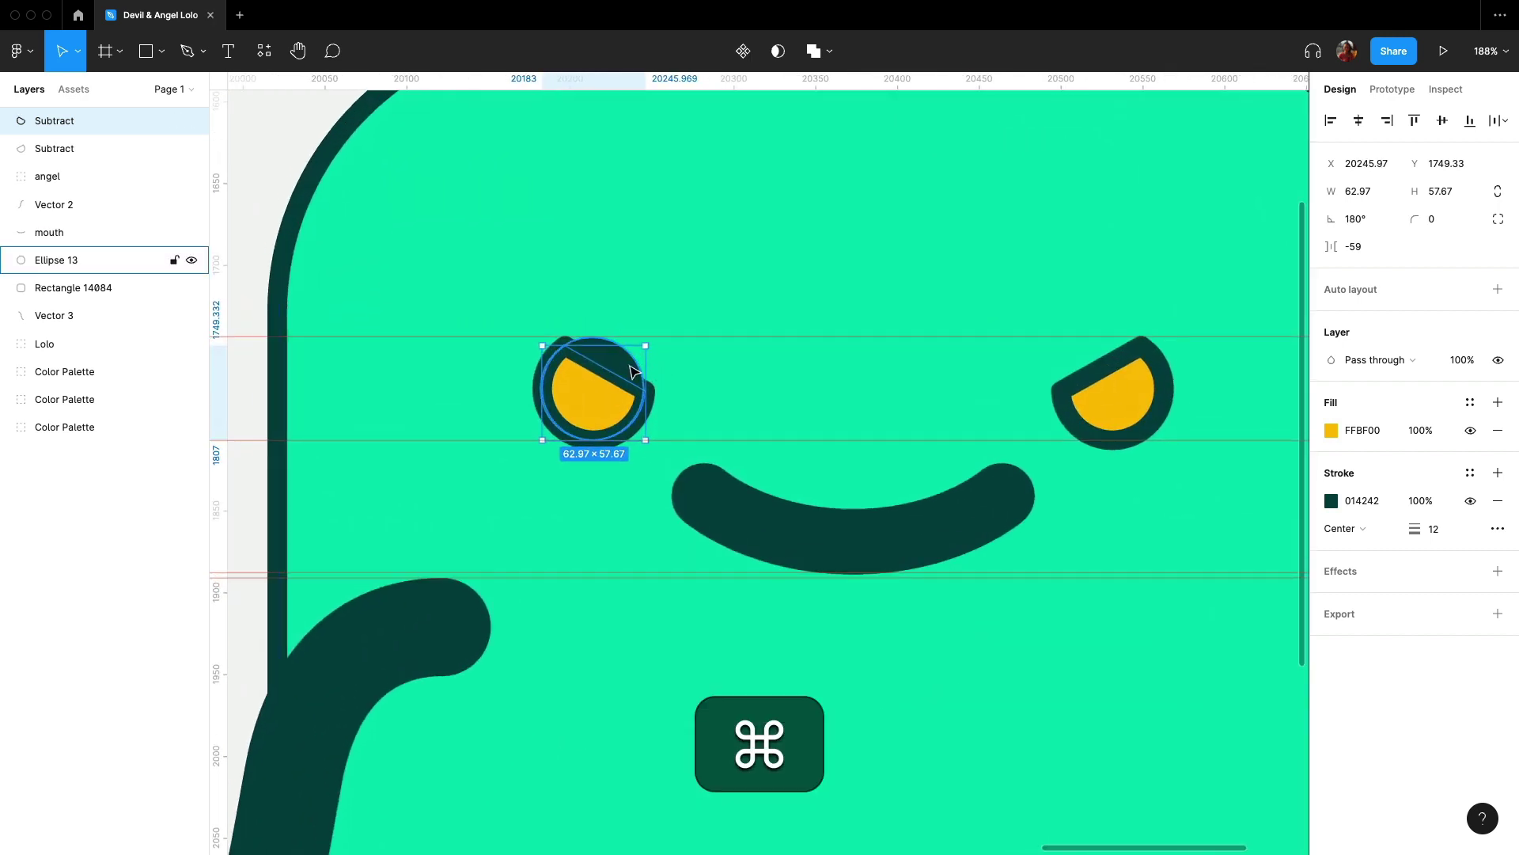
key(BackSpace)
Set the mouth's stroke weight to 60 and shrink its path to about 142 × 18, keeping it centered.
click(905, 532)
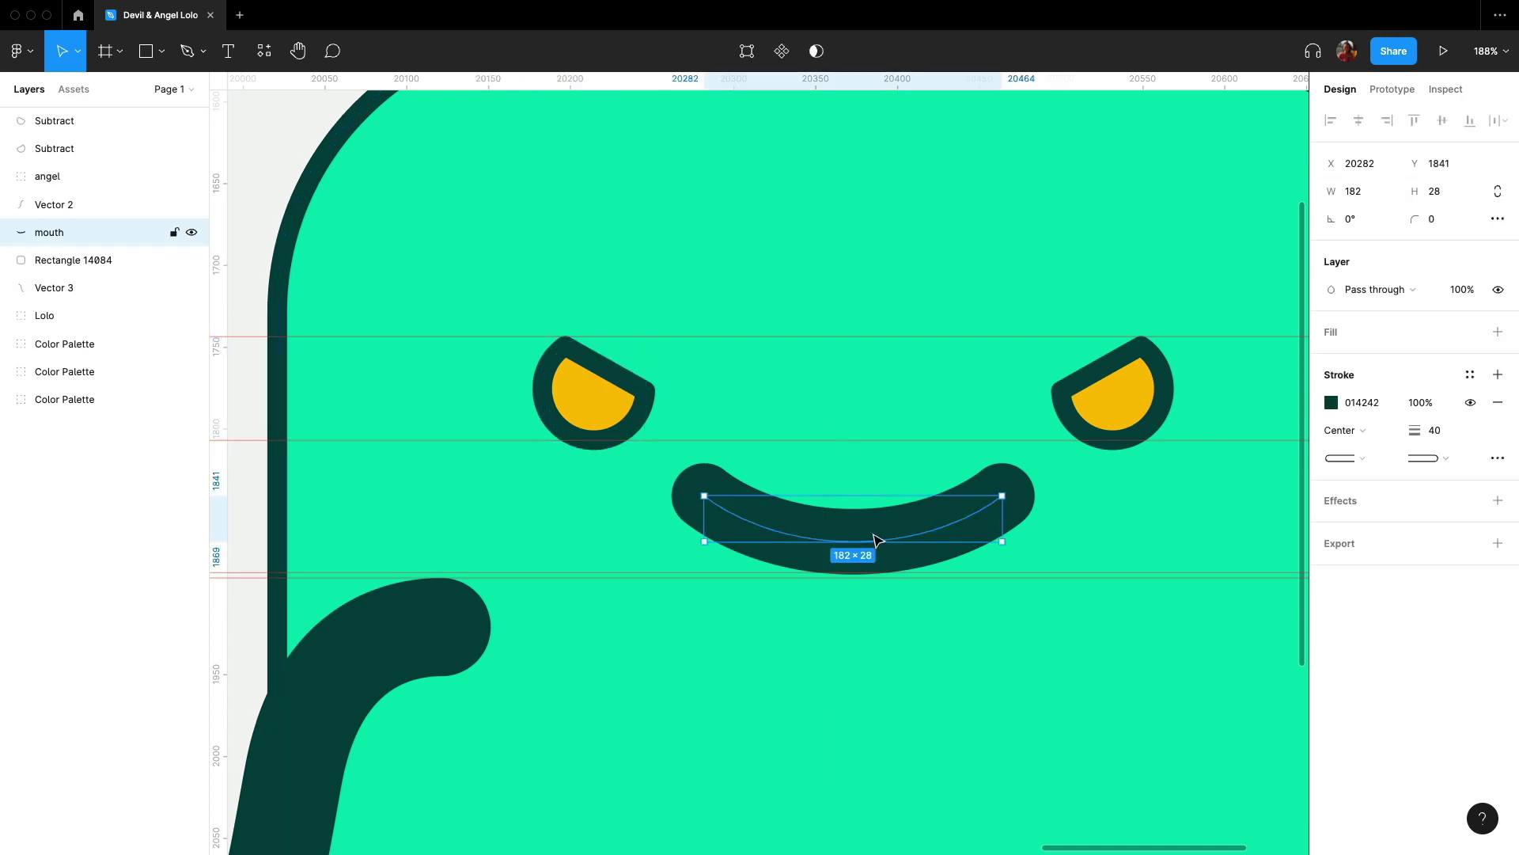
scroll(1079, 533, right, 2)
click(1452, 434)
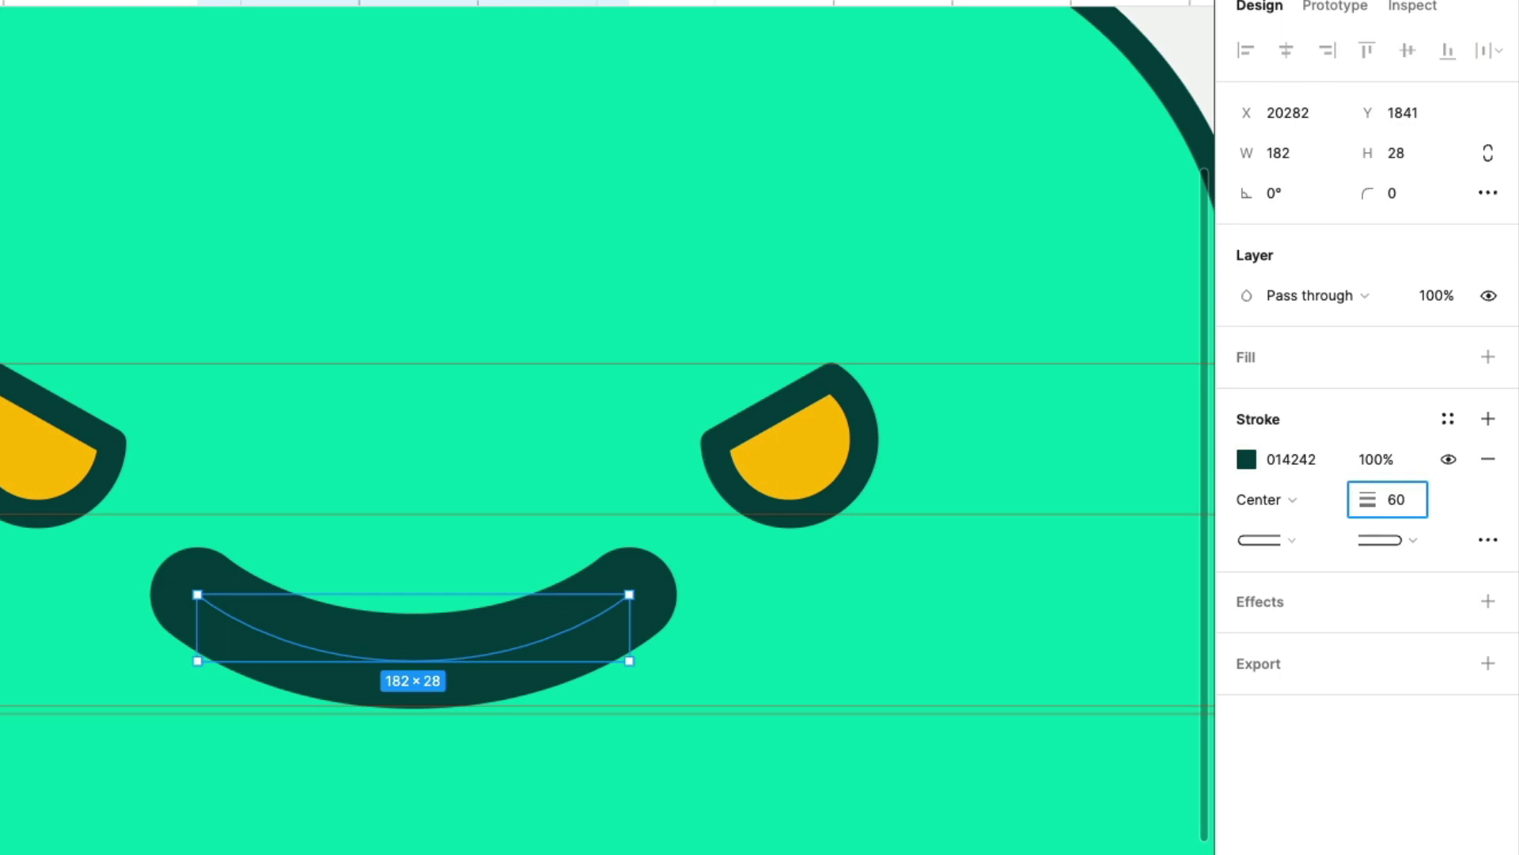
text(60)
key(Return)
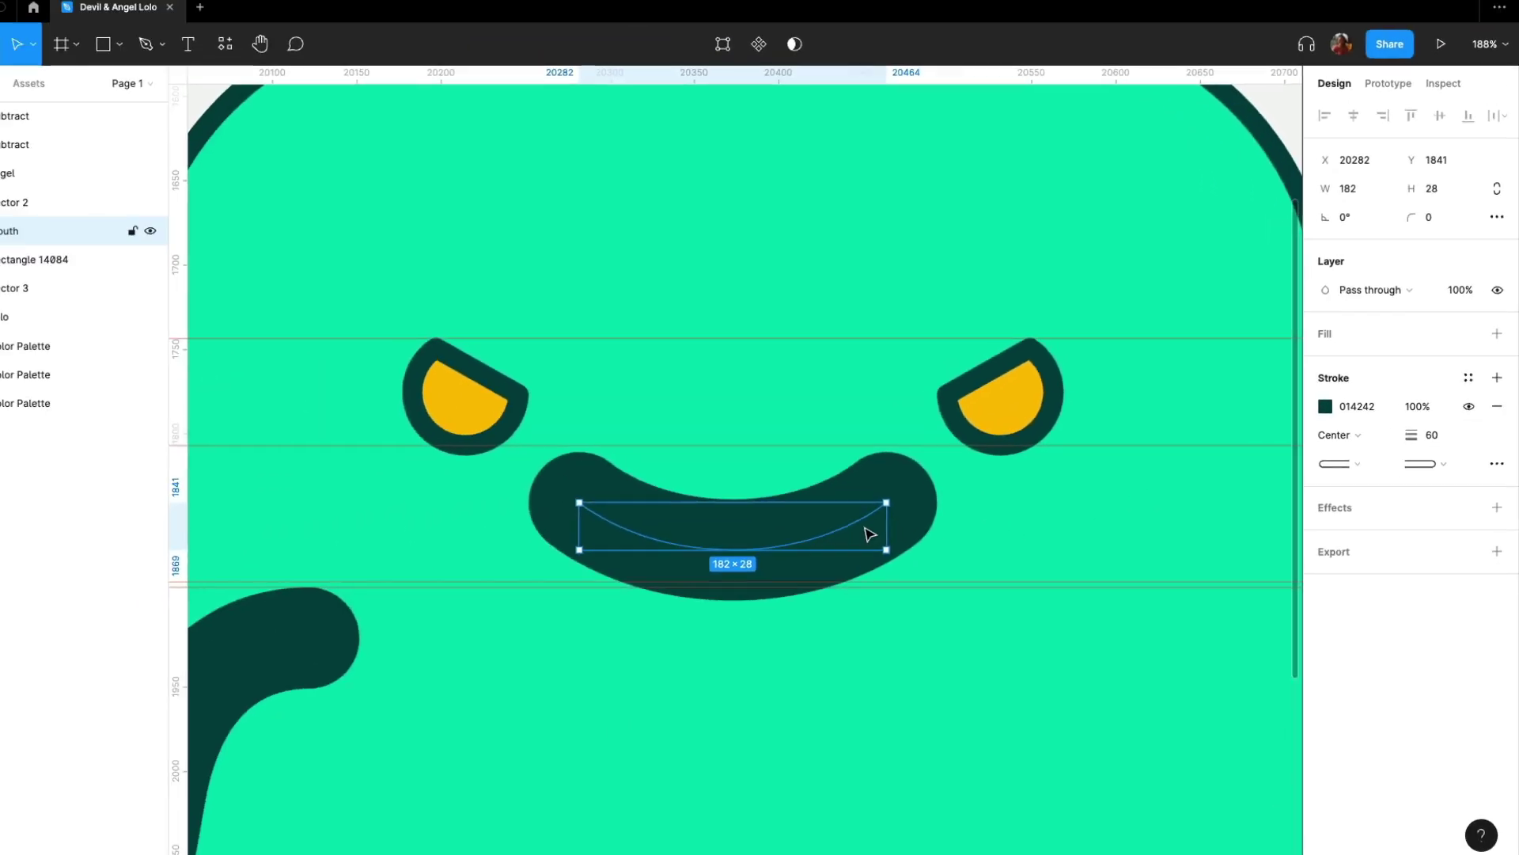
drag(629, 625, 587, 622)
drag(797, 542, 797, 525)
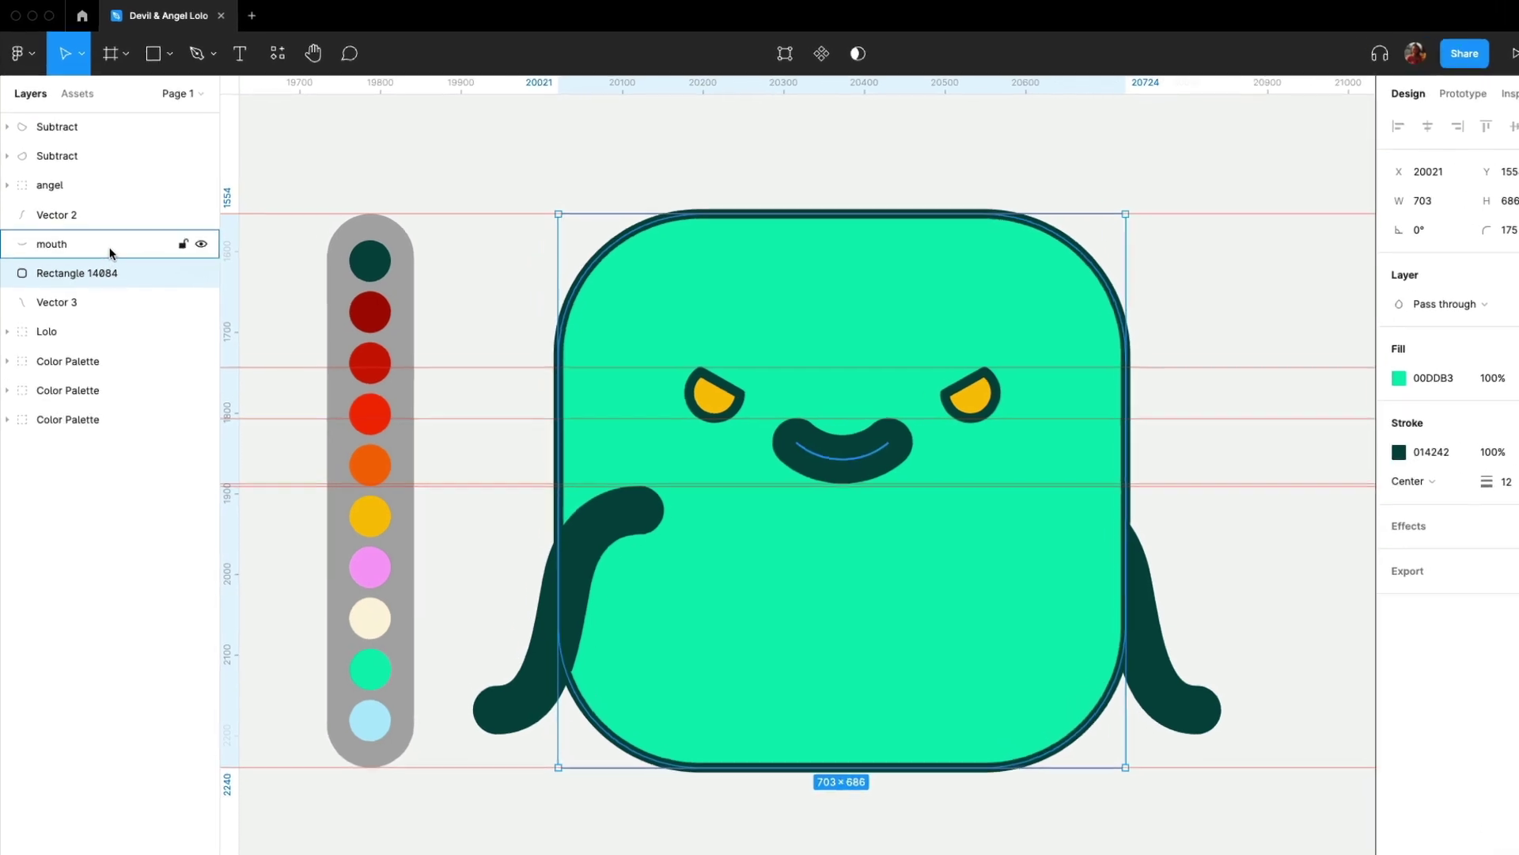
Paste a copy of the mouth in place above the original mouth.
click(104, 236)
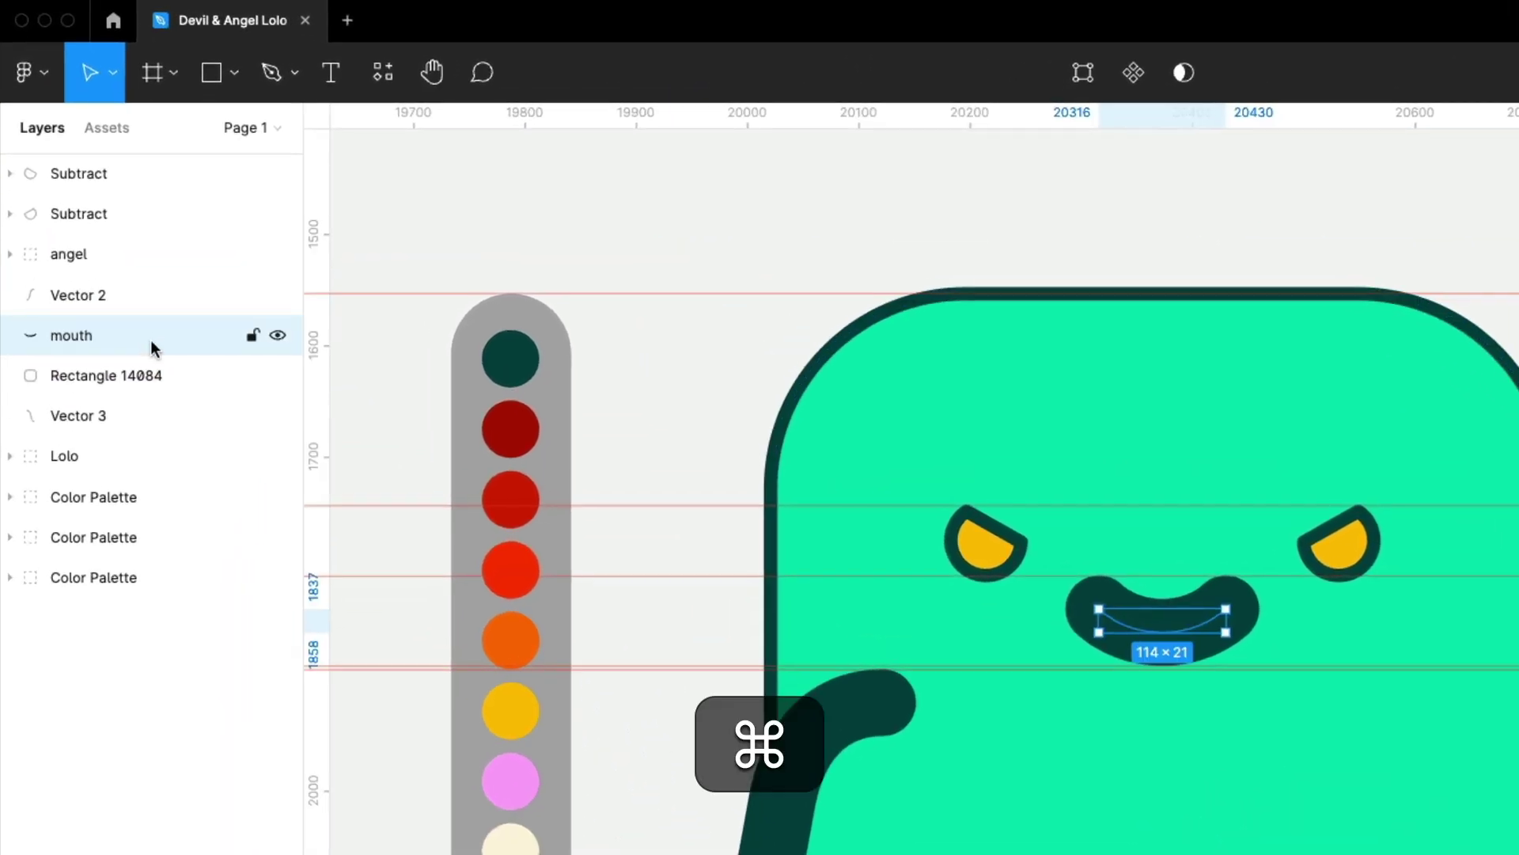
key(super+v)
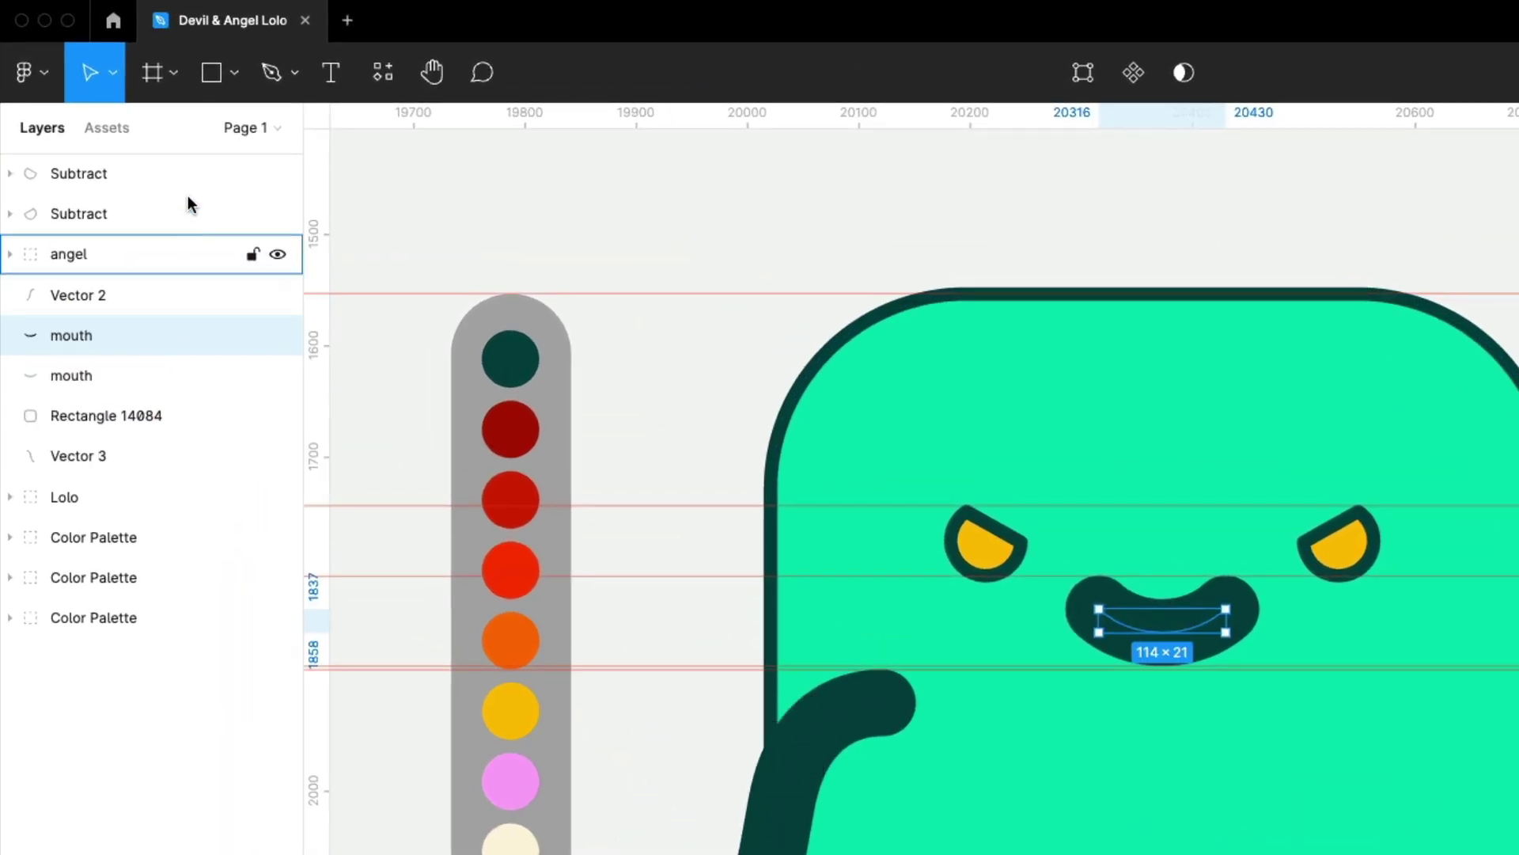
Draw a circle of about 148 × 148 overlapping the mouth's lower edge and fill it with the palette's pink.
click(224, 92)
click(200, 225)
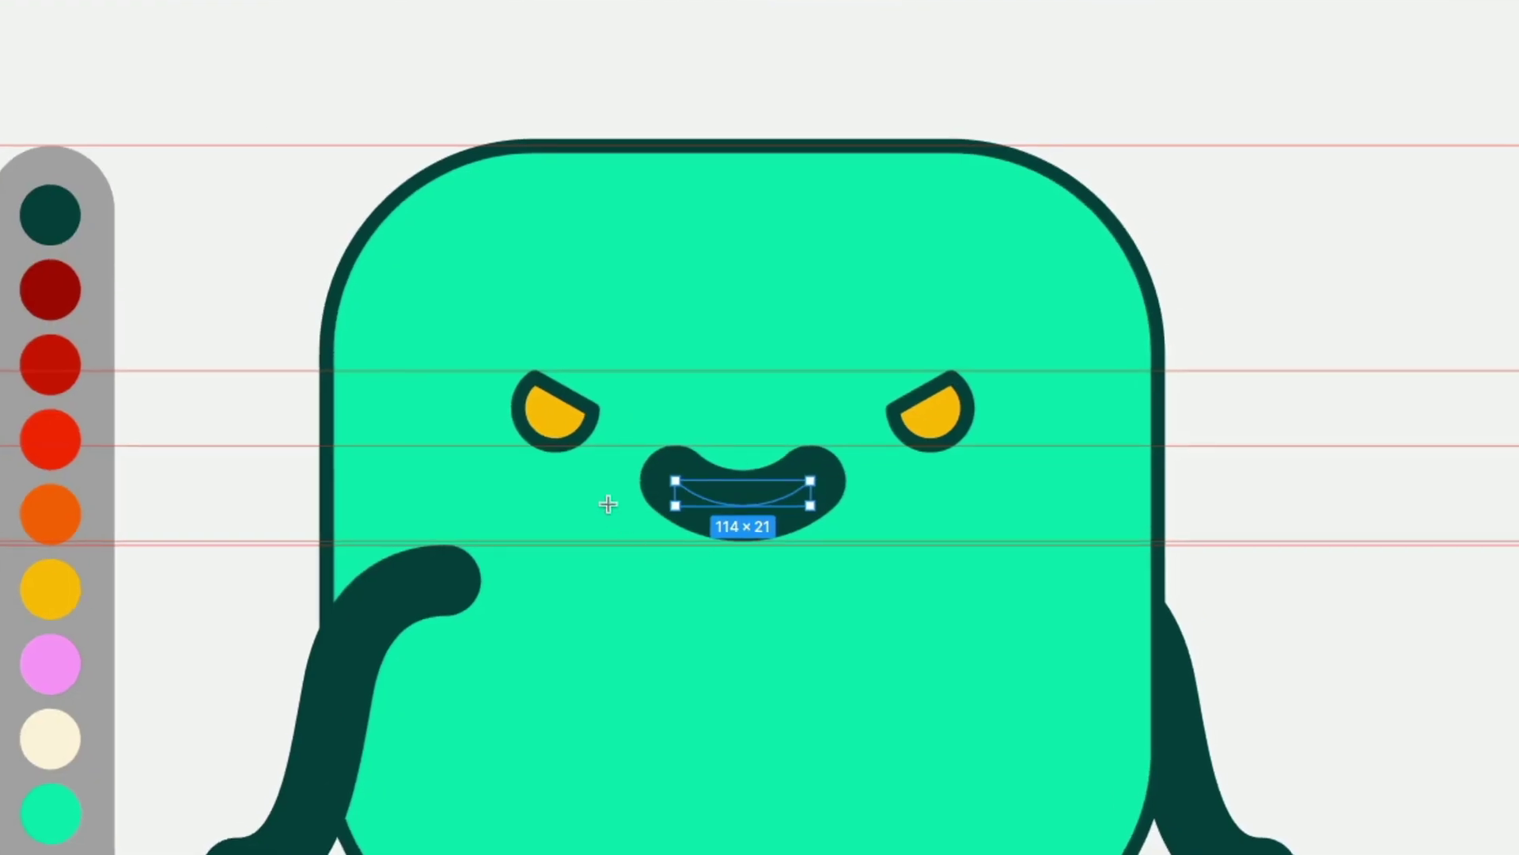
mouse_move(608, 504)
mouse_down()
mouse_move(780, 643)
mouse_move(712, 612)
mouse_up()
key(i)
click(55, 666)
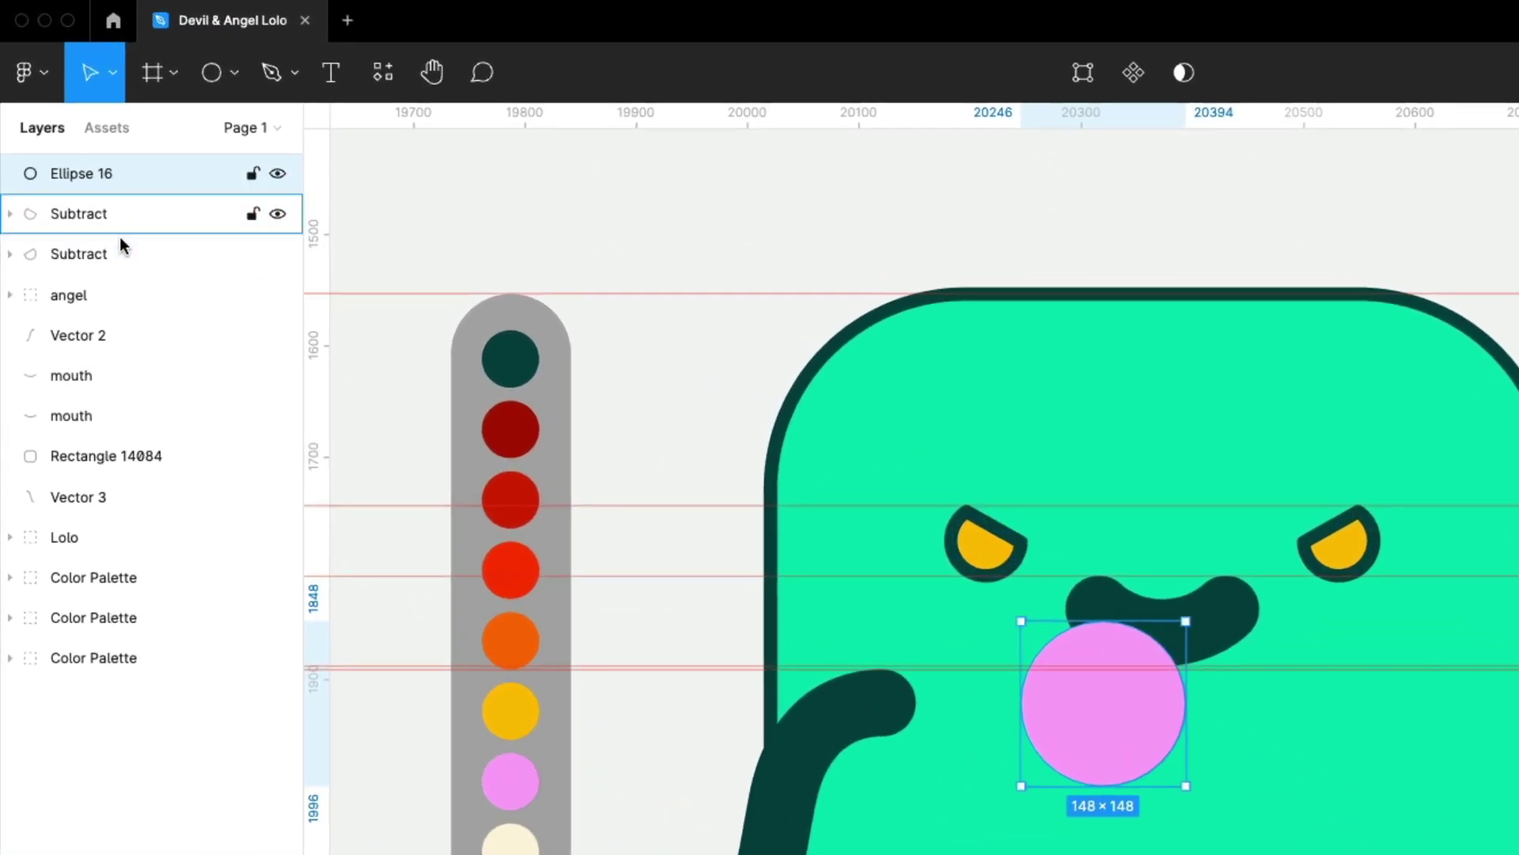
Move the pink circle's layer directly above the mouth copy and mask it with that mouth shape to form a tongue.
drag(120, 235, 112, 355)
key(shift)
shift+click(119, 375)
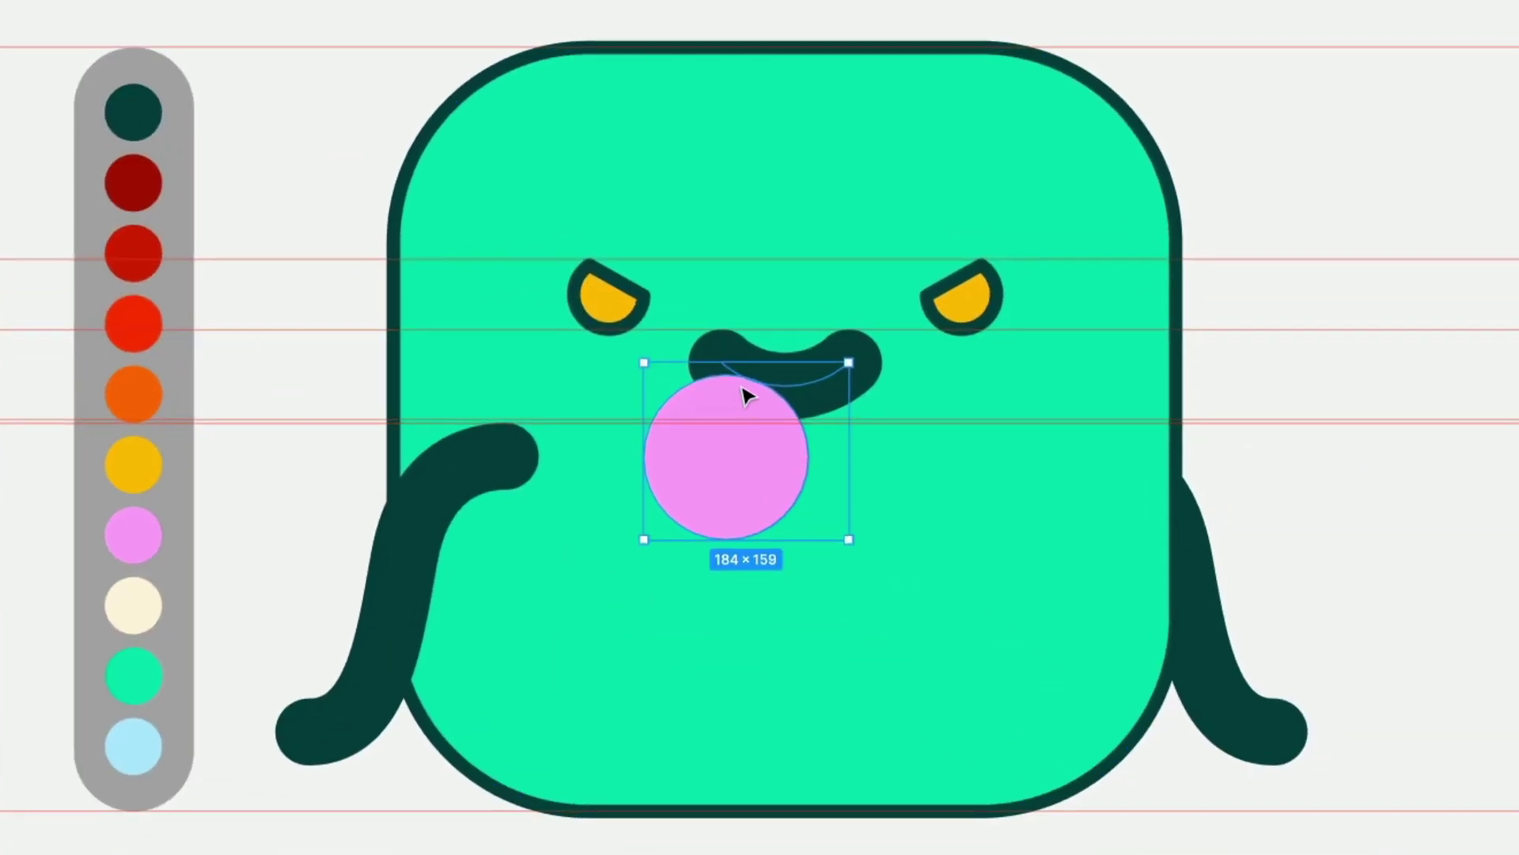
right_click(743, 393)
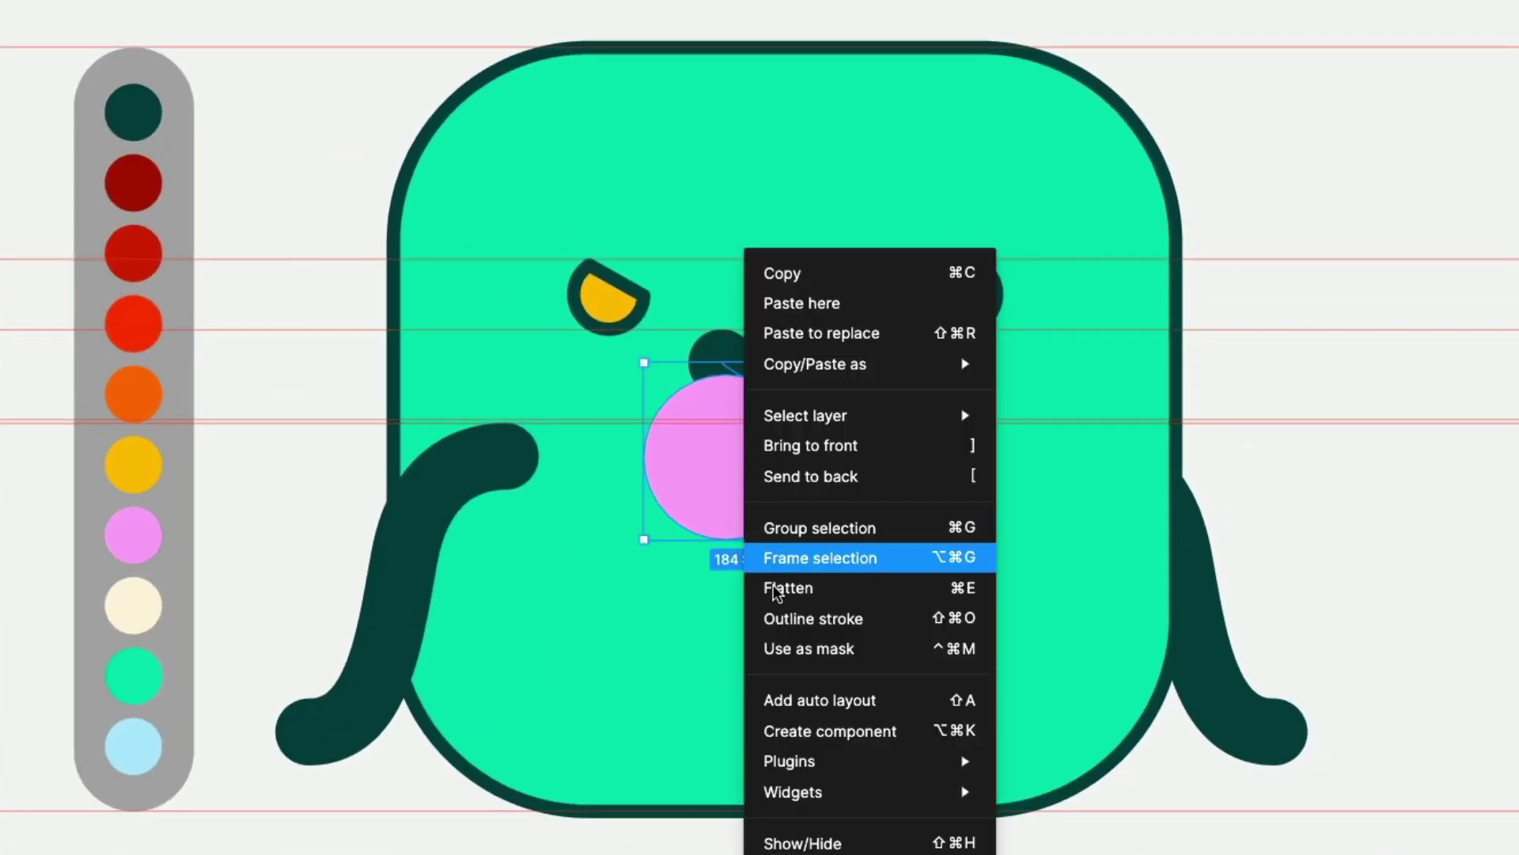
click(807, 648)
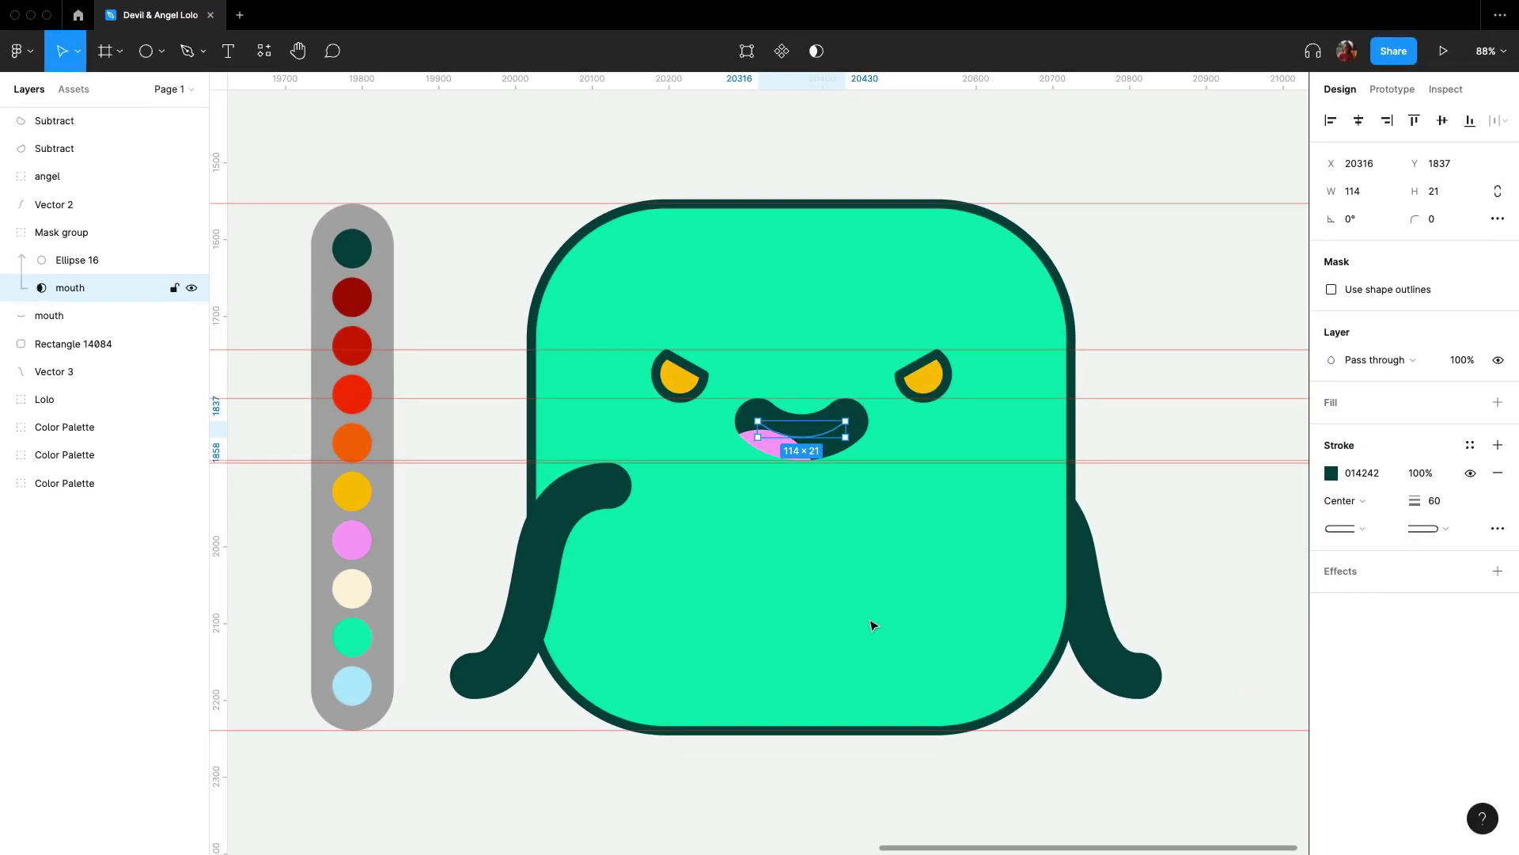
scroll(873, 625, right, 5)
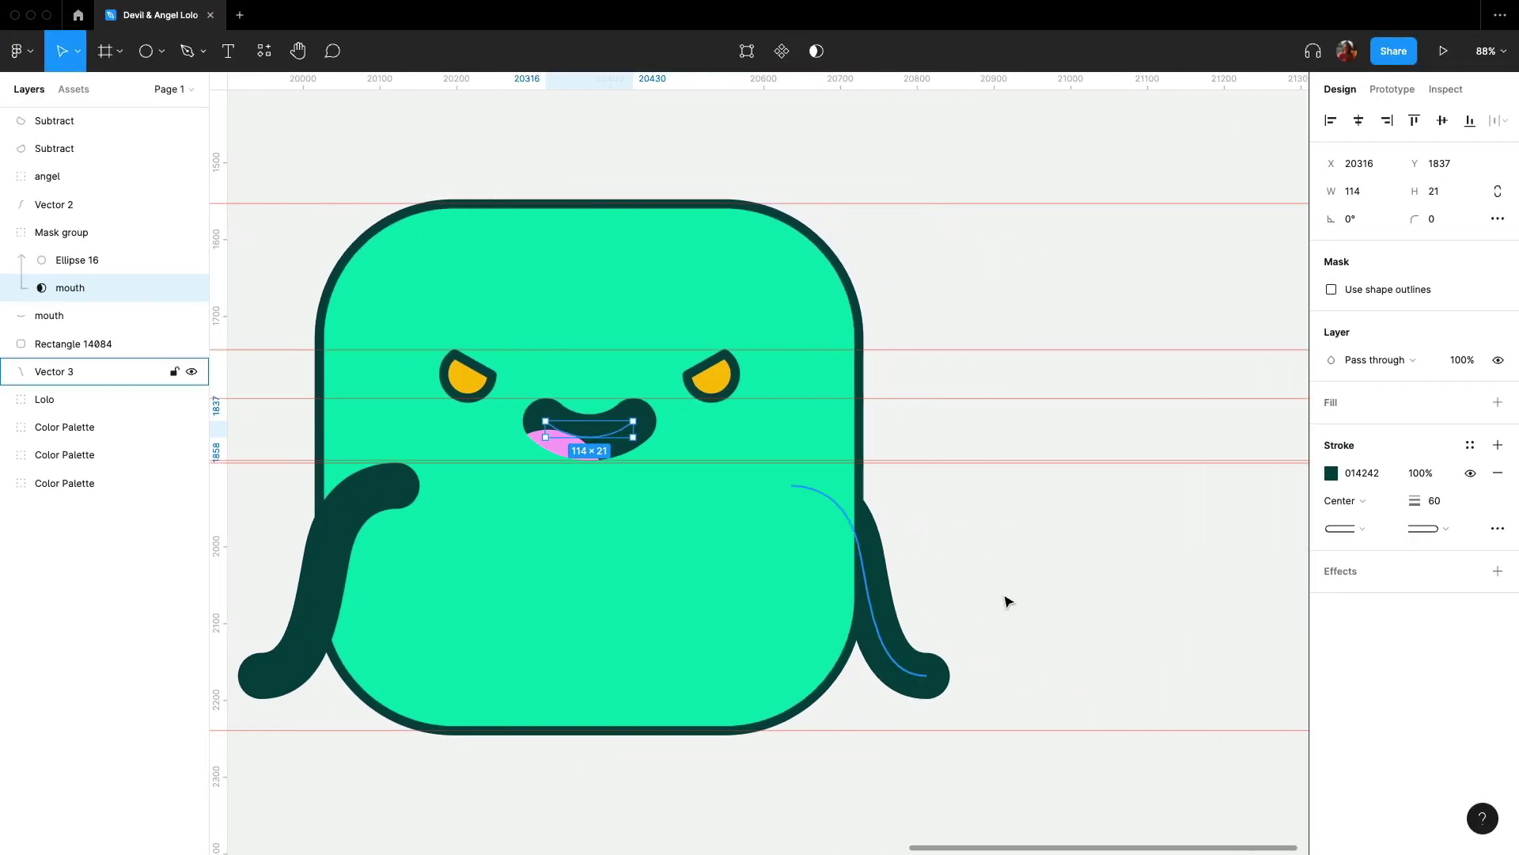
click(1080, 594)
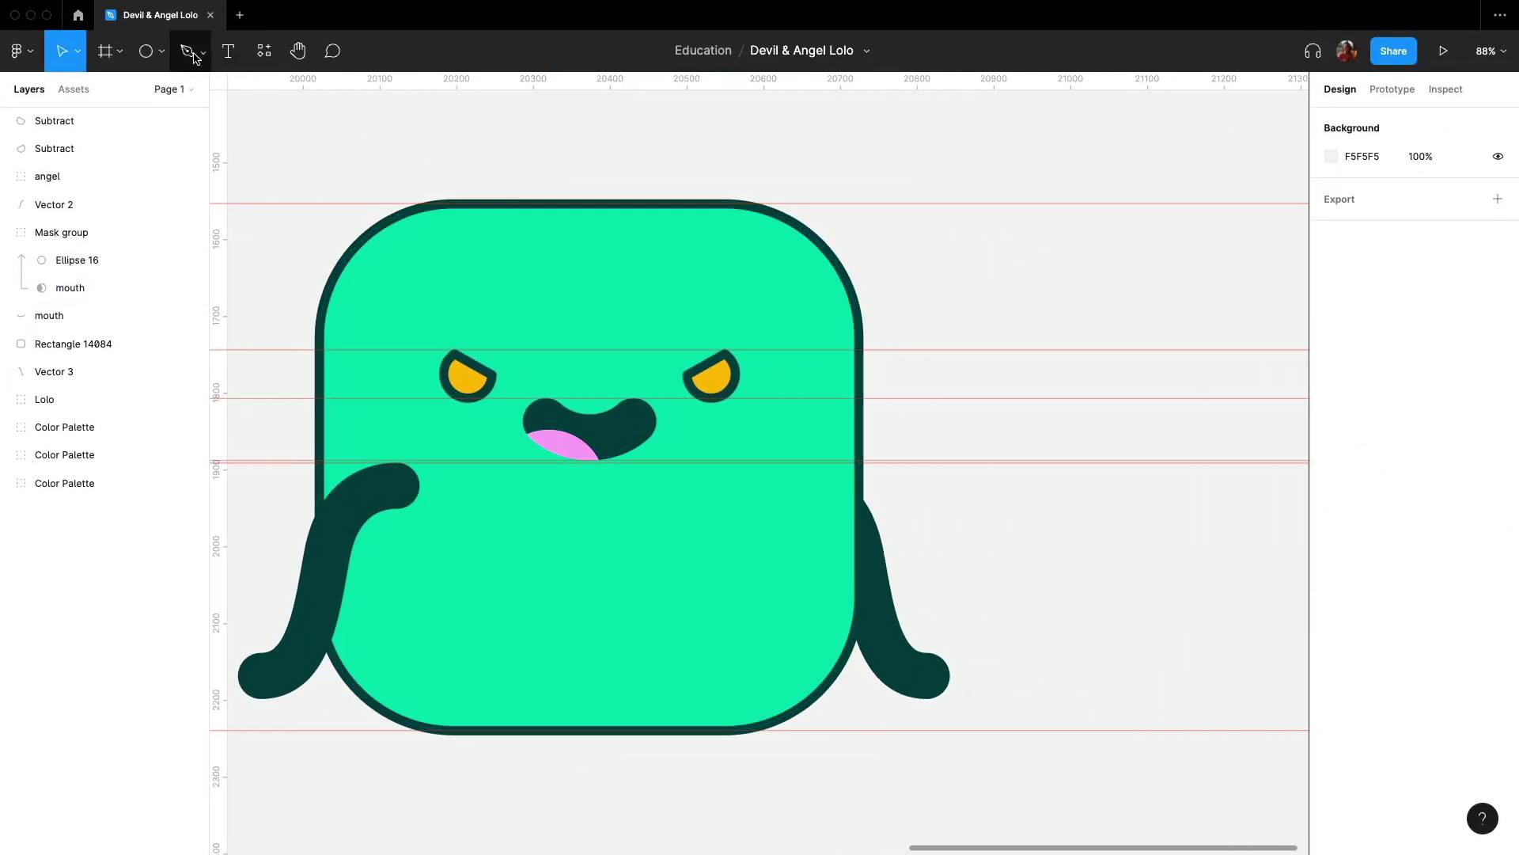
Draw a curved triangular horn beside the body with the Pen tool and place a mirrored pair of horns on the head.
click(994, 374)
key(super+z)
click(1047, 238)
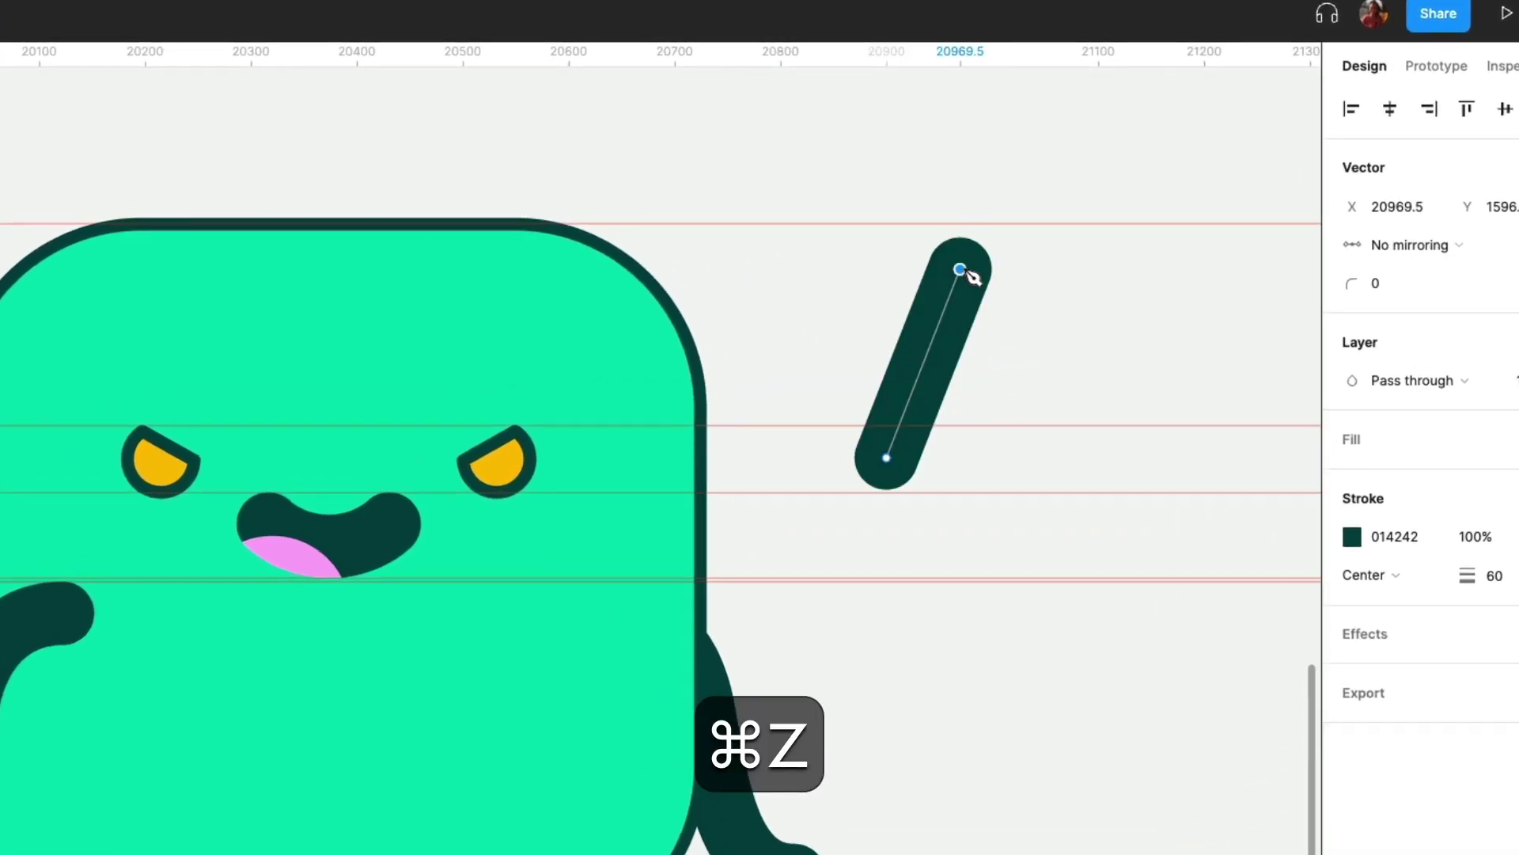
drag(962, 270, 927, 190)
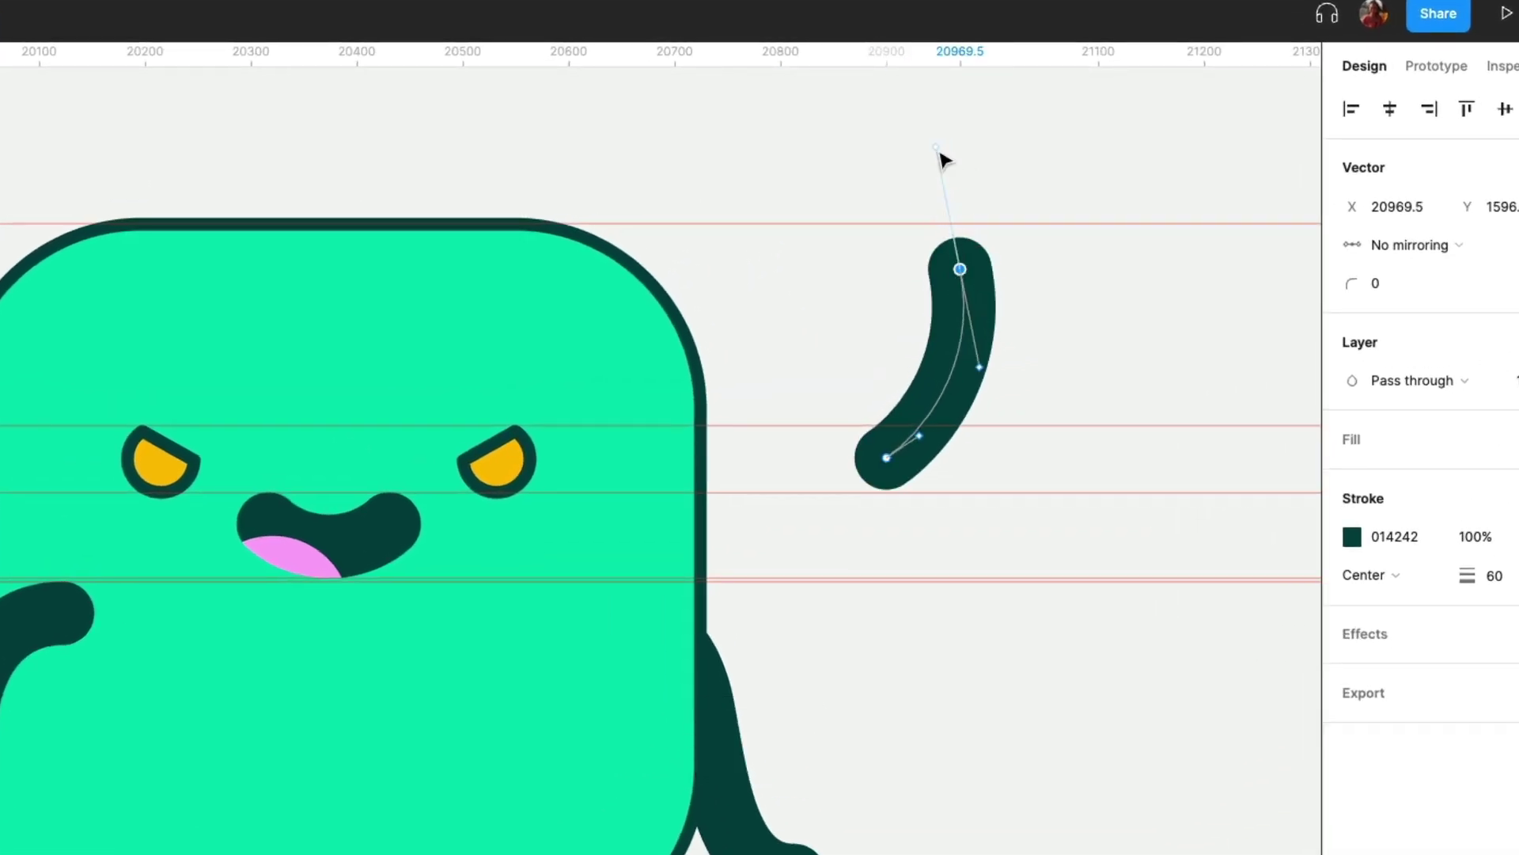
alt+click(938, 149)
click(1046, 458)
click(886, 457)
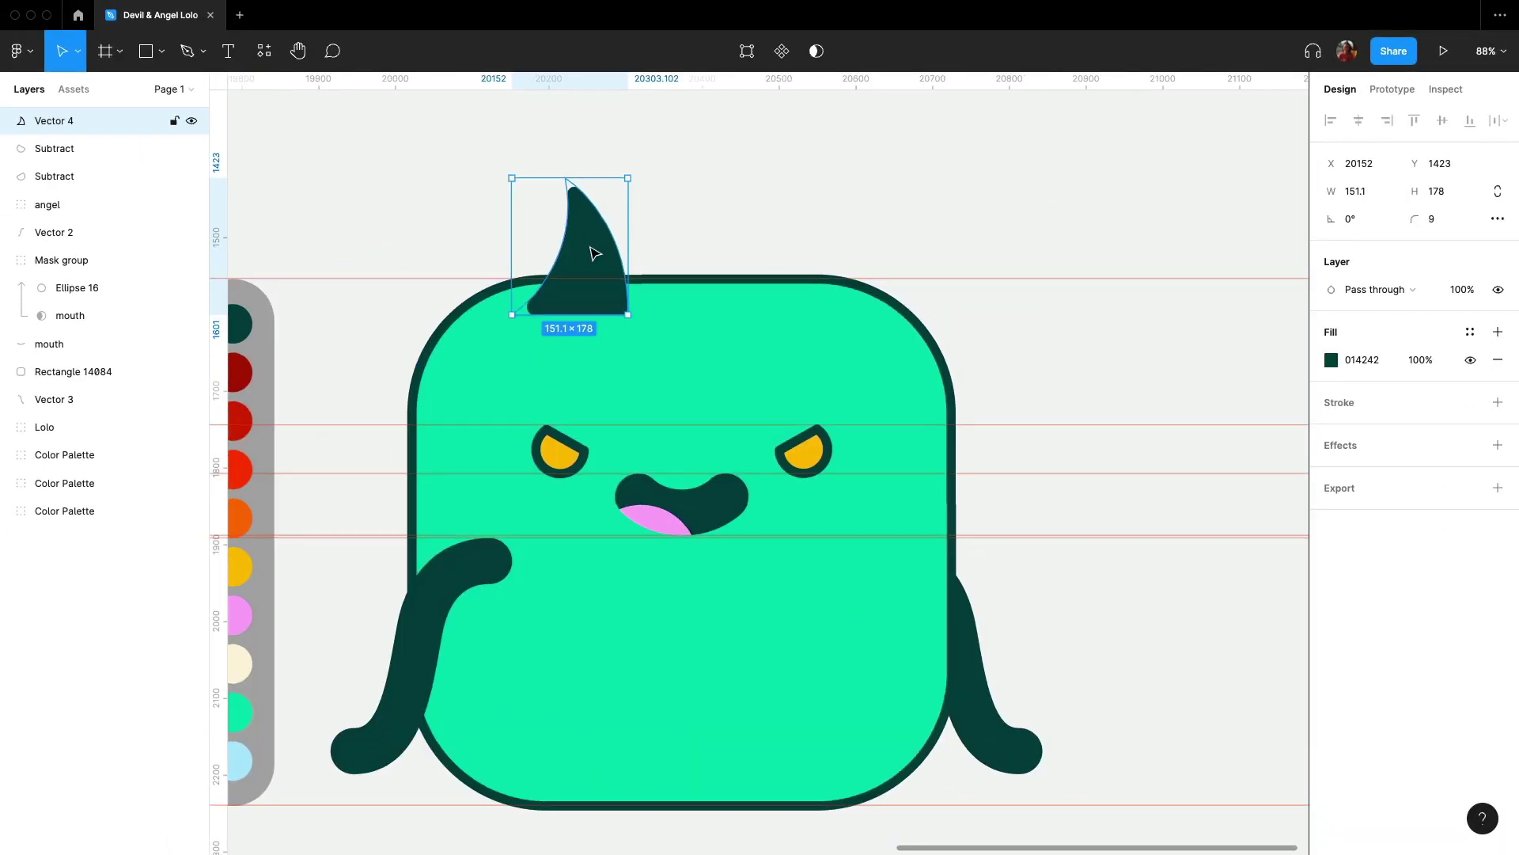
drag(585, 252, 803, 246)
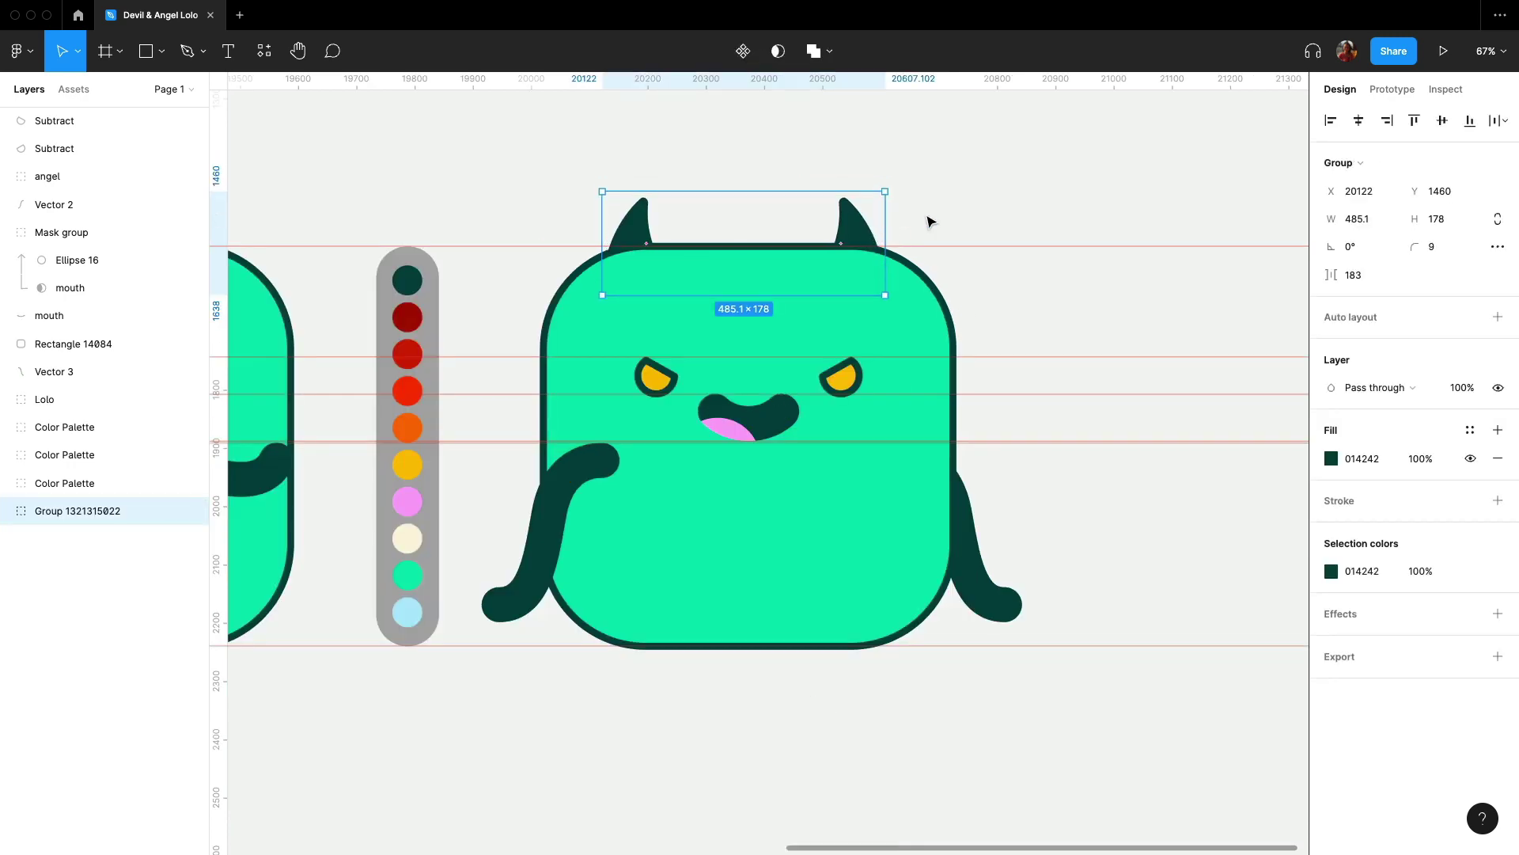
Rename the group containing the two horns as horns.
double_click(106, 511)
text(horns)
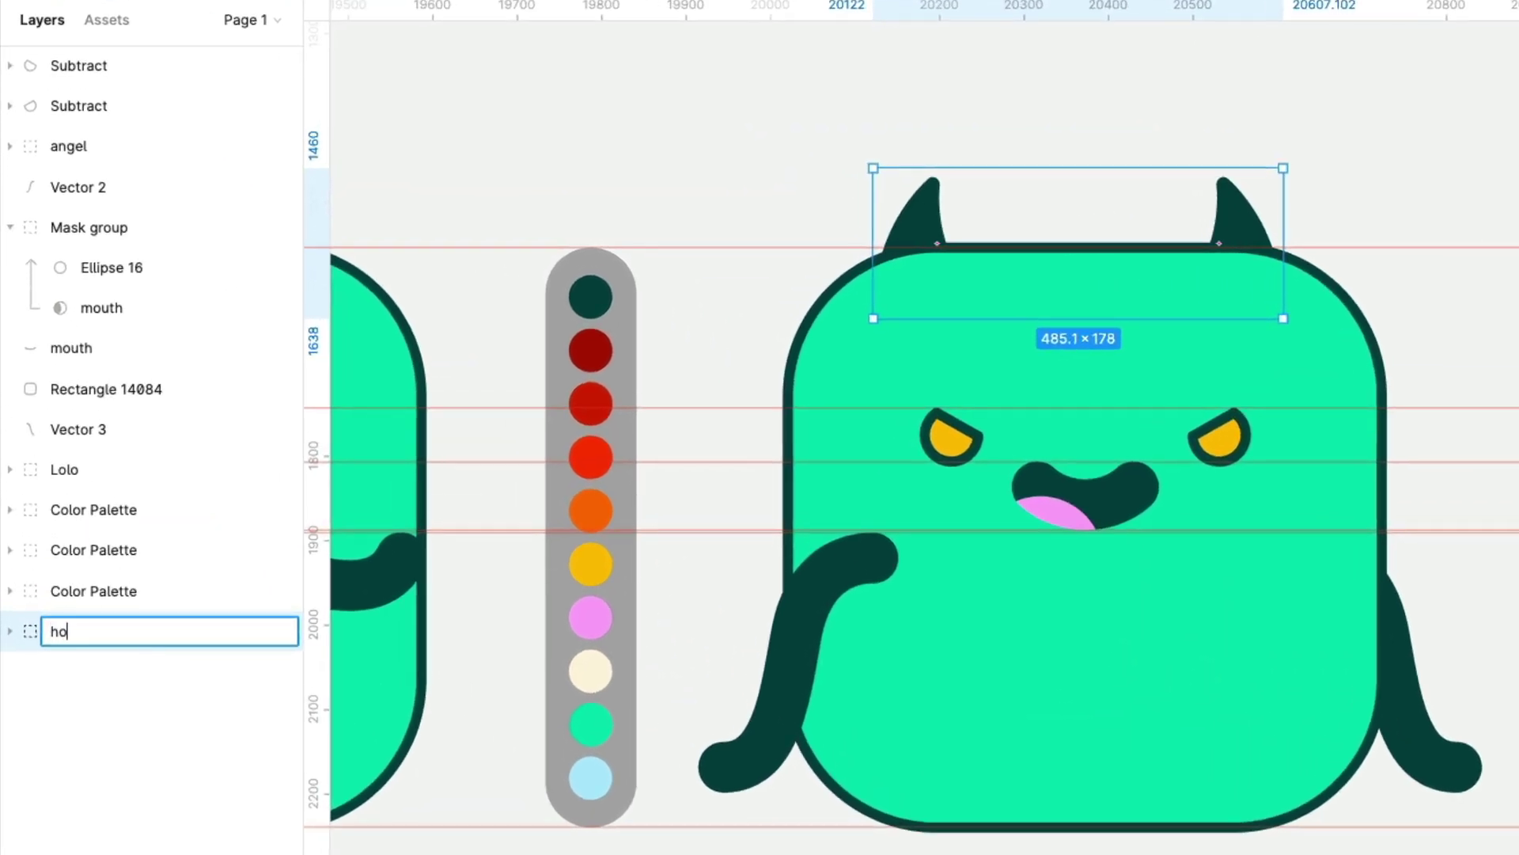
key(Return)
Paste a copy of the horns group in place and rename the copy as fangs.
key(super)
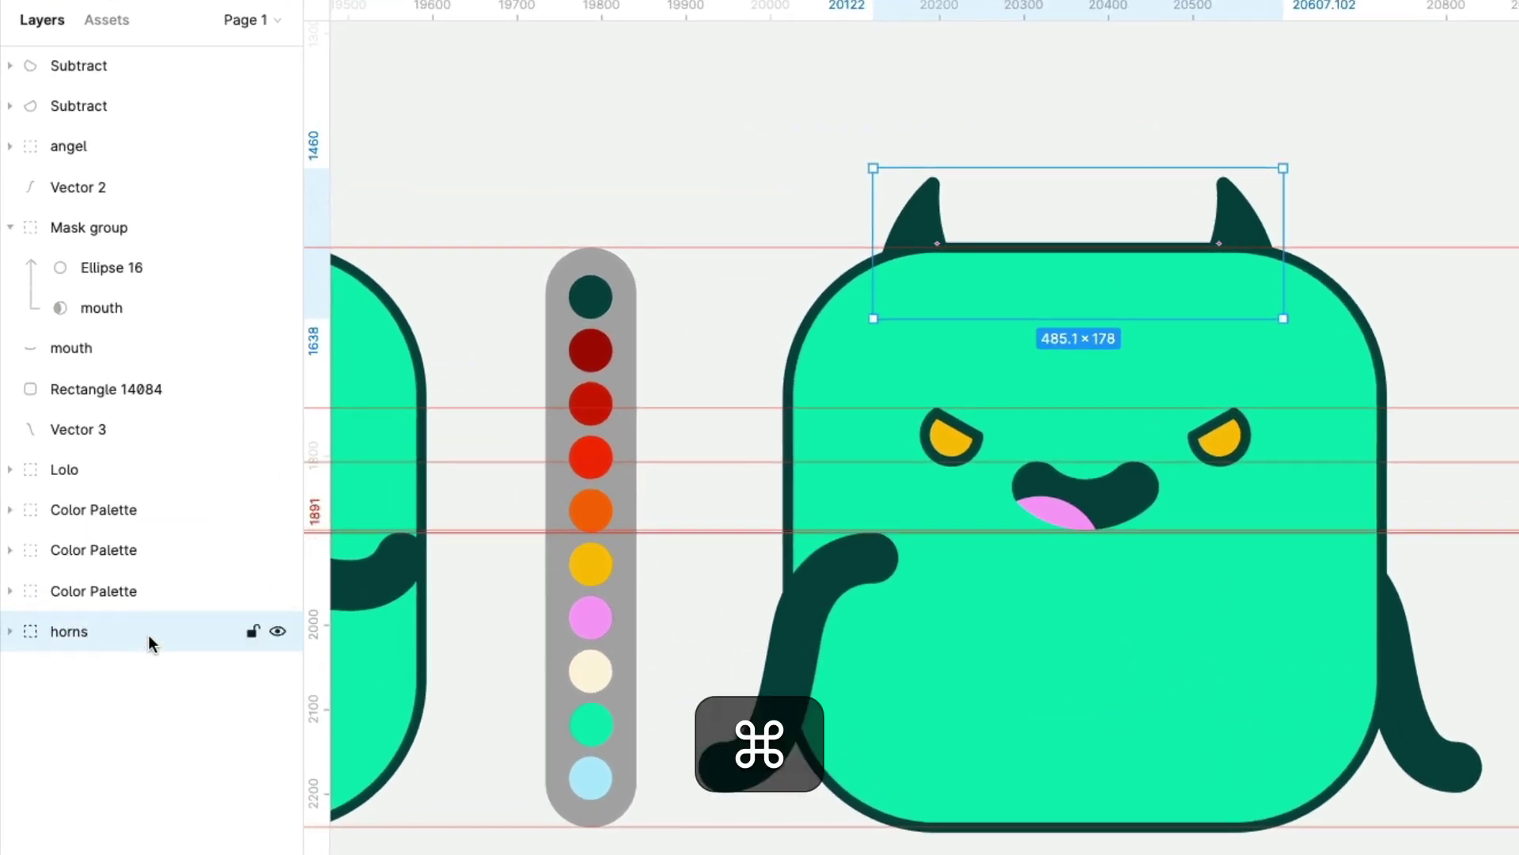
key(super+v)
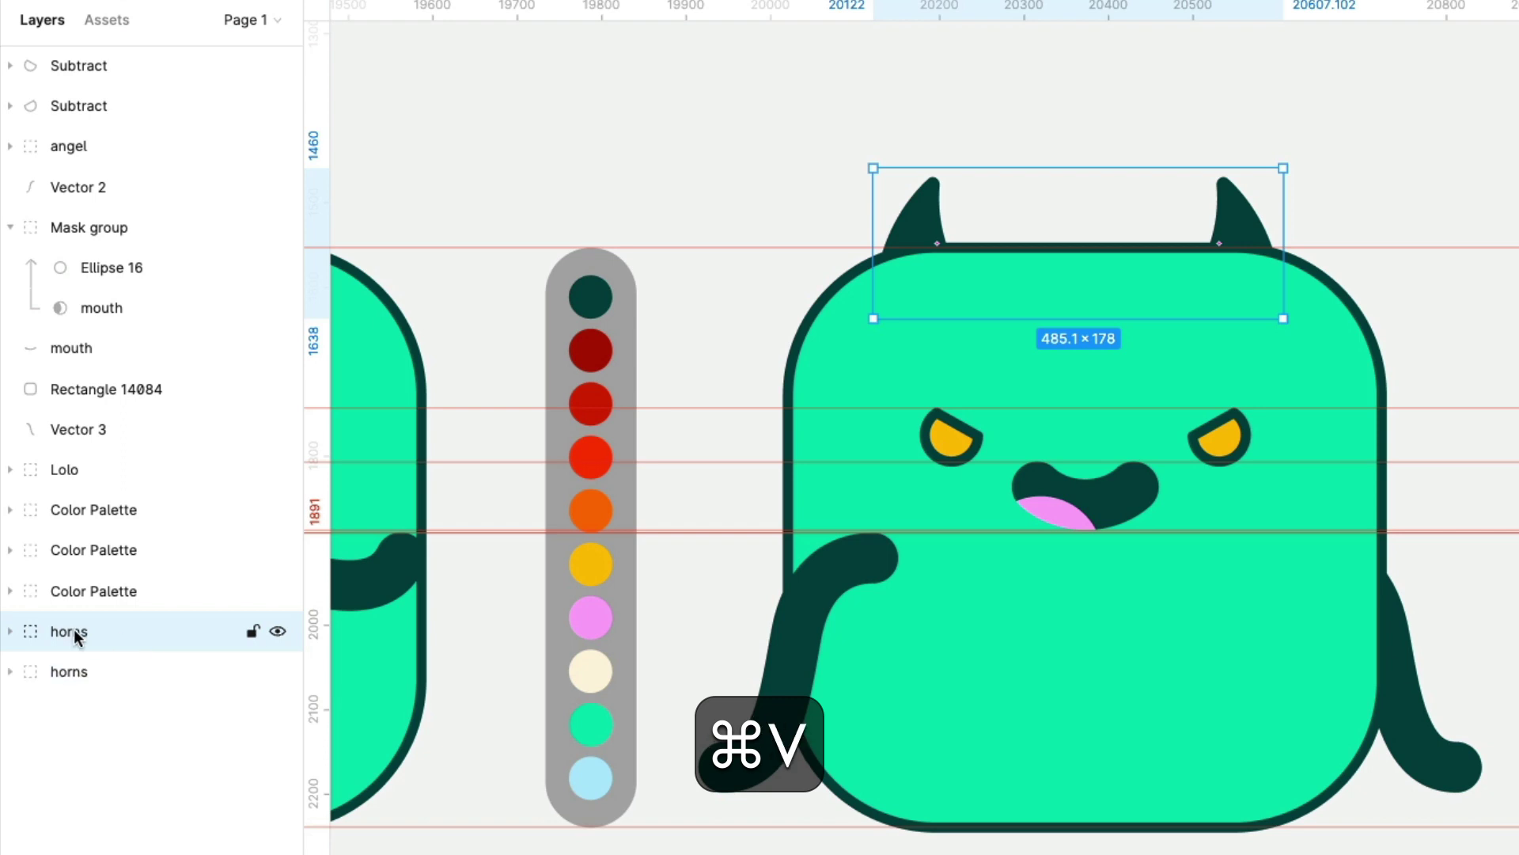
double_click(74, 631)
text(fangs)
key(Return)
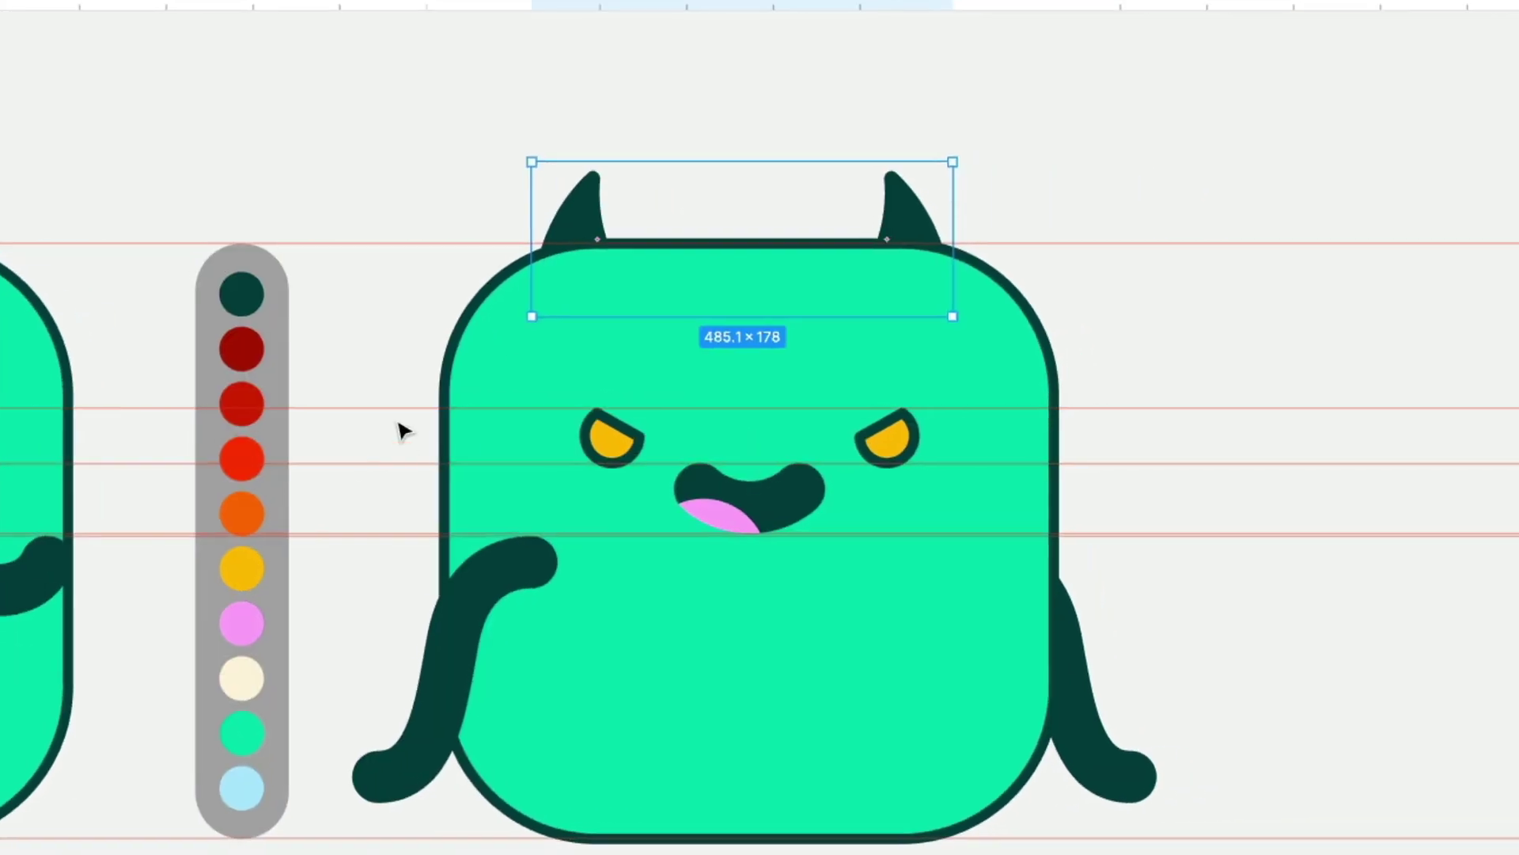
Bring the fangs group to the front and fill it with the palette's cream color FEF3DD.
right_click(595, 216)
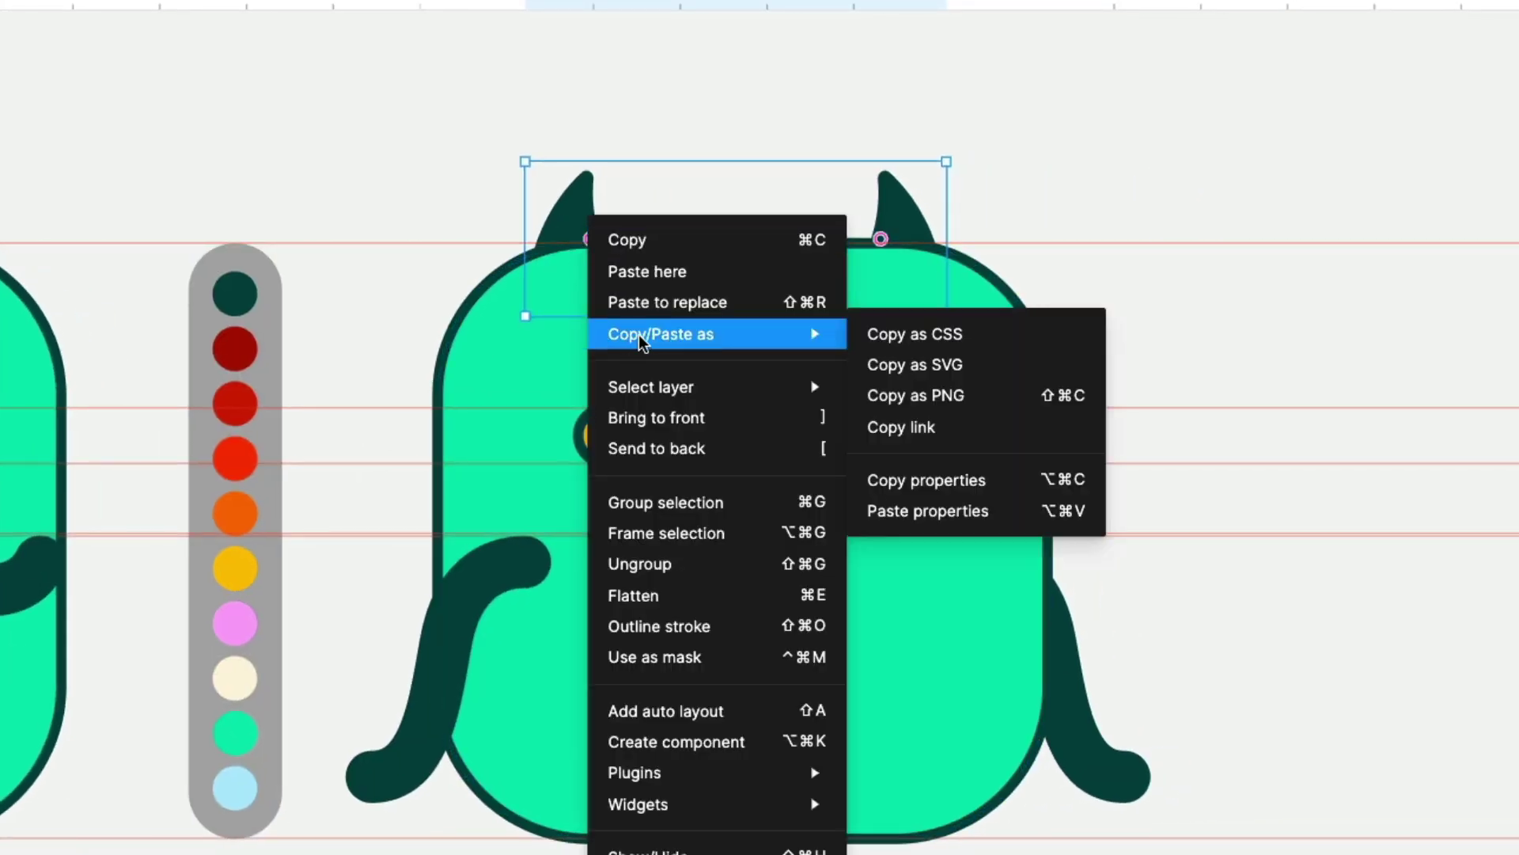
click(662, 421)
key(i)
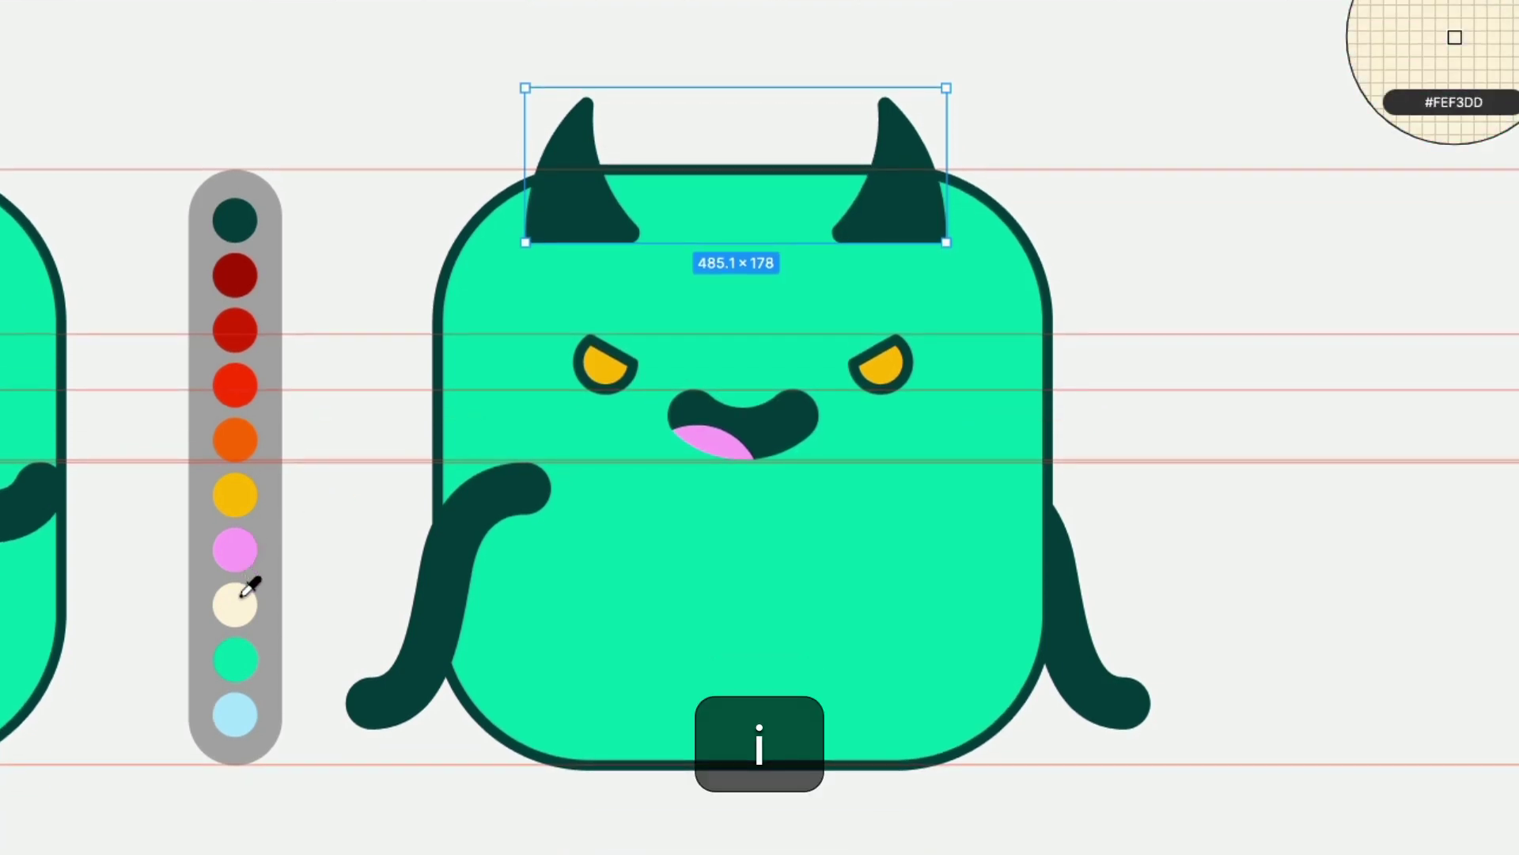
click(241, 675)
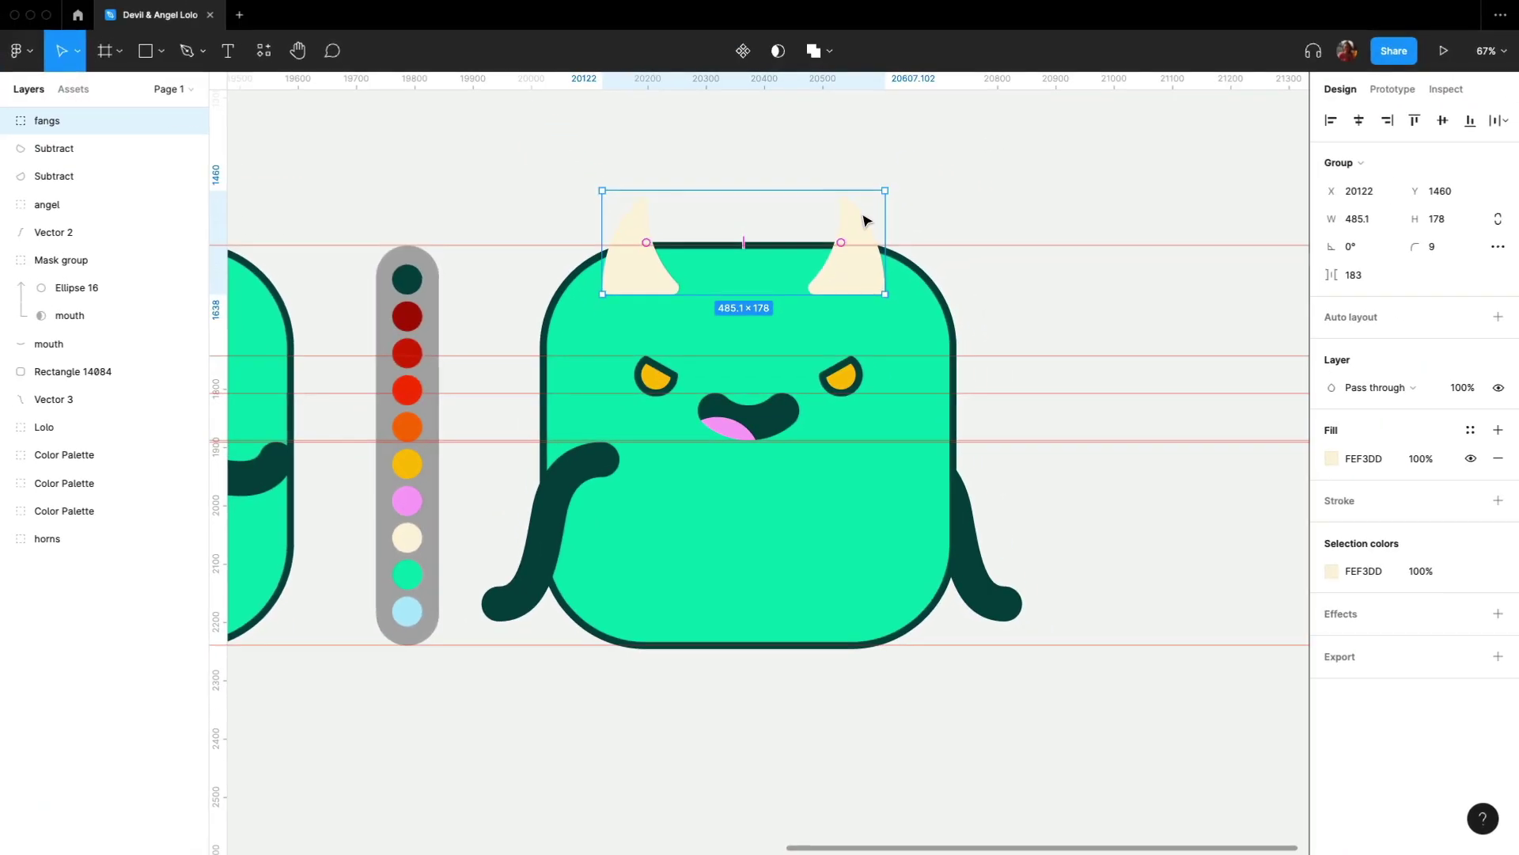
Flip the fangs vertically, scale them to about 119 × 44 and place them over the mouth's upper edge.
right_click(917, 119)
click(895, 717)
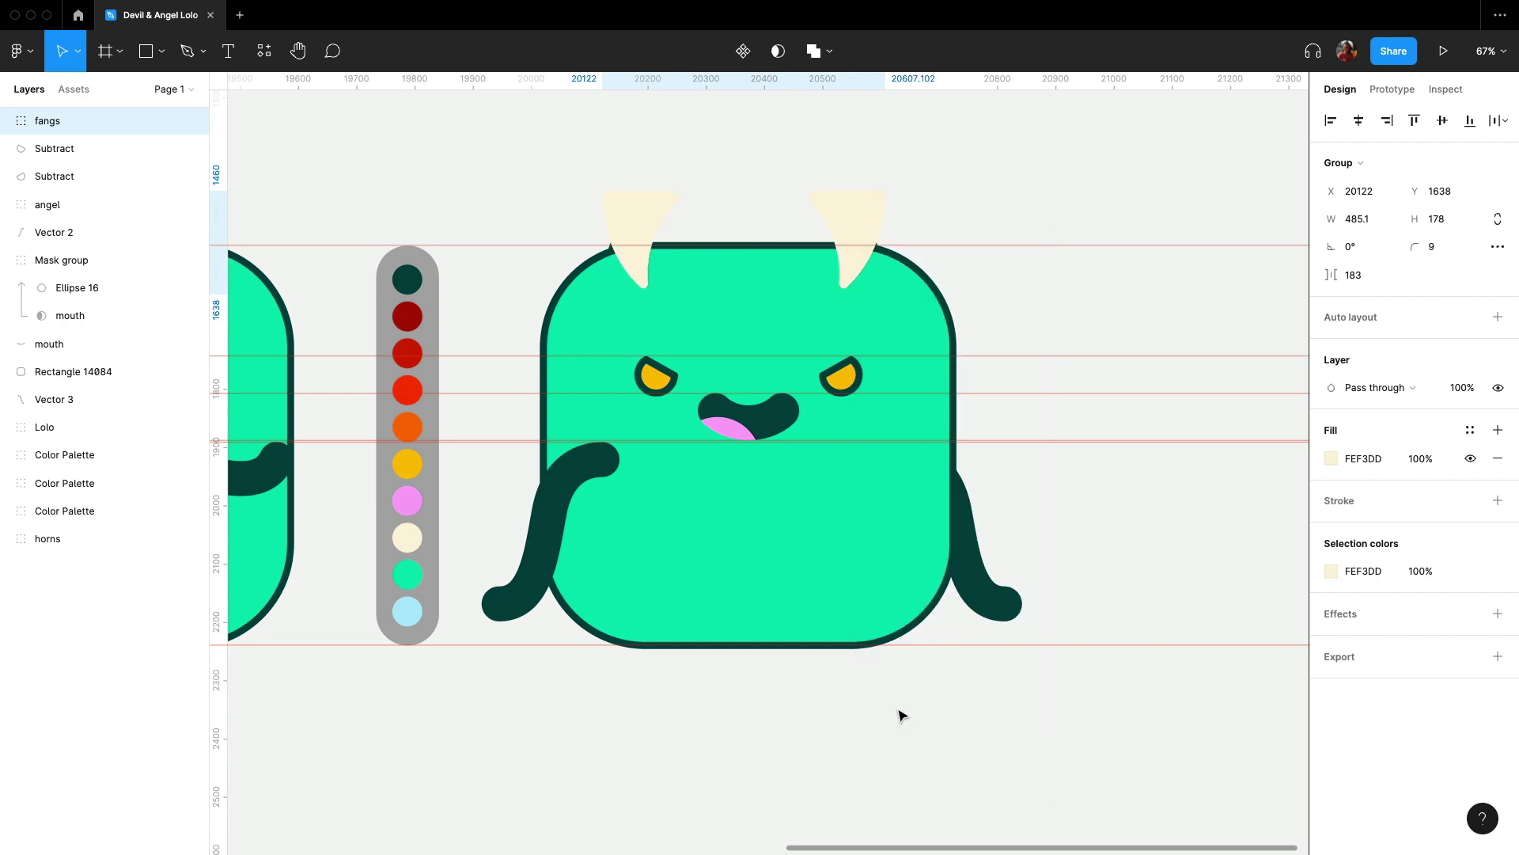
key(k)
scroll(844, 402, up, 3)
drag(851, 225, 727, 394)
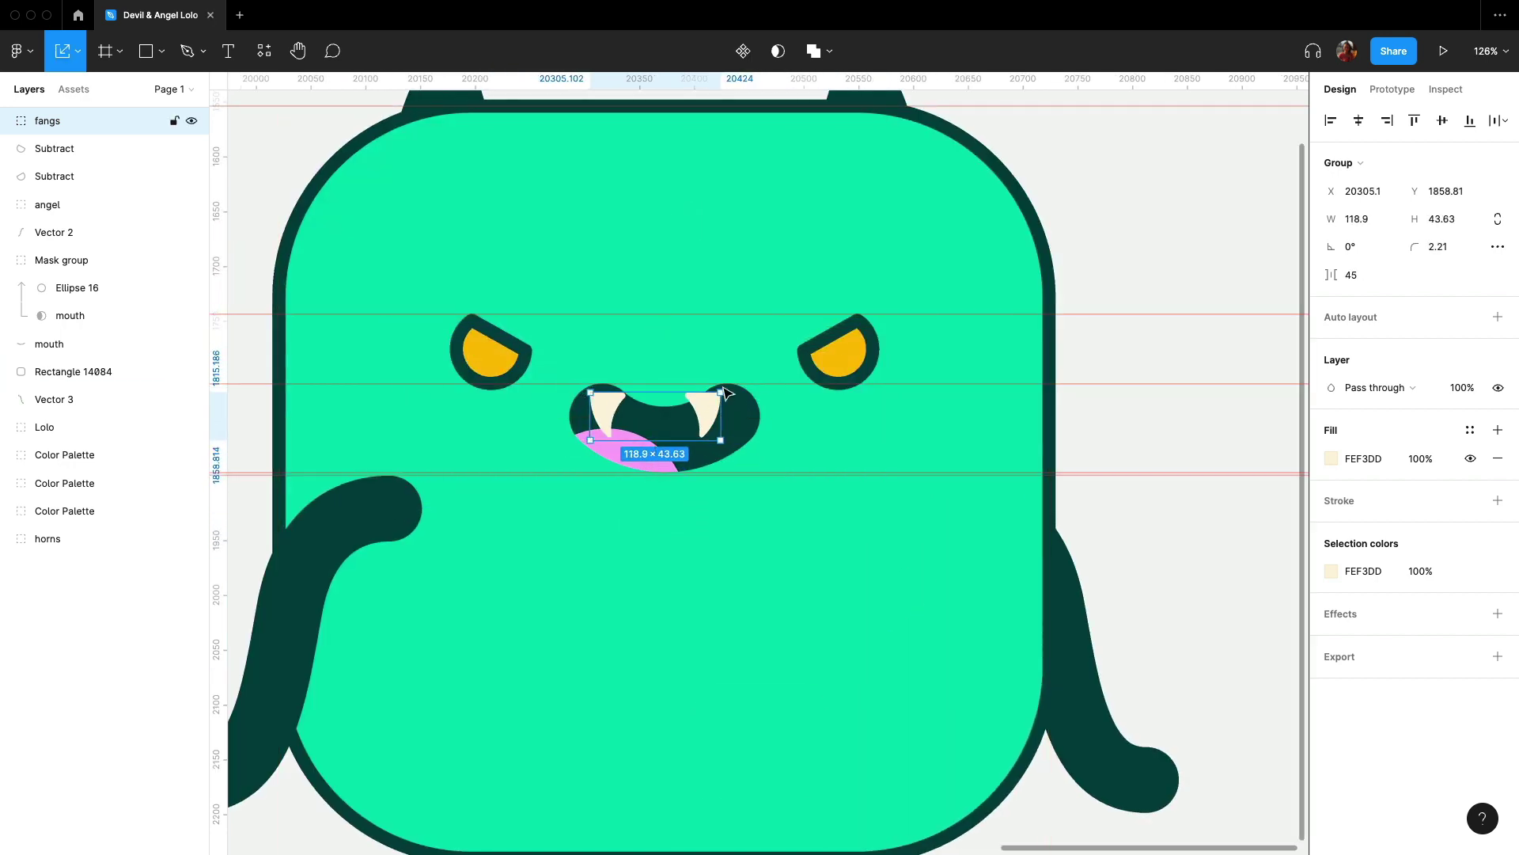
shift+click(709, 440)
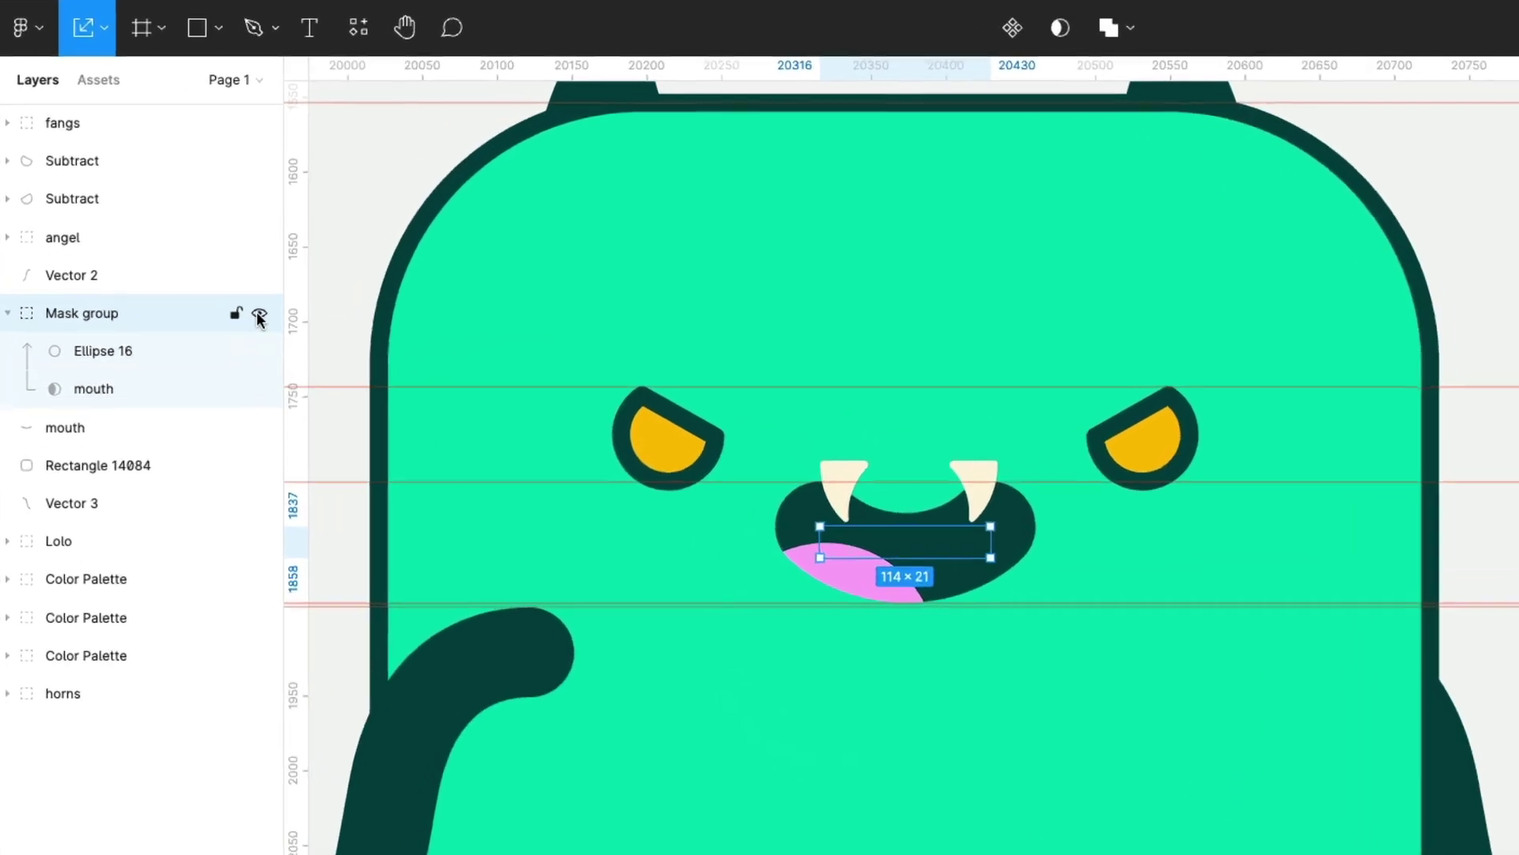
Move the fangs into the mouth's Mask group above the pink circle and fine-tune their placement within the mouth.
click(259, 313)
click(259, 313)
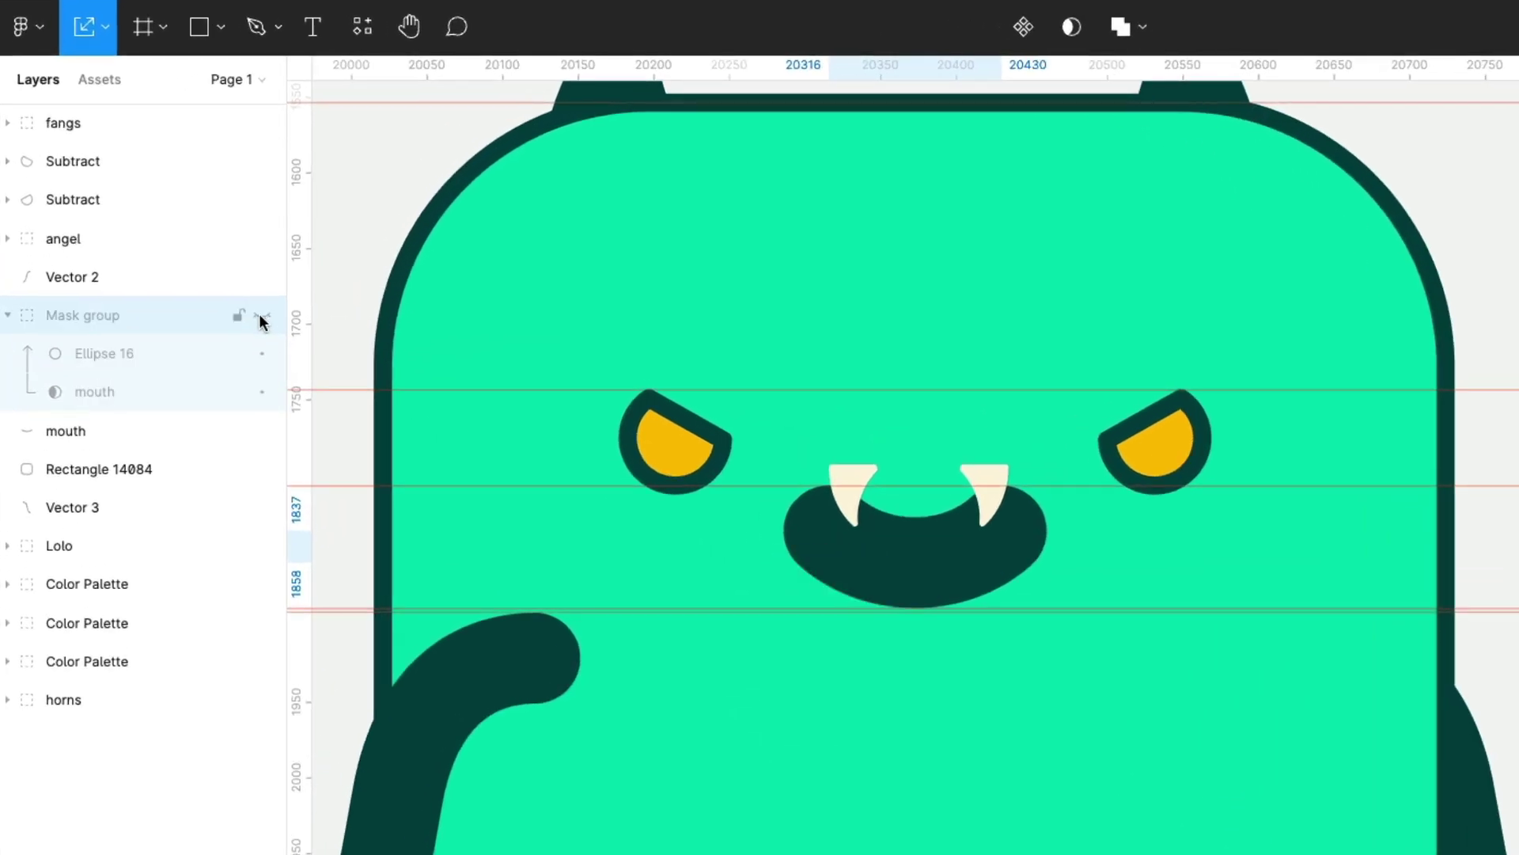
click(262, 317)
click(119, 126)
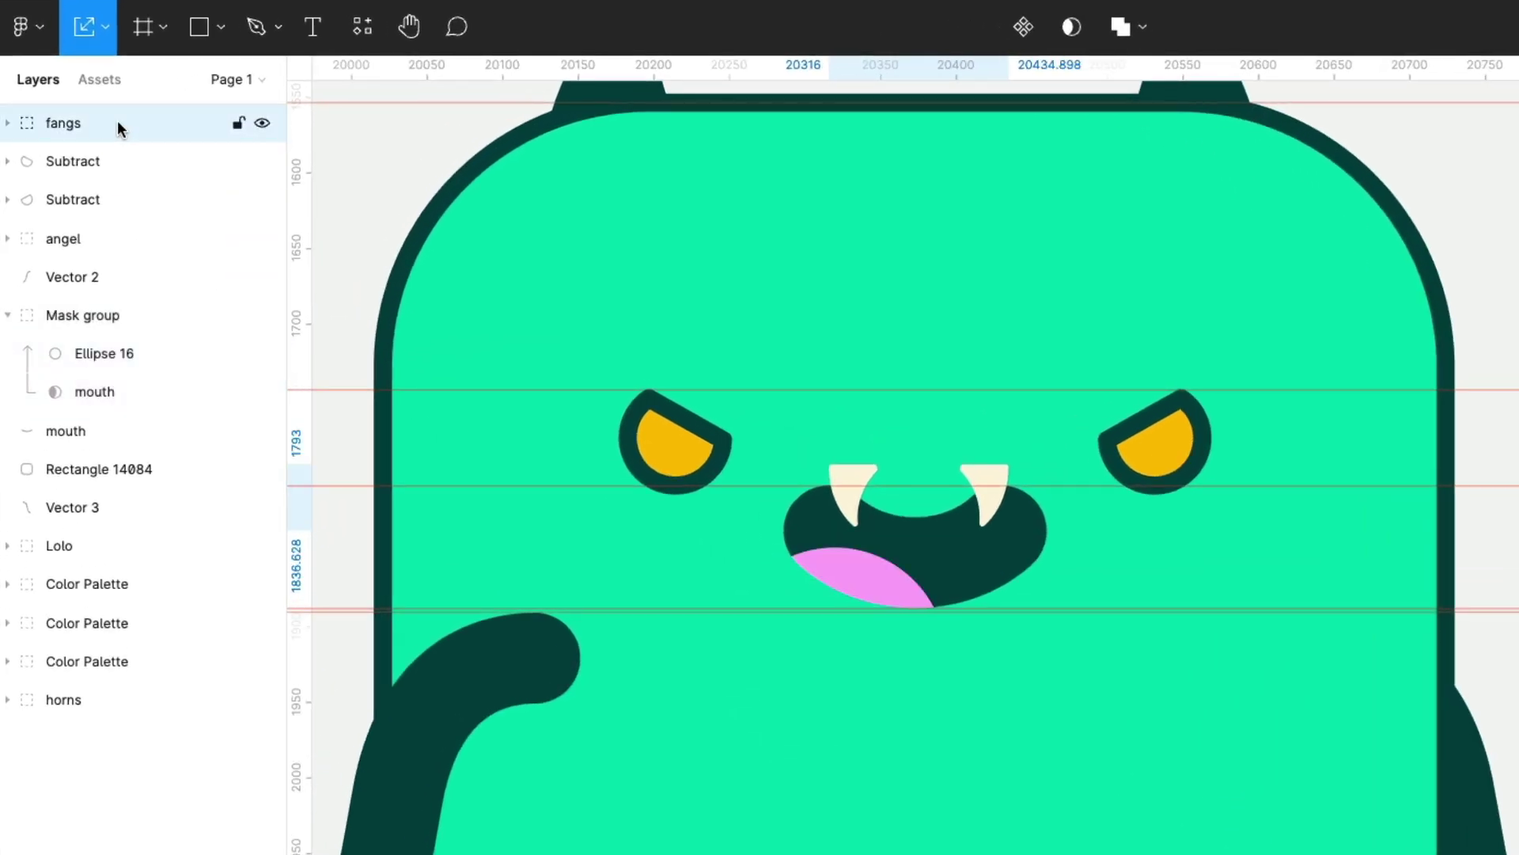
drag(139, 121, 134, 326)
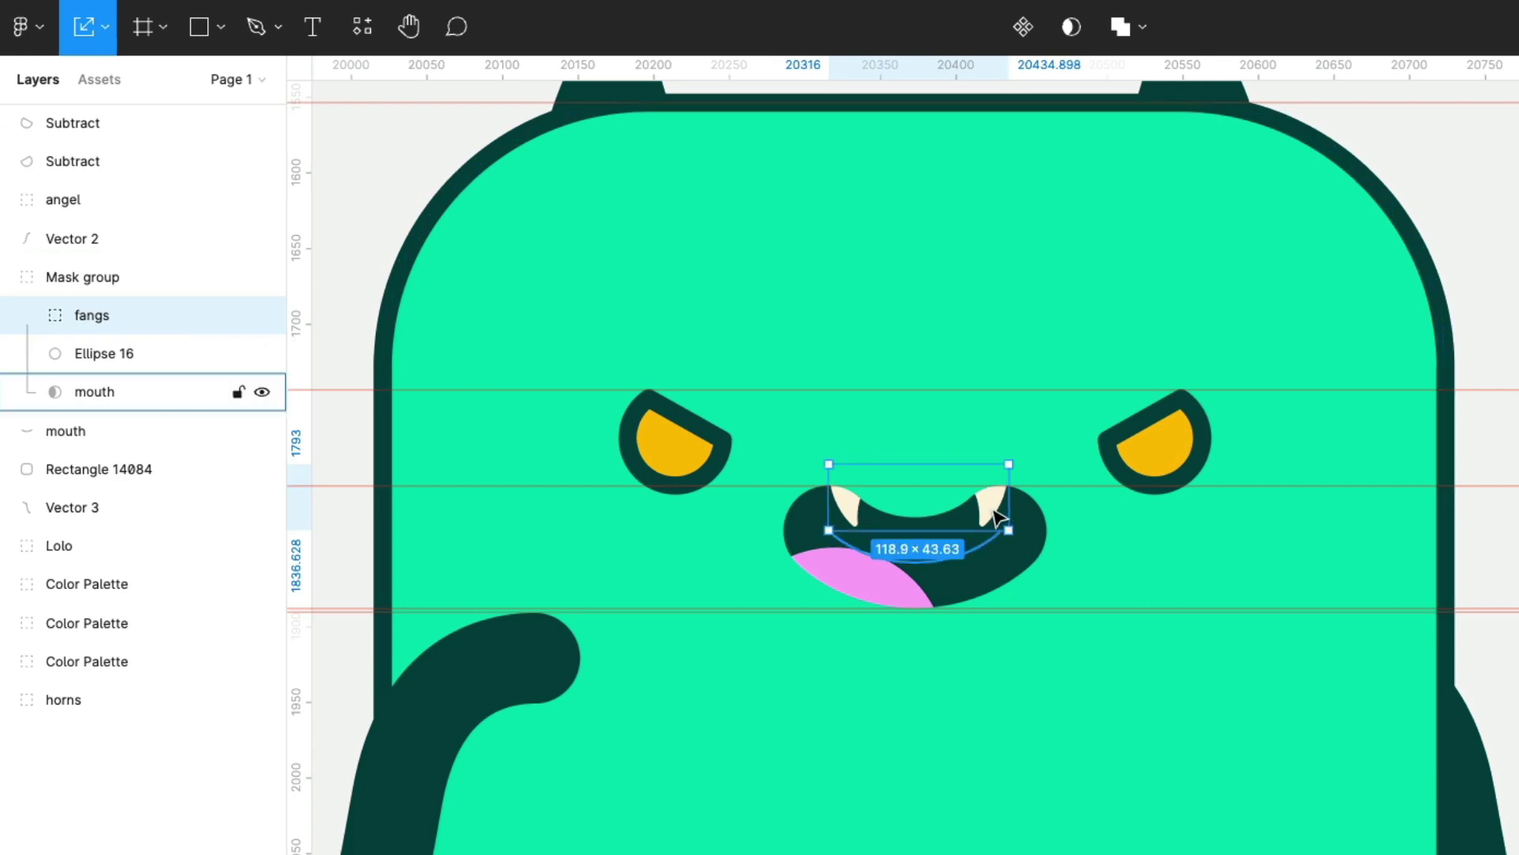
drag(999, 517, 988, 520)
click(1504, 541)
Fill the large body rectangle with the palette's darkest red, AF1400.
scroll(1400, 541, down, 5)
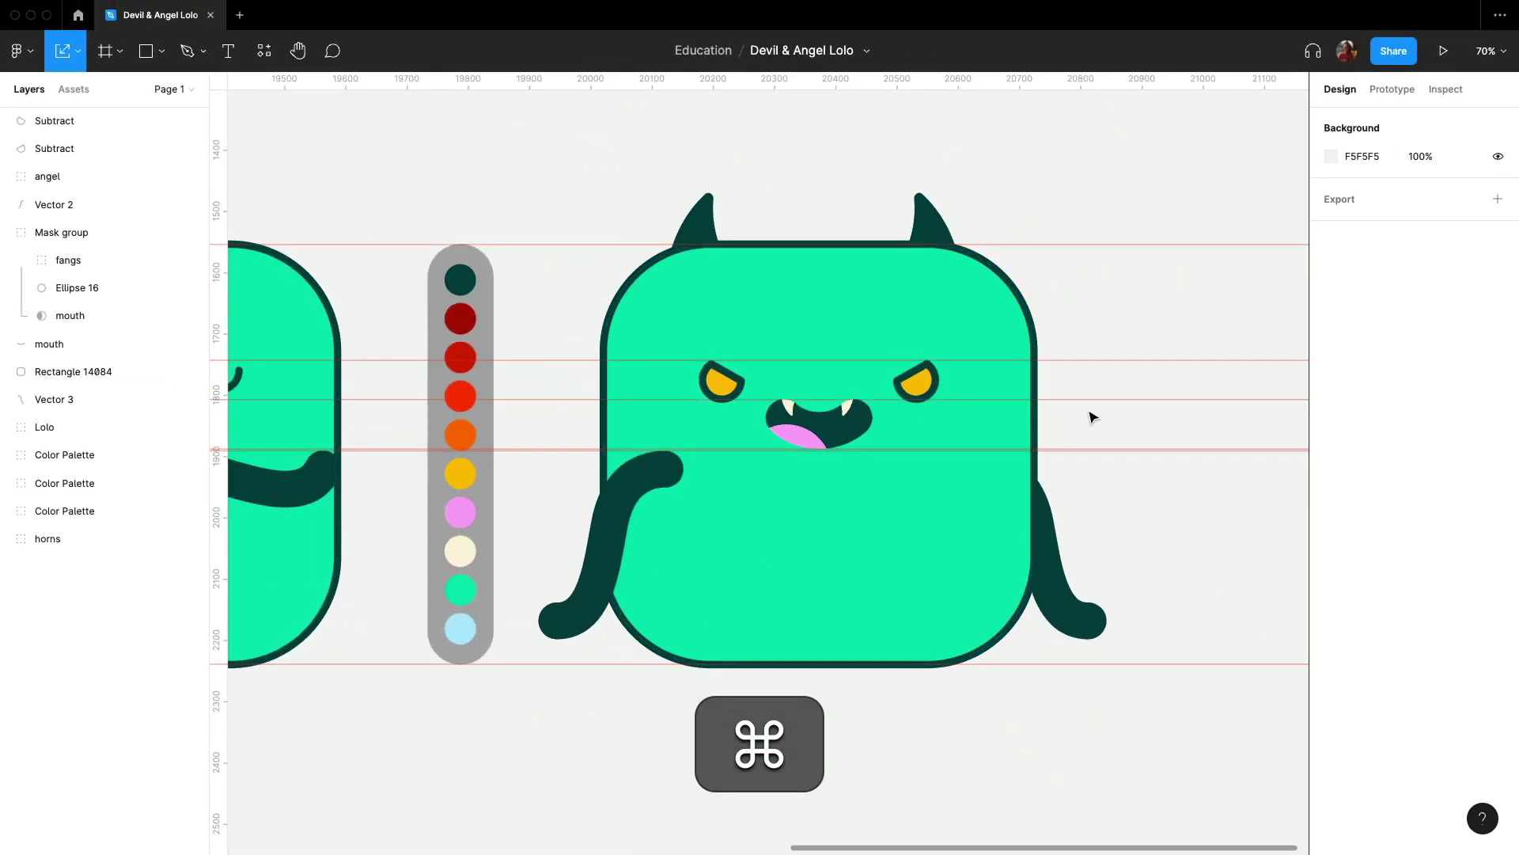
key(space)
drag(1031, 380, 917, 392)
click(889, 401)
key(i)
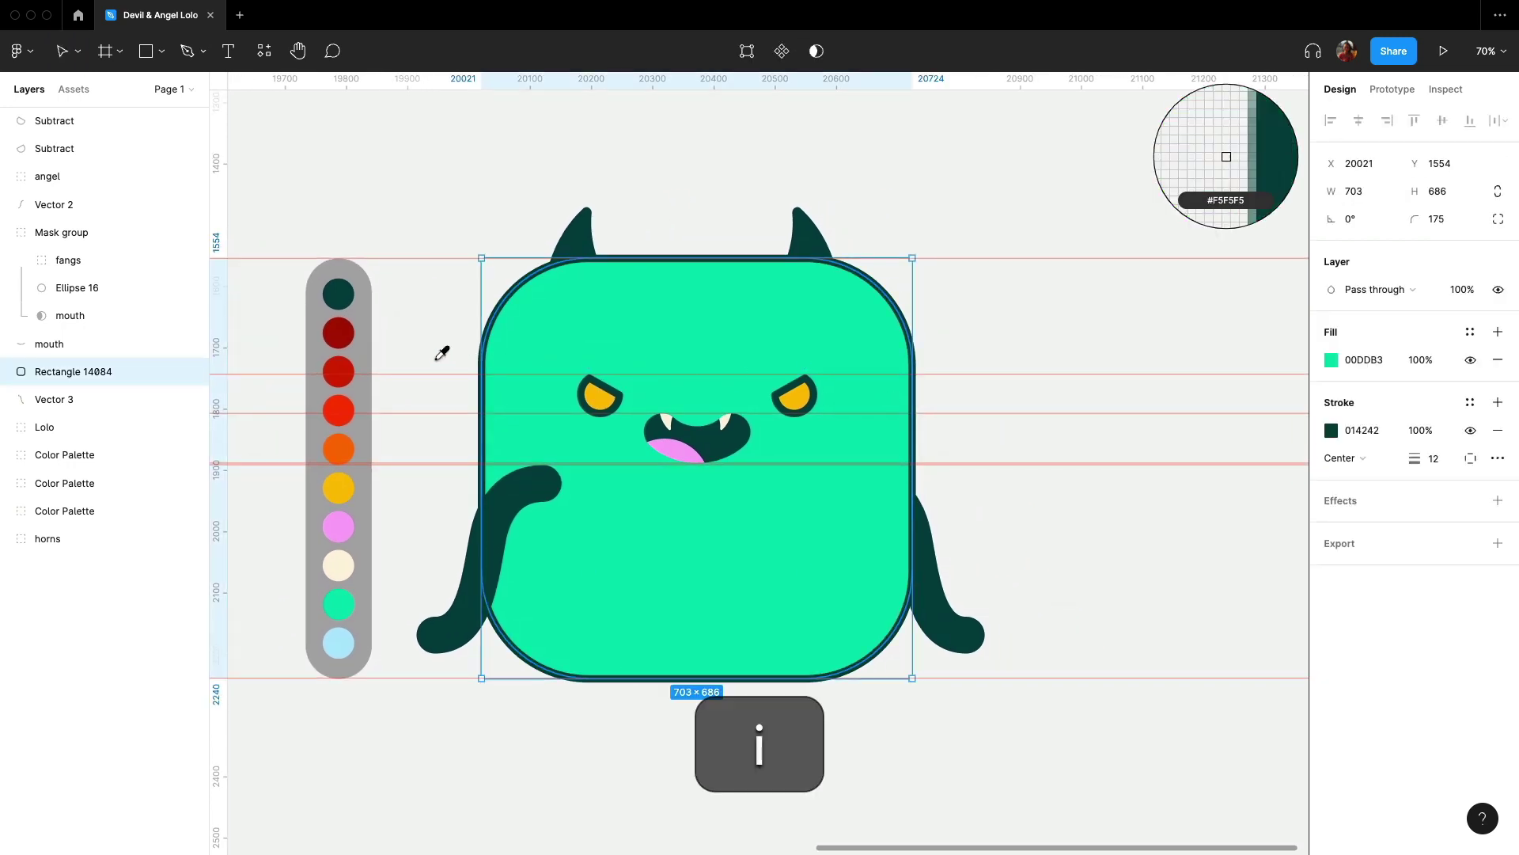
click(338, 332)
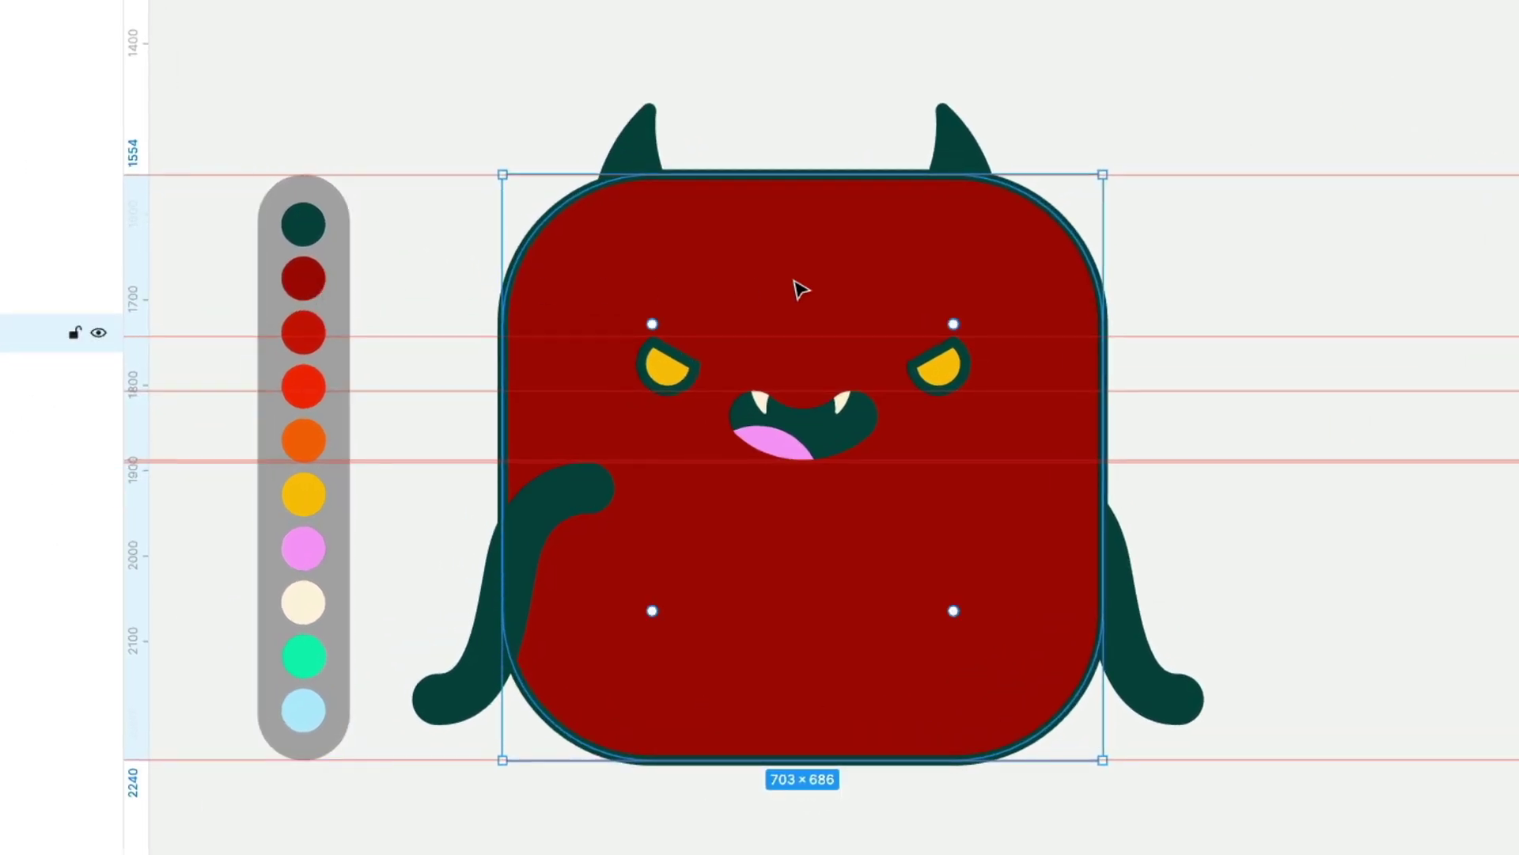
Paste a copy of the body rectangle, shrink it to 533 × 316 around the face and set its corner radius to 113.
key(super)
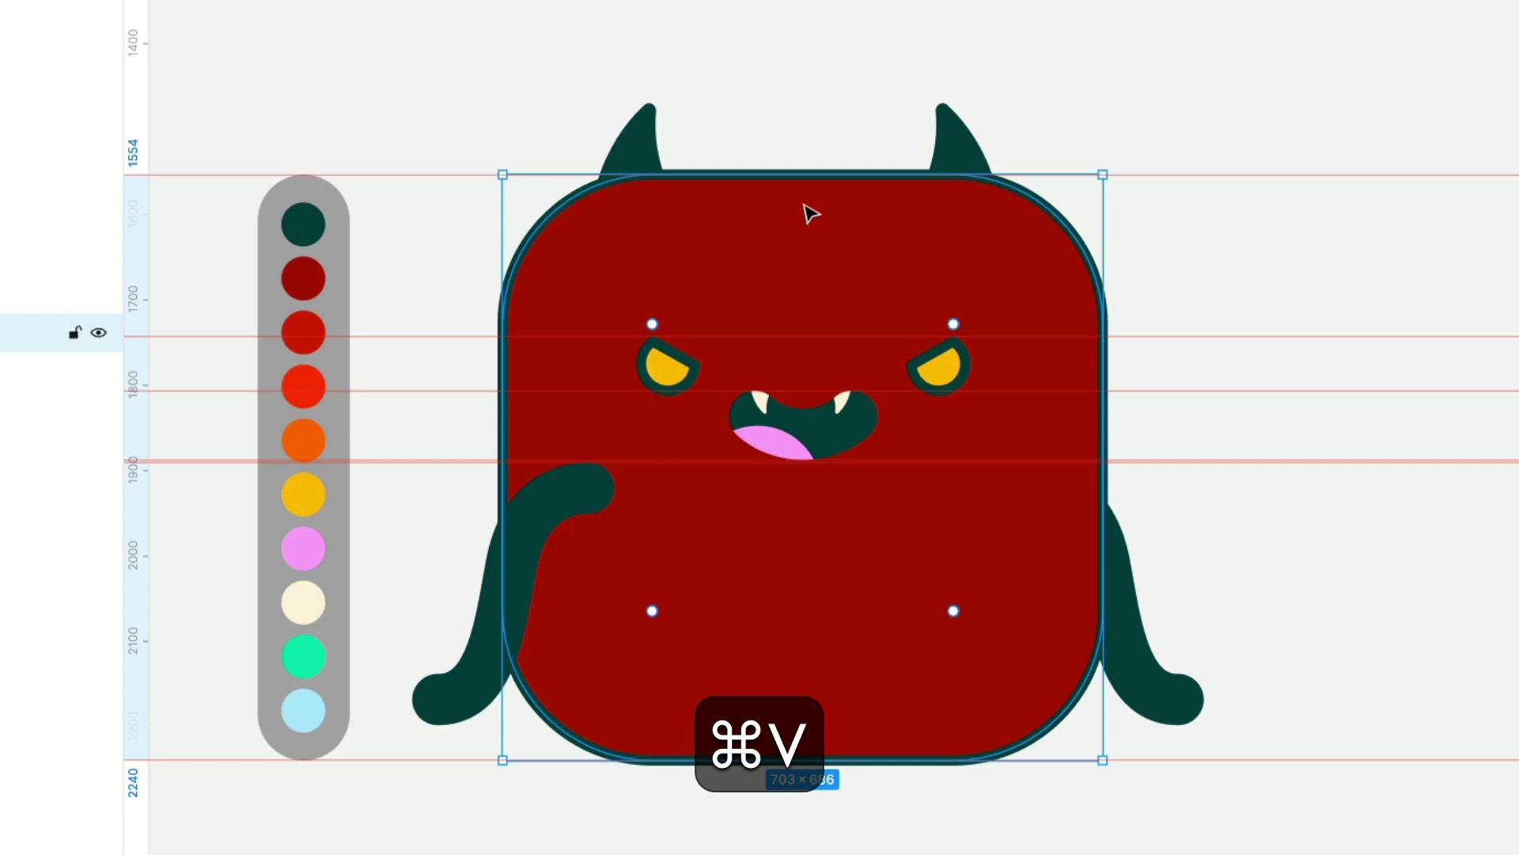
drag(803, 175, 804, 256)
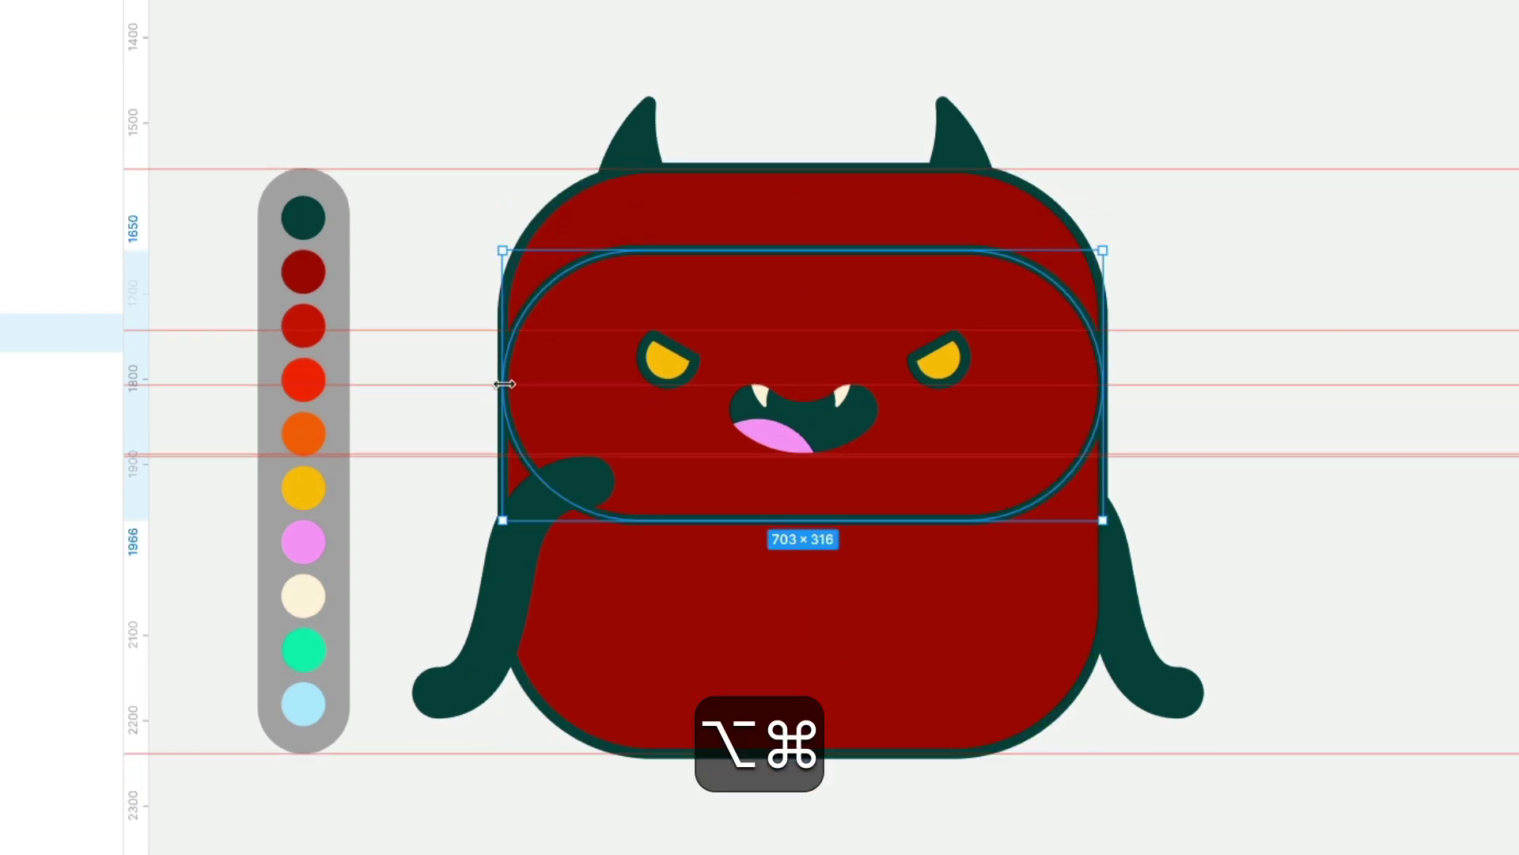
drag(502, 383, 574, 386)
scroll(783, 409, up, 5)
drag(1415, 219, 1471, 225)
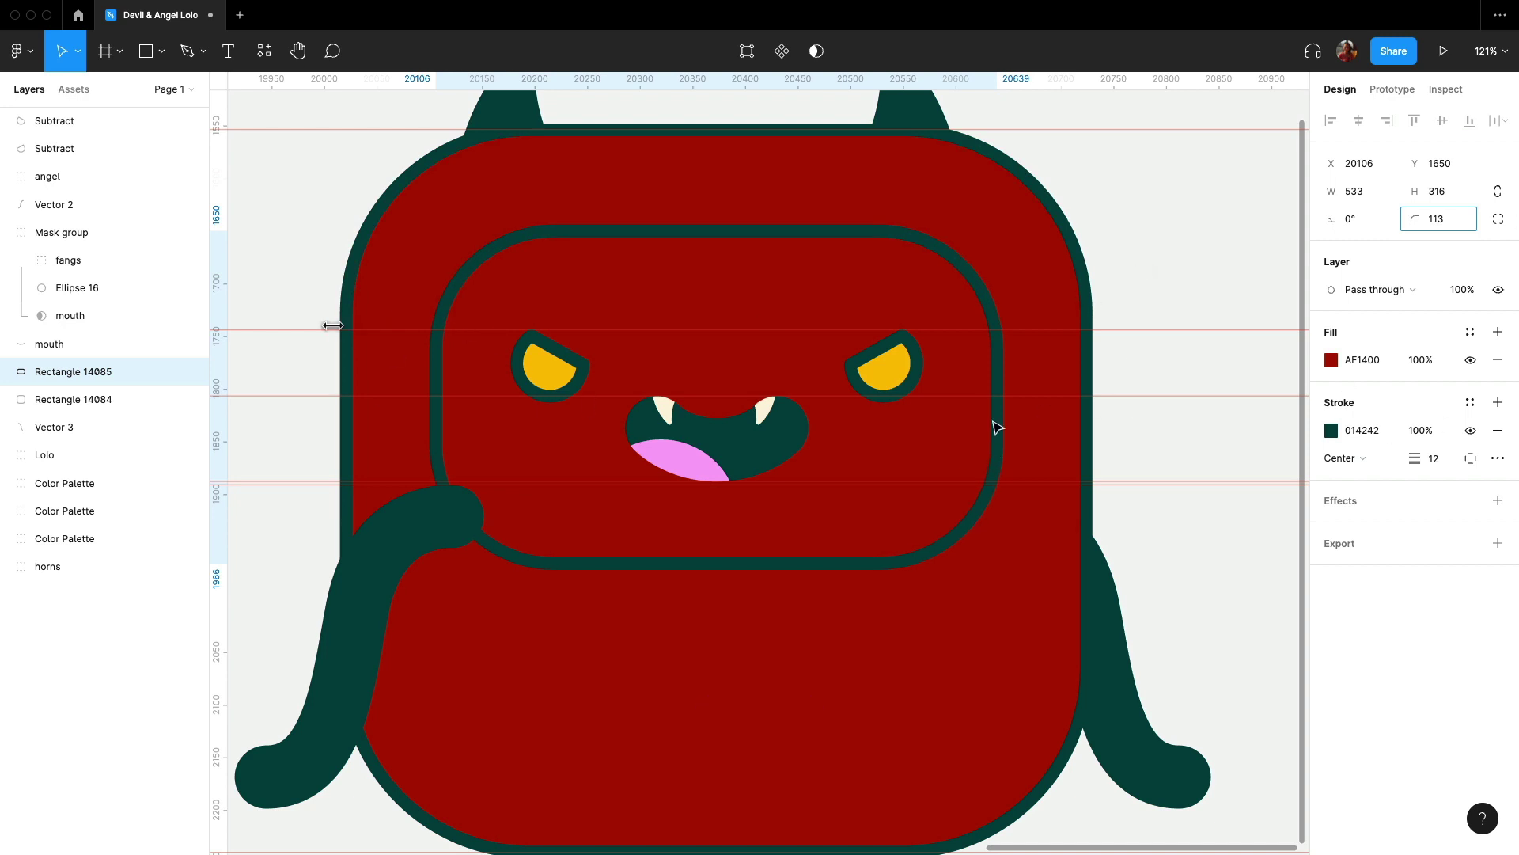
Add another rectangle copy of 443 × 538 filled with D92600 inside the body and set its blend mode to Multiply.
key(super+v)
key(shift)
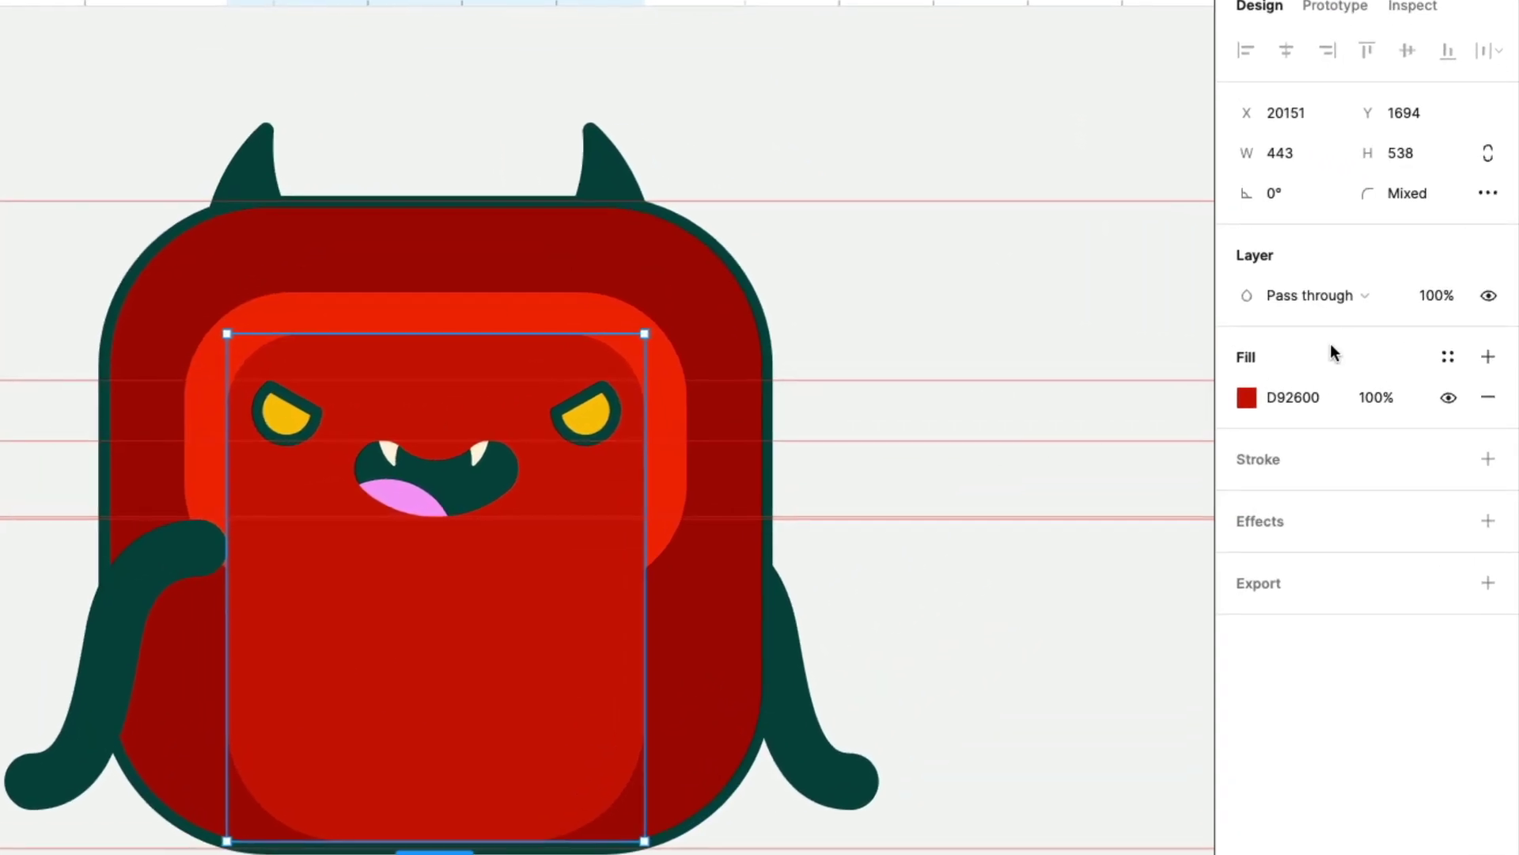
click(1355, 300)
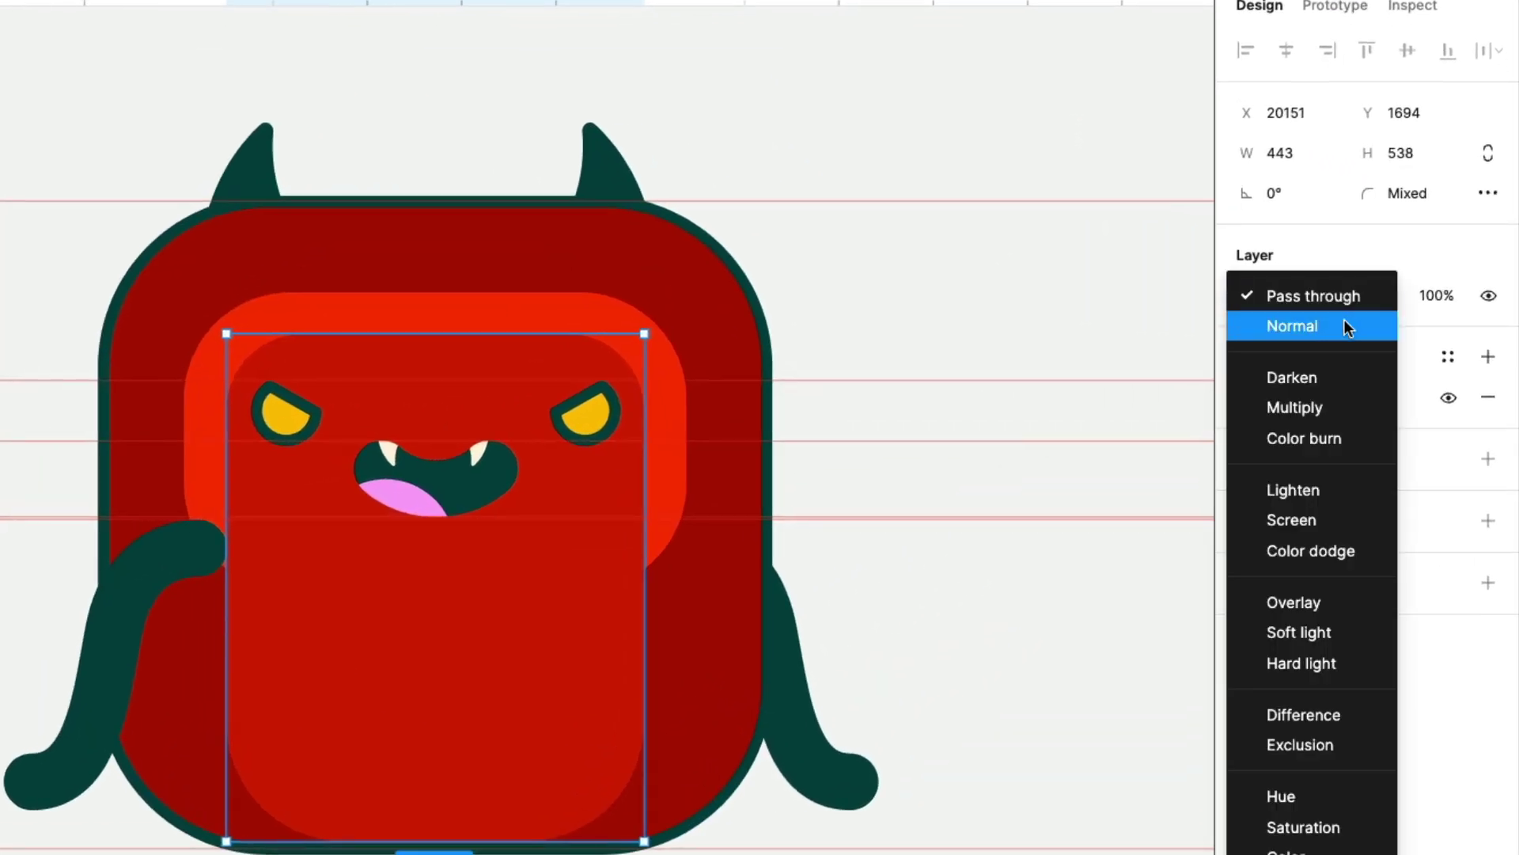
click(1315, 404)
click(1042, 588)
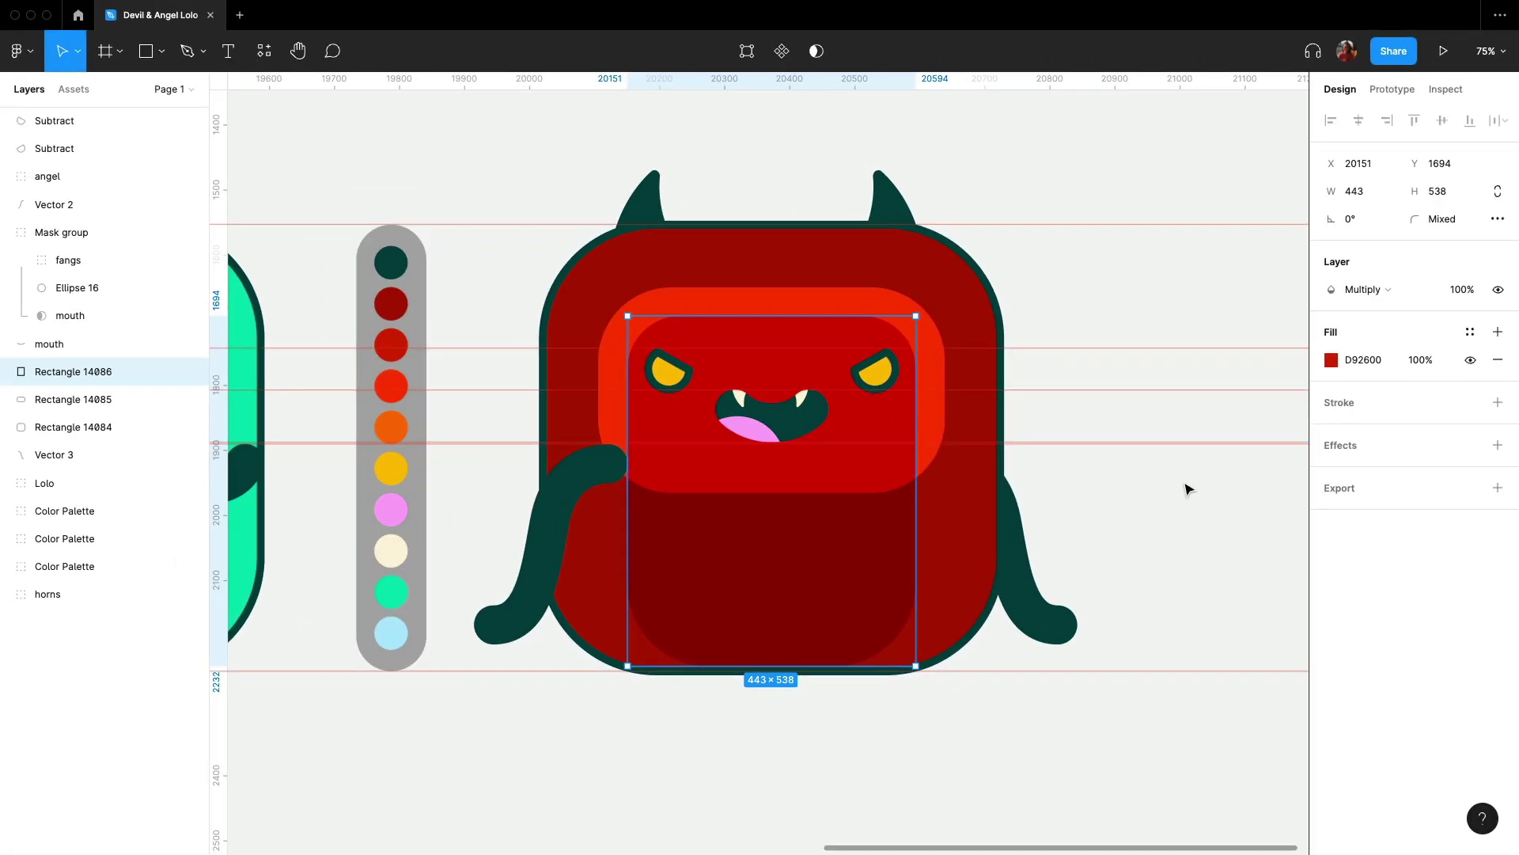
Reshape the arms so they fold across the front of the devil's body below the mouth.
super+click(542, 565)
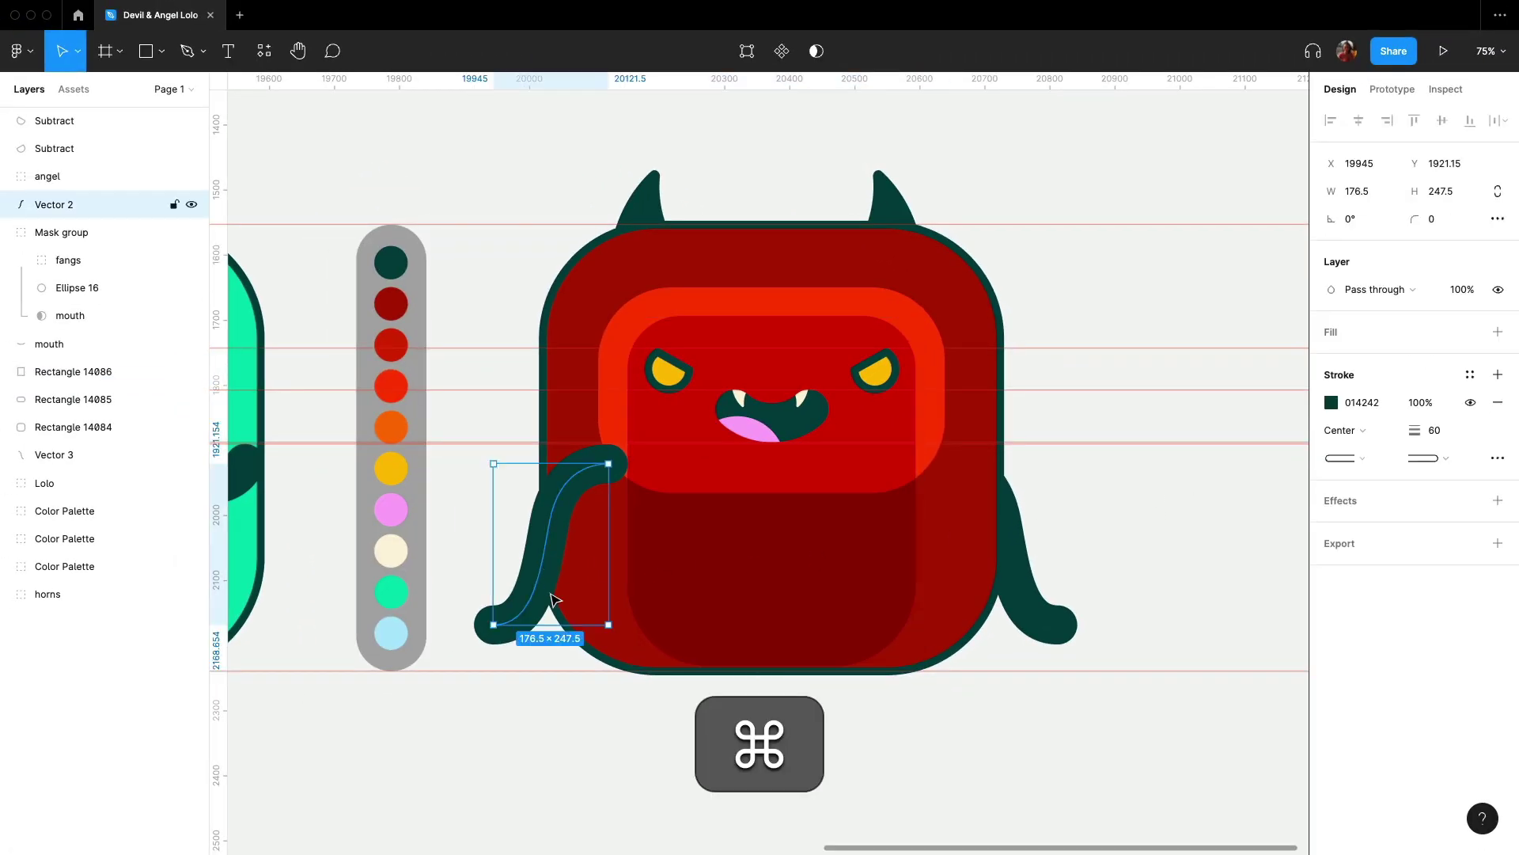
drag(623, 454, 660, 508)
drag(662, 510, 757, 447)
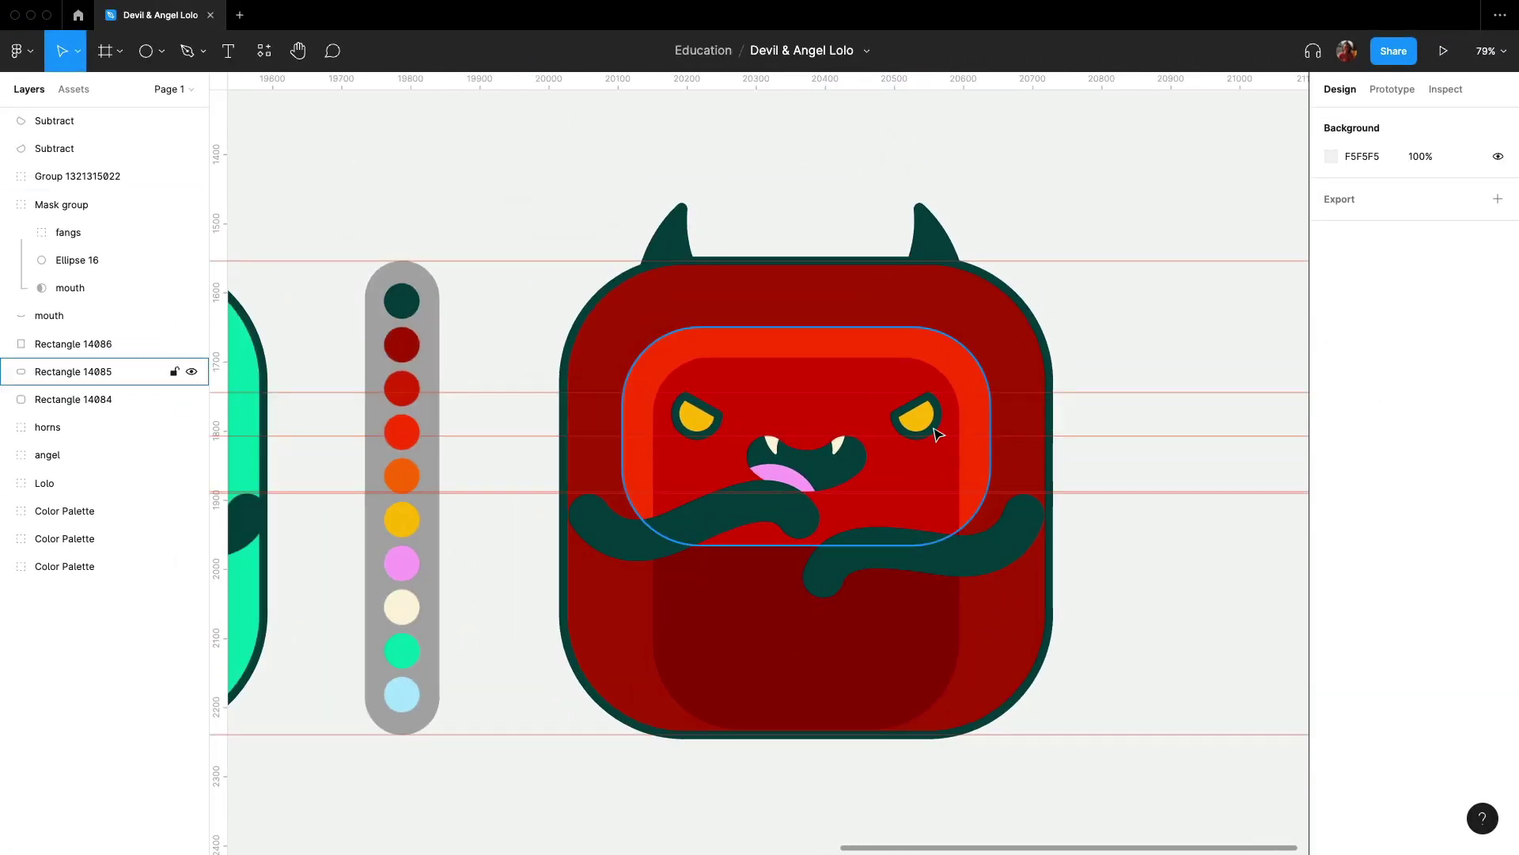
Group all parts of the red character and name the group devil.
drag(546, 179, 1057, 721)
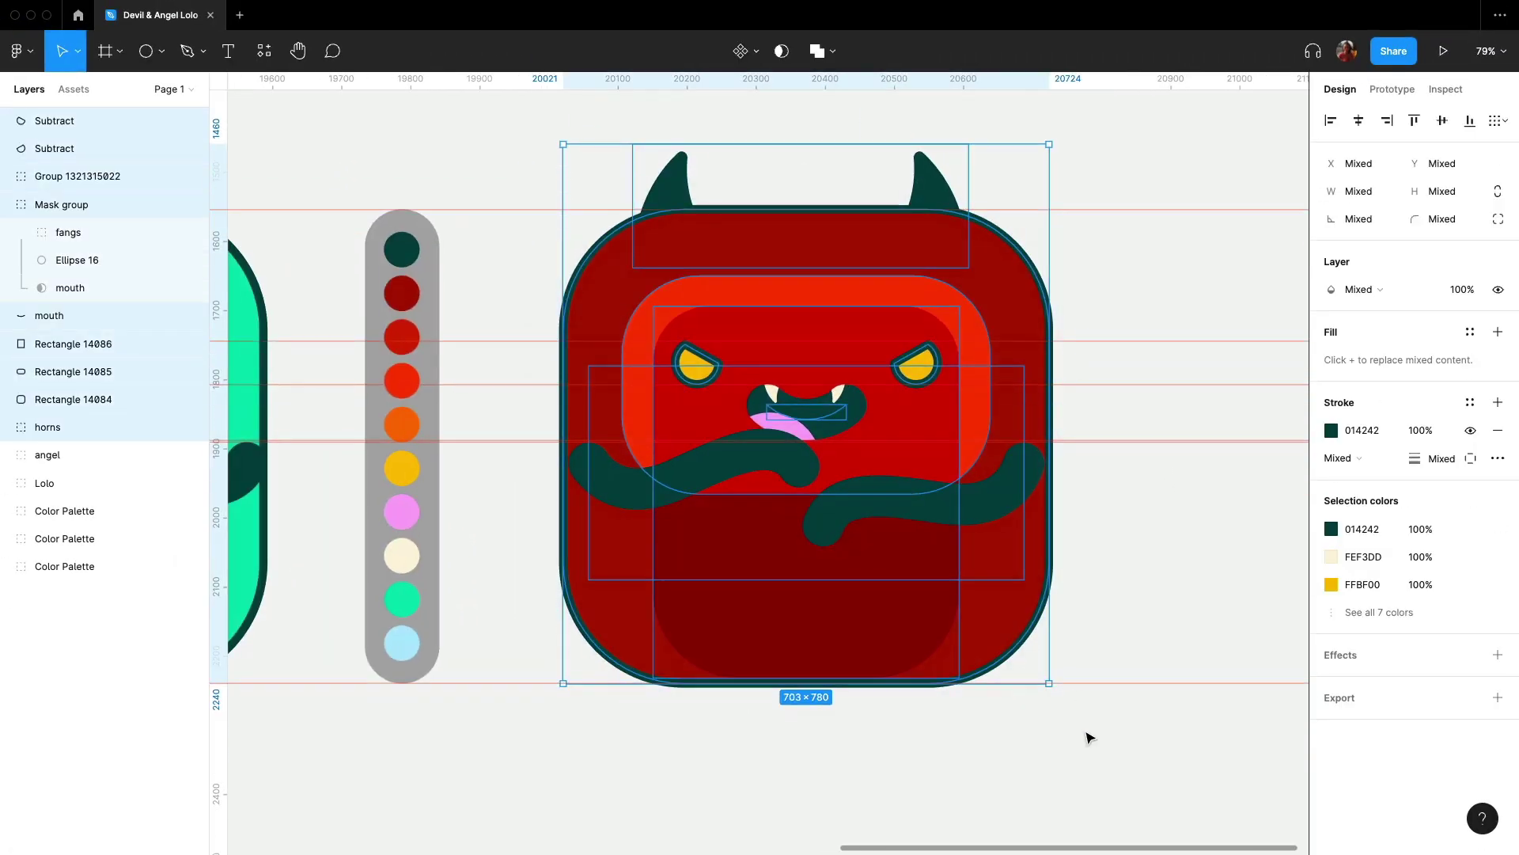
key(super+g)
double_click(107, 124)
text(devil)
key(Return)
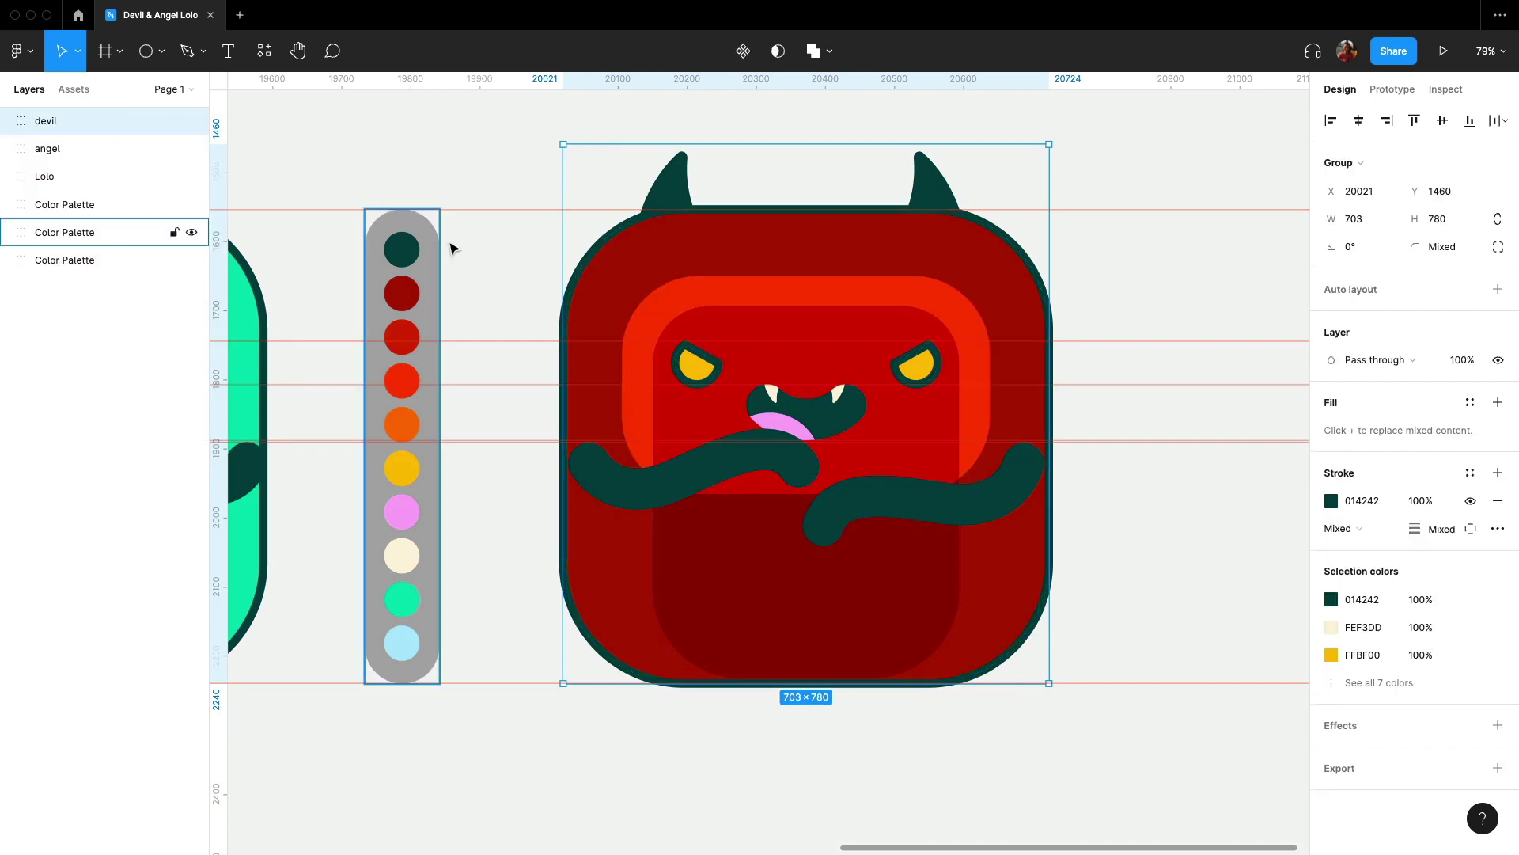
Place a copy of the color palette on the empty canvas just beyond the devil character.
scroll(1035, 531, down, 5)
click(1086, 653)
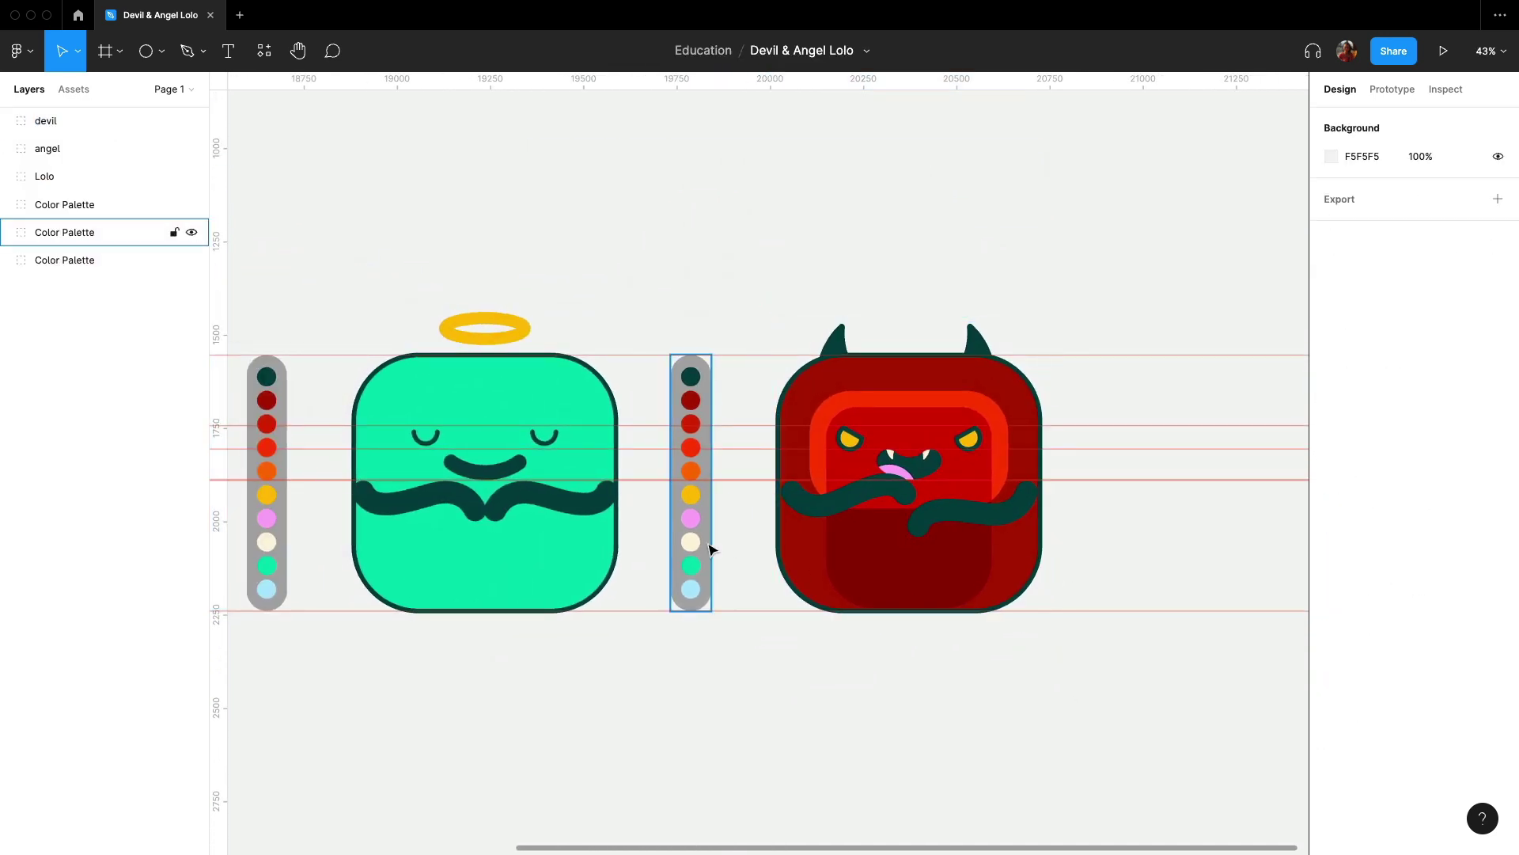
click(702, 548)
drag(703, 548, 1127, 550)
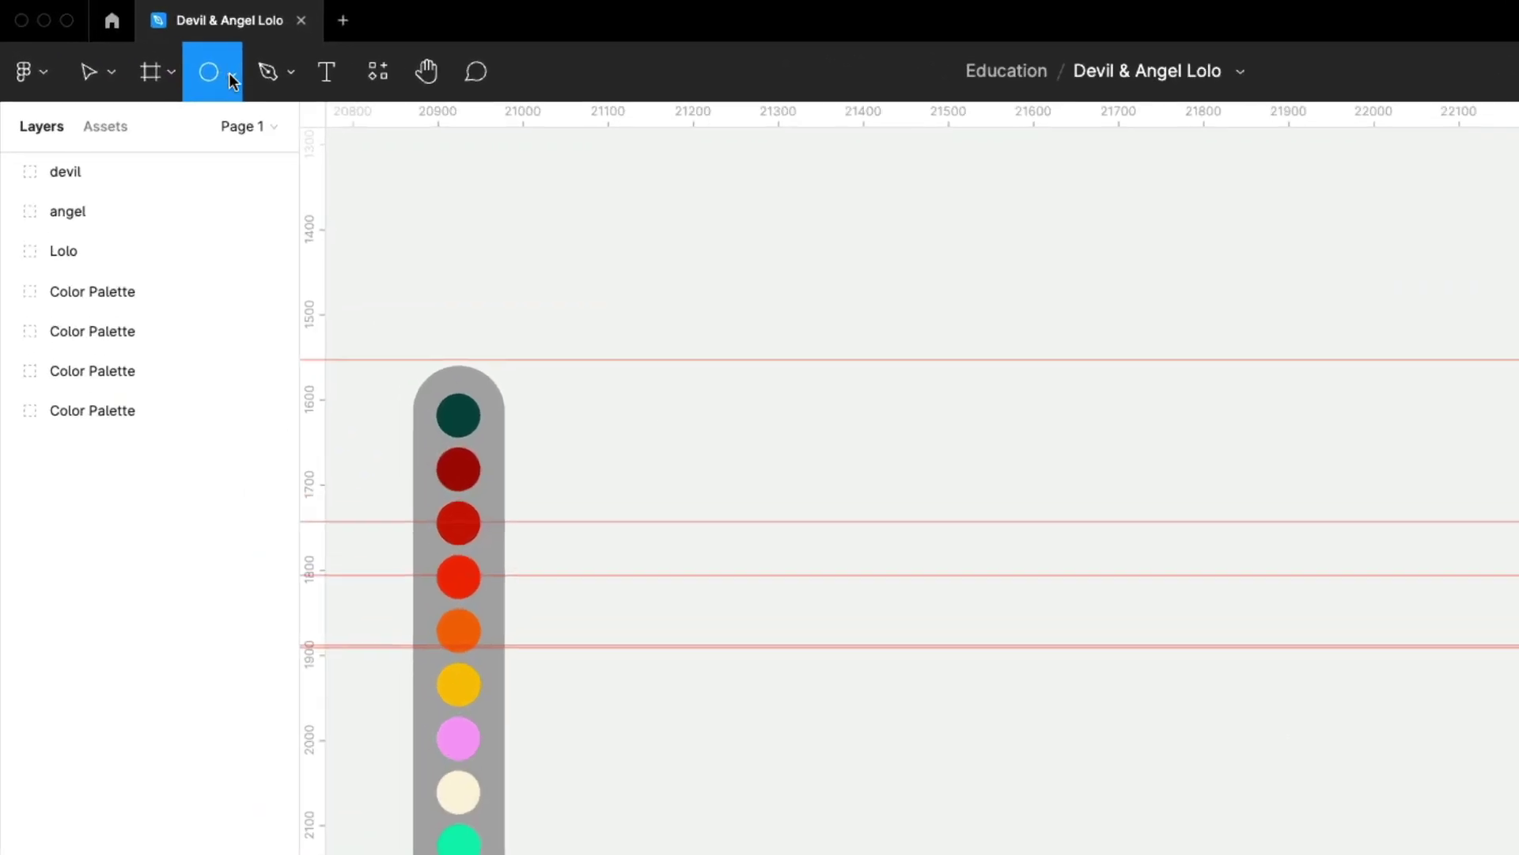
Create a 686 × 686 circle and align it with the character height guides beside the newest palette copy.
click(162, 50)
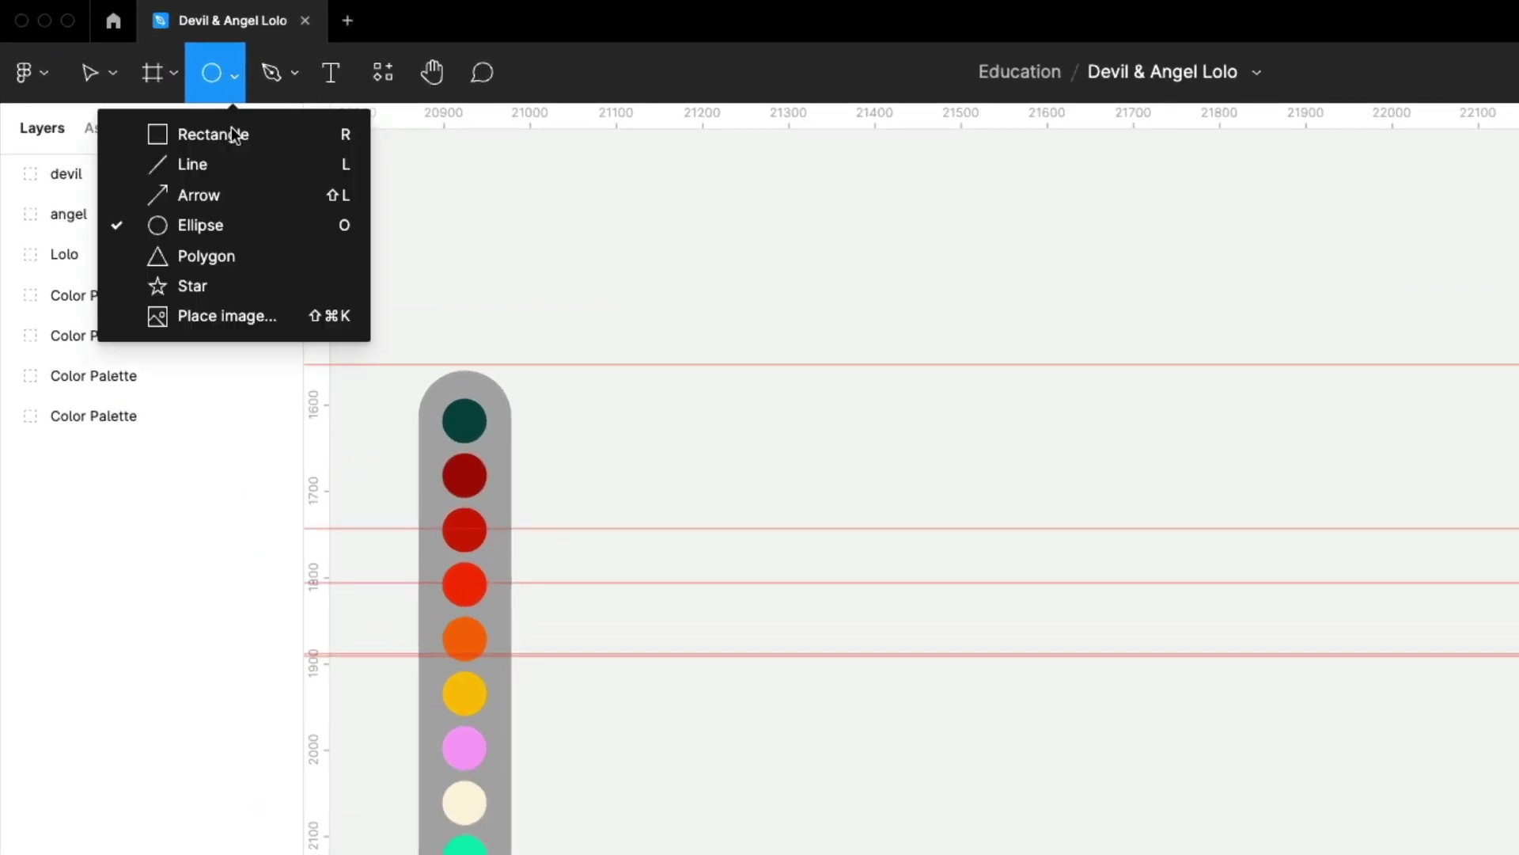
click(235, 230)
click(854, 587)
click(1425, 277)
double_click(1422, 277)
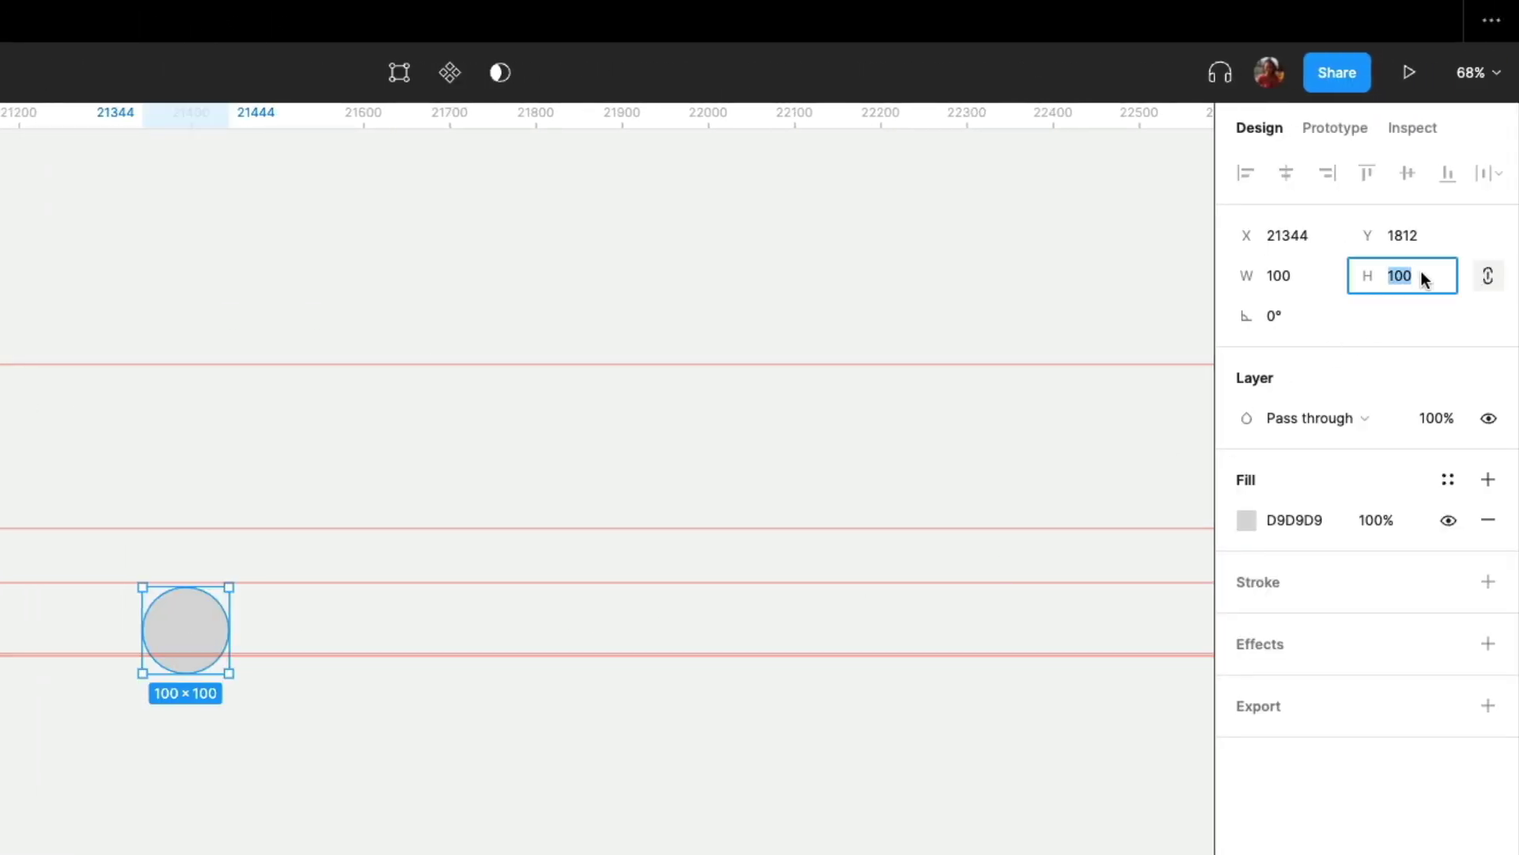
text(686)
key(Return)
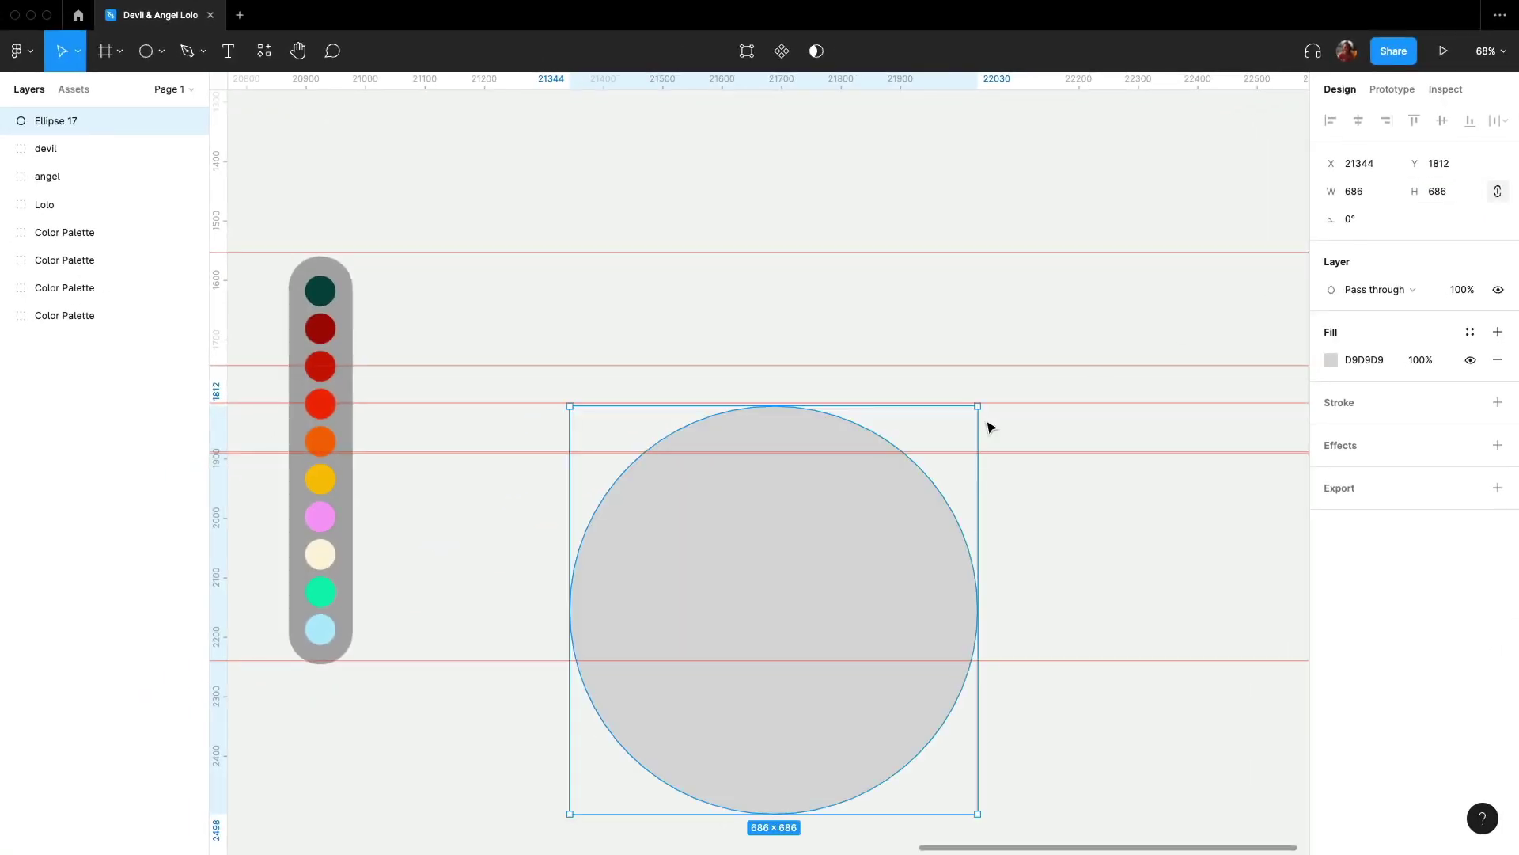
drag(893, 484, 688, 414)
click(929, 560)
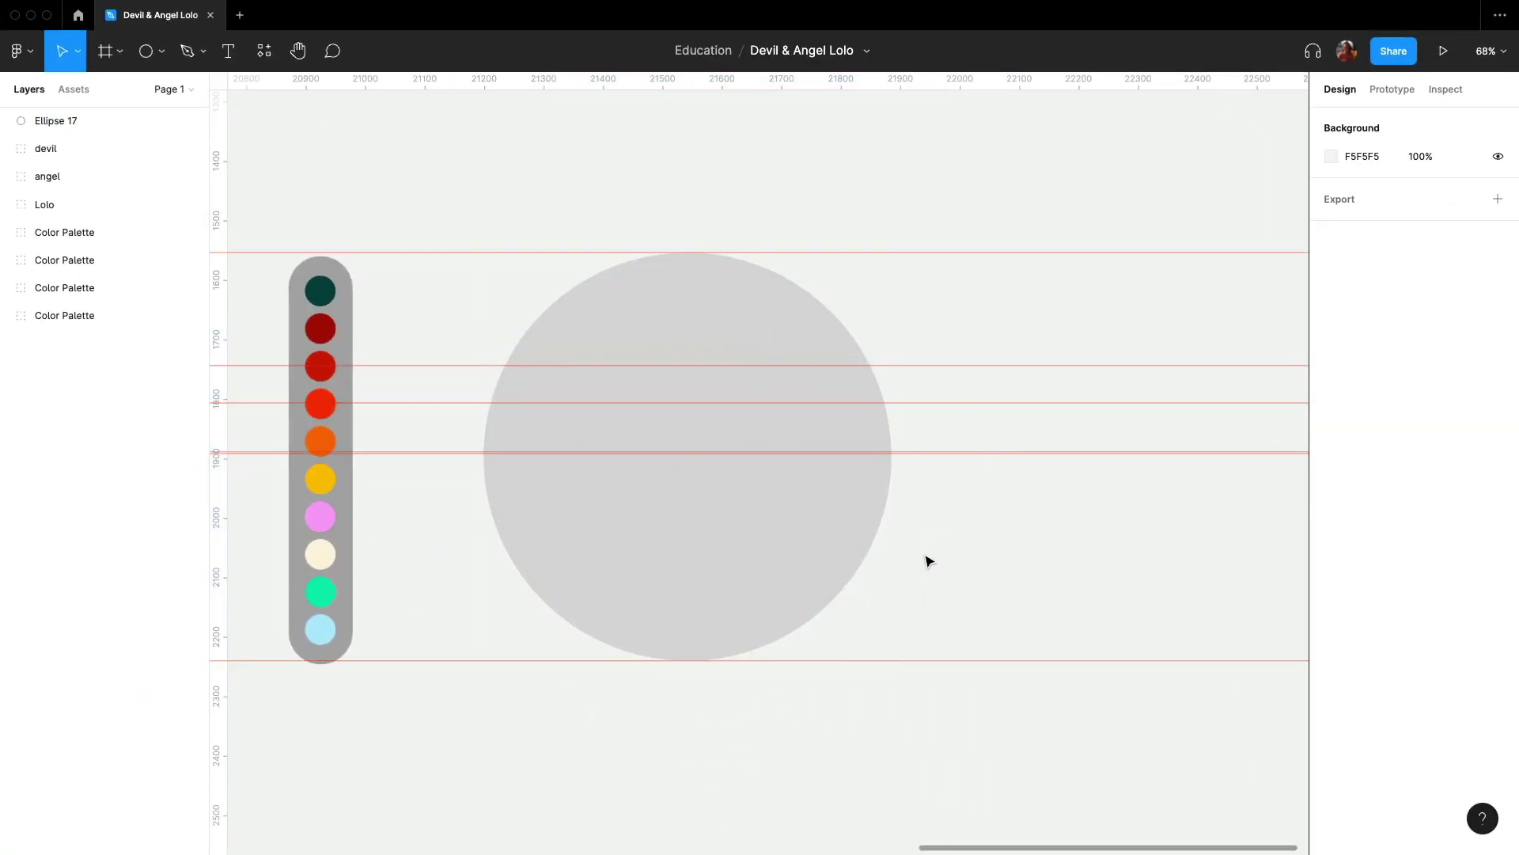
Stack copies of the devil and angel groups over the gray circle and bring them to the front.
scroll(928, 560, down, 3)
scroll(910, 546, left, 5)
click(427, 545)
shift+click(595, 553)
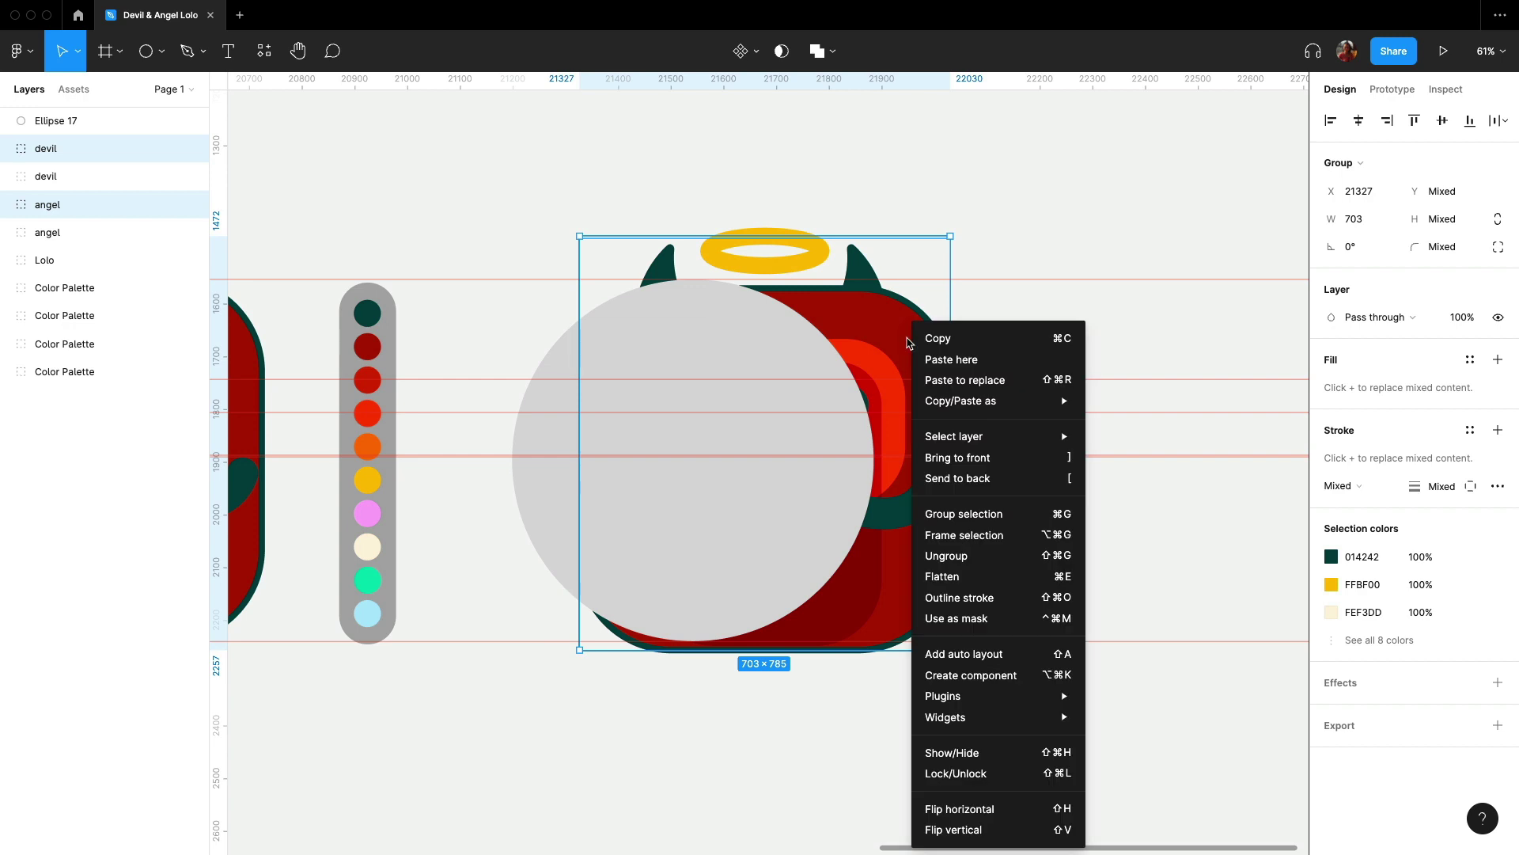
right_click(912, 322)
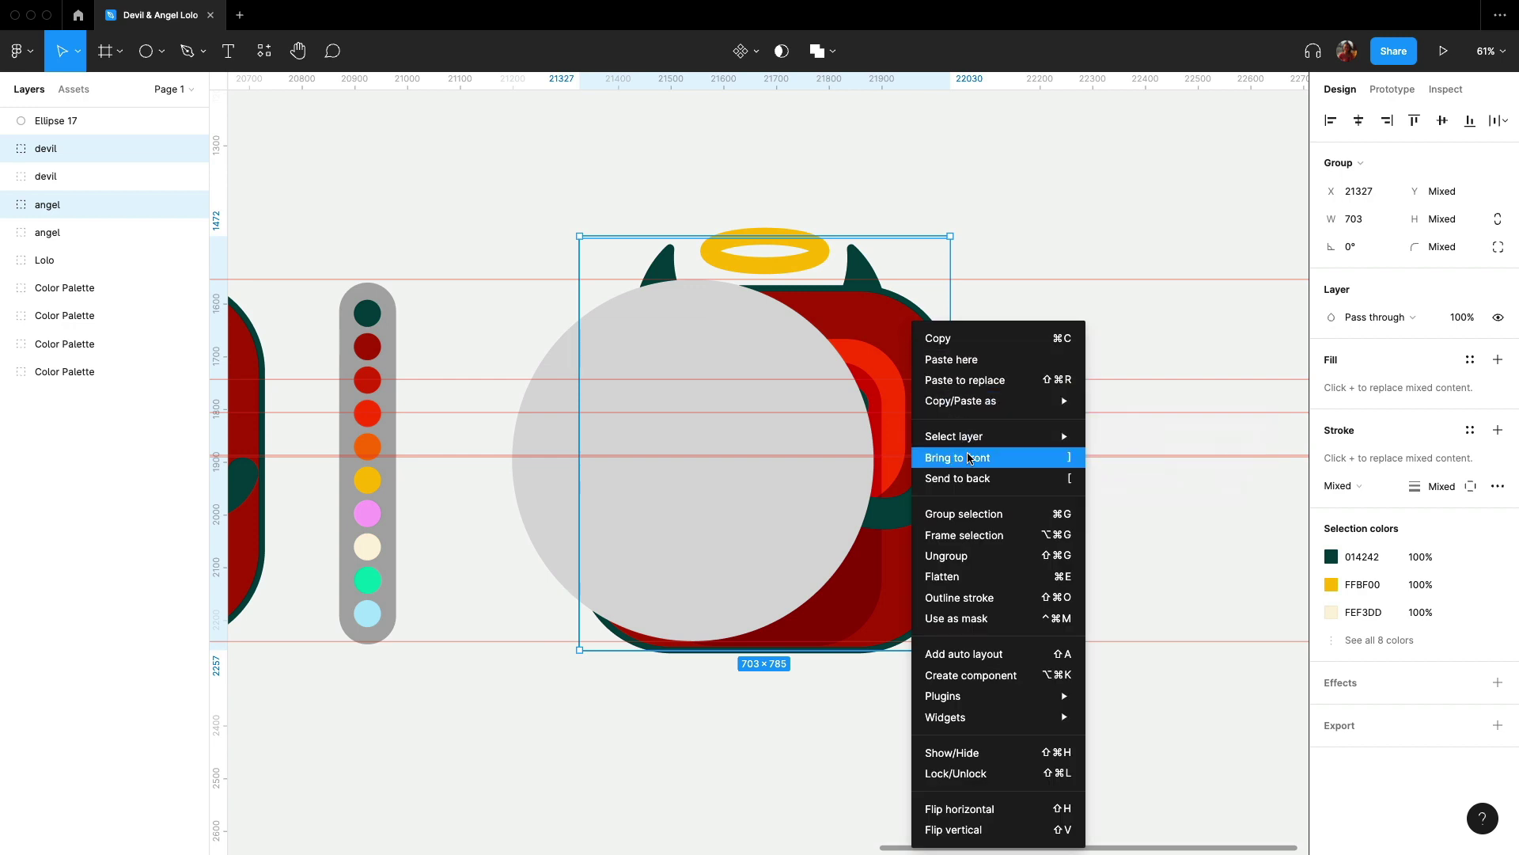
click(968, 459)
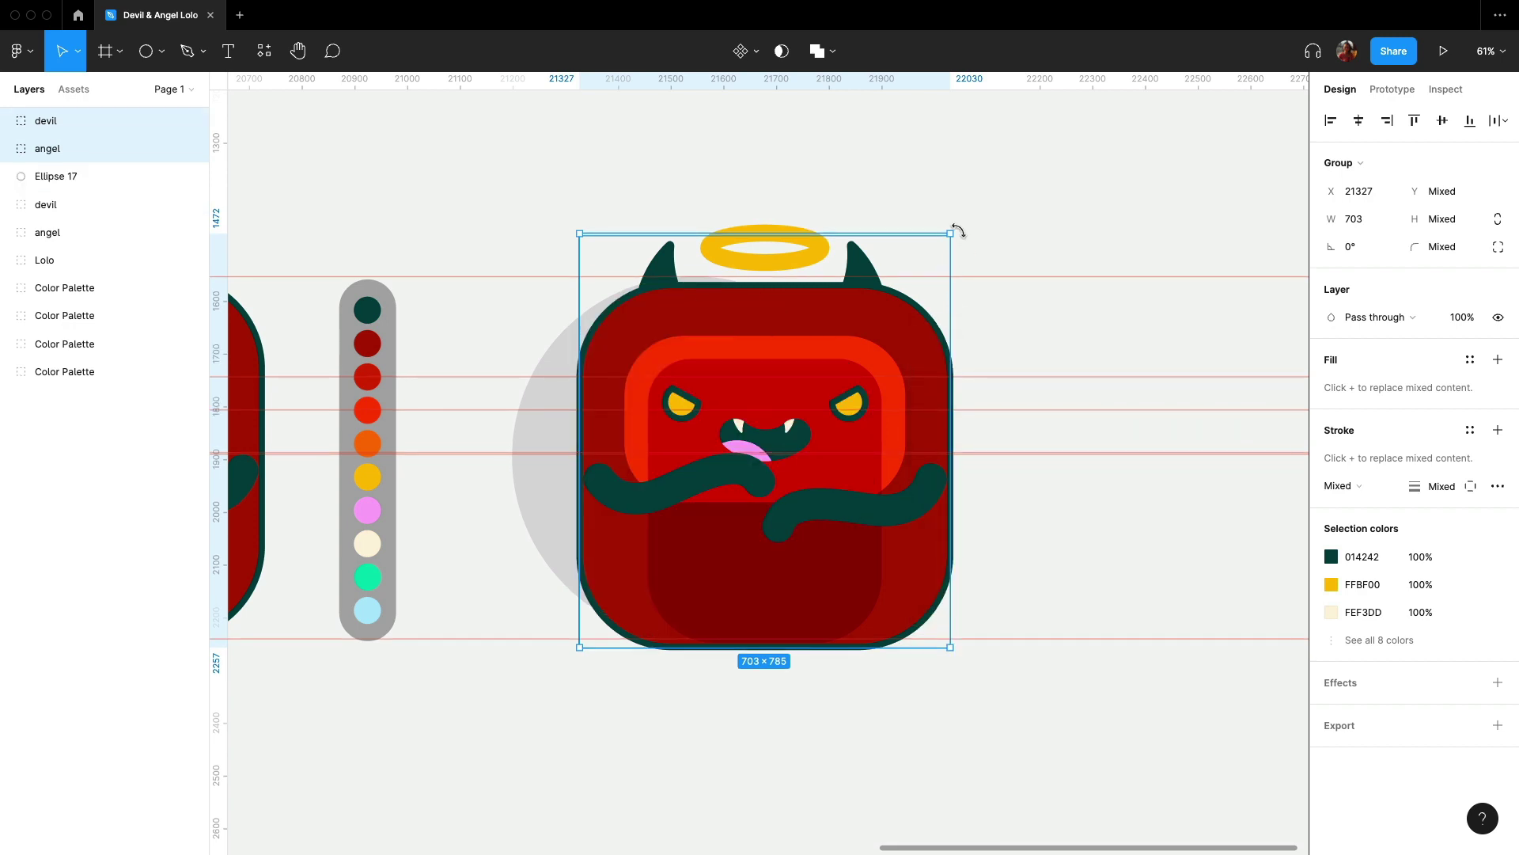
Tilt the copied characters about 16° clockwise and scale them down to about 574 wide over the circle.
drag(959, 230, 1003, 300)
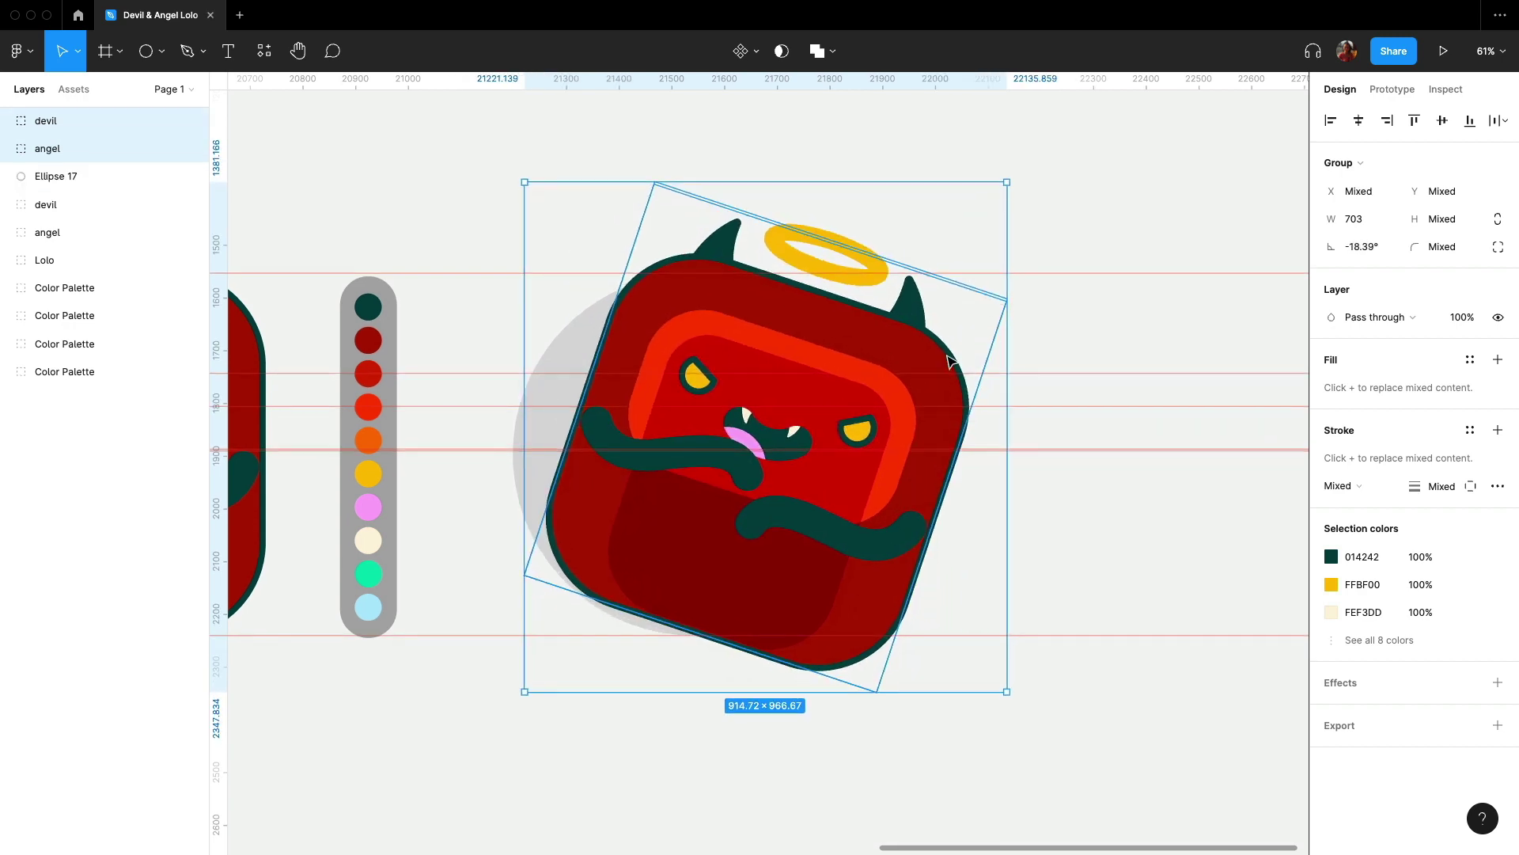
drag(899, 382, 808, 429)
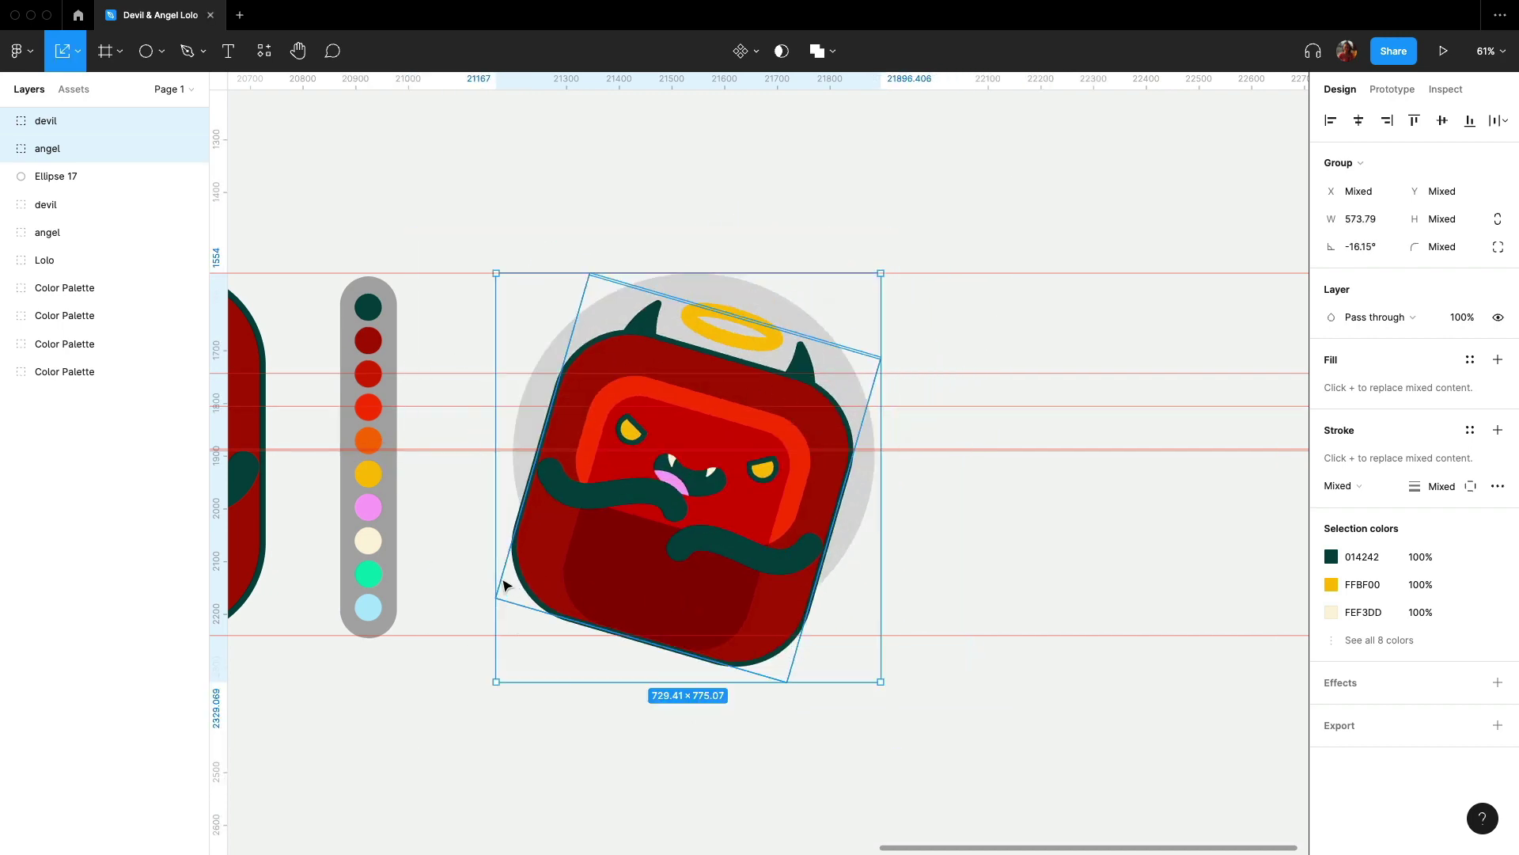
click(461, 577)
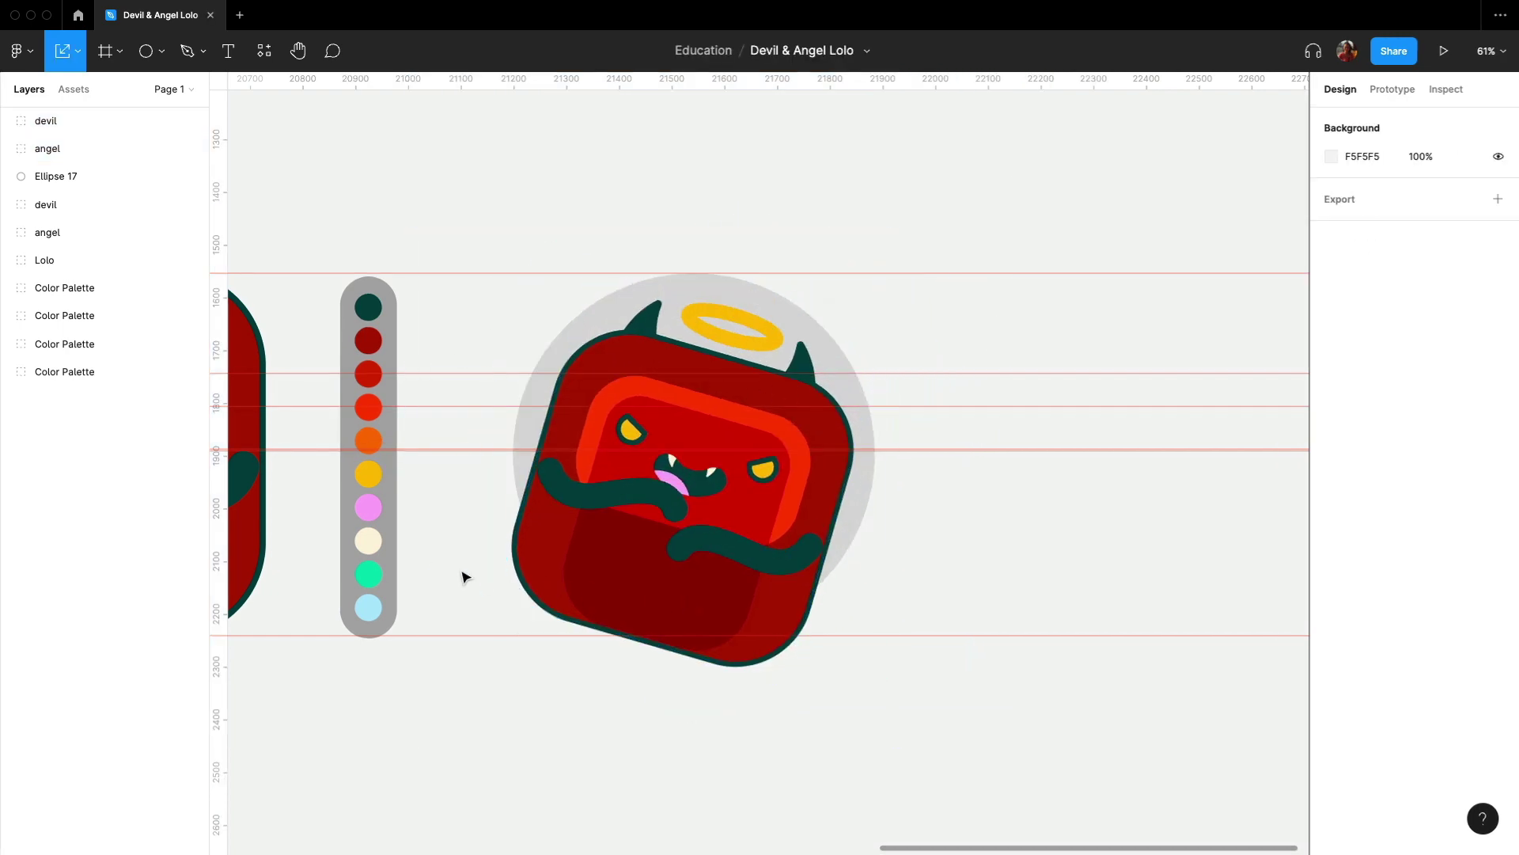
Duplicate the gray circle in place and use the copy as a mask for the tilted devil and angel groups.
click(96, 179)
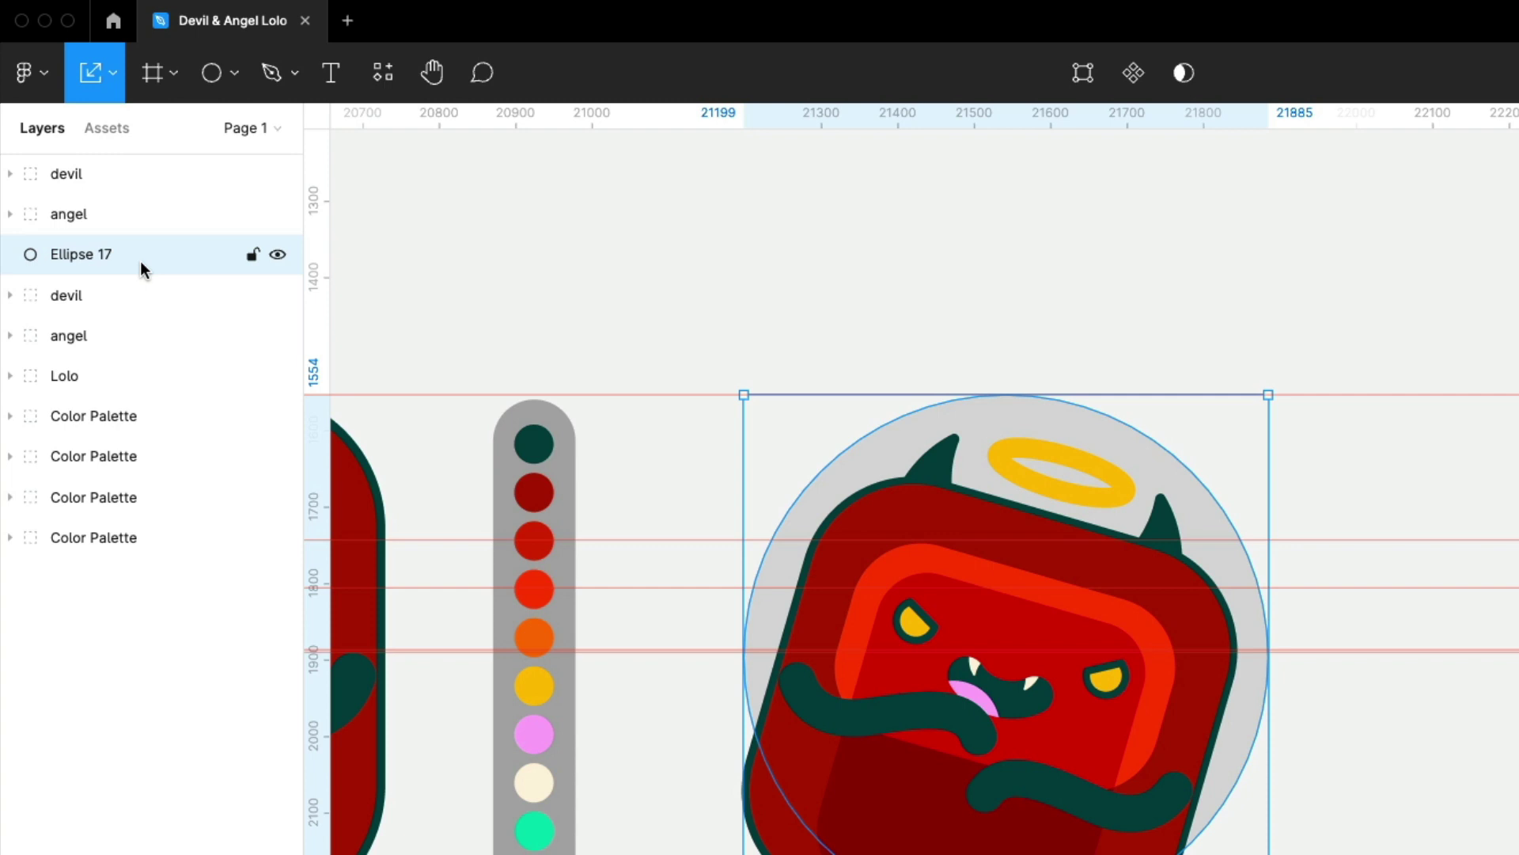
key(super+c)
key(super+v)
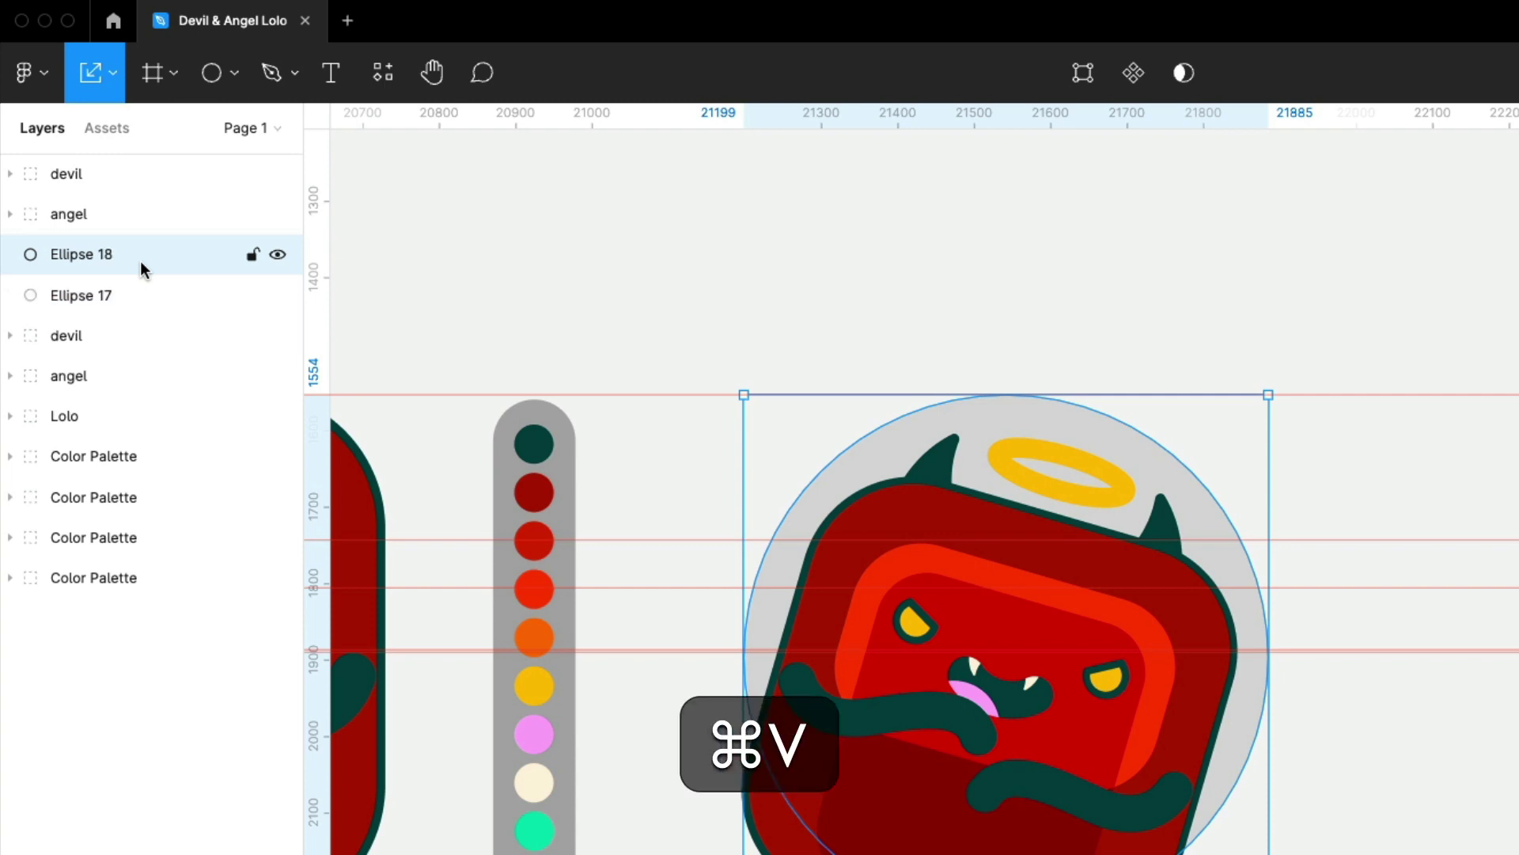
shift+click(155, 183)
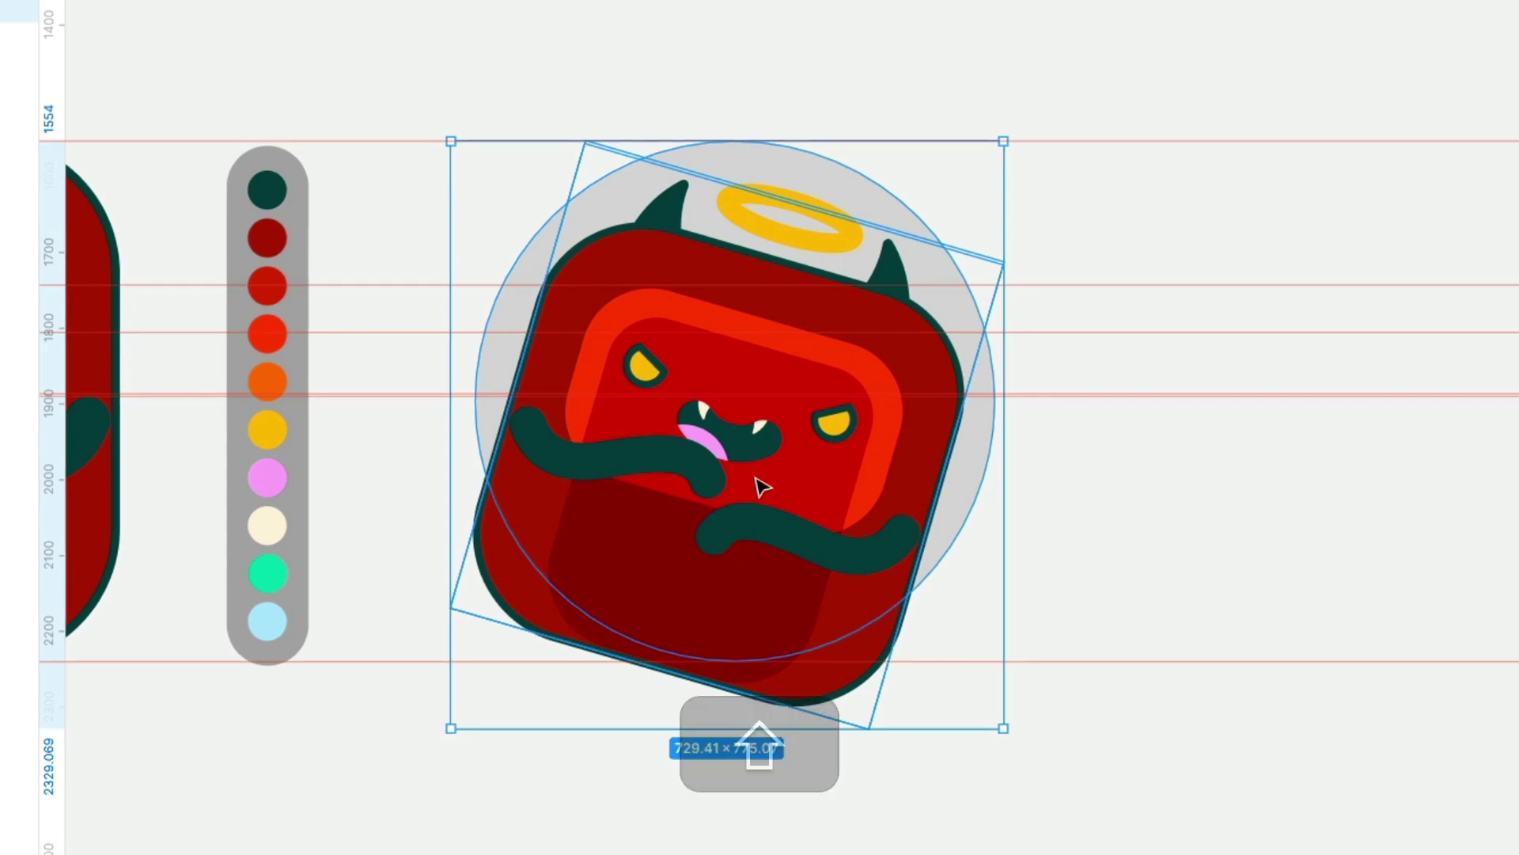
right_click(760, 487)
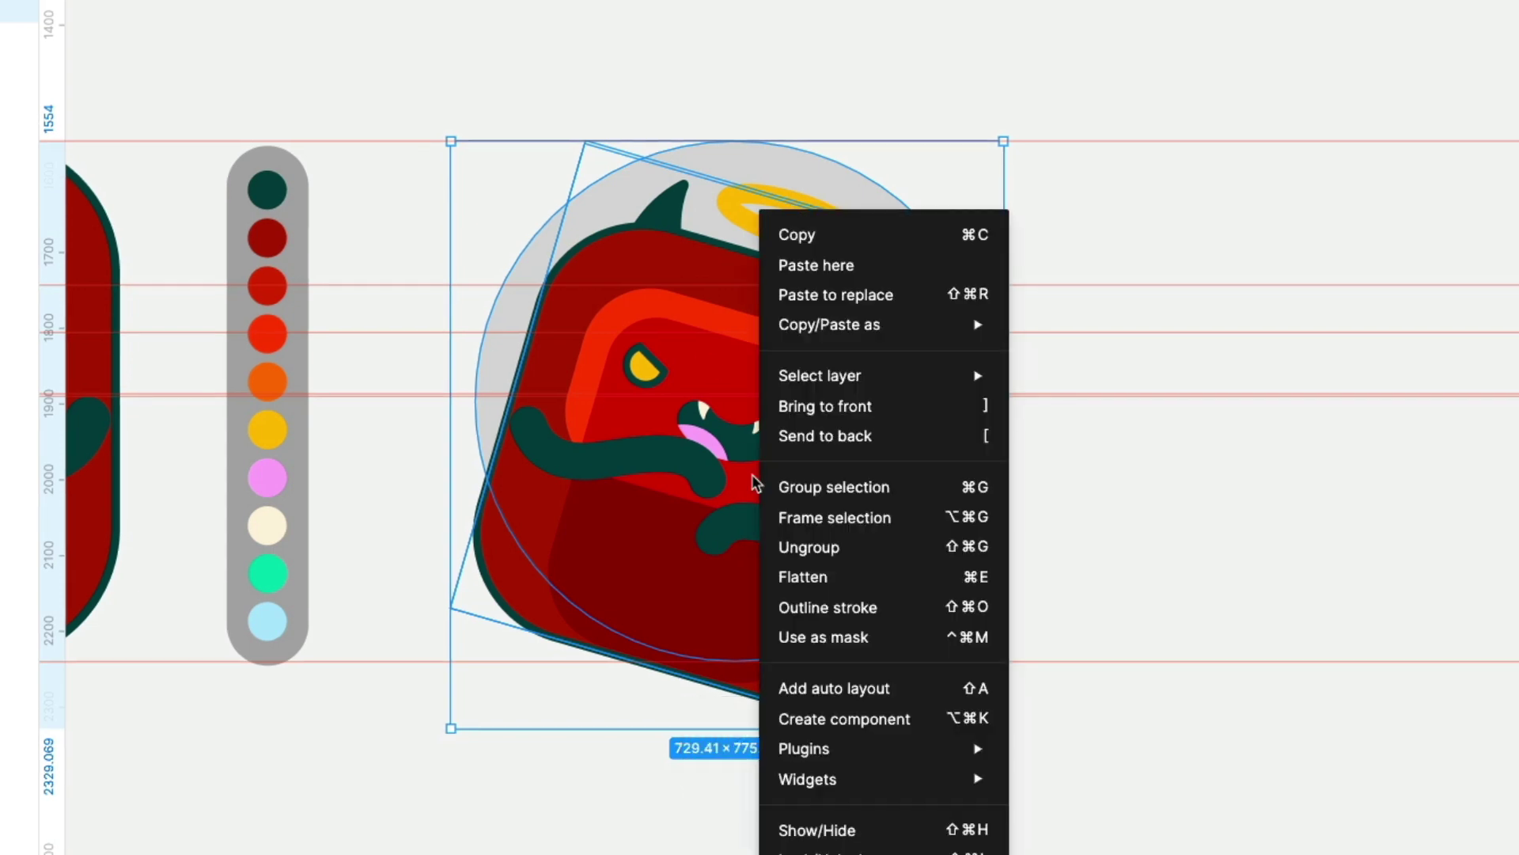
click(839, 635)
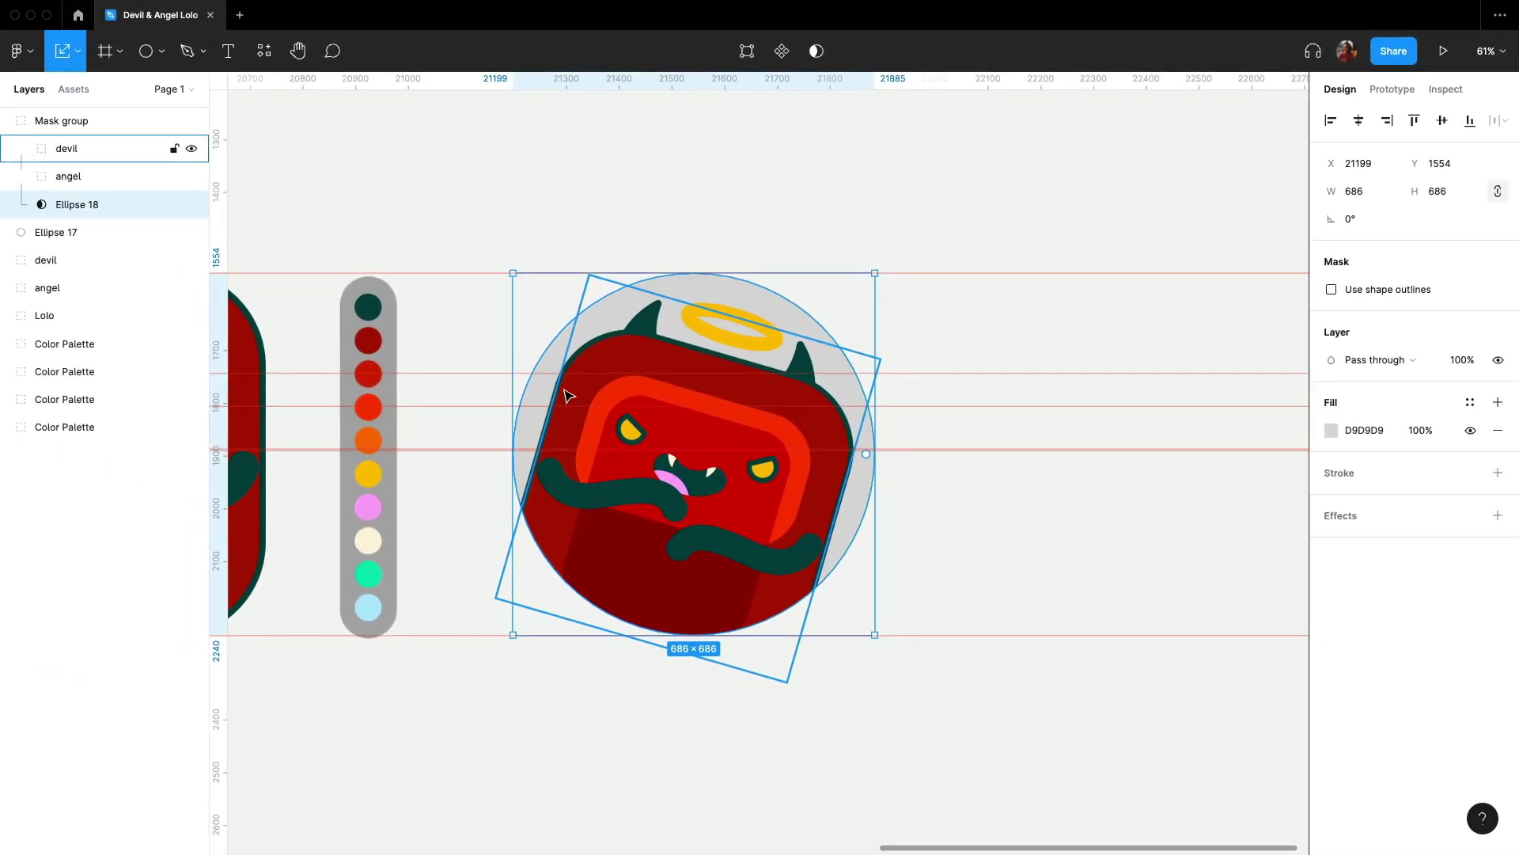
Place a copy of the masked characters and their background circle to the right of the original.
drag(458, 299, 902, 610)
scroll(902, 610, right, 3)
drag(491, 546, 918, 550)
click(795, 682)
scroll(797, 661, up, 2)
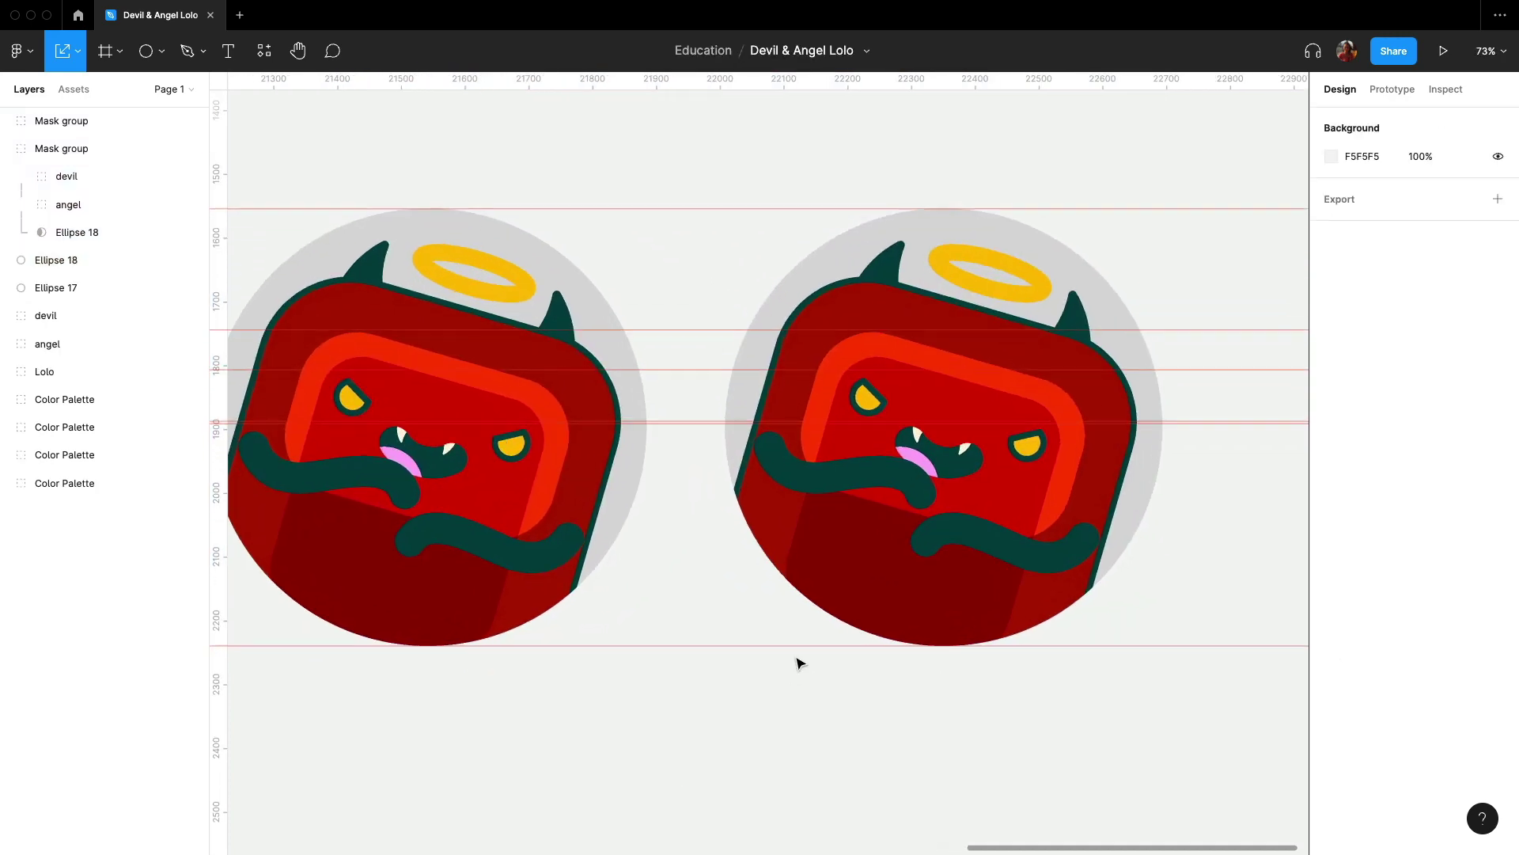
Delete the devil from the right-hand mask group and the angel from the left-hand mask group.
scroll(1021, 546, left, 2)
click(974, 543)
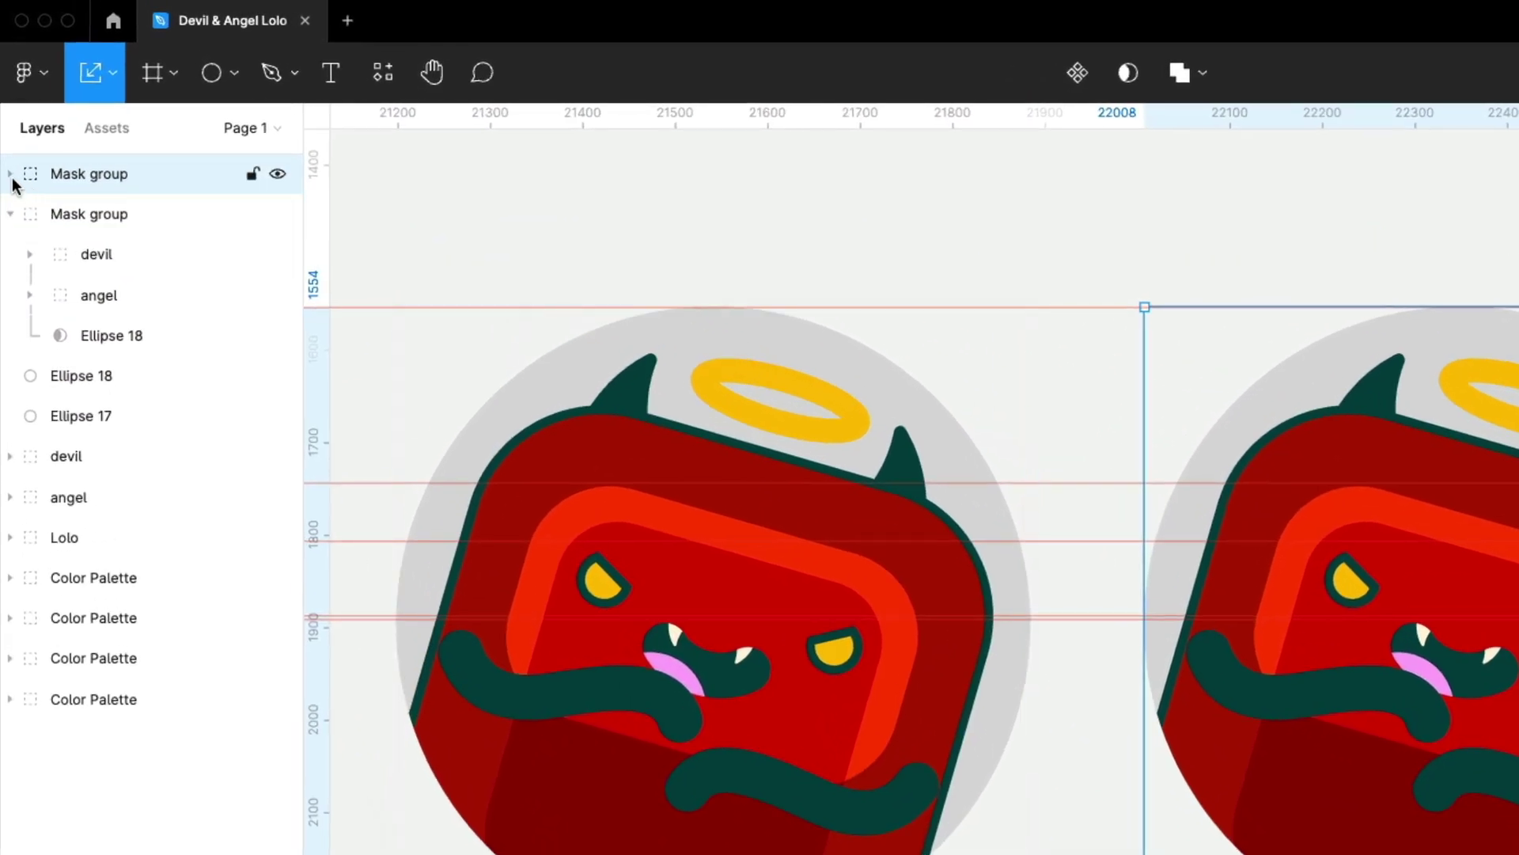
click(7, 121)
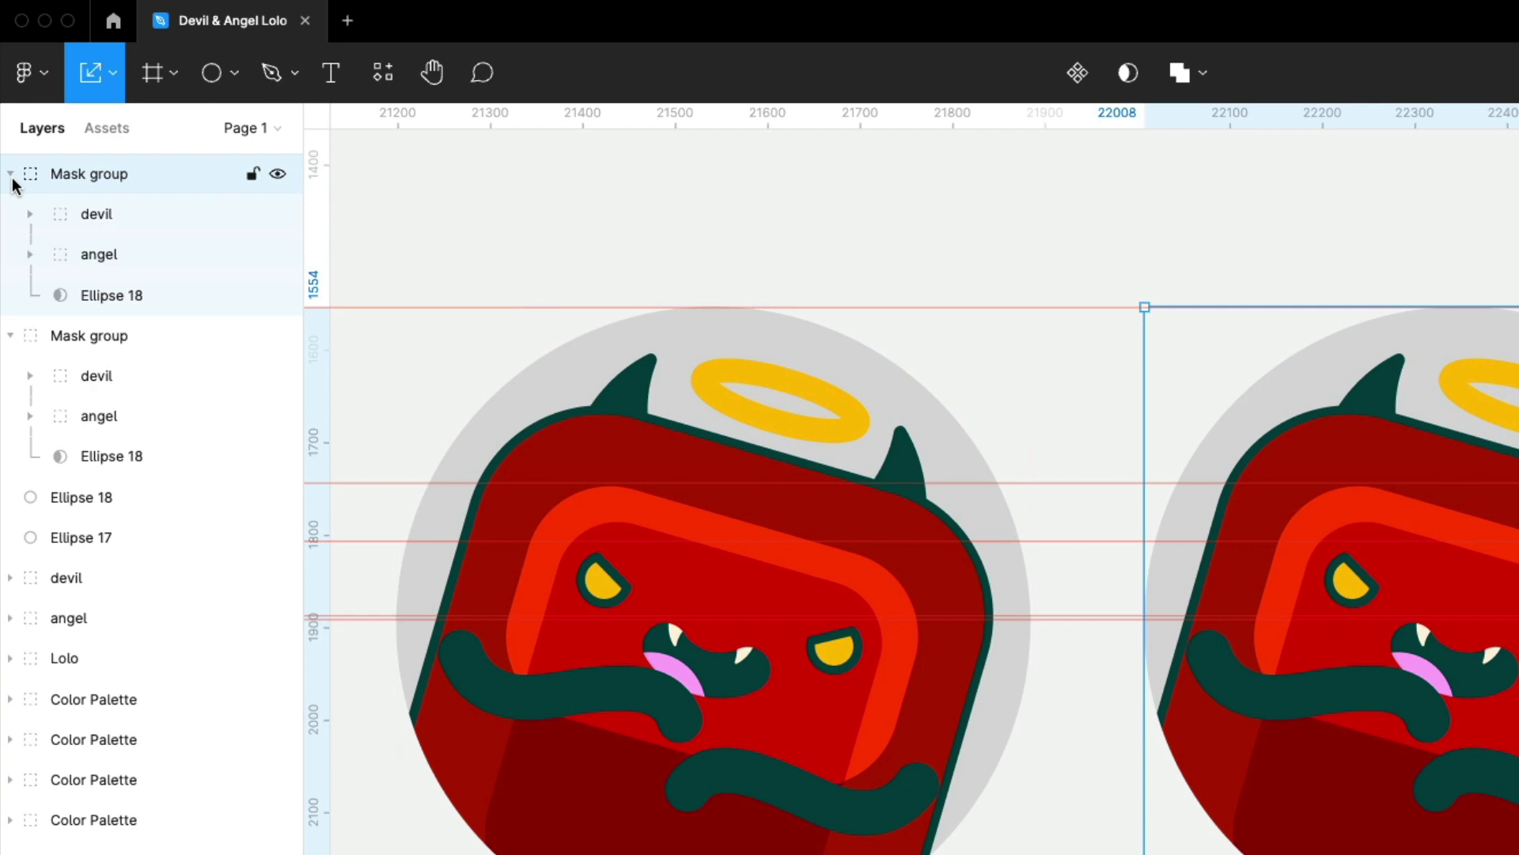
click(98, 236)
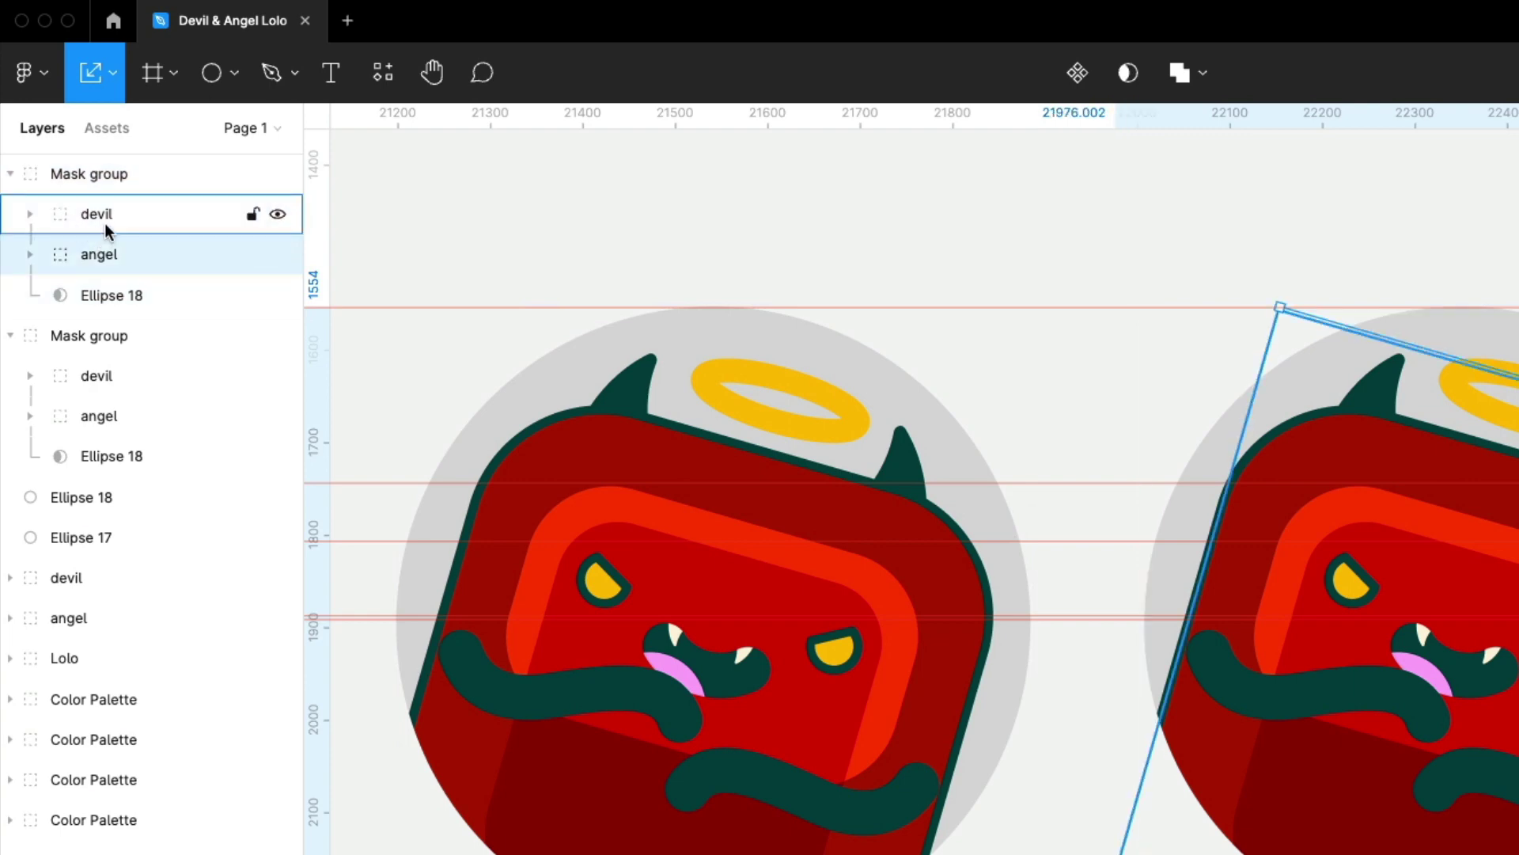
click(104, 223)
key(BackSpace)
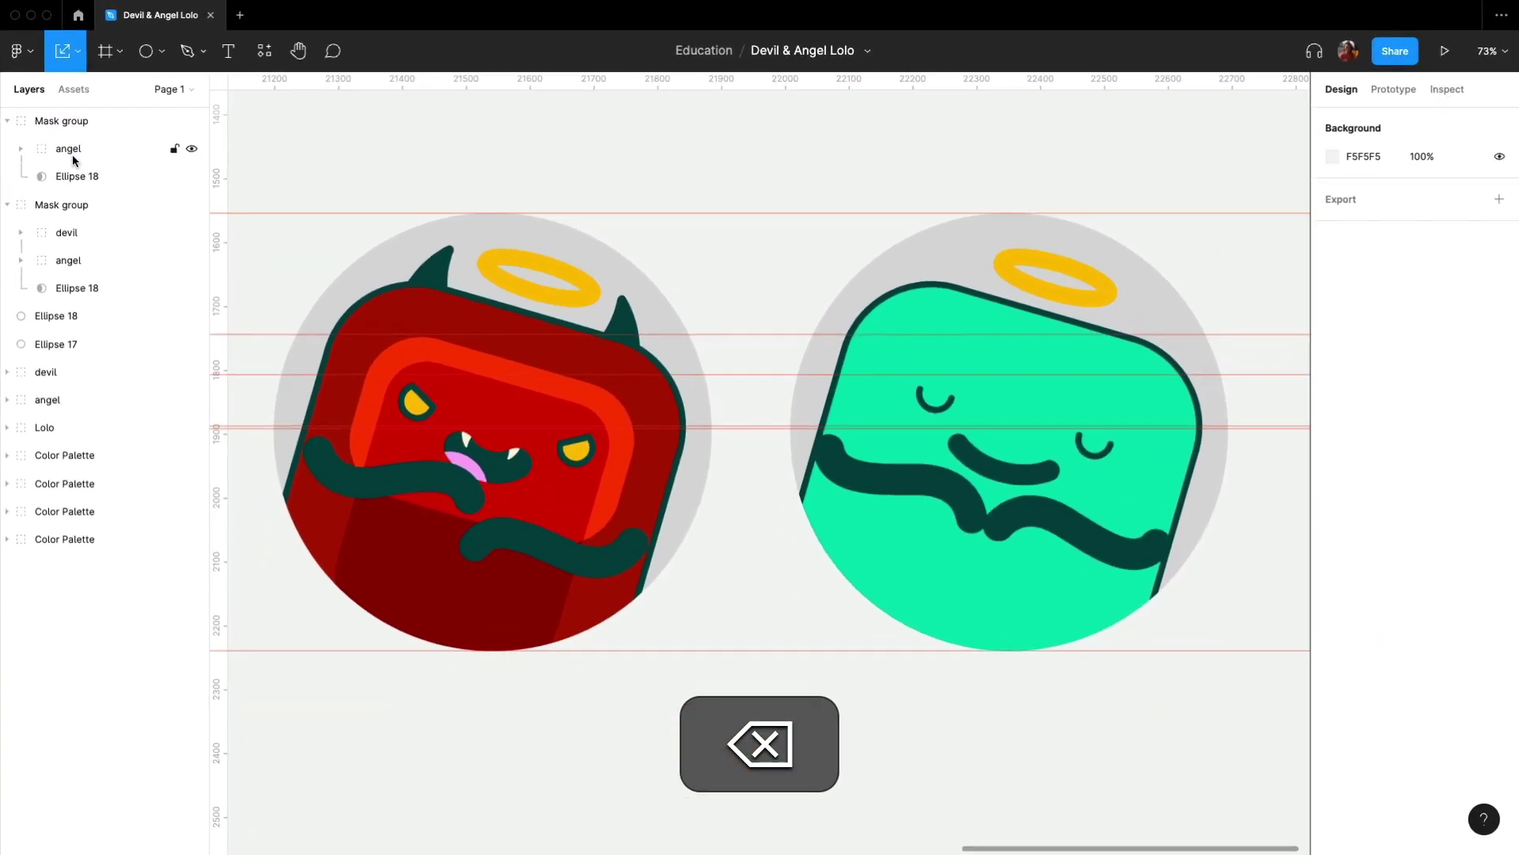
click(121, 358)
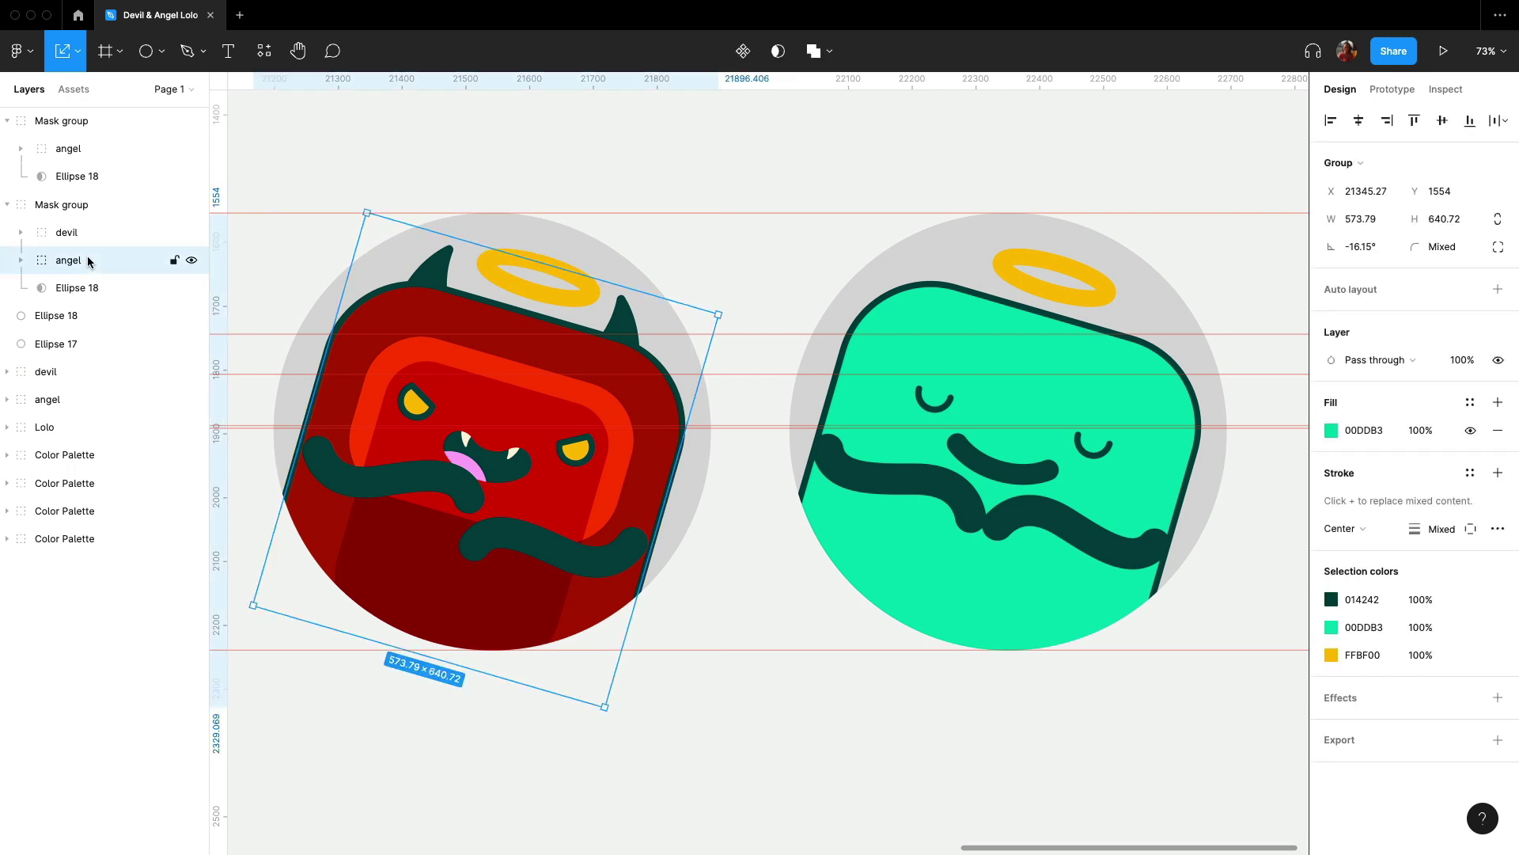
key(BackSpace)
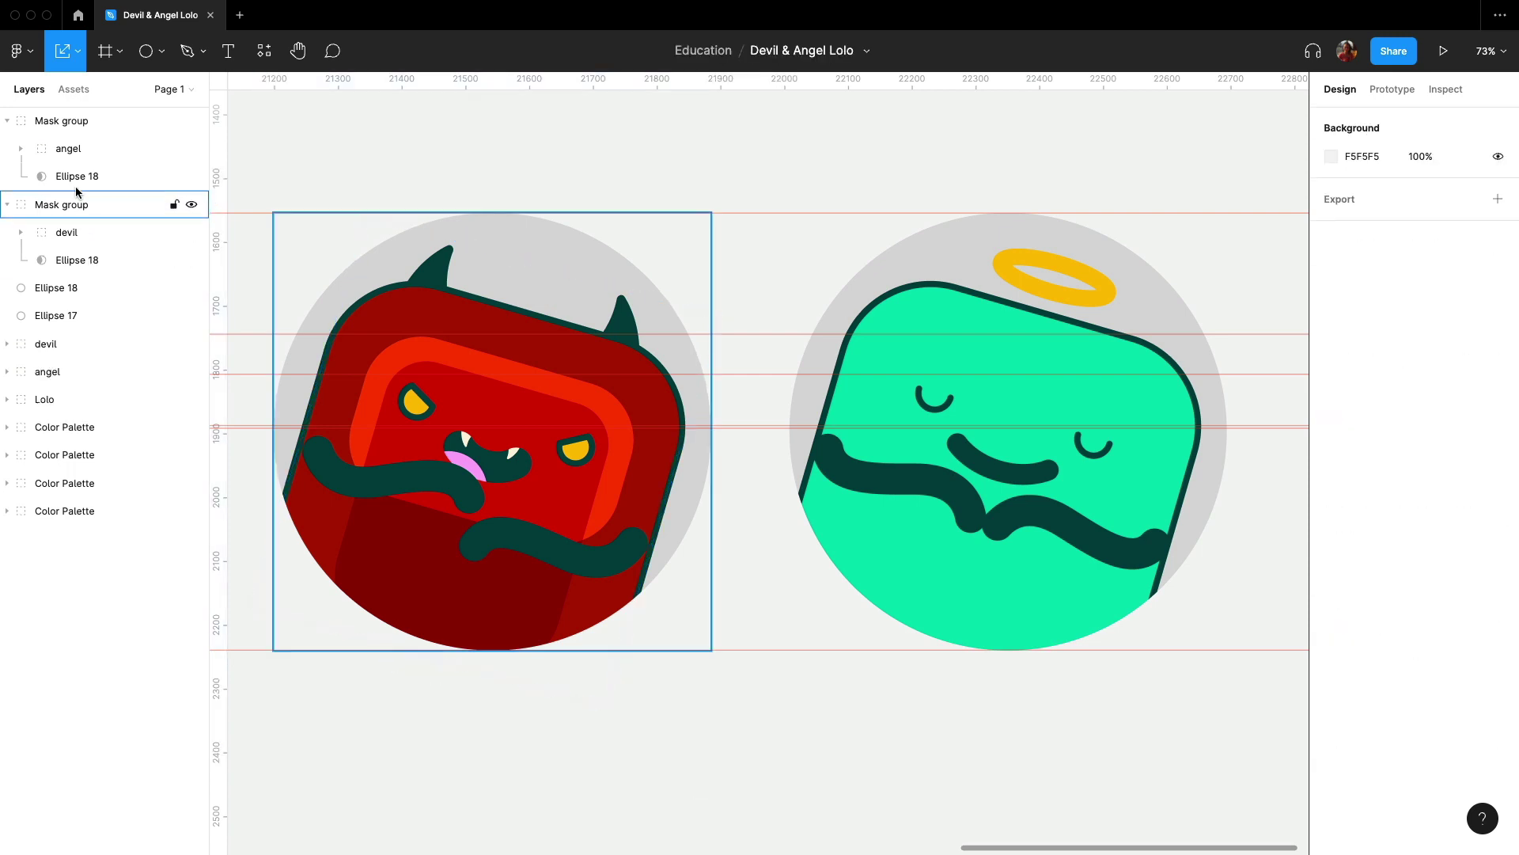
Flip the angel horizontally inside its mask group.
click(75, 150)
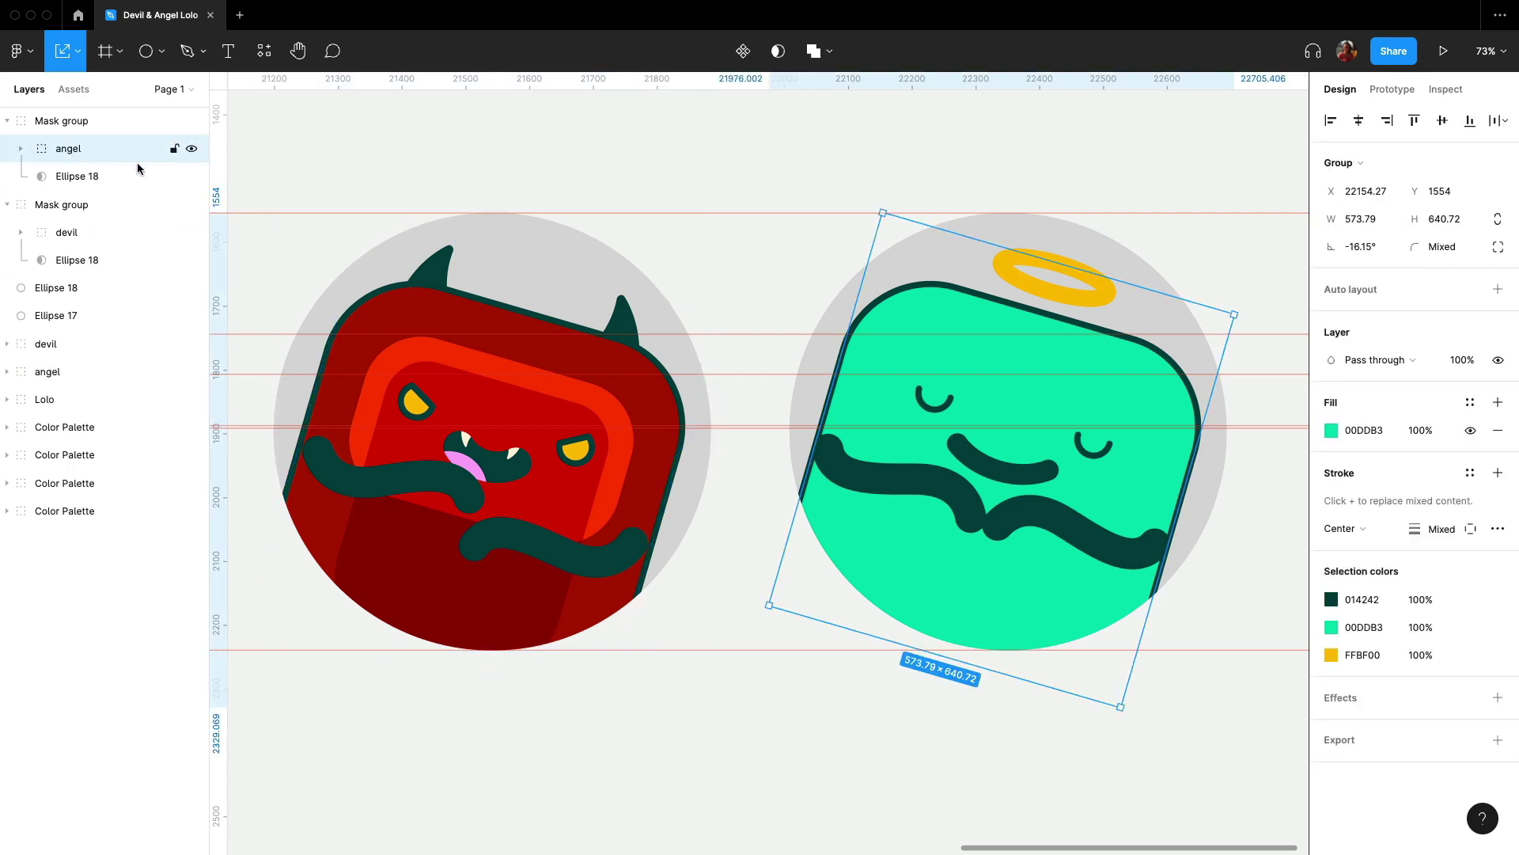
right_click(926, 497)
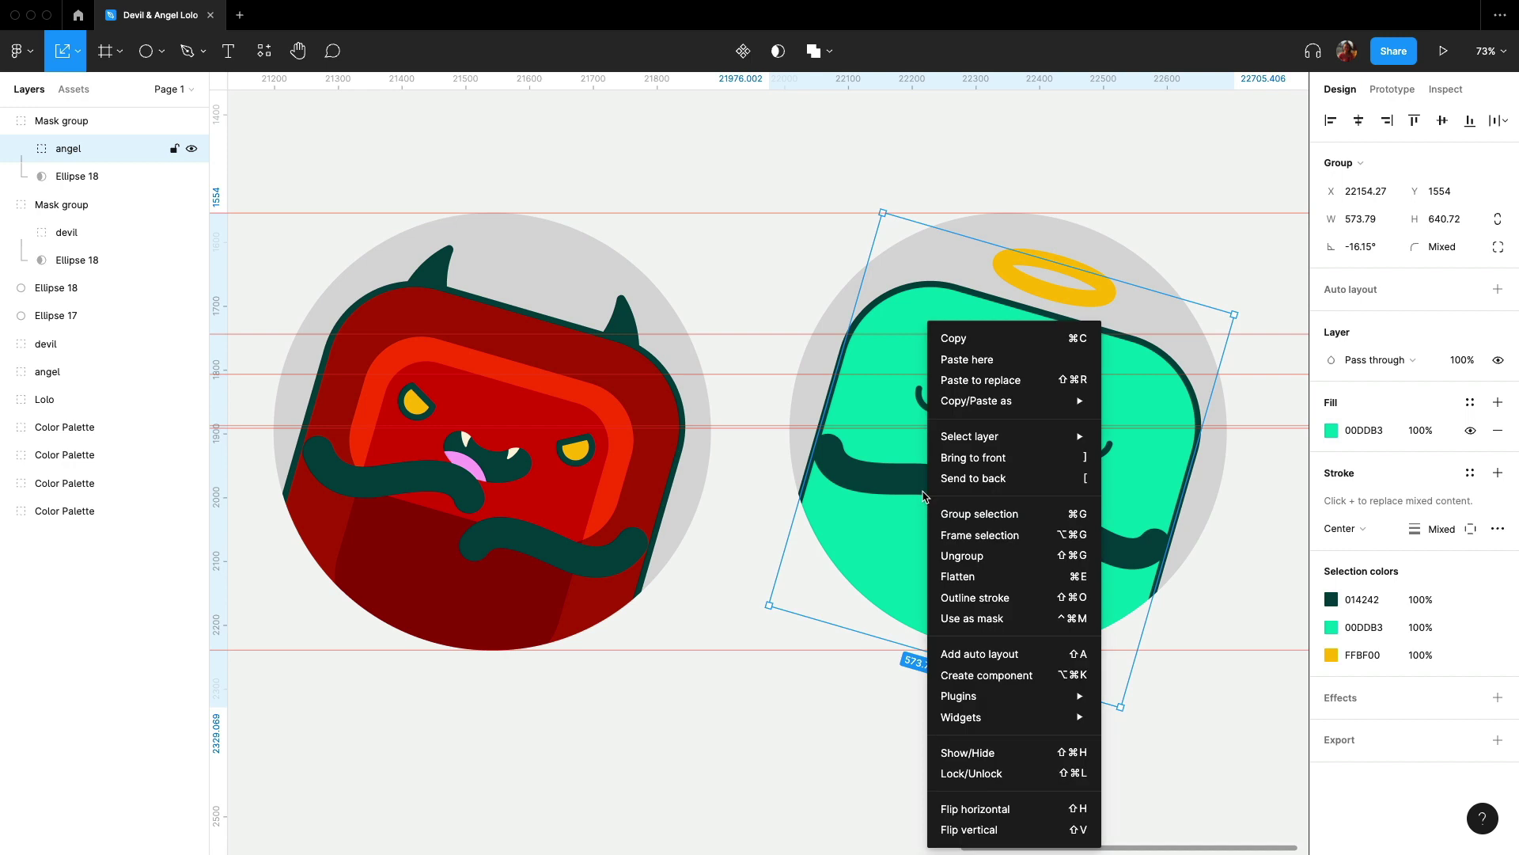
click(1011, 809)
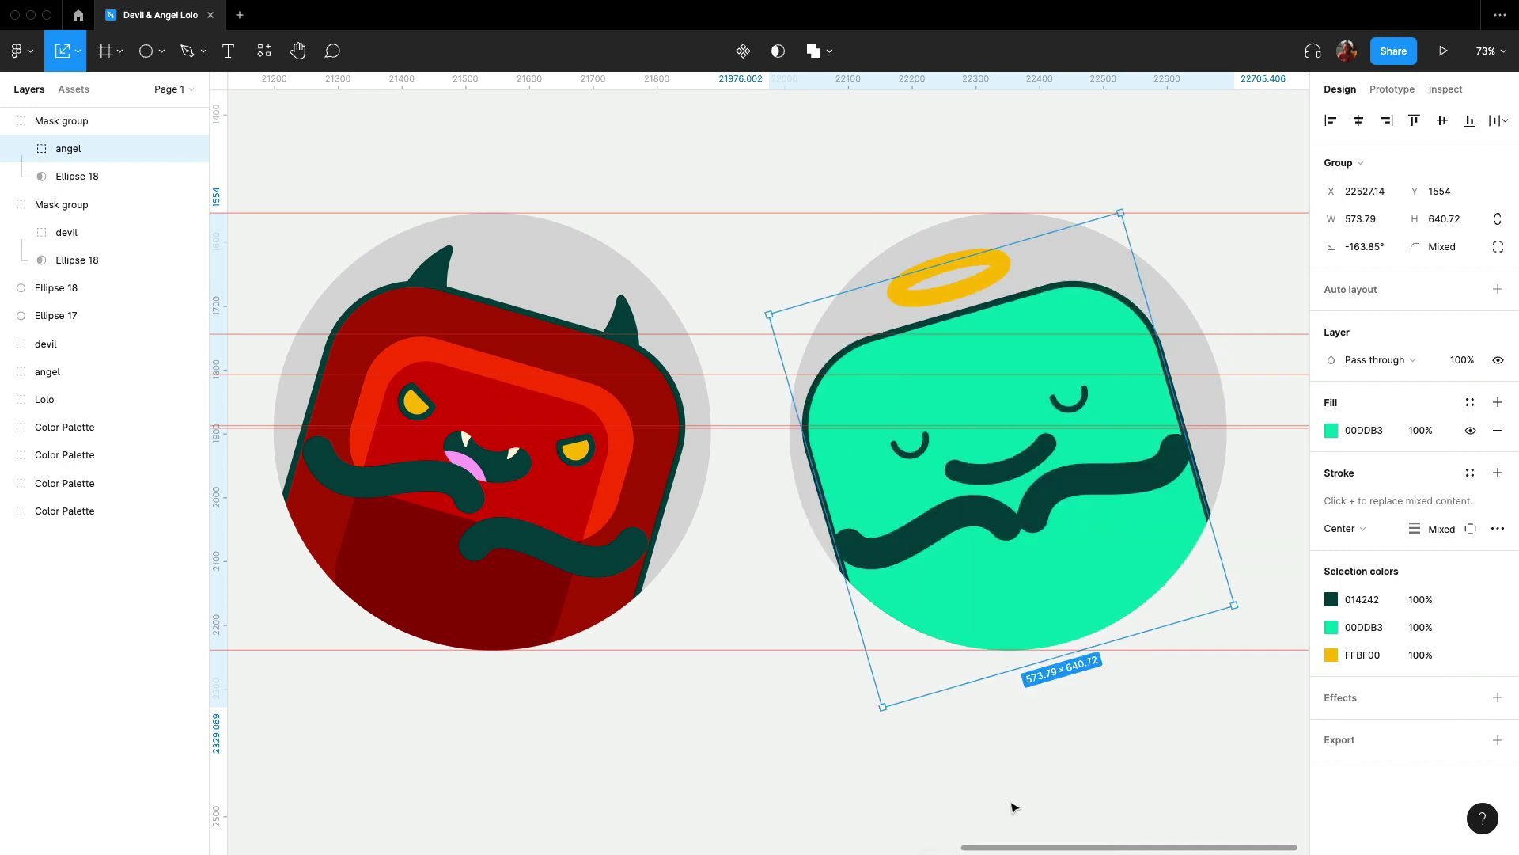
click(771, 757)
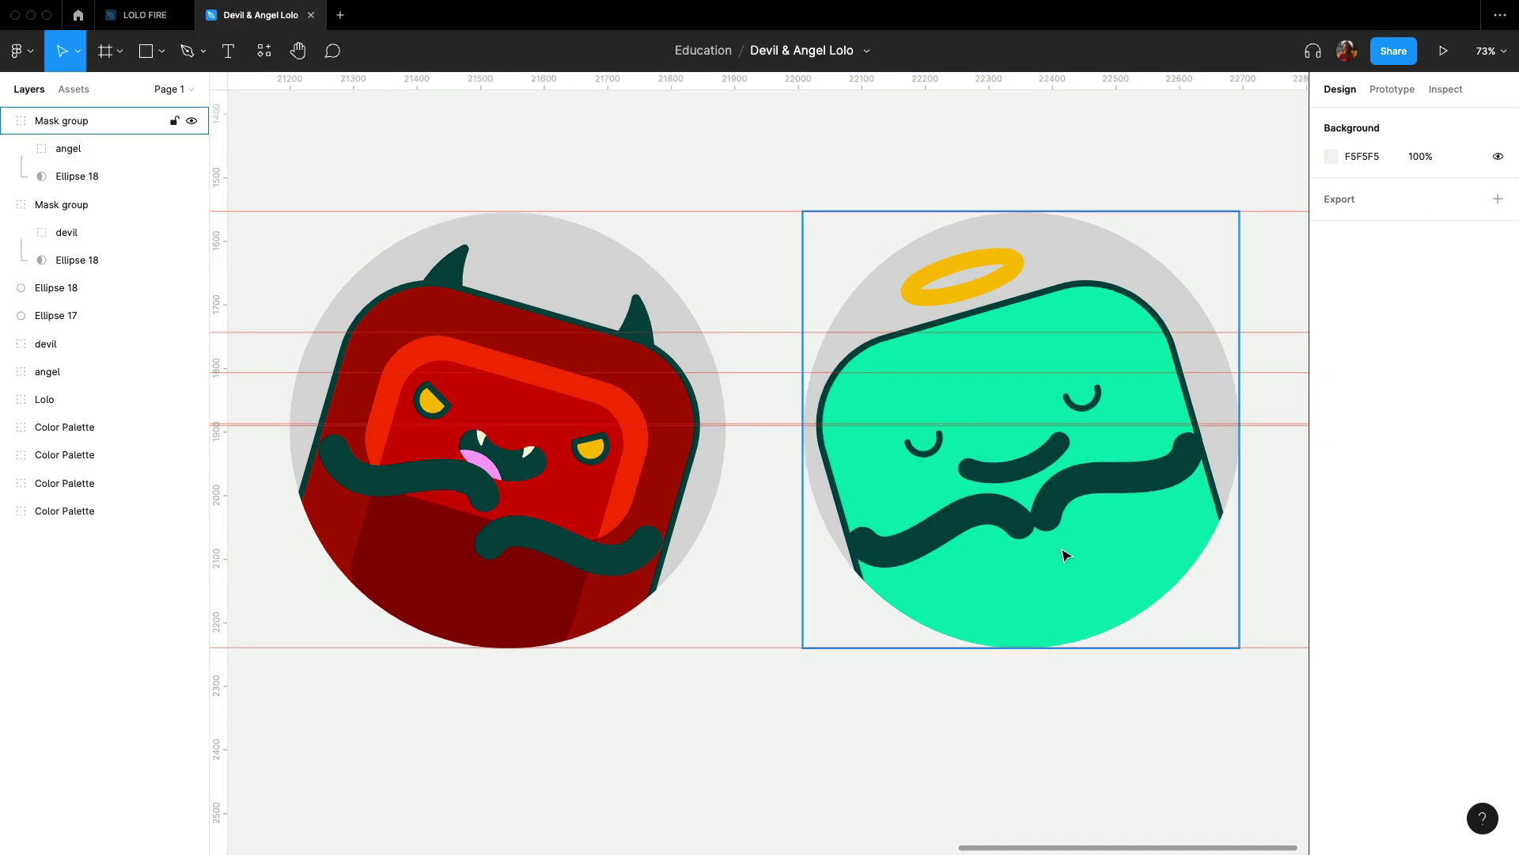
Nudge the flipped angel slightly to the right within its circular mask.
click(143, 154)
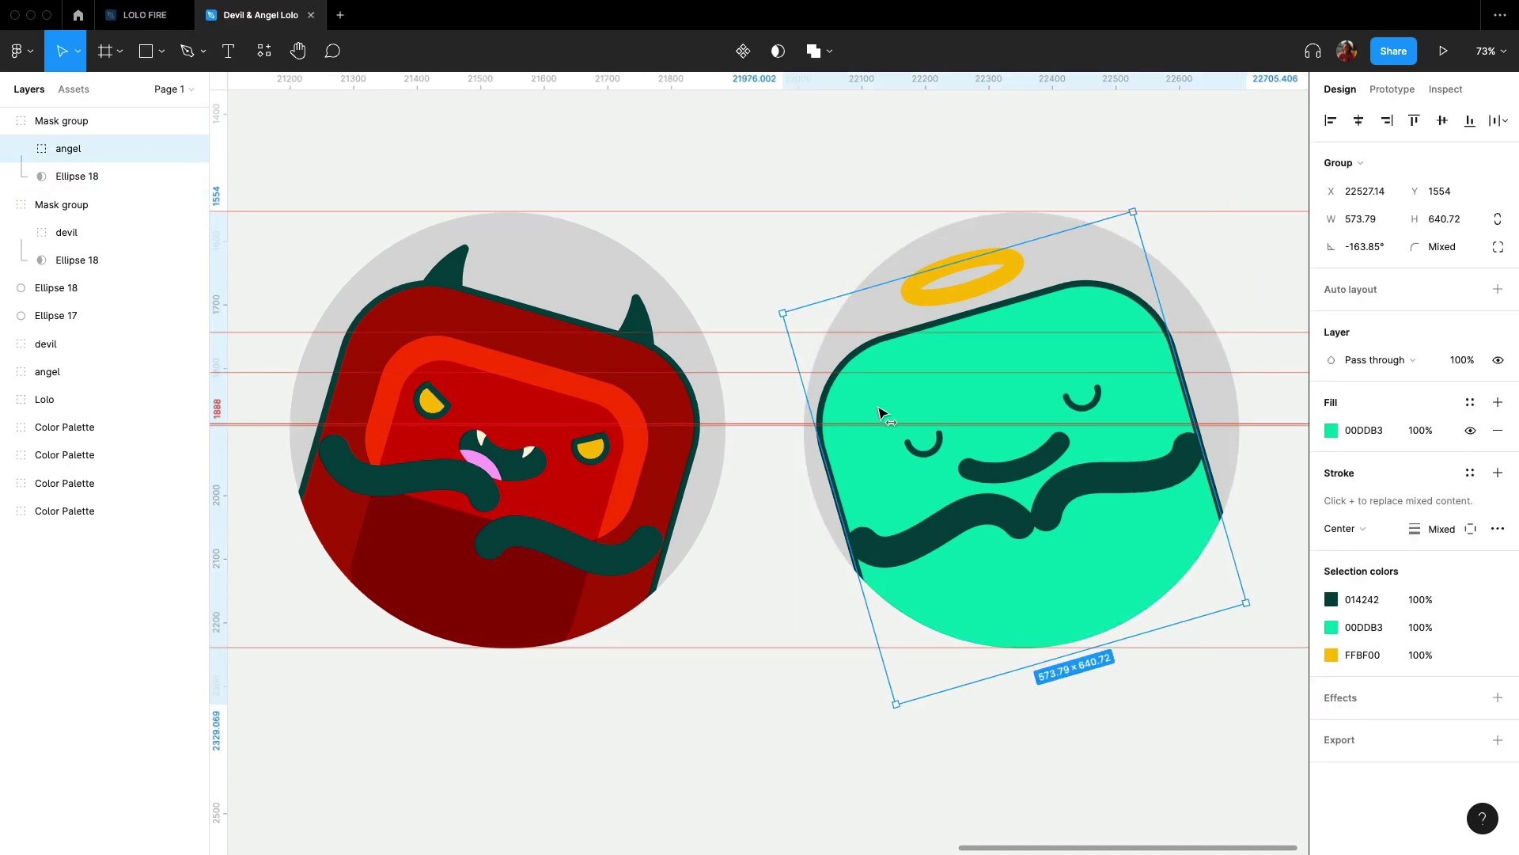
key(shift+Right)
key(shift+Right)
key(Right)
key(Right)
click(766, 721)
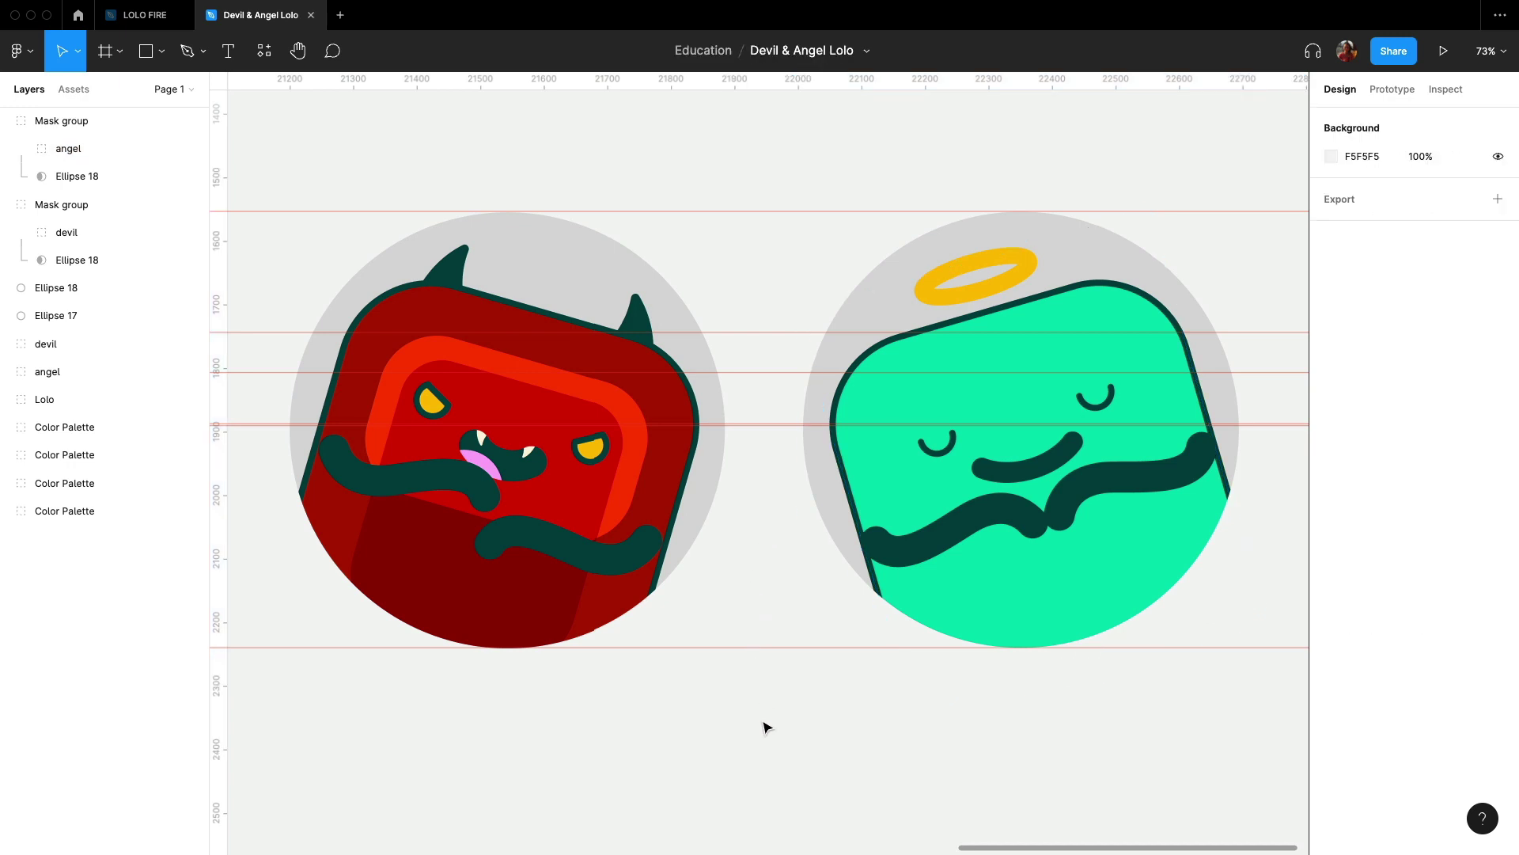
Fill the background circle behind the devil with the palette's orange.
click(37, 315)
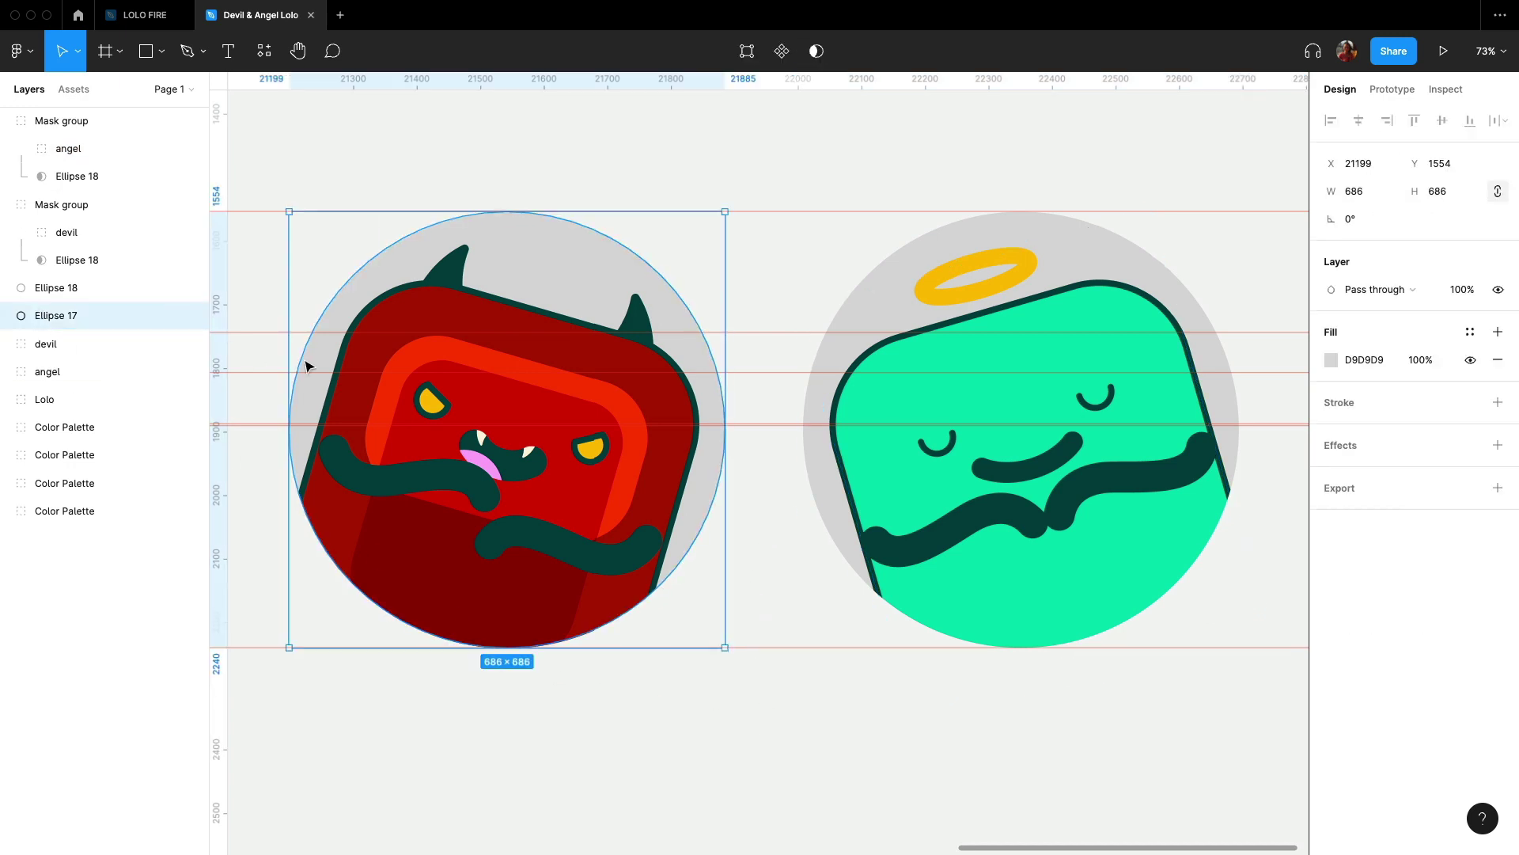
scroll(308, 364, left, 5)
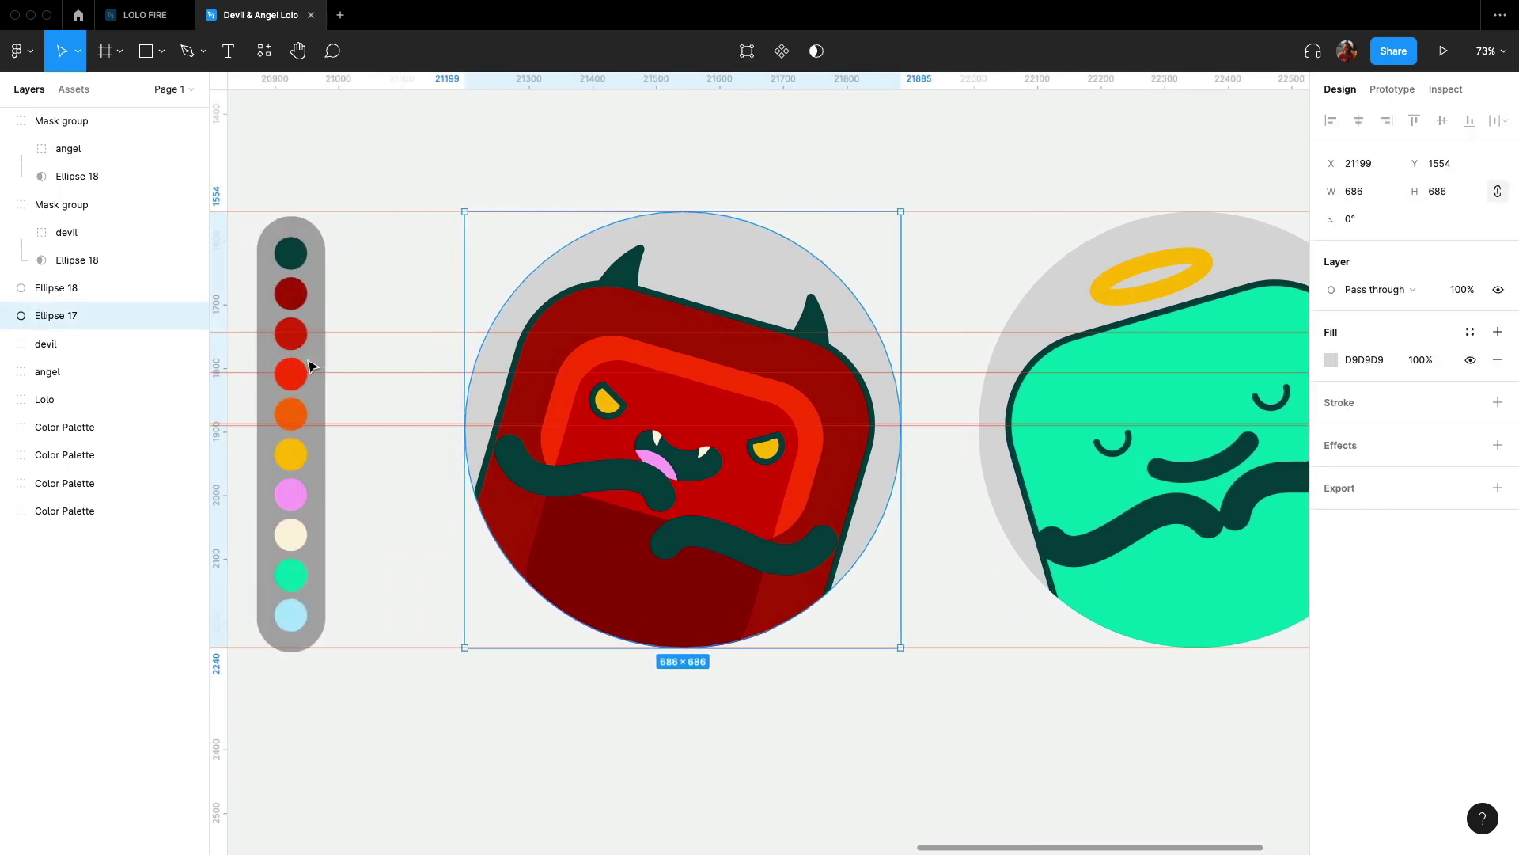
key(i)
click(299, 413)
scroll(513, 419, right, 3)
Fill the background circle behind the angel with the palette's light blue.
click(56, 287)
scroll(338, 361, left, 3)
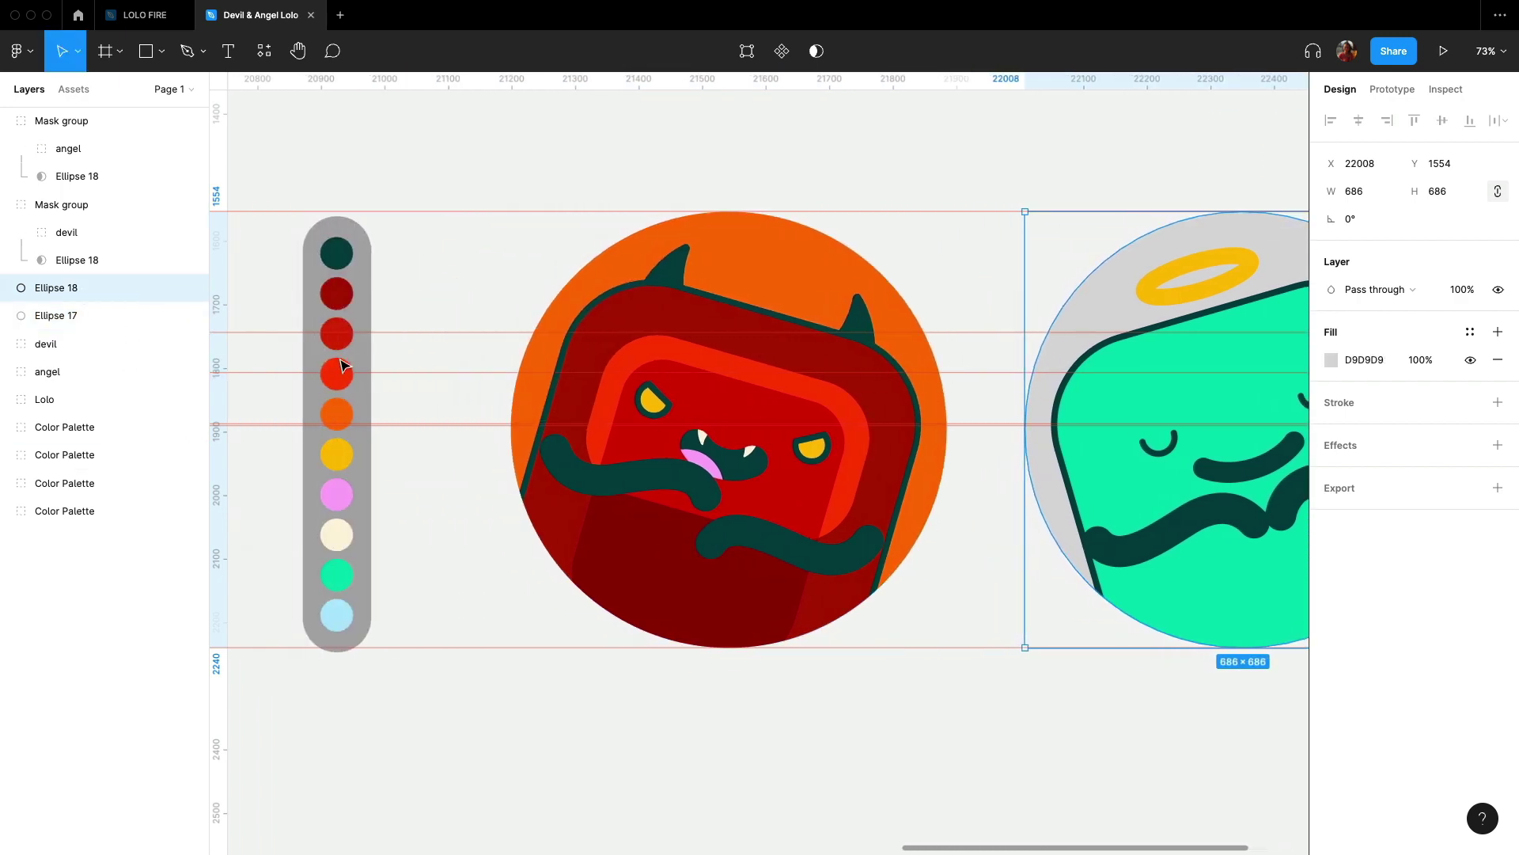
key(i)
click(338, 614)
scroll(459, 551, right, 3)
scroll(459, 551, right, 2)
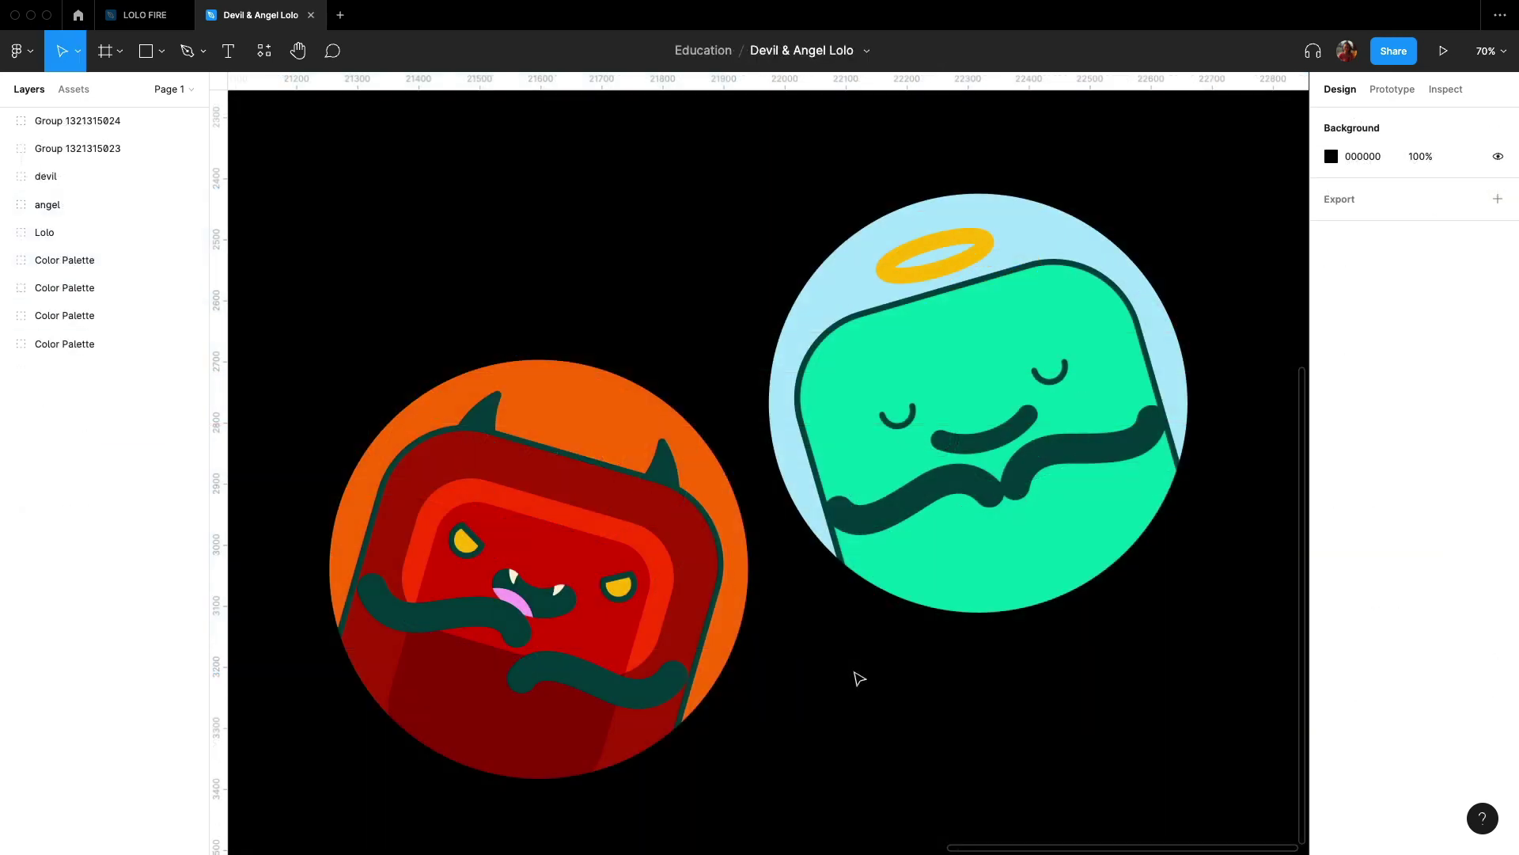